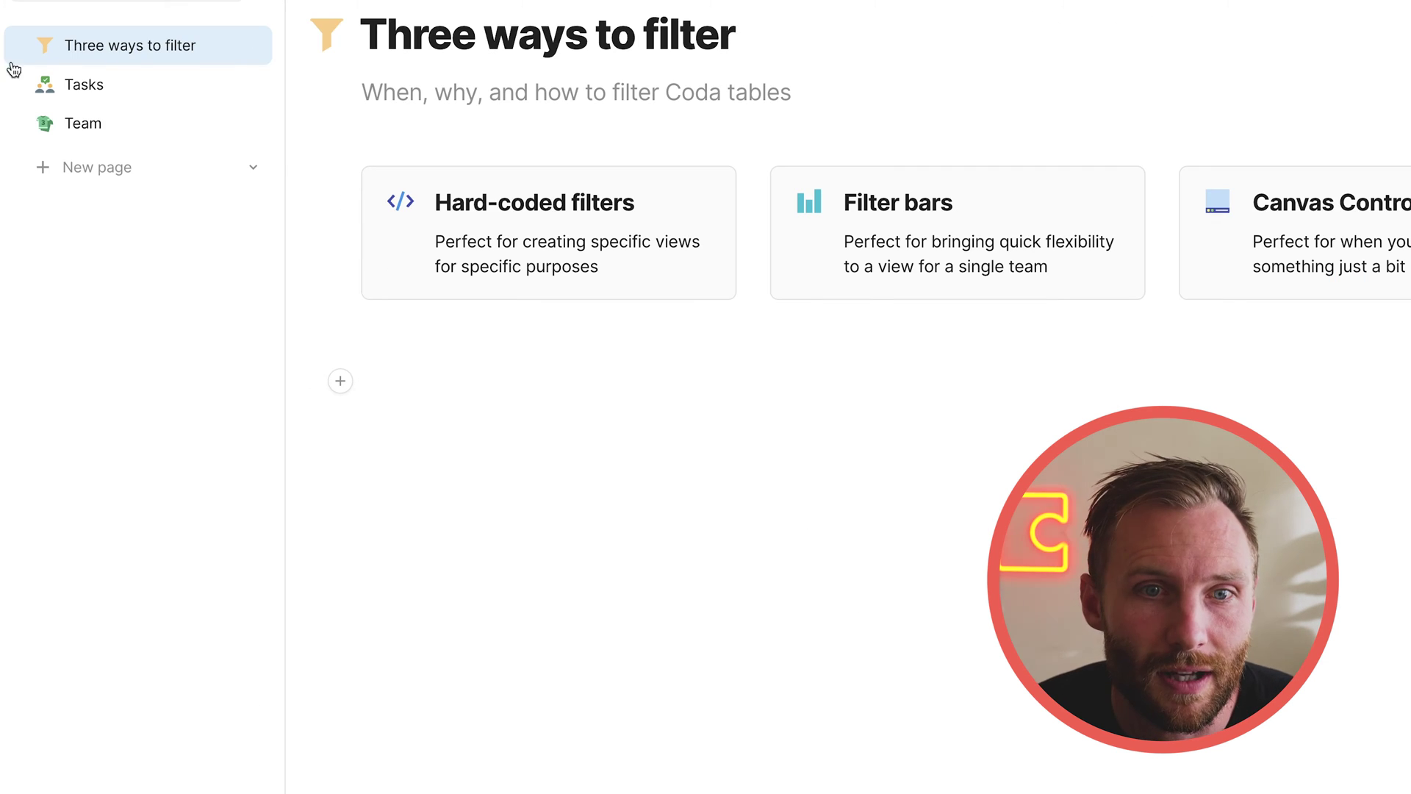
Open the Tasks page and look through the Tasks table's rows and its Status and Urgency columns.
{"action": "left_click", "coordinate": [132, 86]}
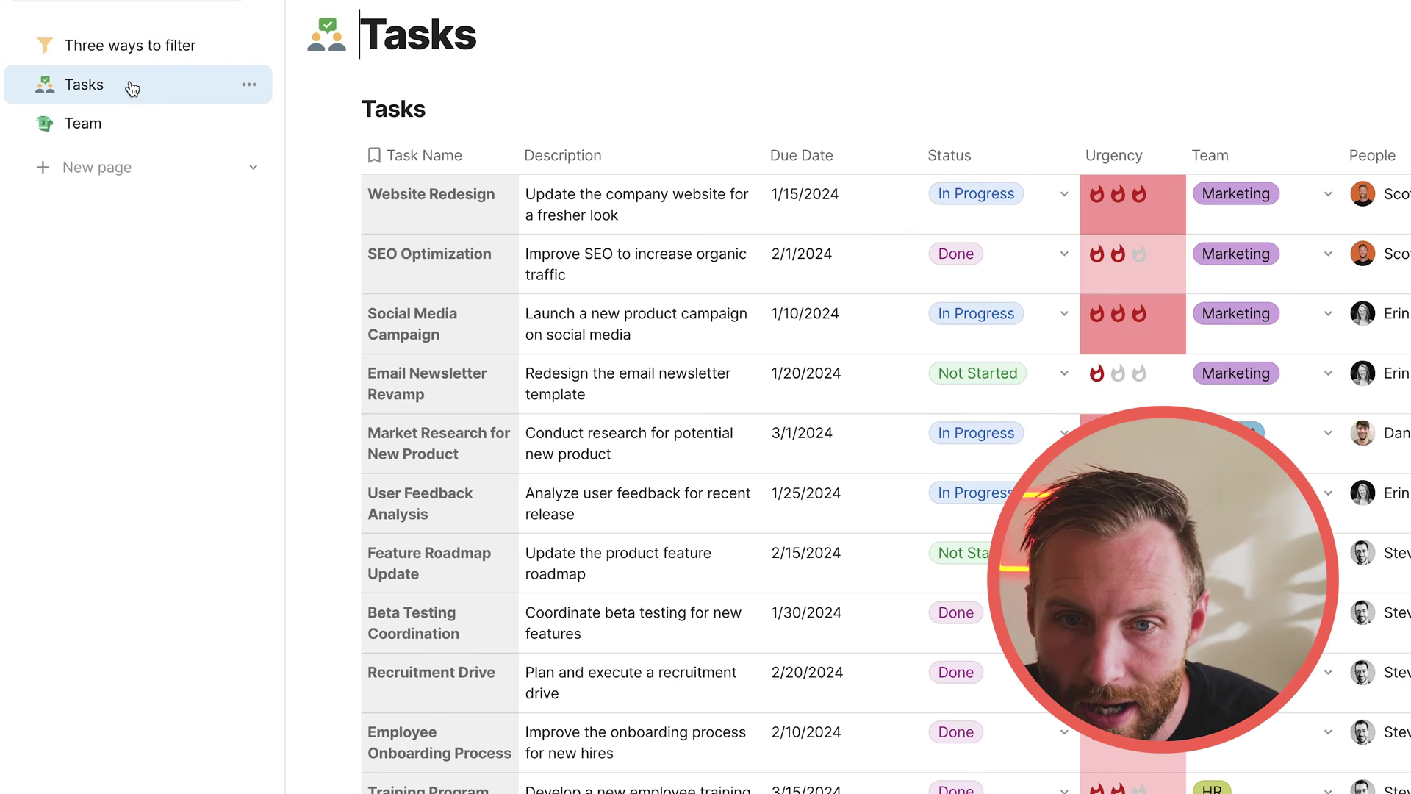
{"action": "scroll", "coordinate": [736, 497], "scroll_direction": "down", "scroll_amount": 20}
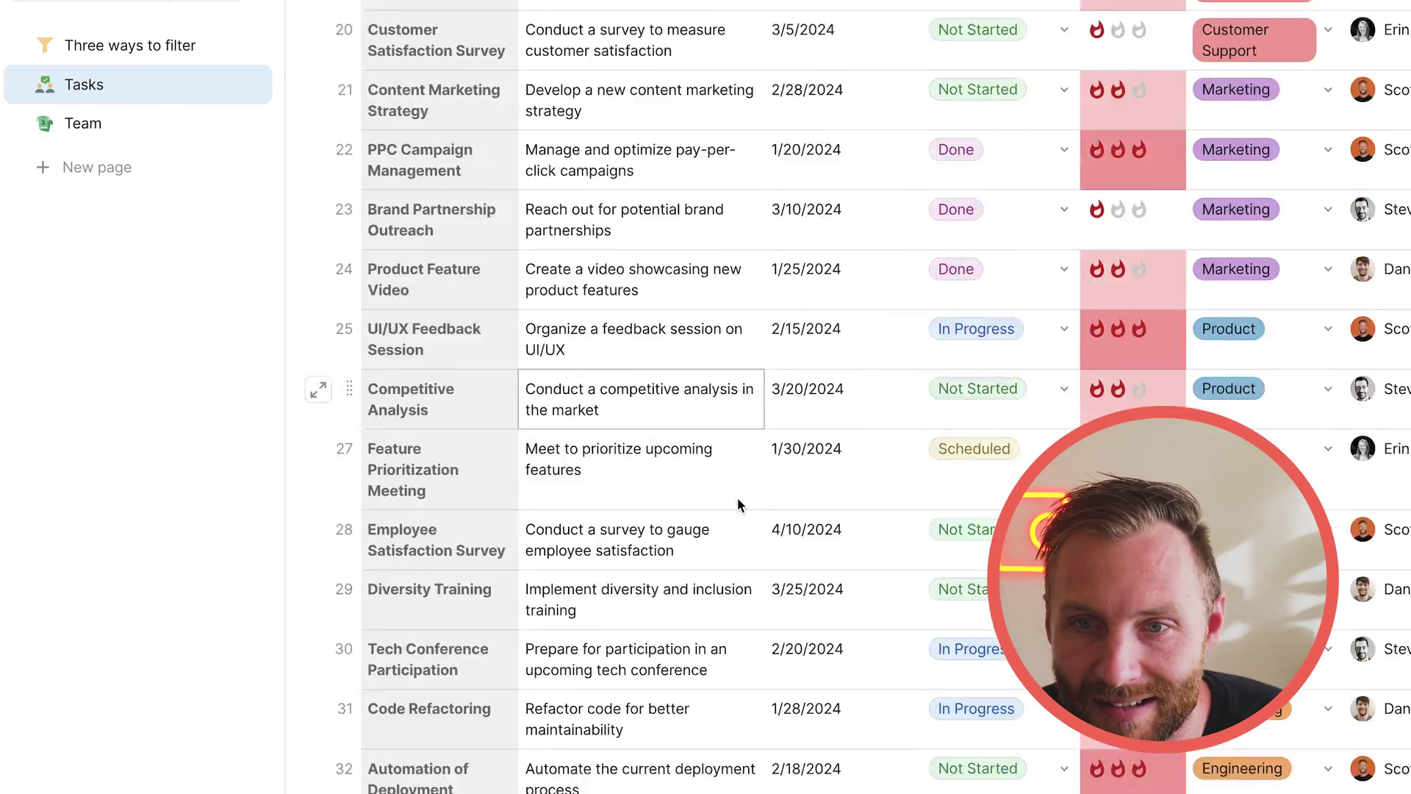
{"action": "scroll", "coordinate": [734, 501], "scroll_direction": "up", "scroll_amount": 20}
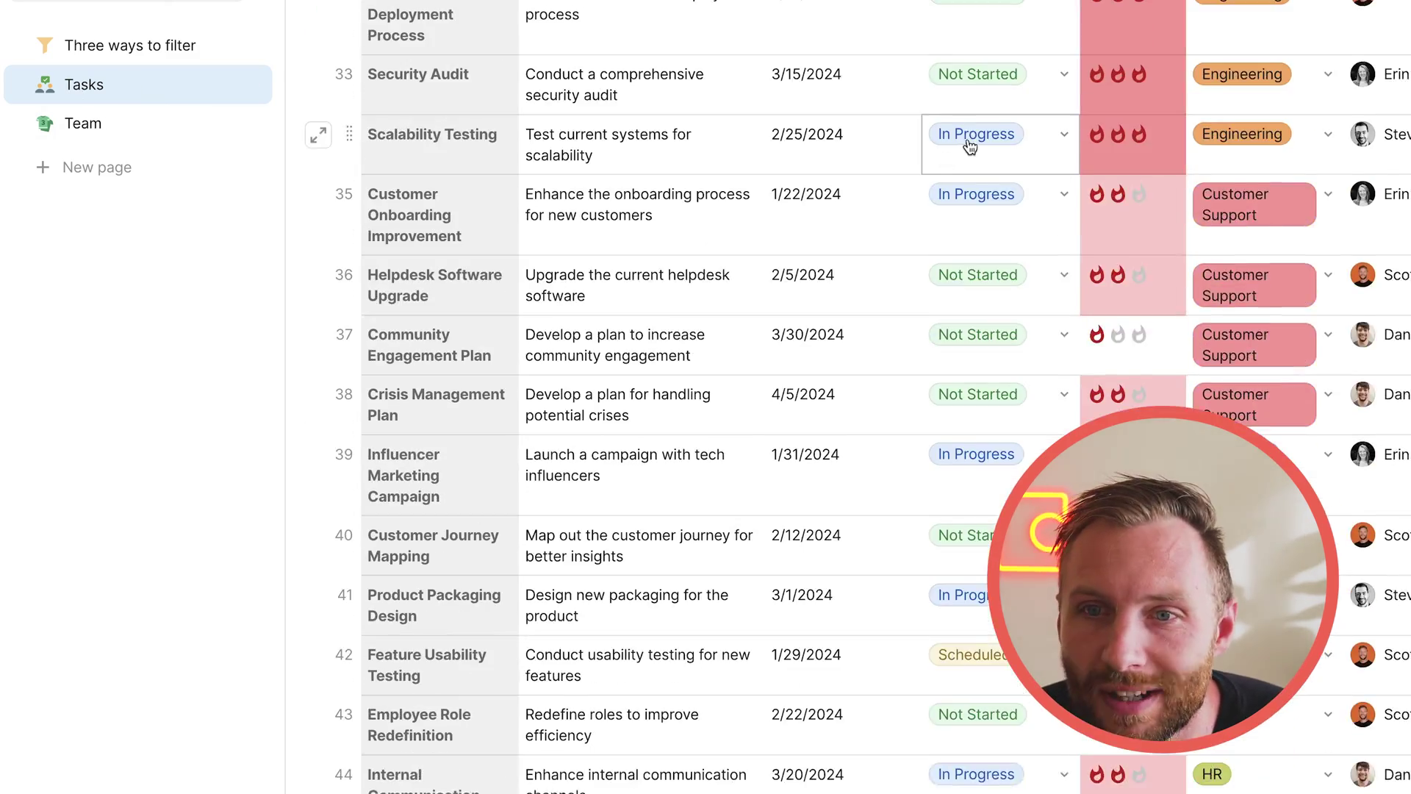
{"action": "scroll", "coordinate": [985, 122], "scroll_direction": "up", "scroll_amount": 9}
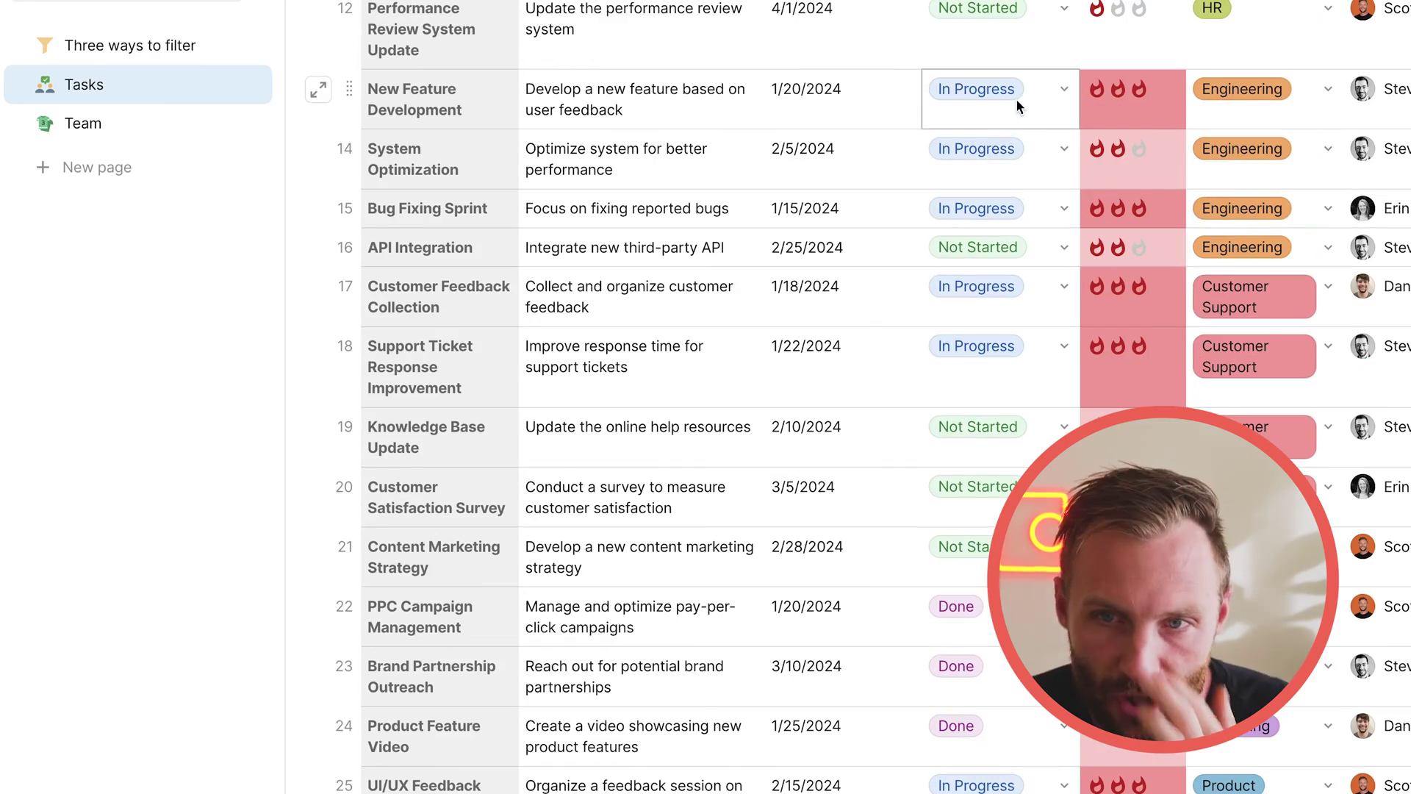
{"action": "scroll", "coordinate": [954, 177], "scroll_direction": "up", "scroll_amount": 6}
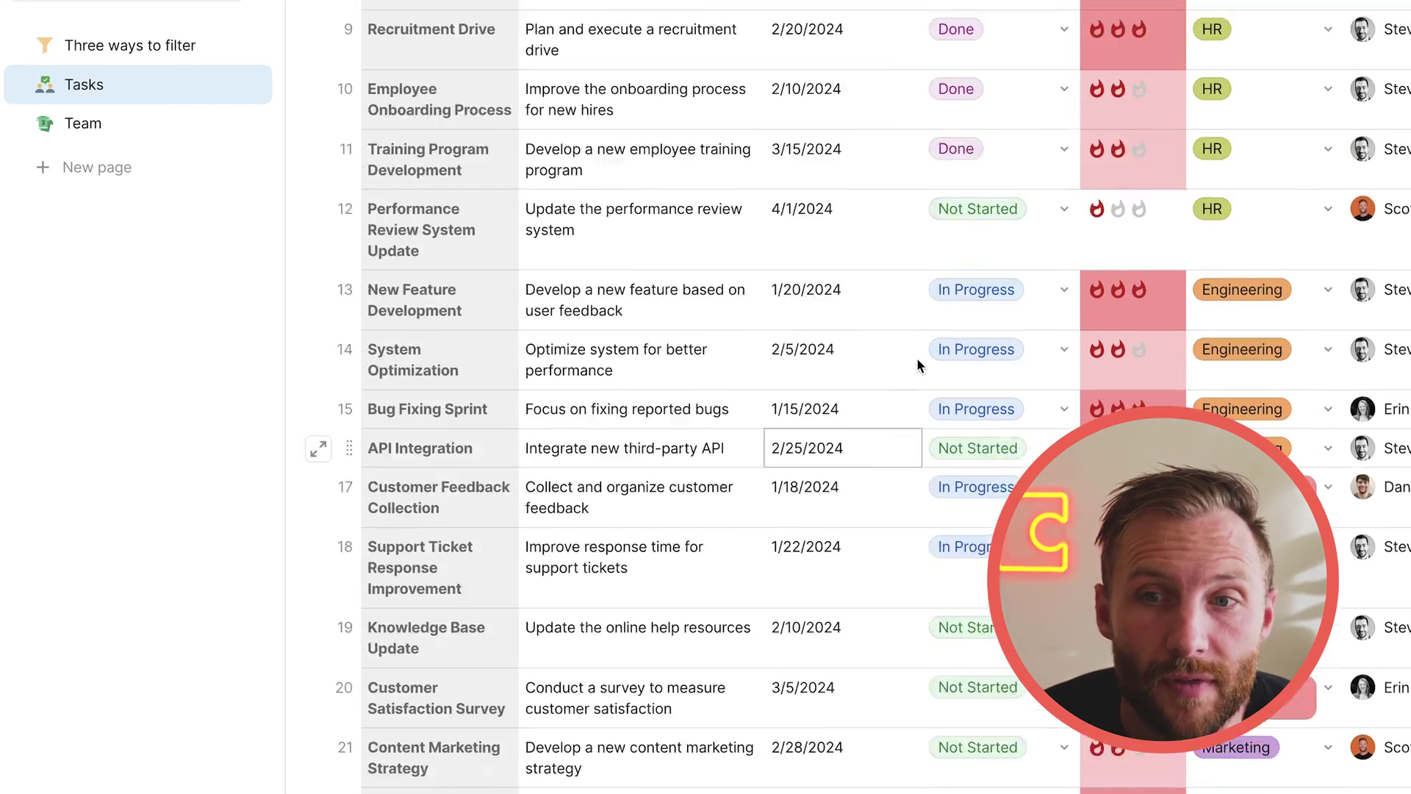
{"action": "scroll", "coordinate": [966, 346], "scroll_direction": "up", "scroll_amount": 5}
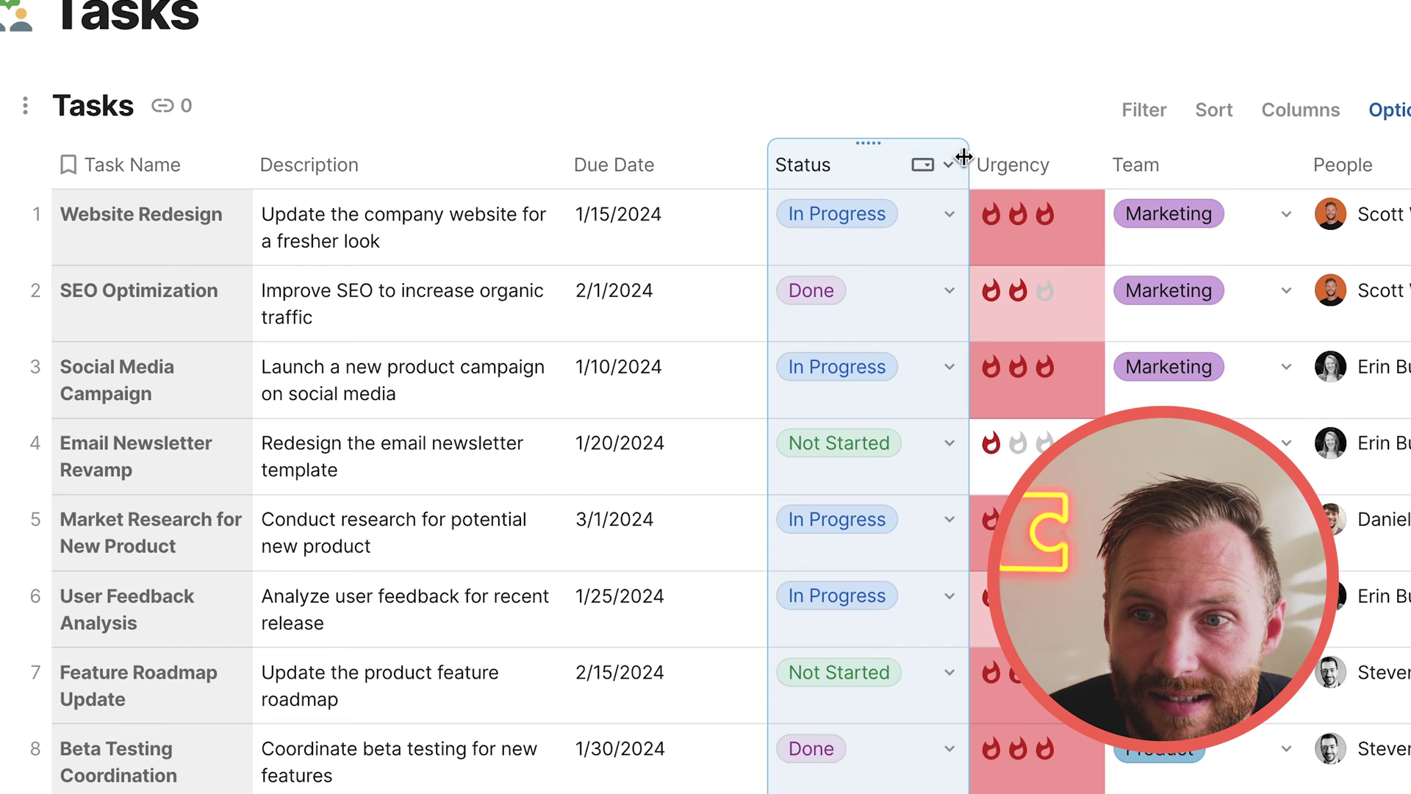
{"action": "left_click", "coordinate": [967, 158]}
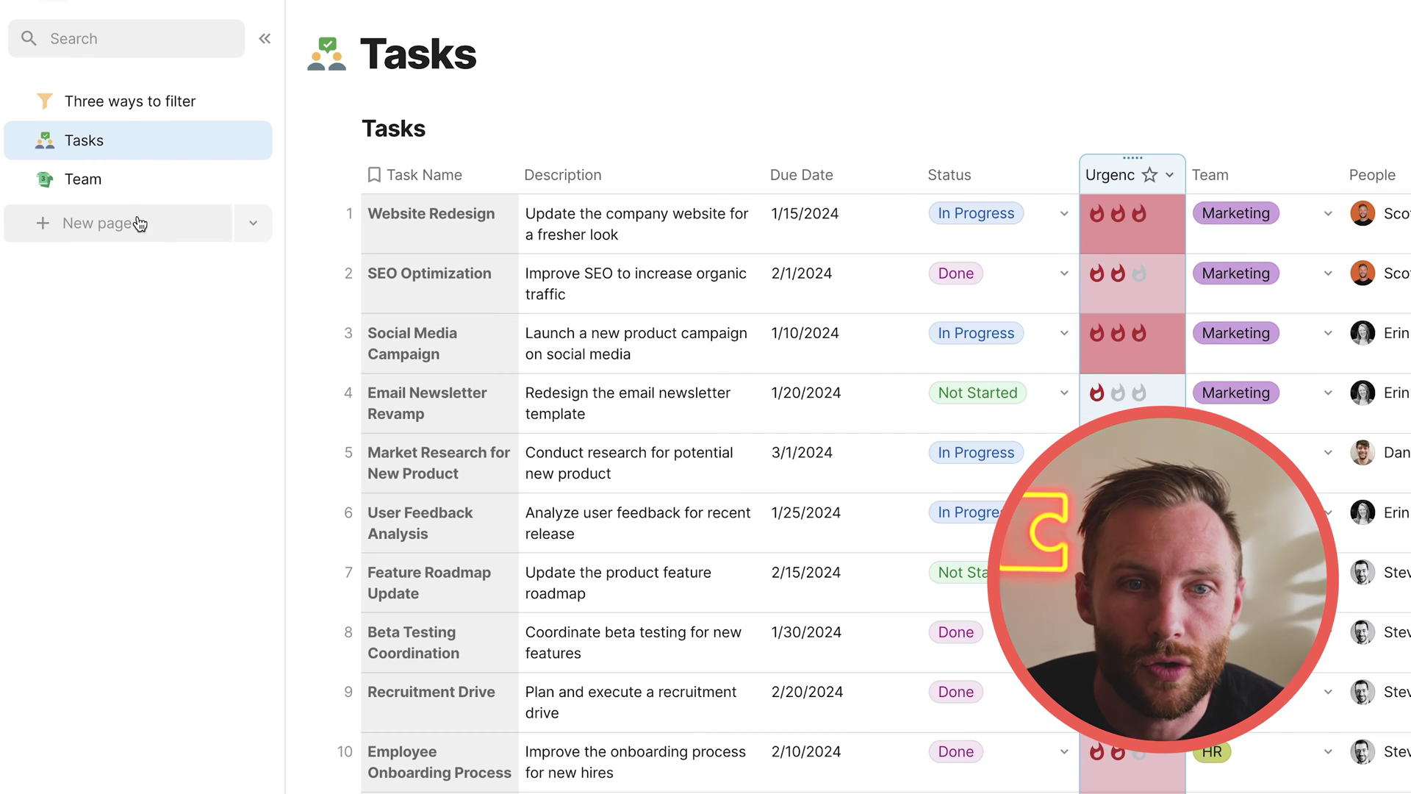
Create a new page titled "Completed Tasks".
{"action": "left_click", "coordinate": [140, 223]}
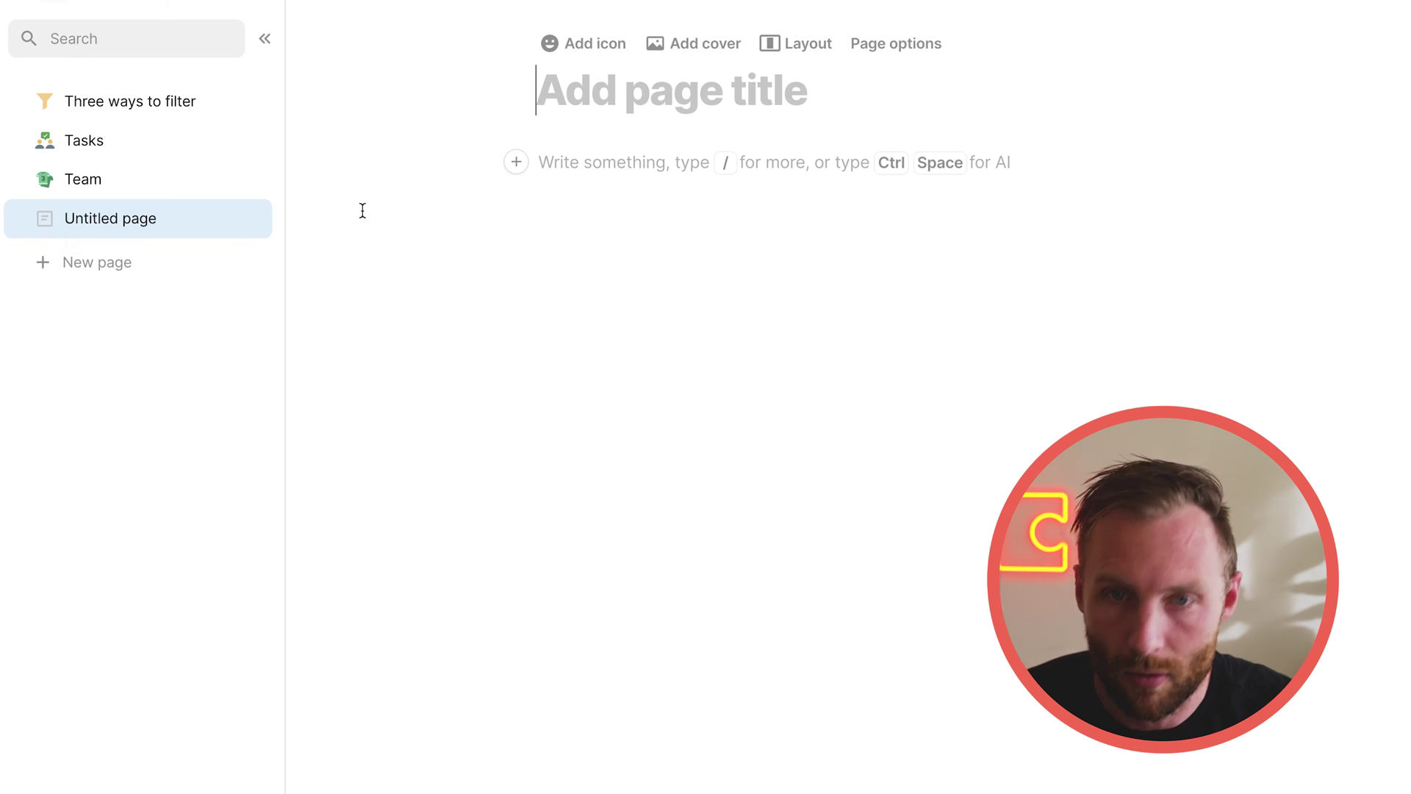
{"action": "type", "text": "Completed Tasks"}
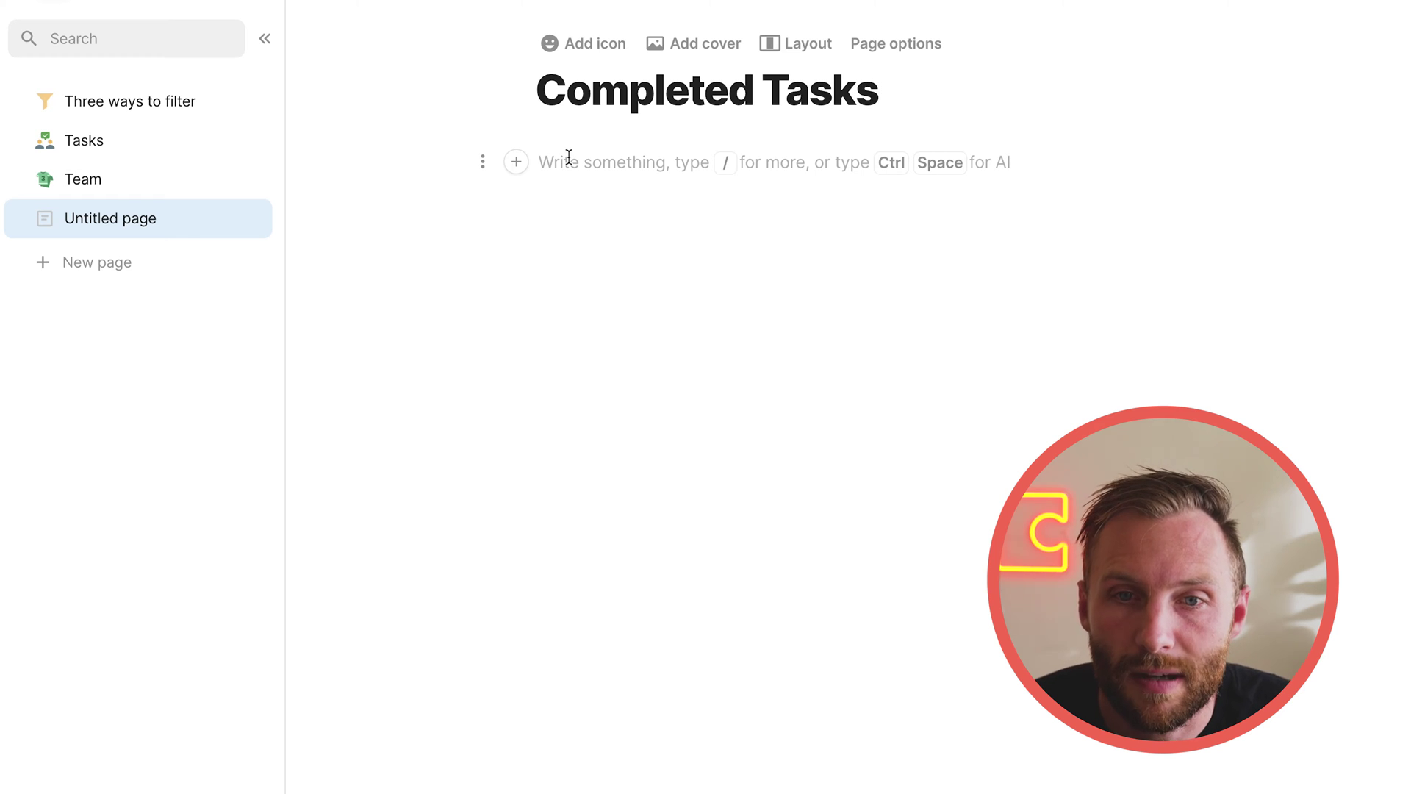
{"action": "key", "text": "Return"}
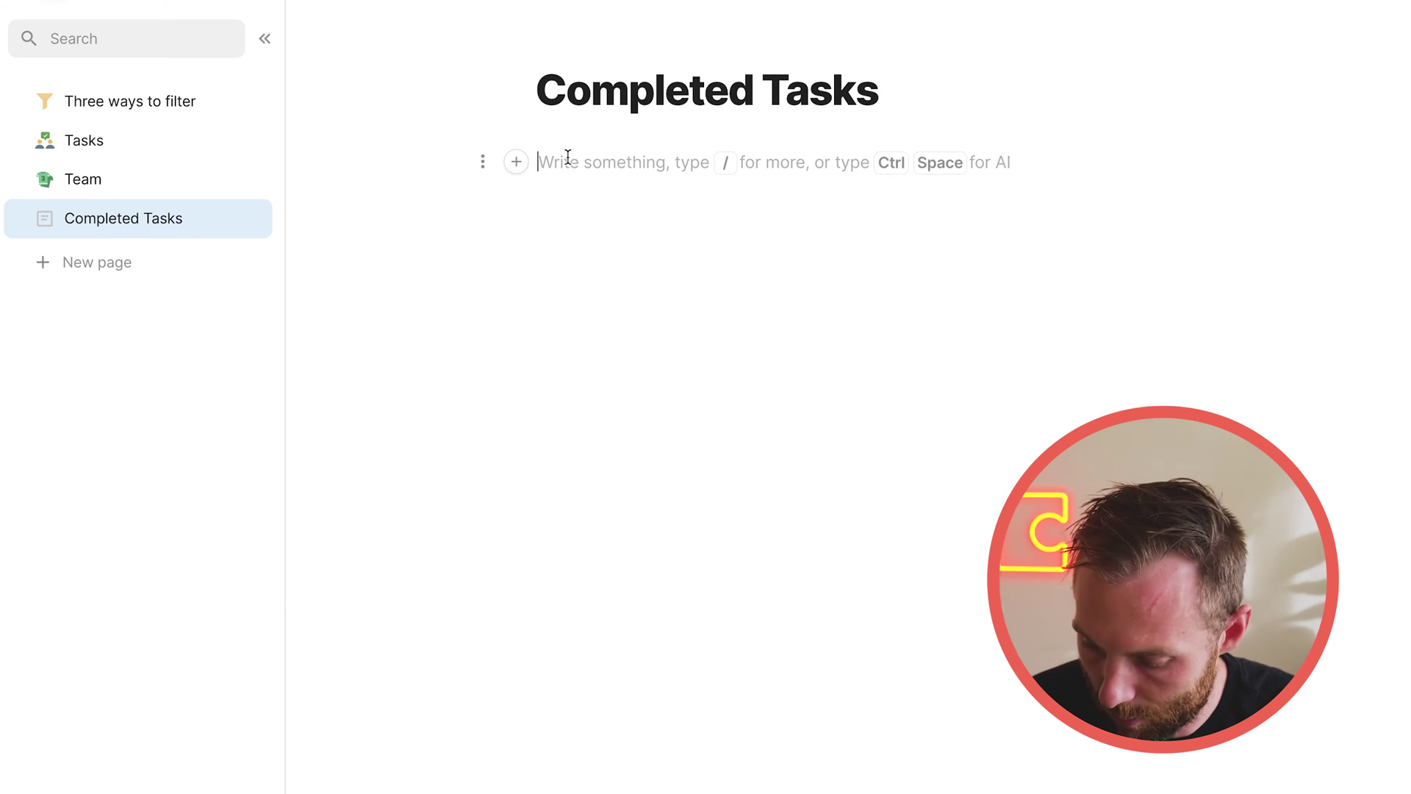
Insert a table connected to Tasks on the page and title that view "Completed Tasks".
{"action": "type", "text": "/ta"}
{"action": "key", "text": "Return"}
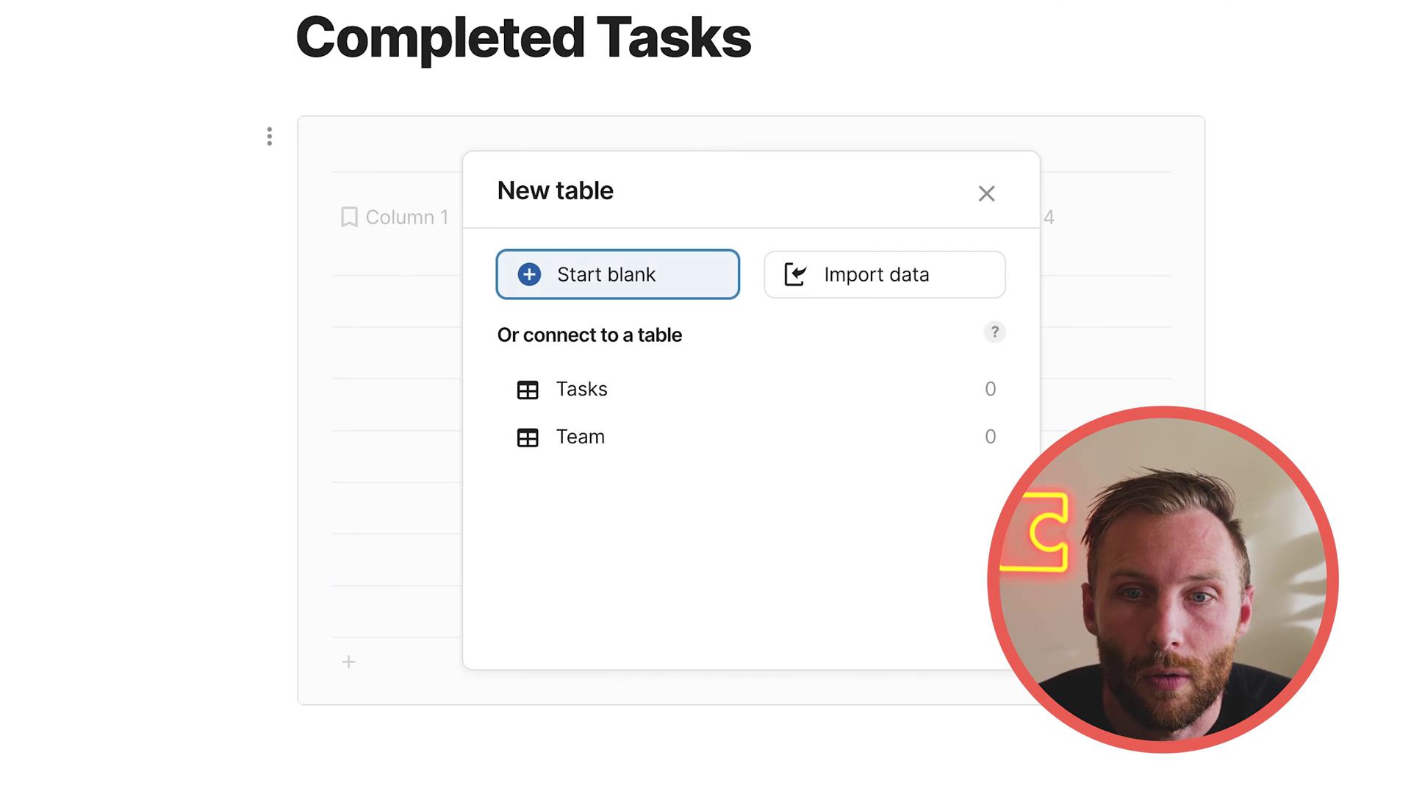
{"action": "left_click", "coordinate": [624, 397]}
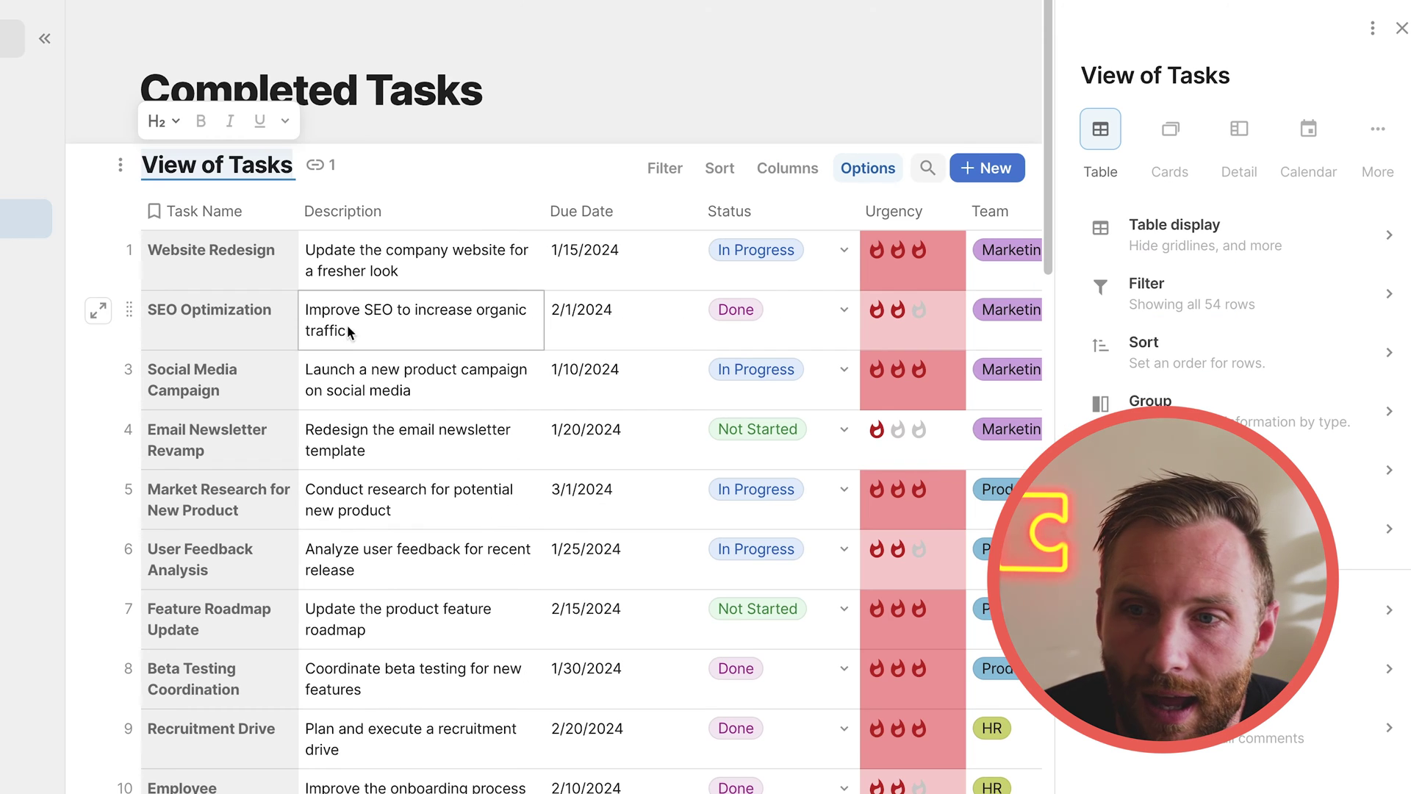
{"action": "left_click", "coordinate": [1402, 28]}
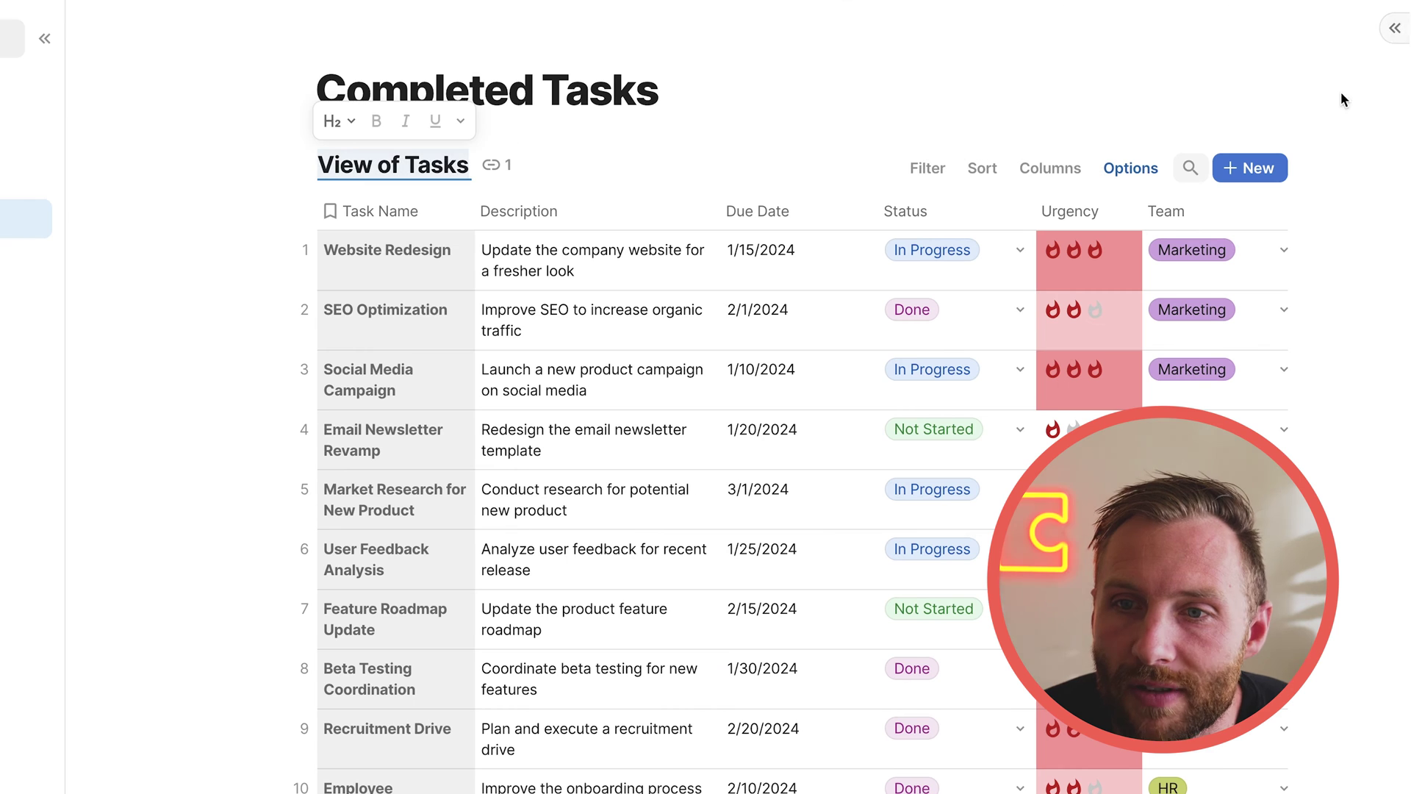
{"action": "triple_click", "coordinate": [393, 164]}
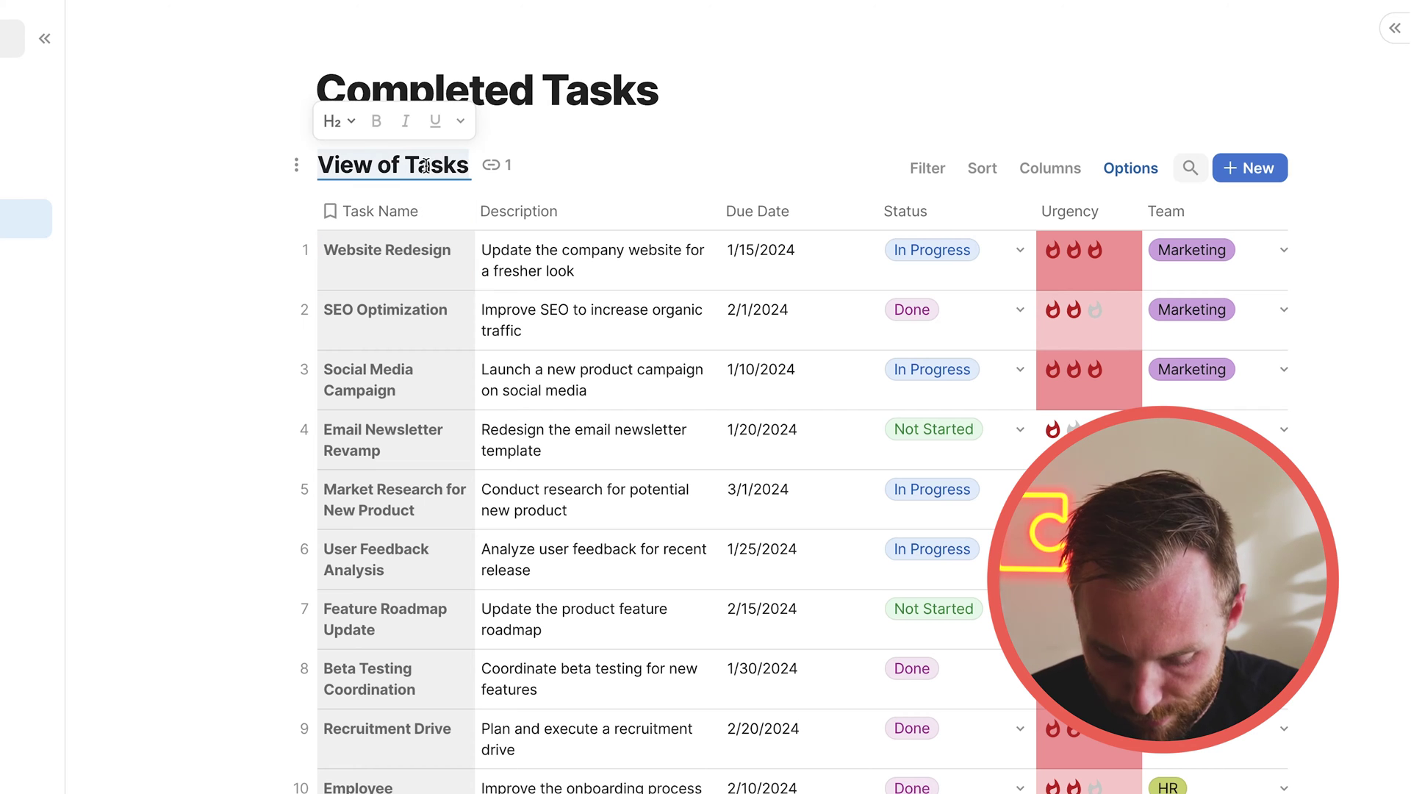
{"action": "type", "text": "Completed Tasks"}
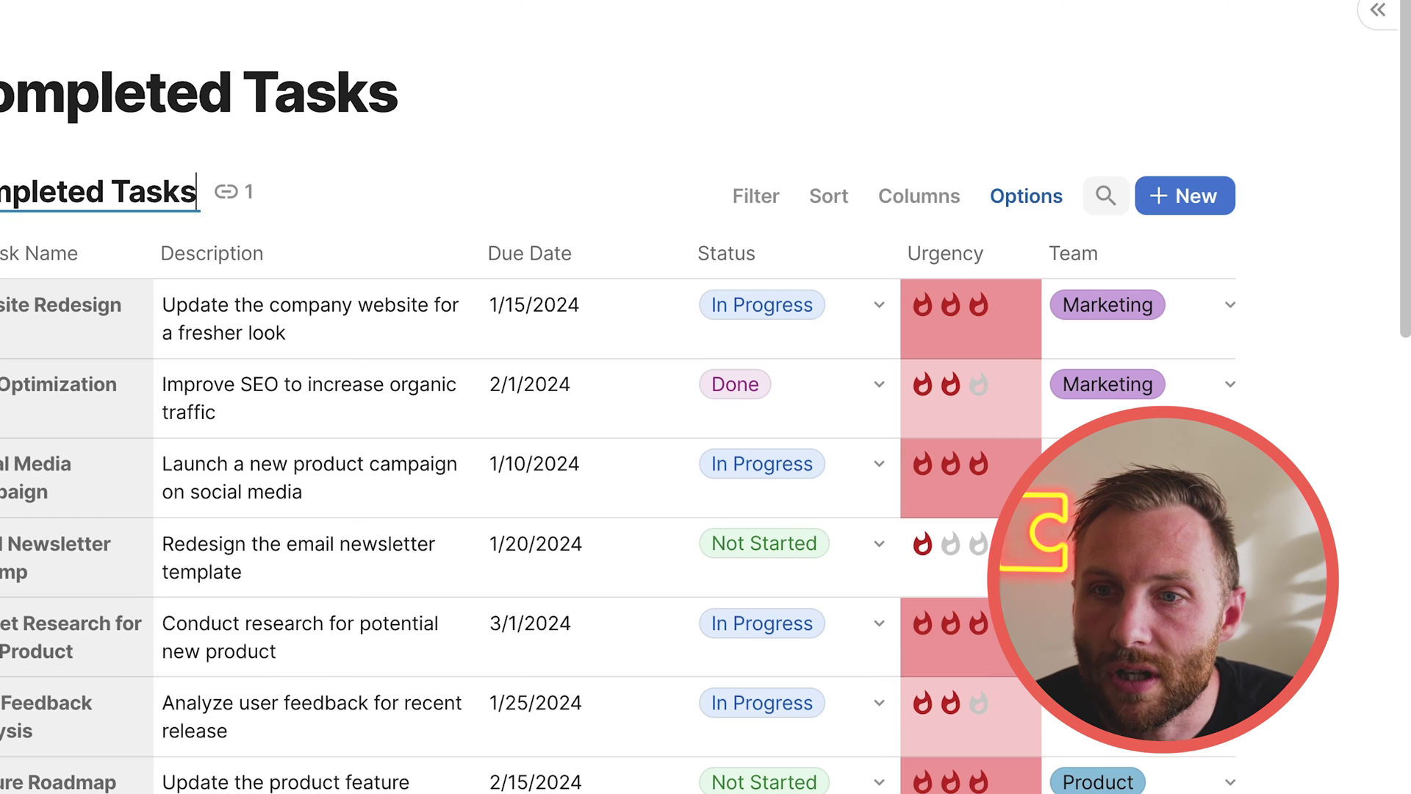
Add a filter on the Status column to the Completed Tasks view.
{"action": "left_click", "coordinate": [1025, 196]}
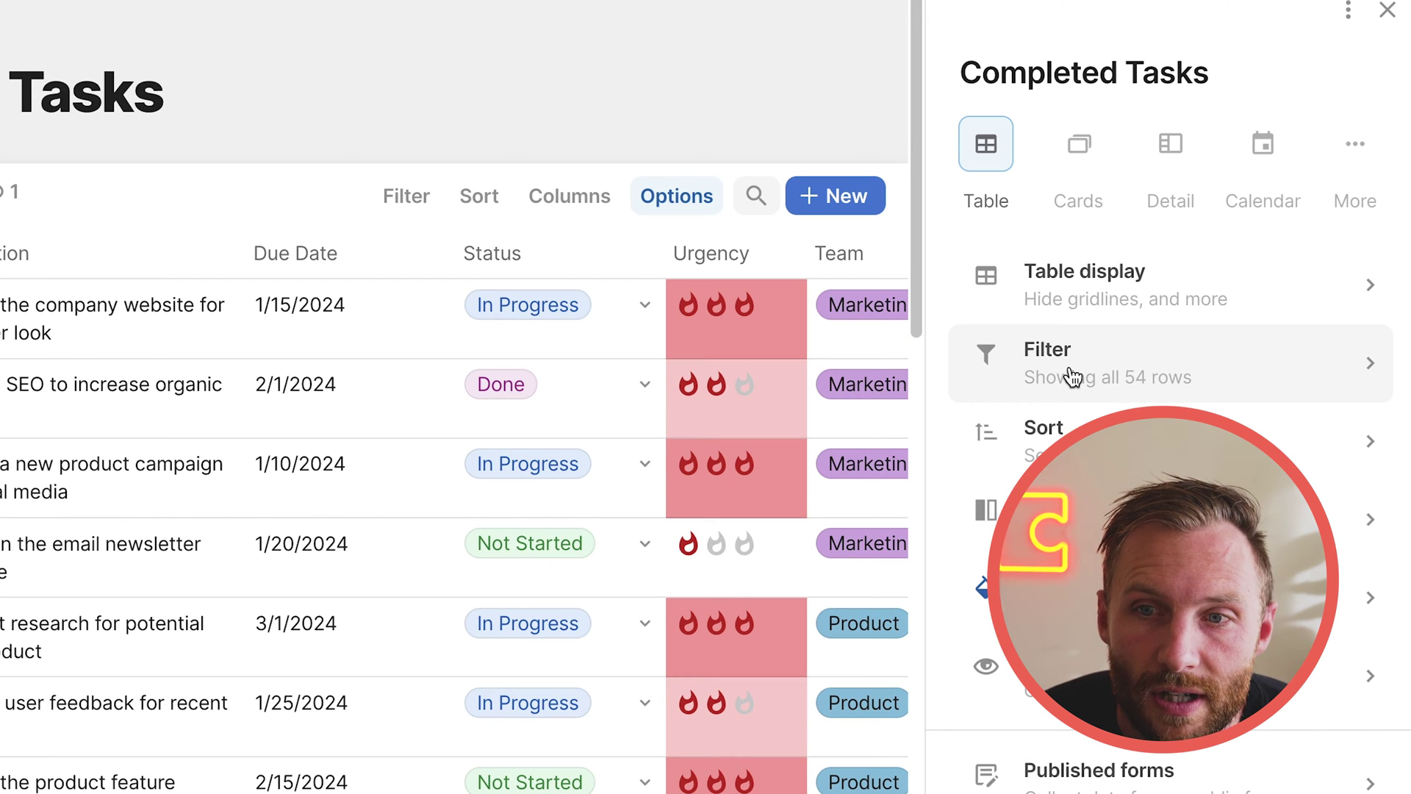
{"action": "left_click", "coordinate": [406, 210]}
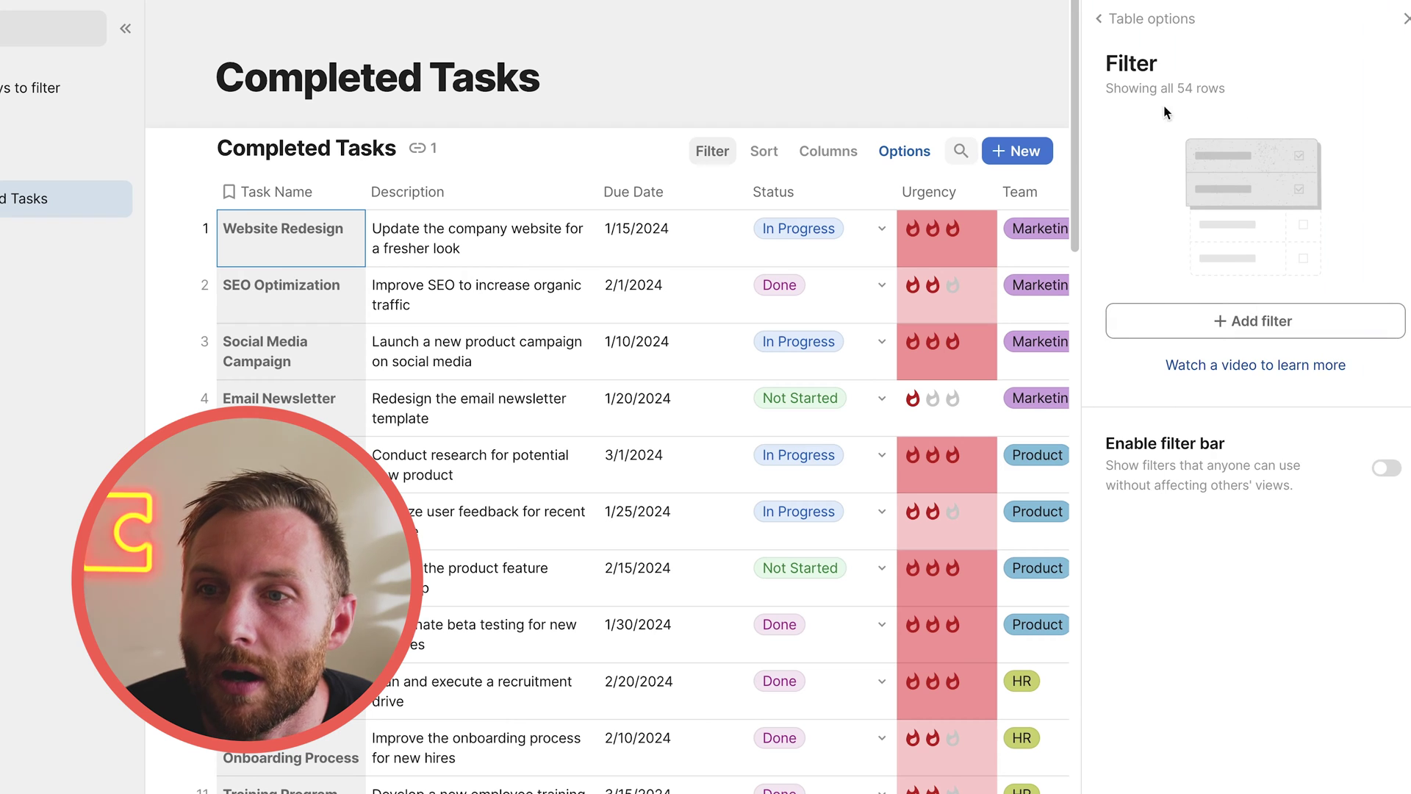
{"action": "left_click", "coordinate": [1228, 335]}
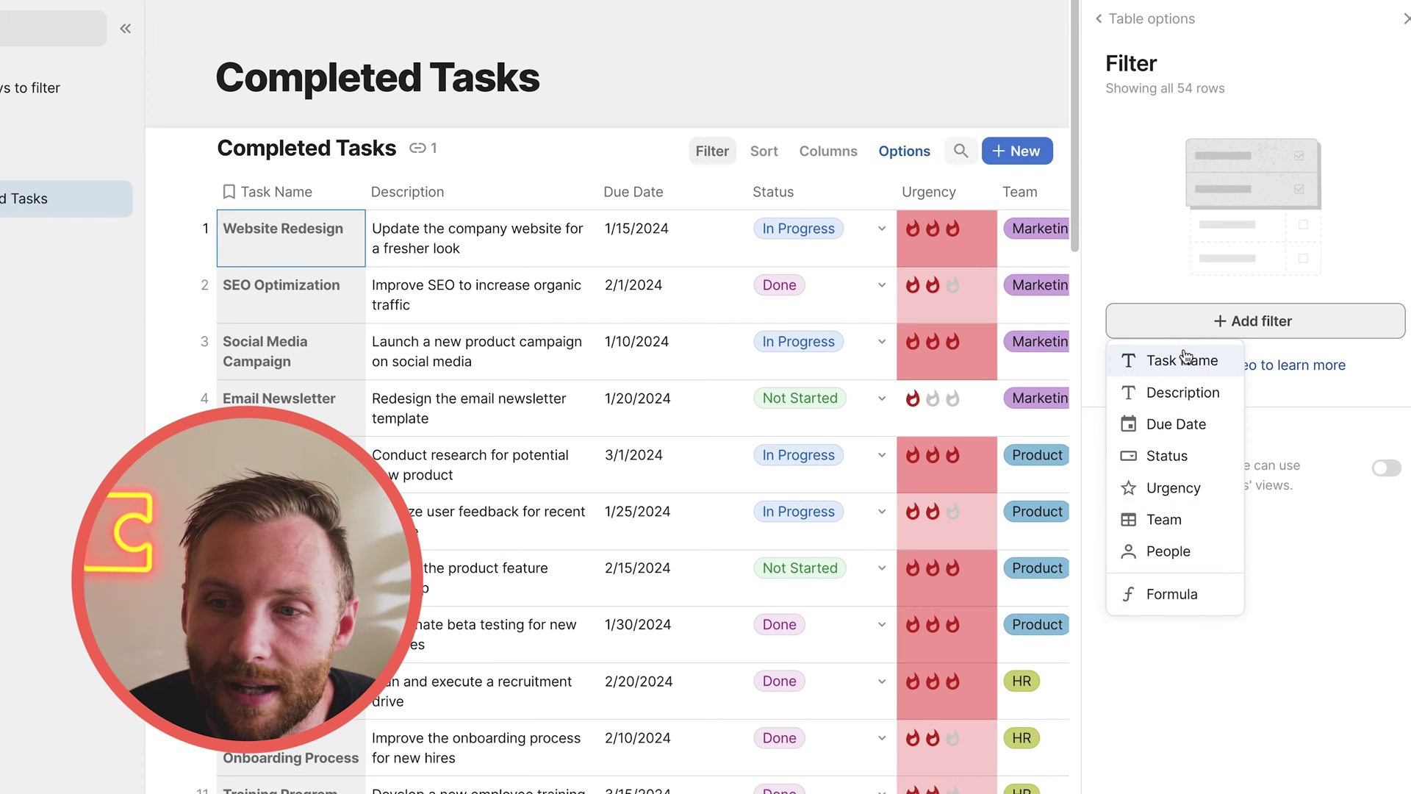
{"action": "left_click", "coordinate": [1179, 458]}
{"action": "scroll", "coordinate": [1254, 324], "scroll_direction": "down", "scroll_amount": 1}
{"action": "scroll", "coordinate": [1256, 311], "scroll_direction": "up", "scroll_amount": 1}
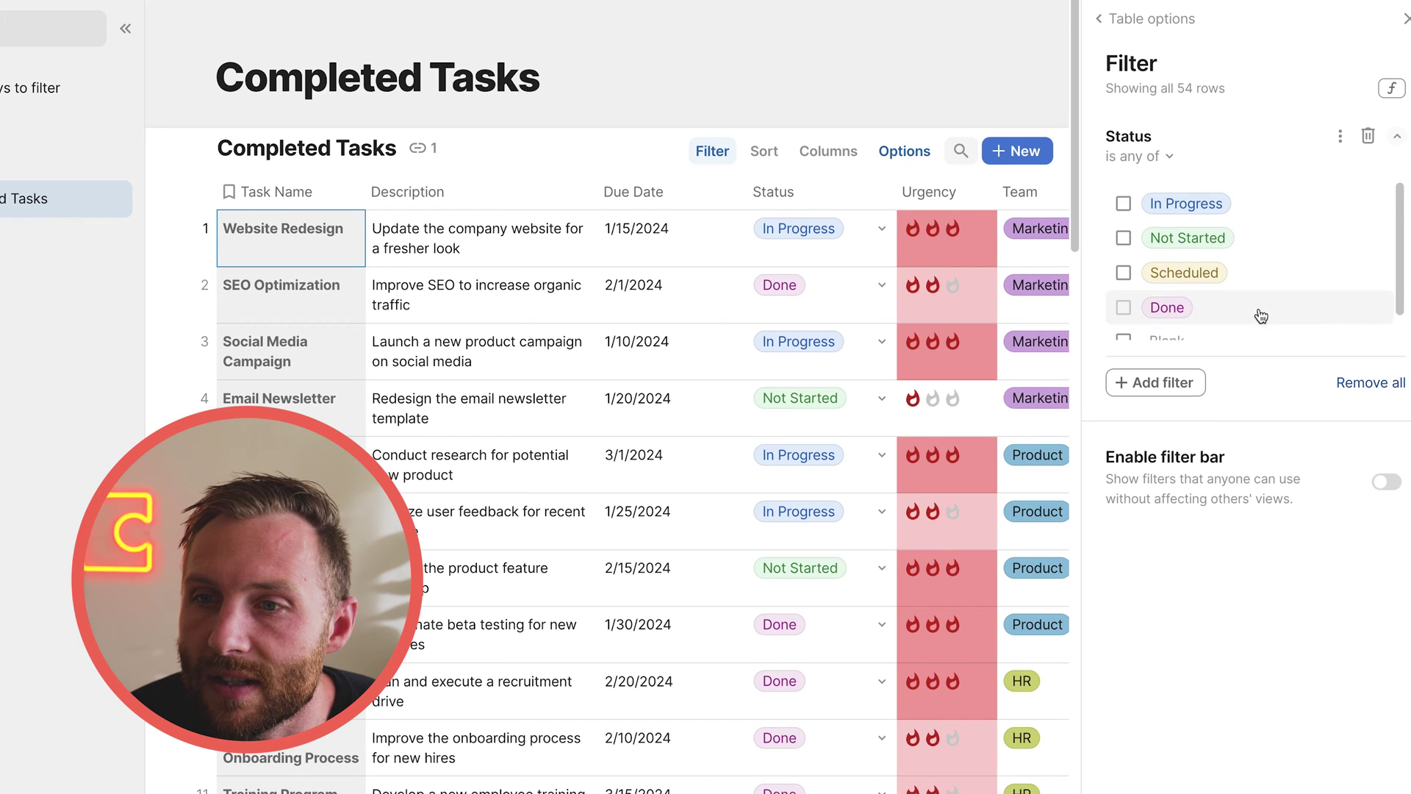
Try the Status filter with Not Started selected, and clear that selection again.
{"action": "left_click", "coordinate": [1123, 238]}
{"action": "left_click", "coordinate": [1123, 273]}
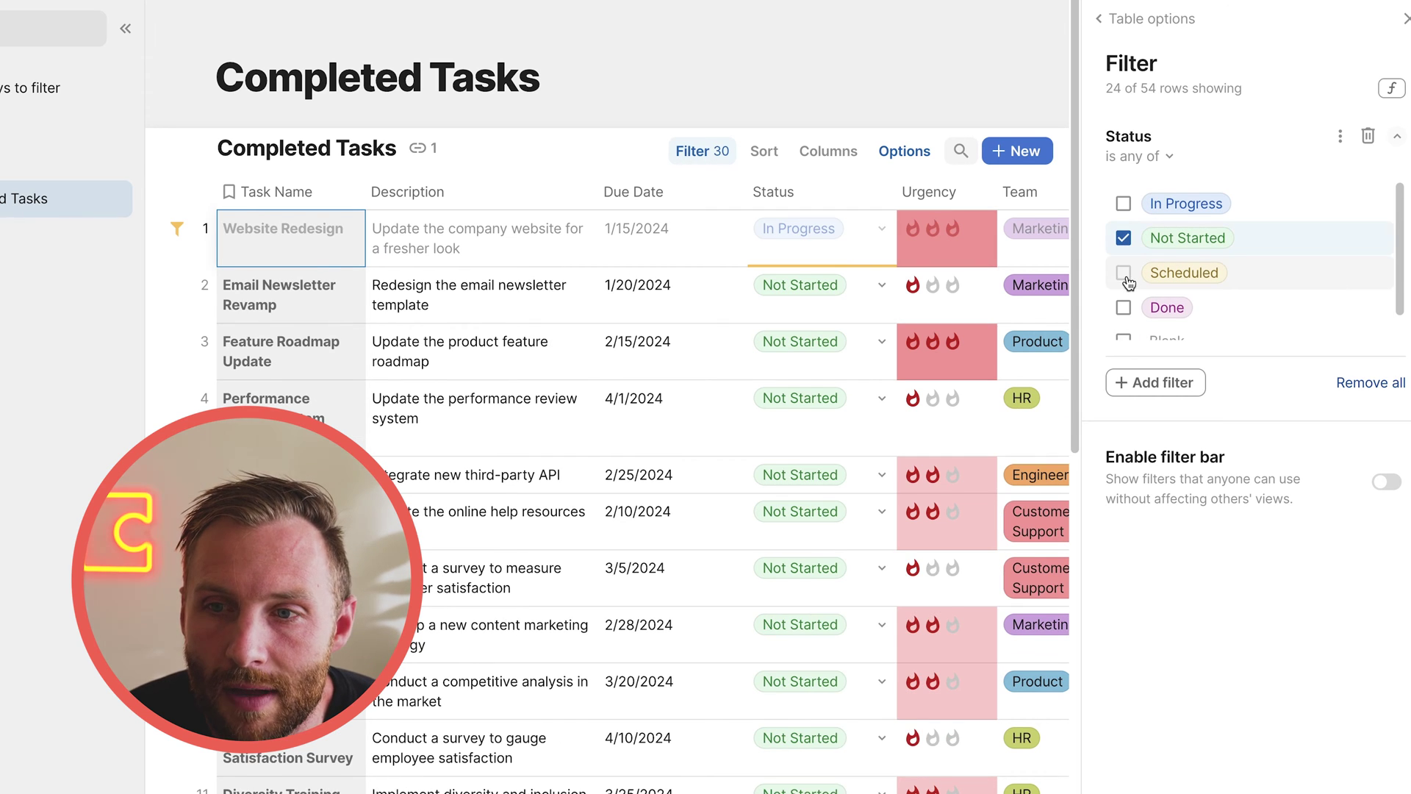
{"action": "left_click", "coordinate": [1123, 237]}
{"action": "left_click", "coordinate": [1122, 273]}
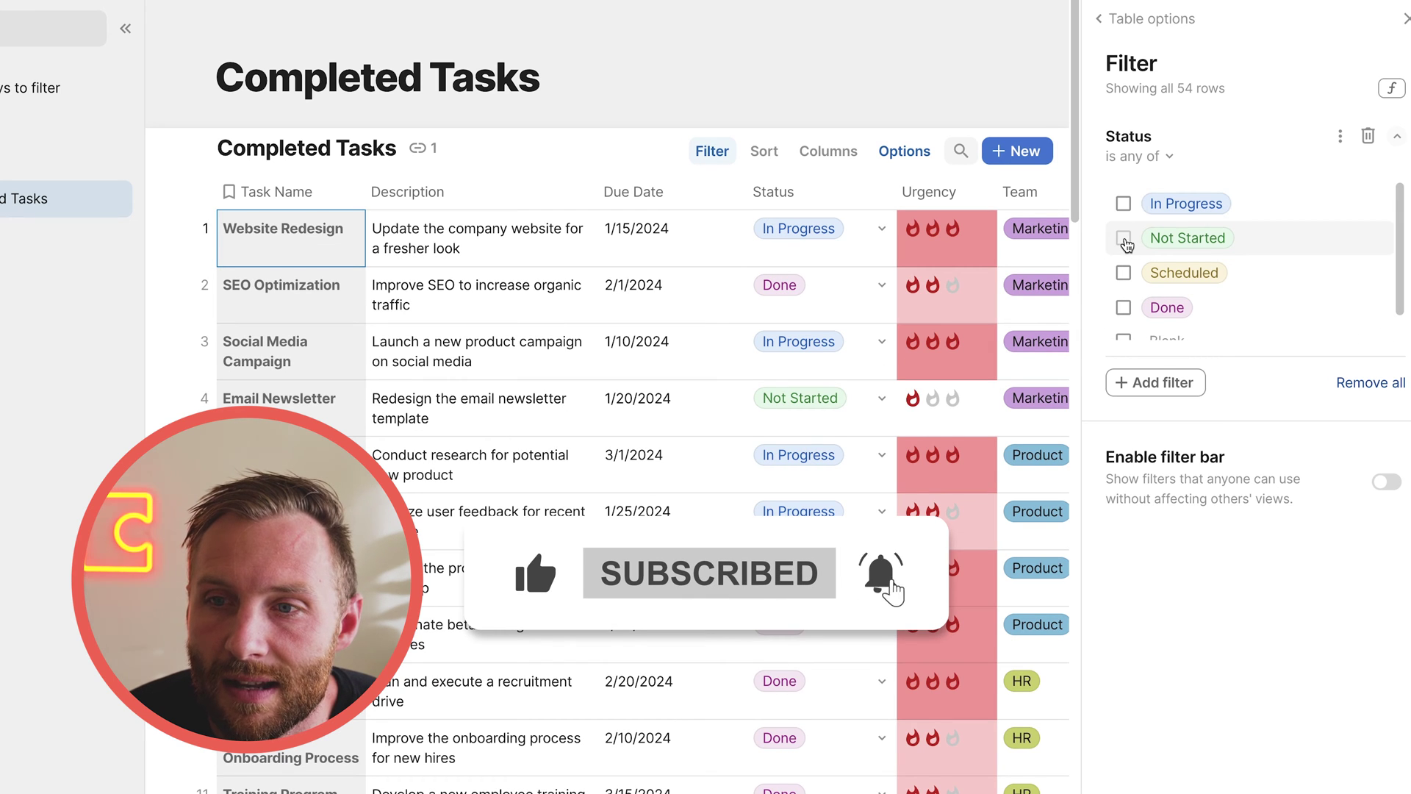
Set the Status filter to Done and select the cells of the filtered rows.
{"action": "left_click", "coordinate": [1123, 307]}
{"action": "left_click", "coordinate": [458, 292]}
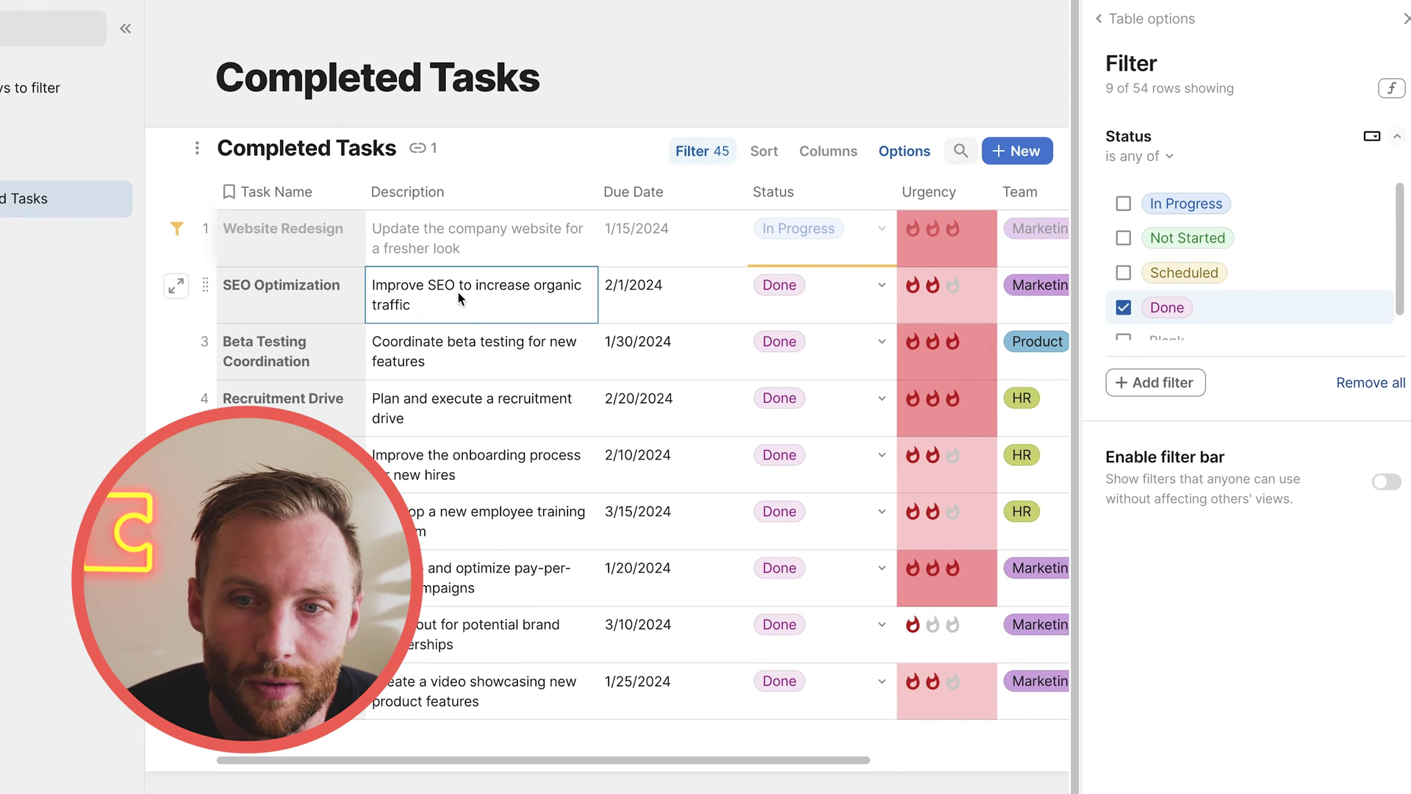
{"action": "left_click_drag", "start_coordinate": [478, 228], "coordinate": [893, 645]}
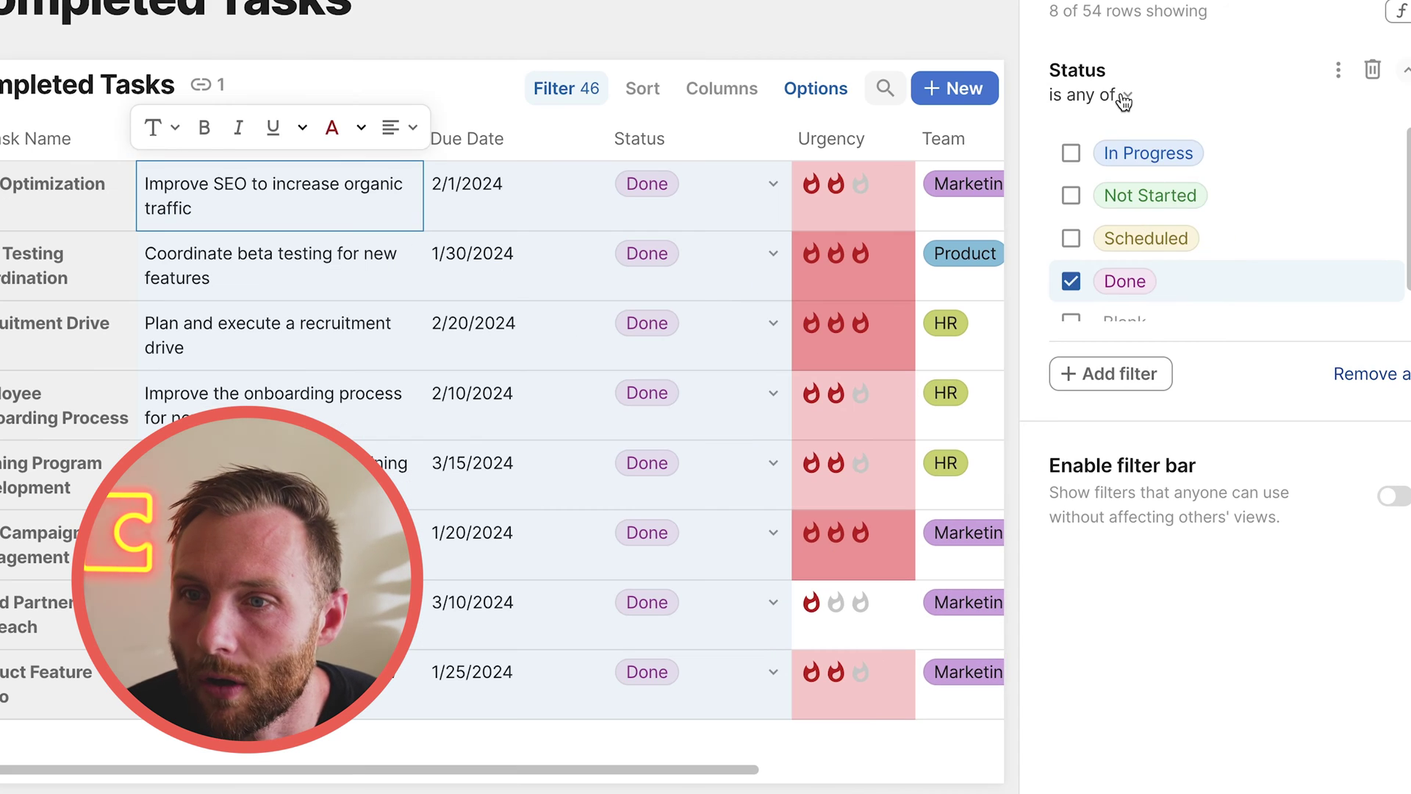
Try the "is not" condition on the Done status filter, and return it to "is any of".
{"action": "left_click", "coordinate": [1124, 100]}
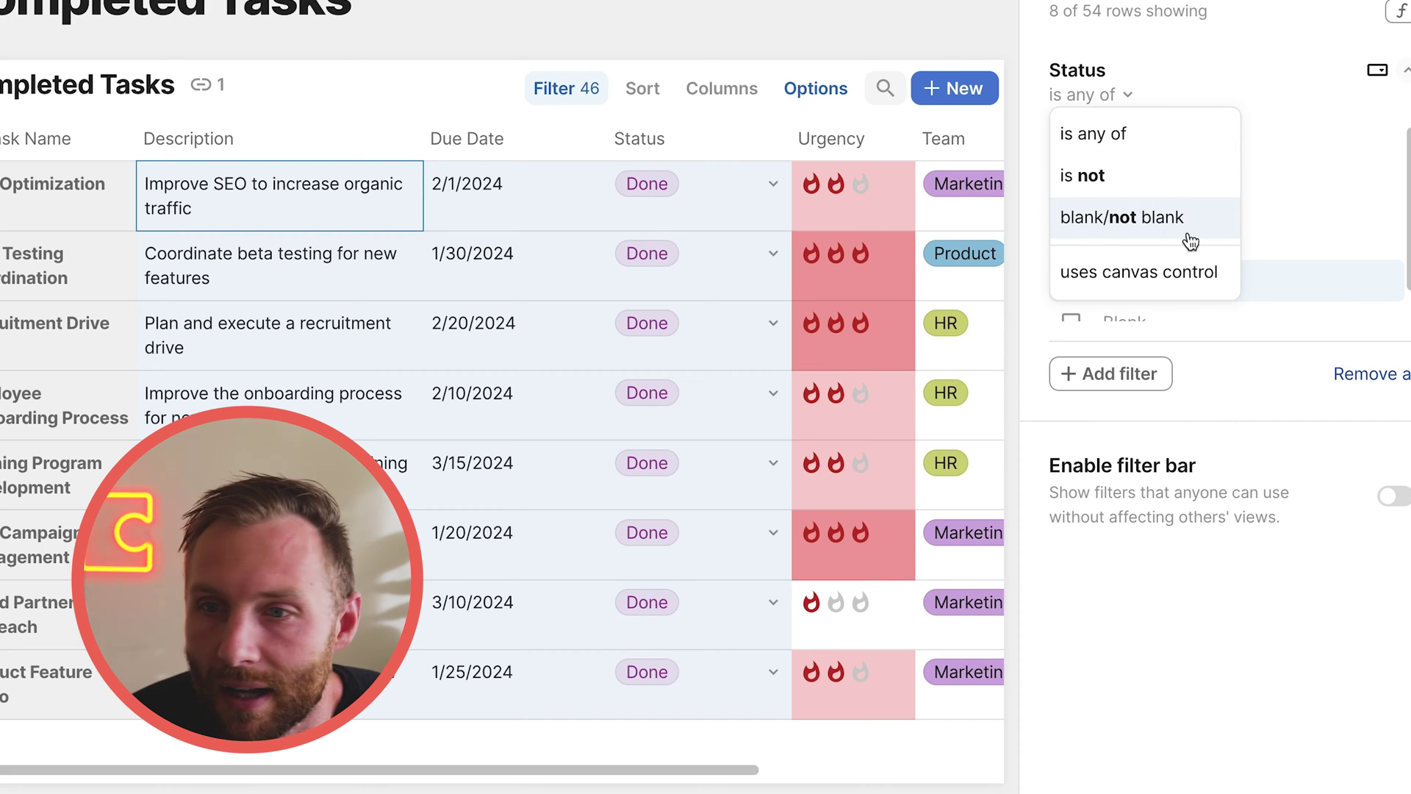
{"action": "left_click", "coordinate": [1140, 174]}
{"action": "left_click", "coordinate": [402, 449]}
{"action": "scroll", "coordinate": [403, 450], "scroll_direction": "down", "scroll_amount": 5}
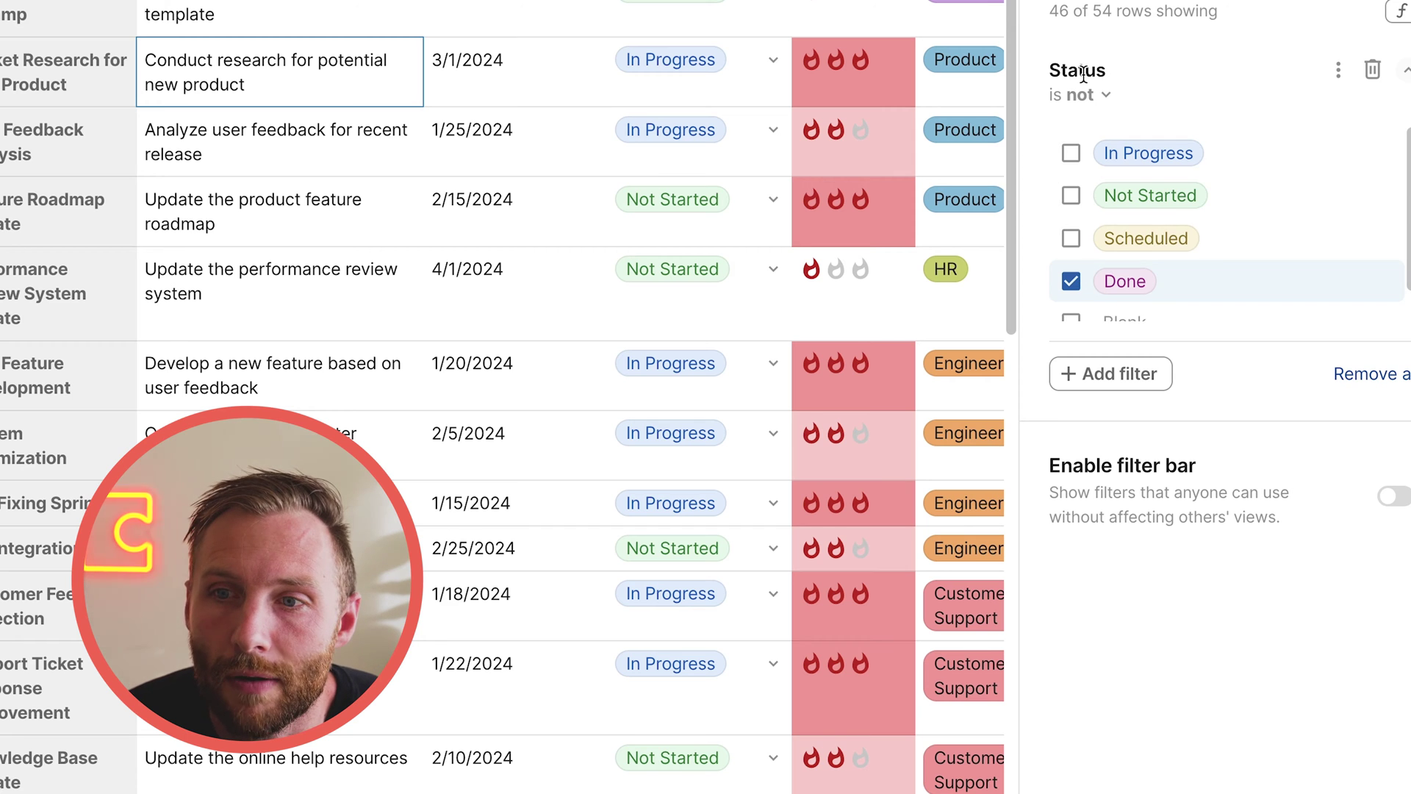
{"action": "left_click", "coordinate": [1080, 95]}
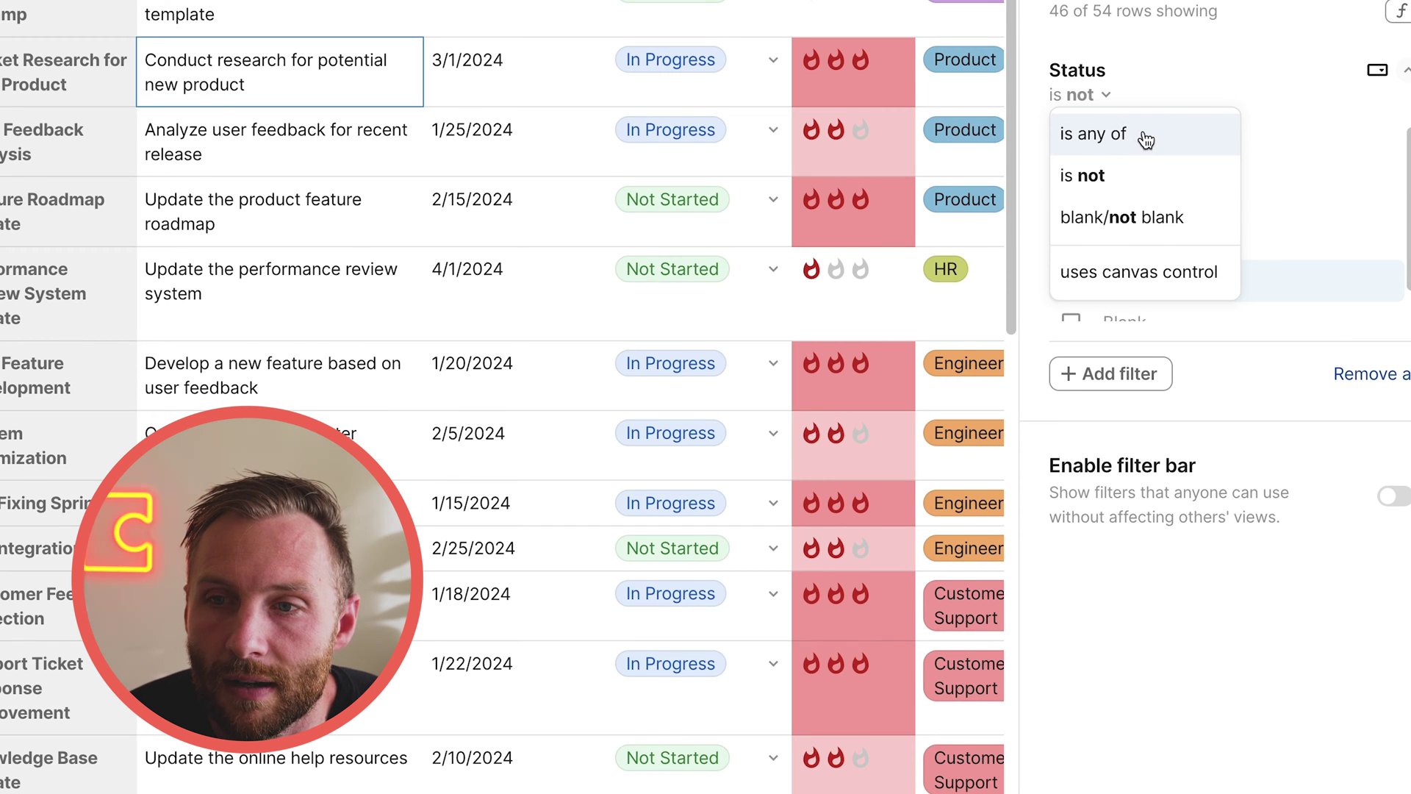
{"action": "left_click", "coordinate": [1146, 140]}
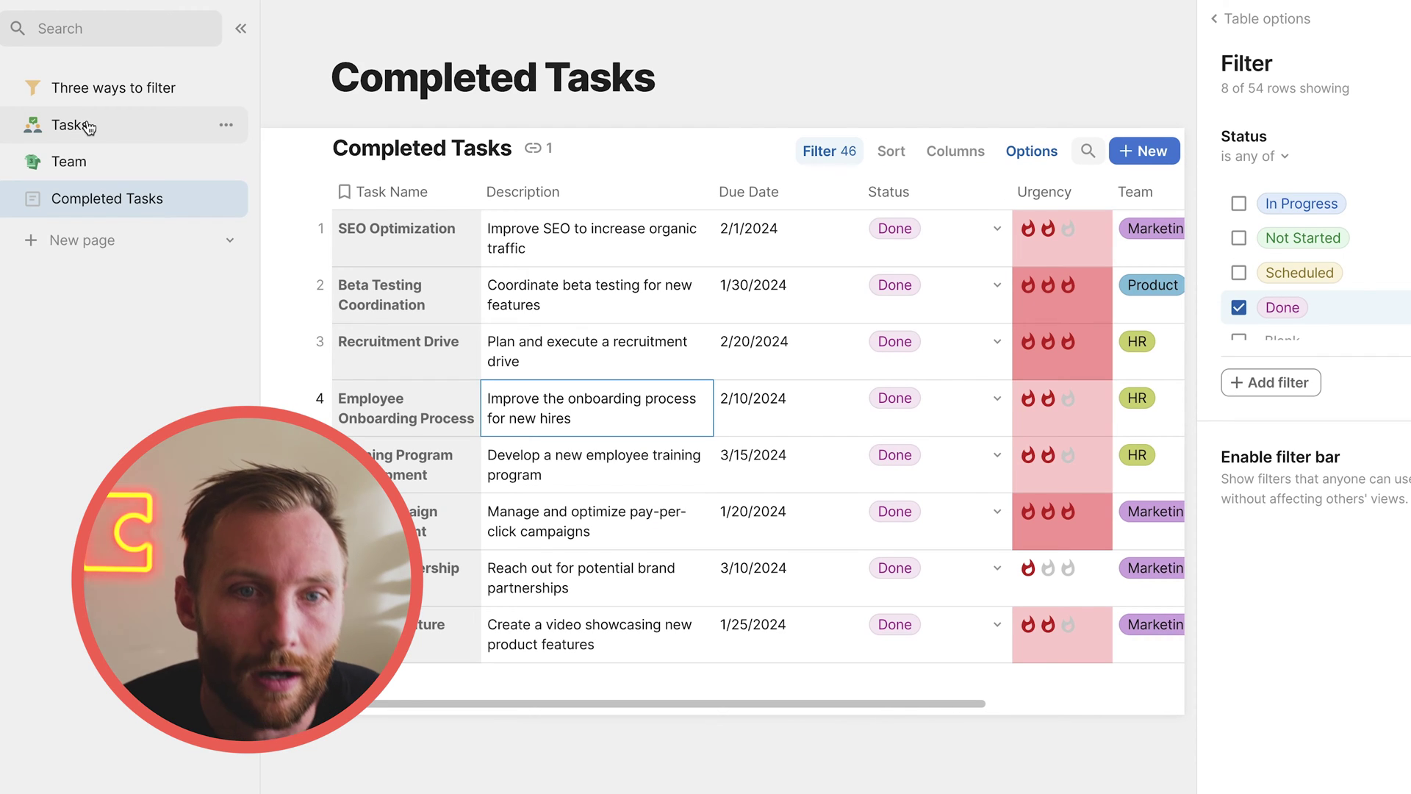
Create a new page titled "Tasks" and insert a table view connected to the Tasks table.
{"action": "left_click", "coordinate": [233, 240]}
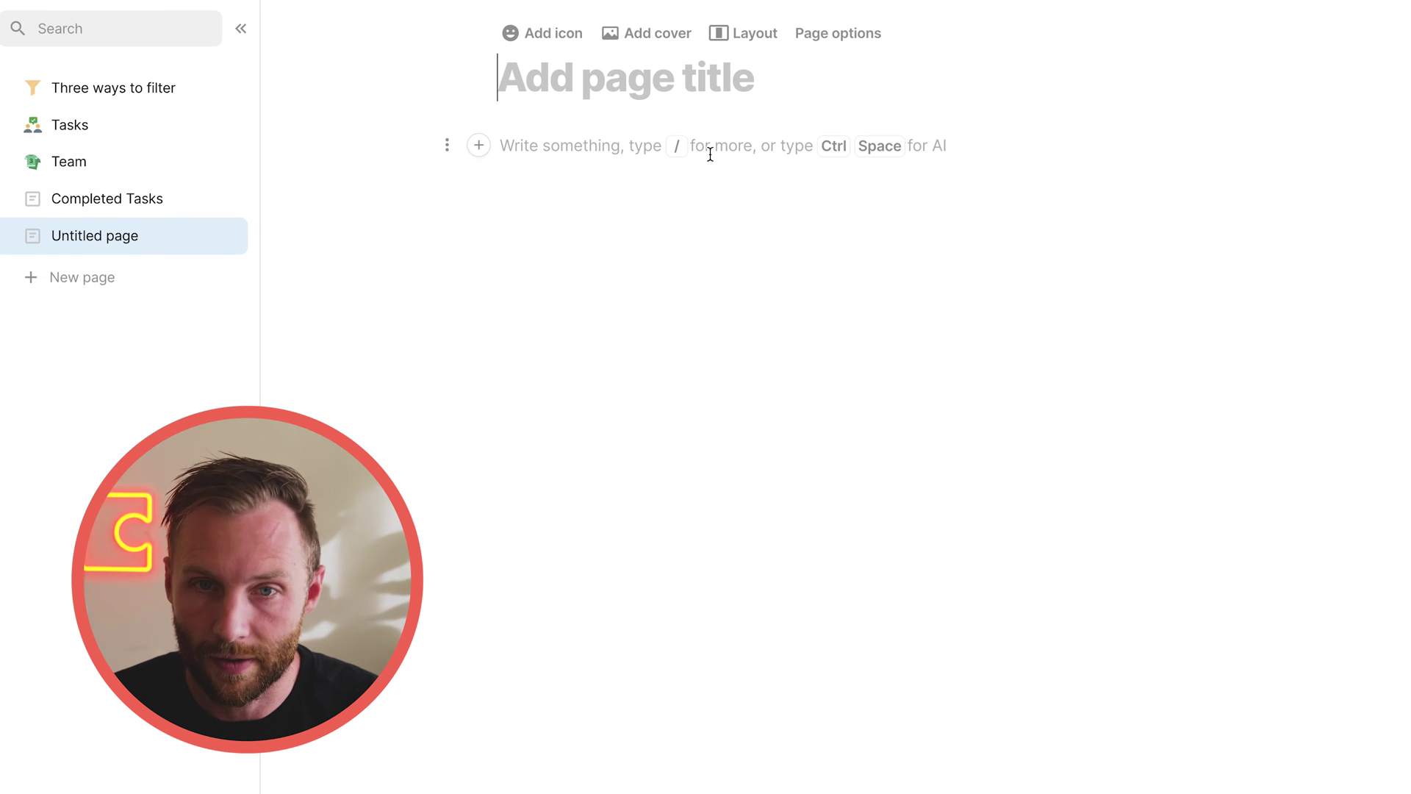
{"action": "type", "text": "Tasks"}
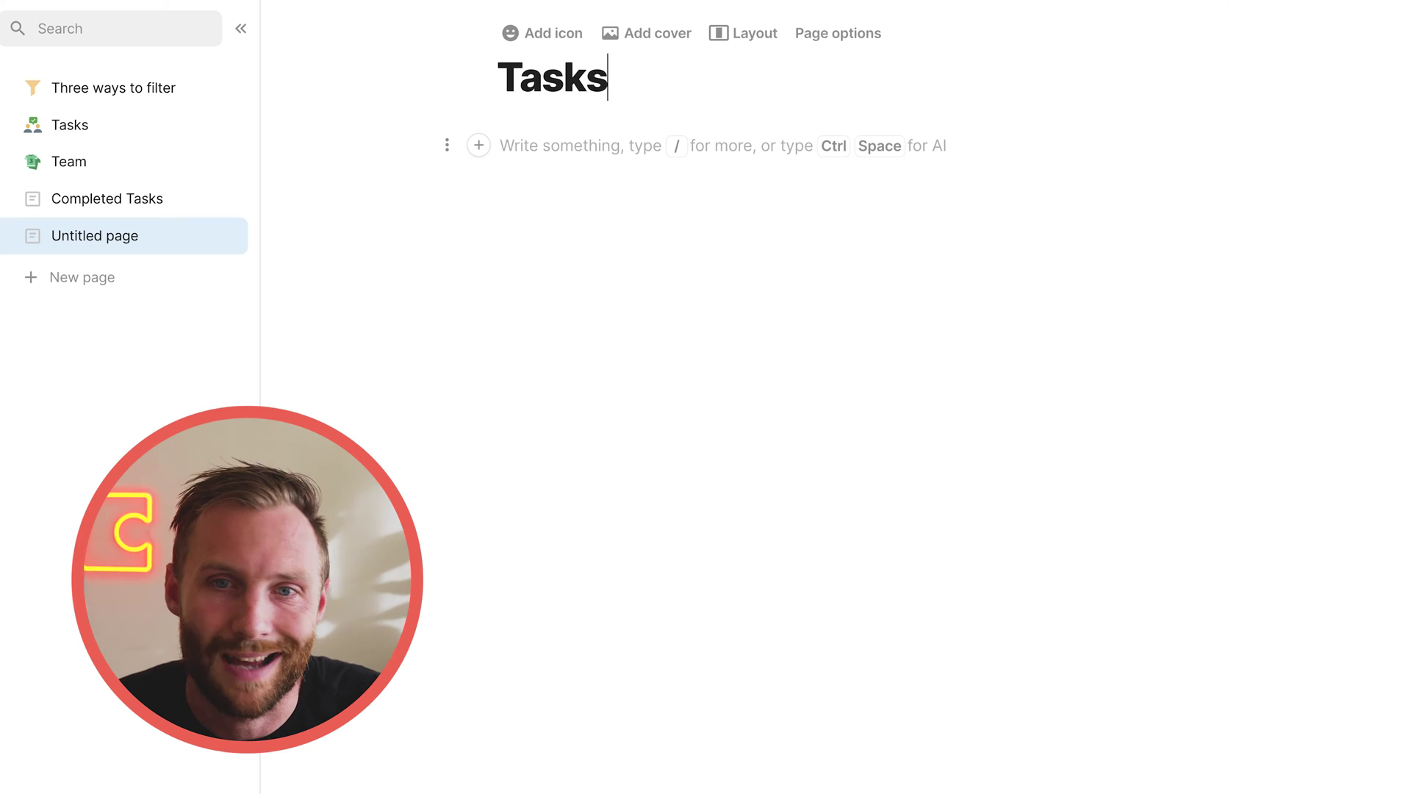
{"action": "key", "text": "Return"}
{"action": "type", "text": "/ta"}
{"action": "key", "text": "Return"}
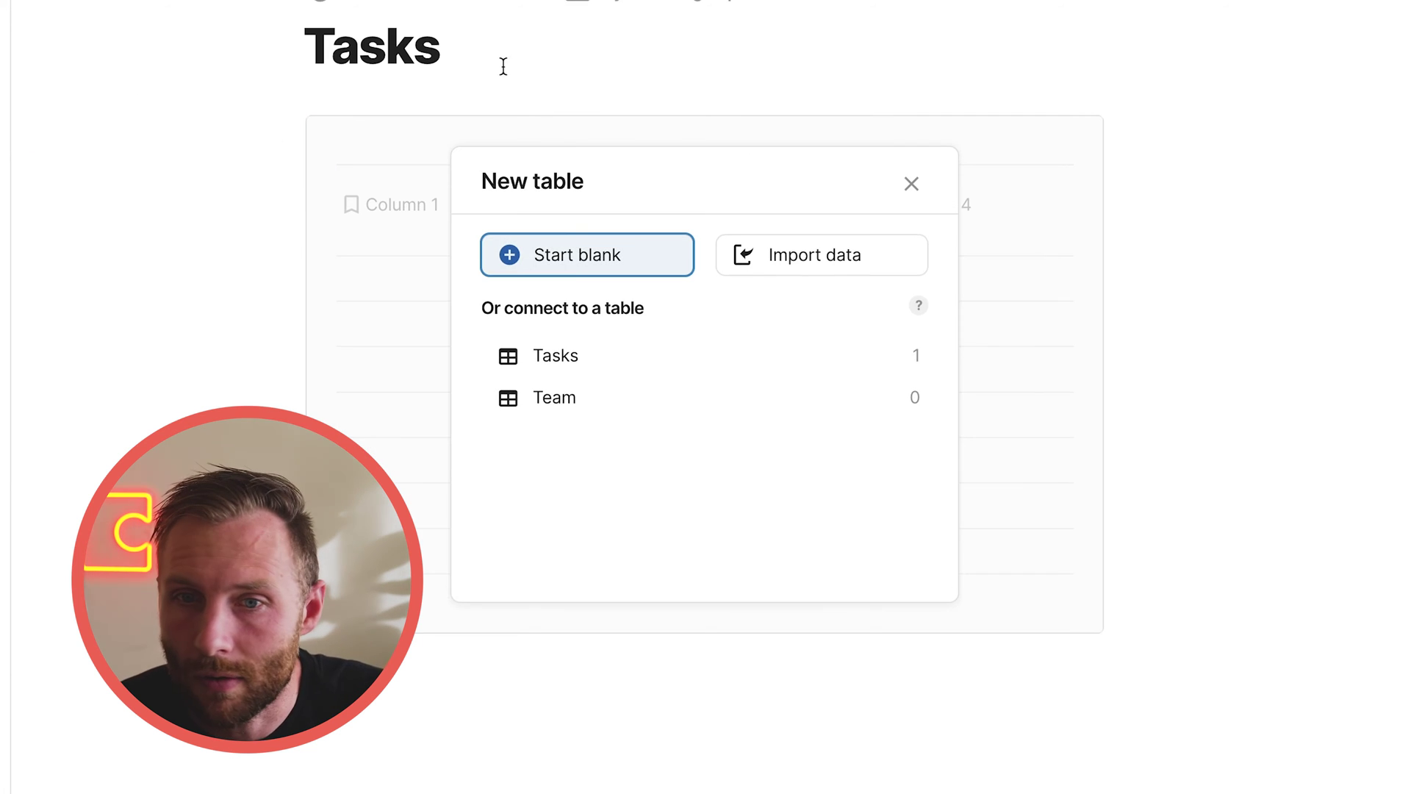
{"action": "left_click", "coordinate": [571, 349]}
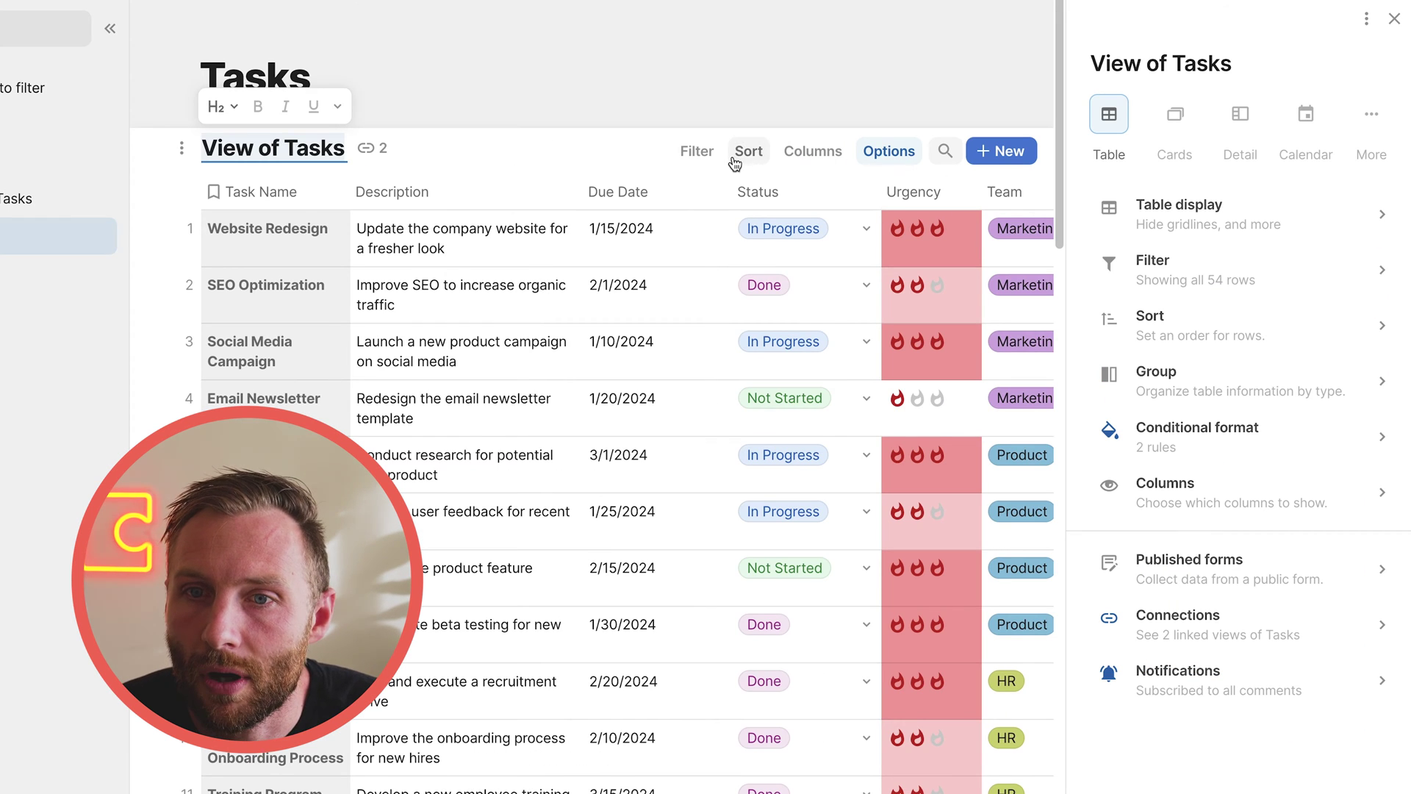
Filter the new Tasks view by Status with the condition "is not" Done.
{"action": "left_click", "coordinate": [697, 151]}
{"action": "left_click", "coordinate": [1207, 324]}
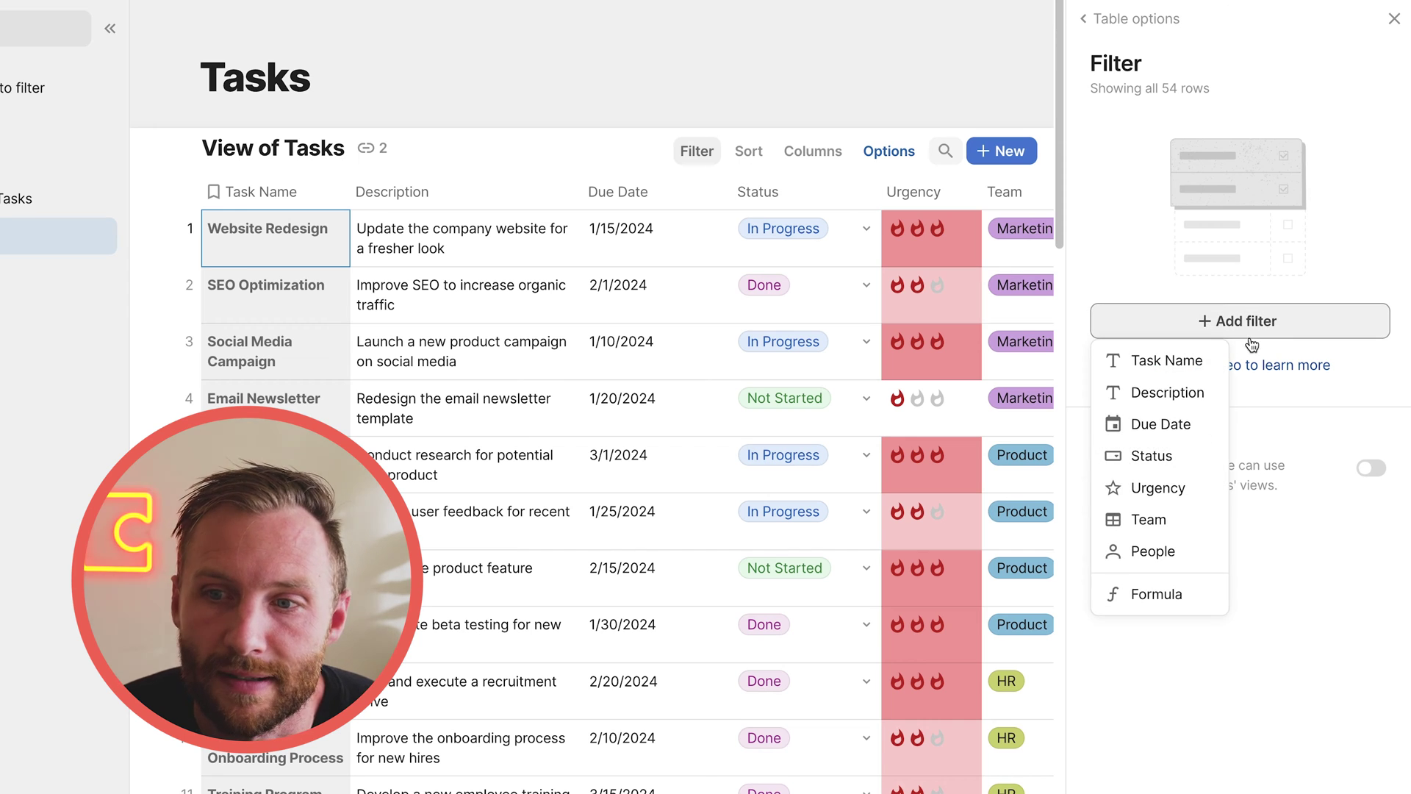
{"action": "left_click", "coordinate": [1176, 463]}
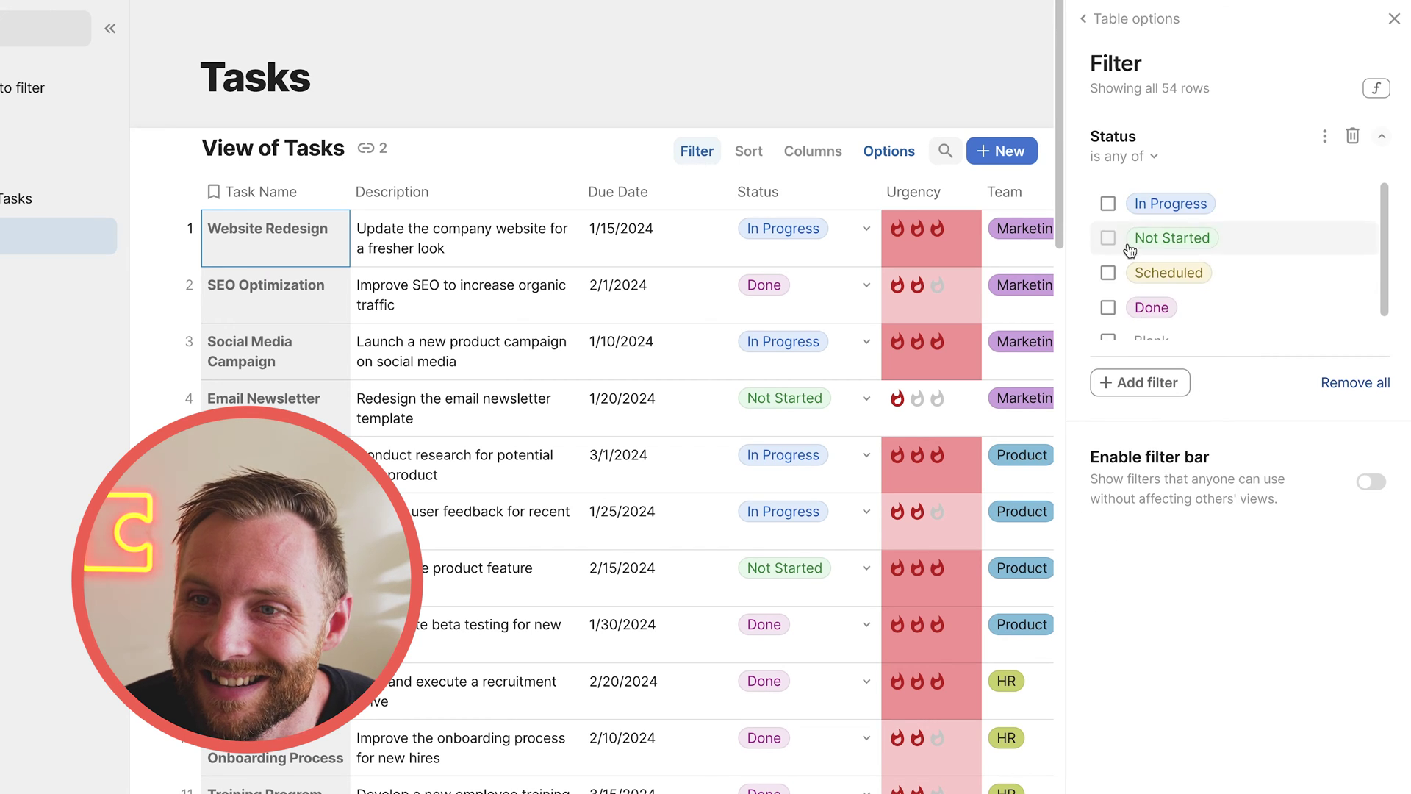
{"action": "left_click", "coordinate": [1134, 157]}
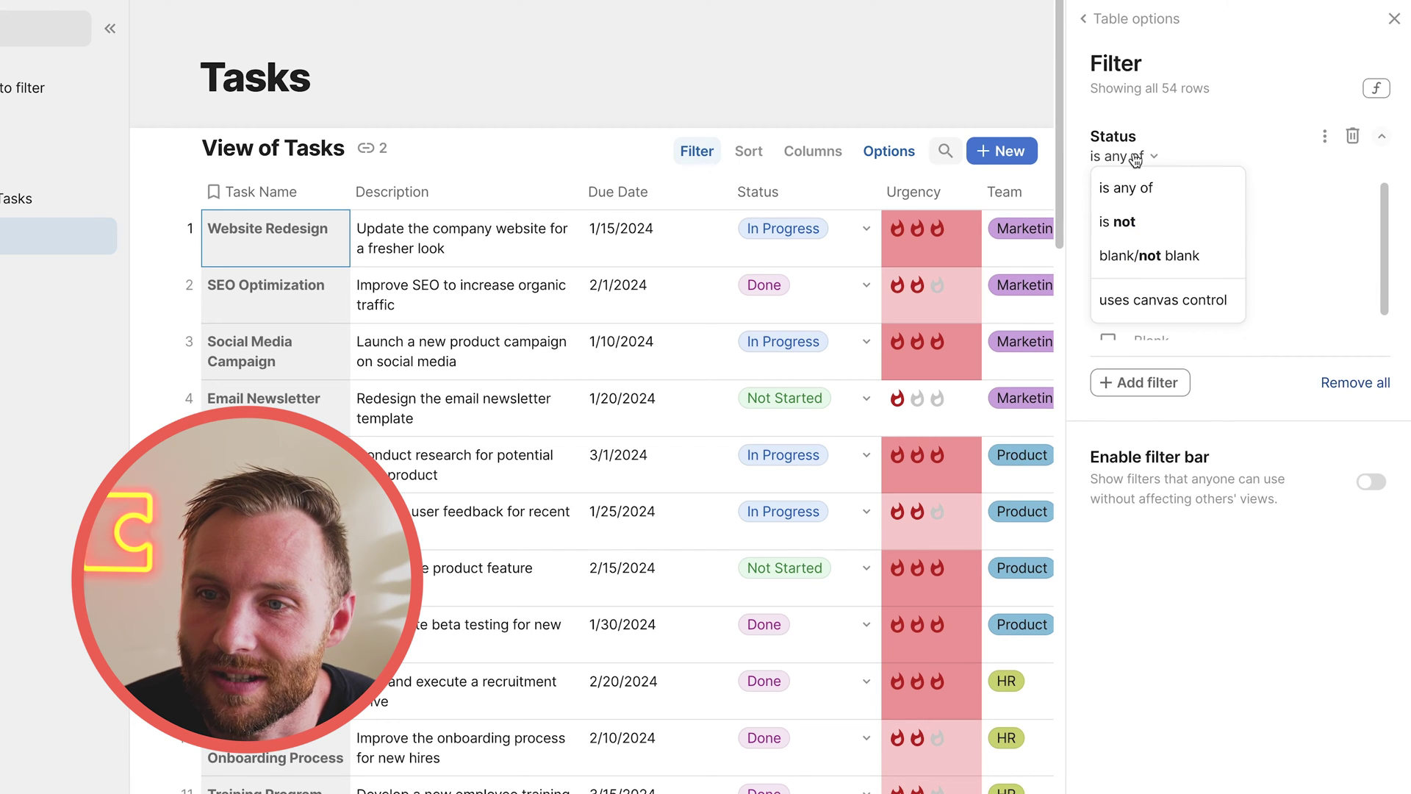
{"action": "left_click", "coordinate": [1123, 222]}
{"action": "left_click", "coordinate": [1108, 308]}
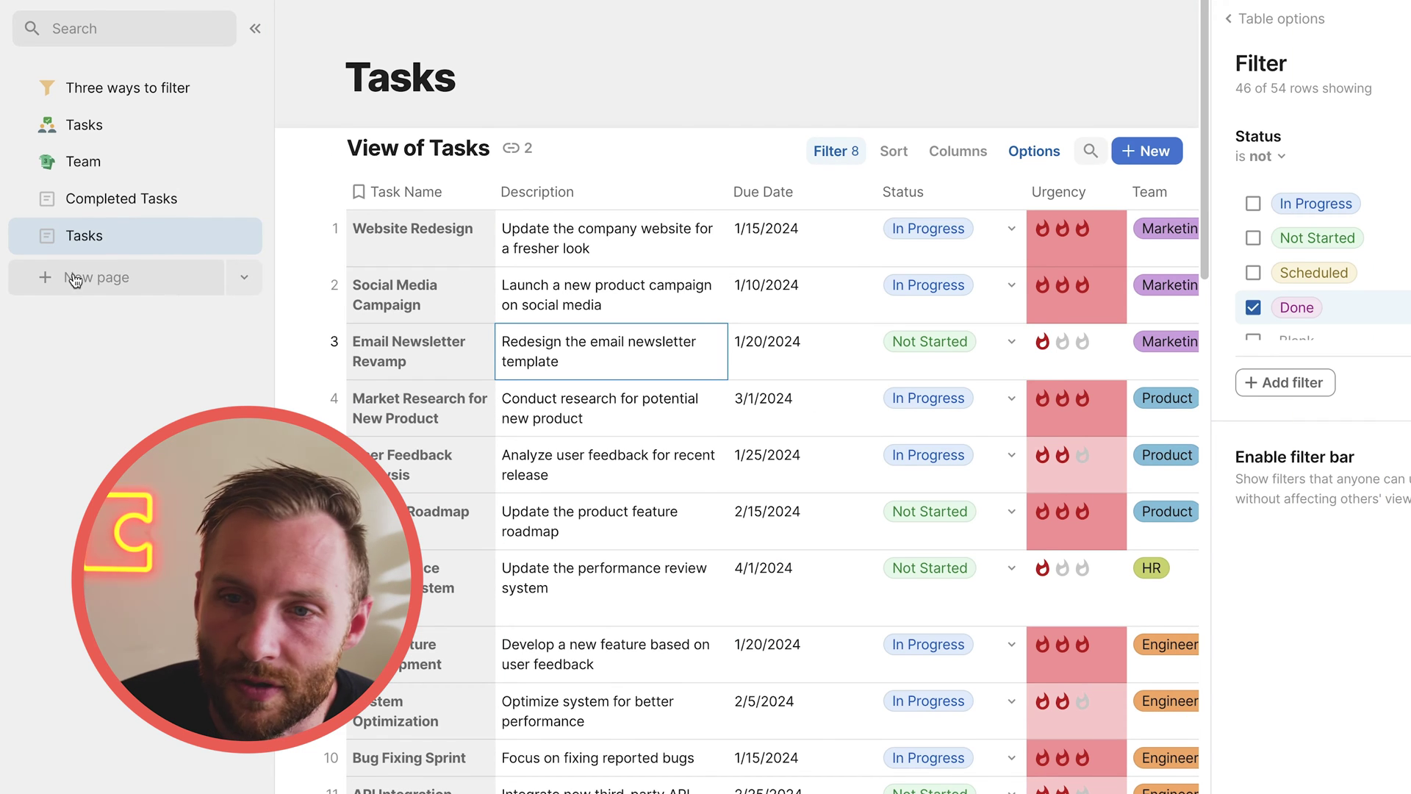
Create a page titled "High Priority Tasks" with the red exclamation icon and place it above the Completed Tasks page.
{"action": "left_click", "coordinate": [1080, 193]}
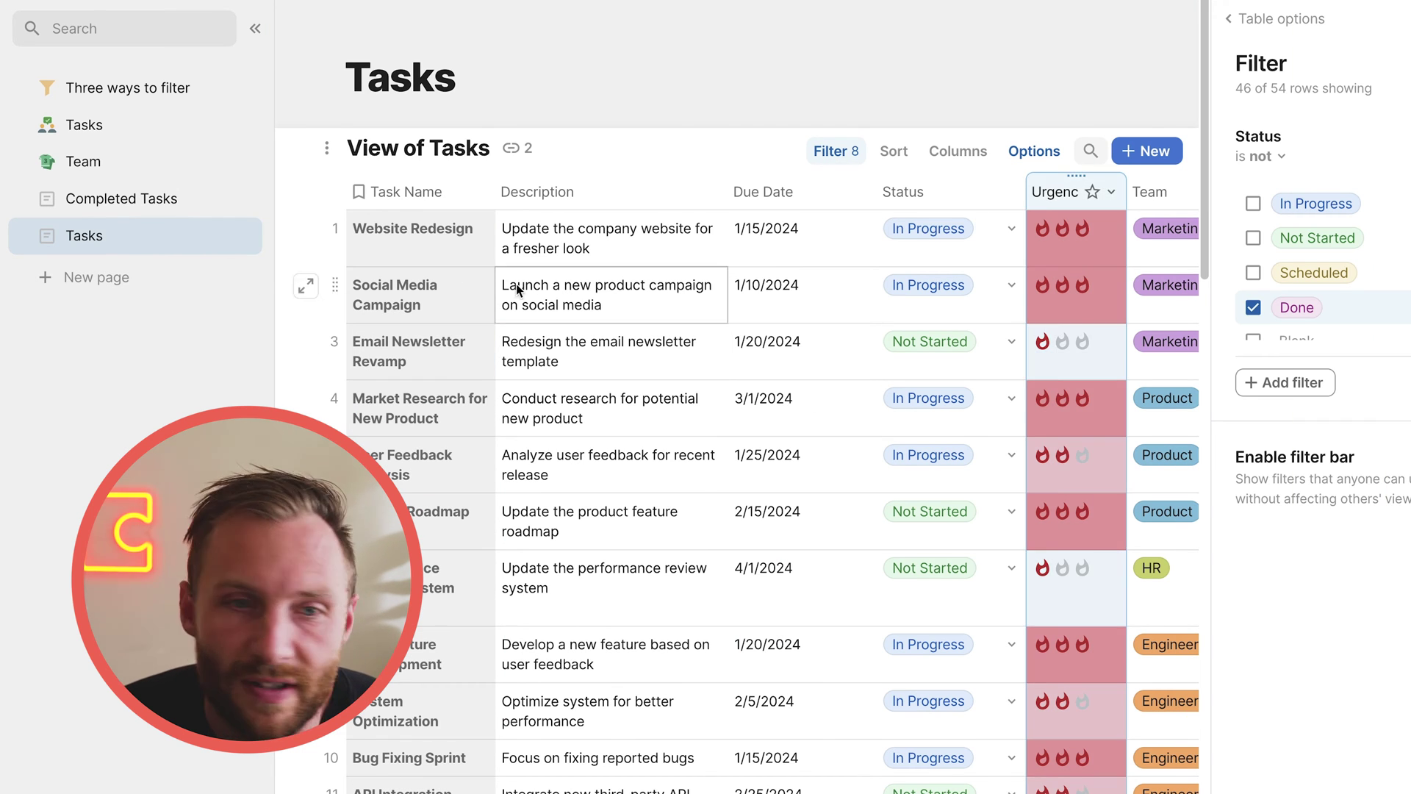
{"action": "left_click", "coordinate": [155, 282]}
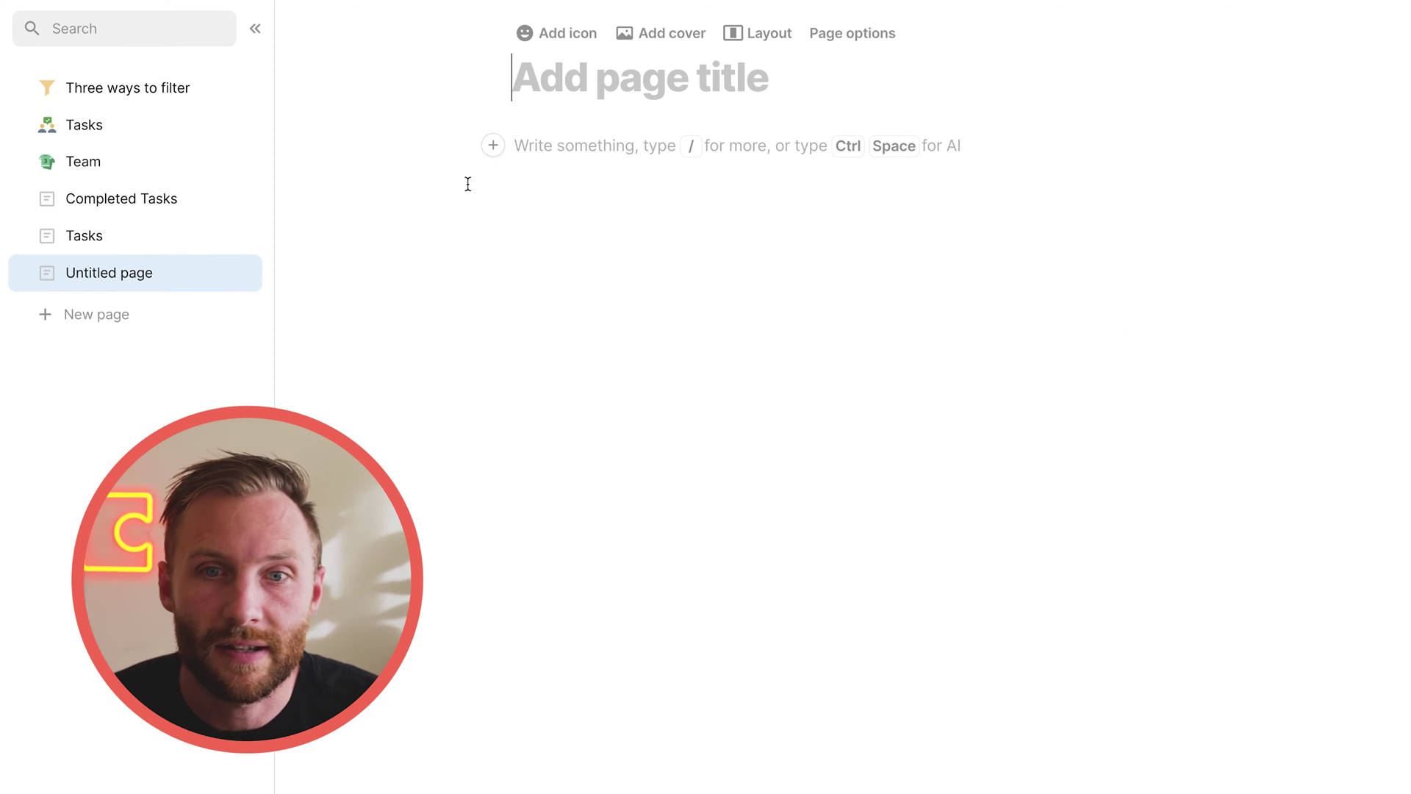
{"action": "type", "text": "High Priority Tasks"}
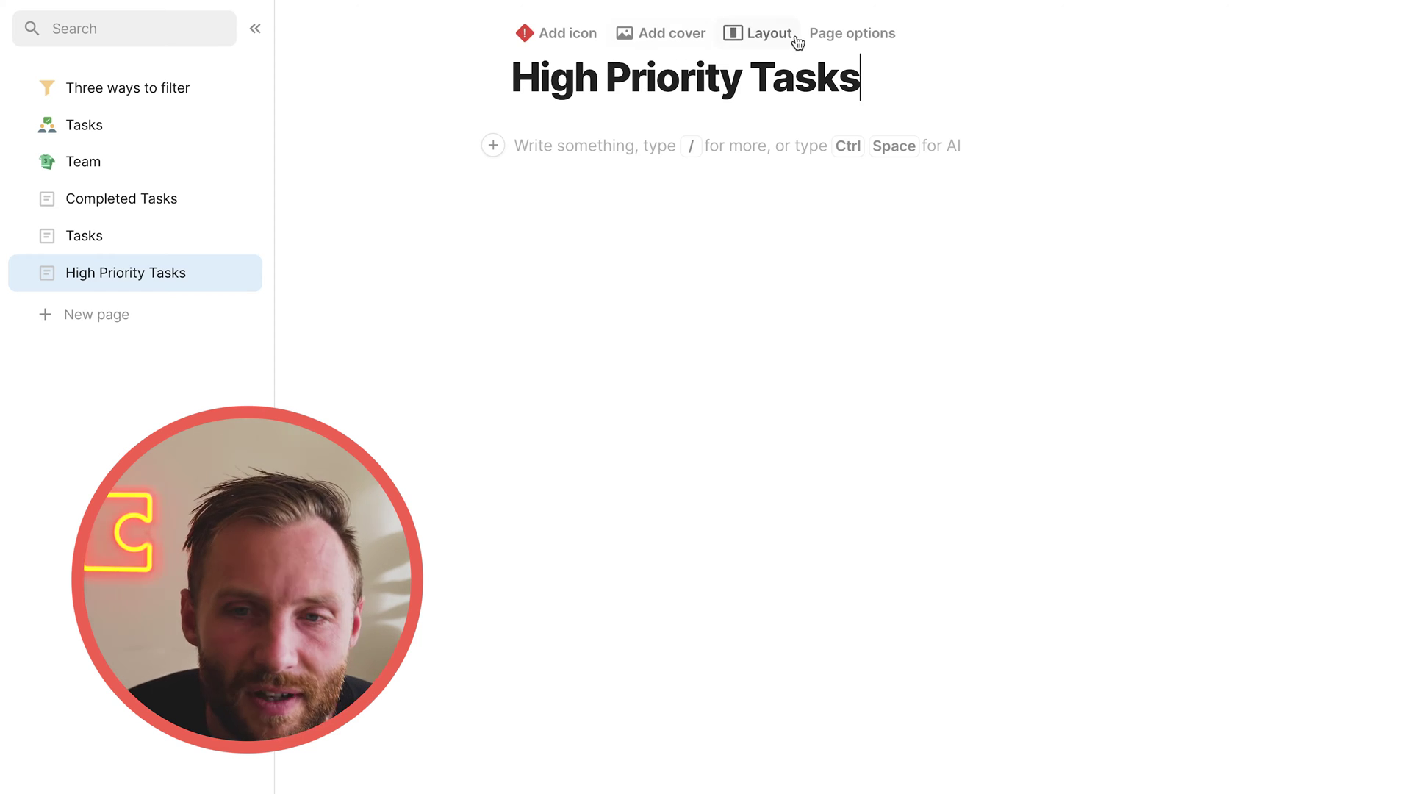
{"action": "left_click", "coordinate": [563, 35]}
{"action": "left_click", "coordinate": [356, 303]}
{"action": "left_click_drag", "start_coordinate": [169, 285], "coordinate": [140, 181]}
Insert a table view connected to the Tasks table on the High Priority Tasks page.
{"action": "type", "text": "/ta"}
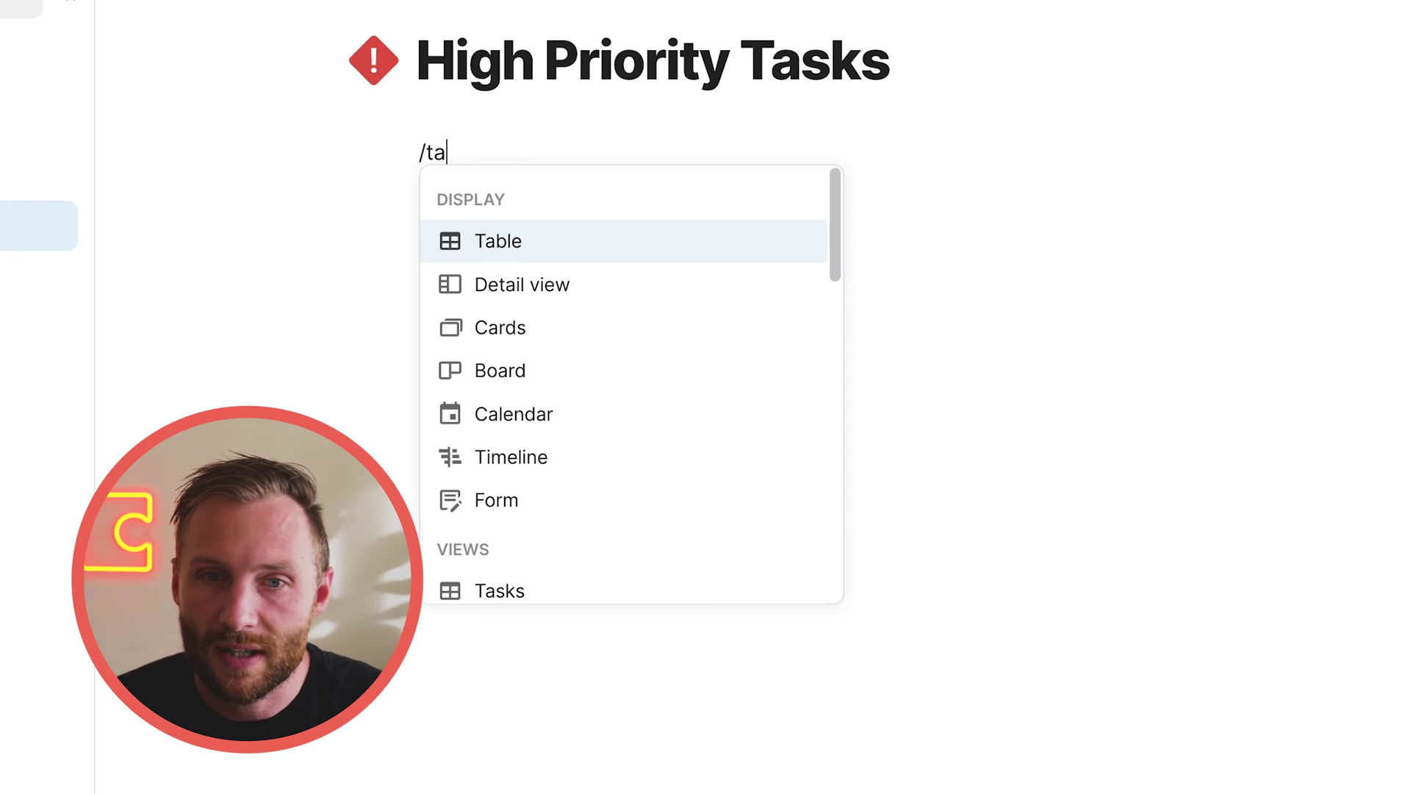
{"action": "key", "text": "Return"}
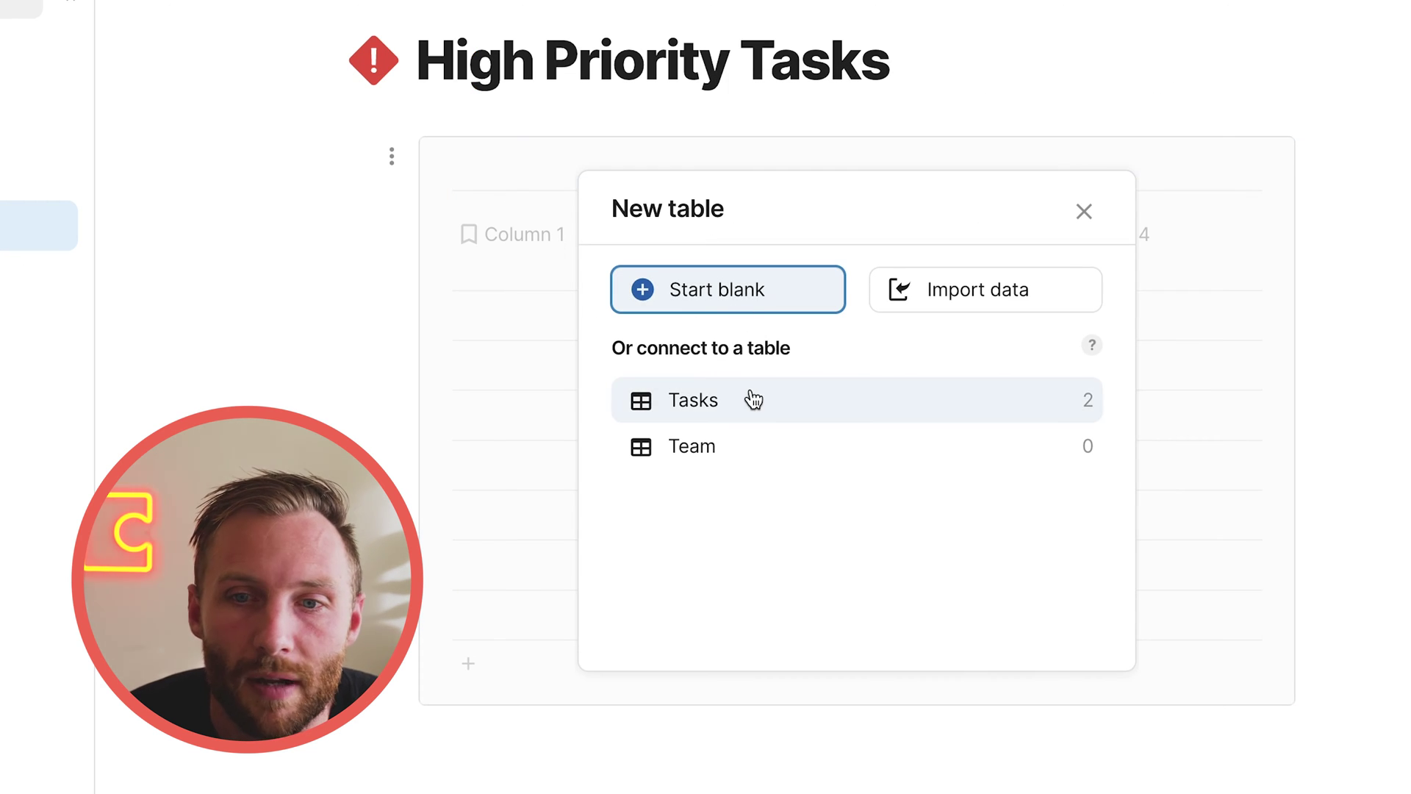
{"action": "left_click", "coordinate": [746, 400]}
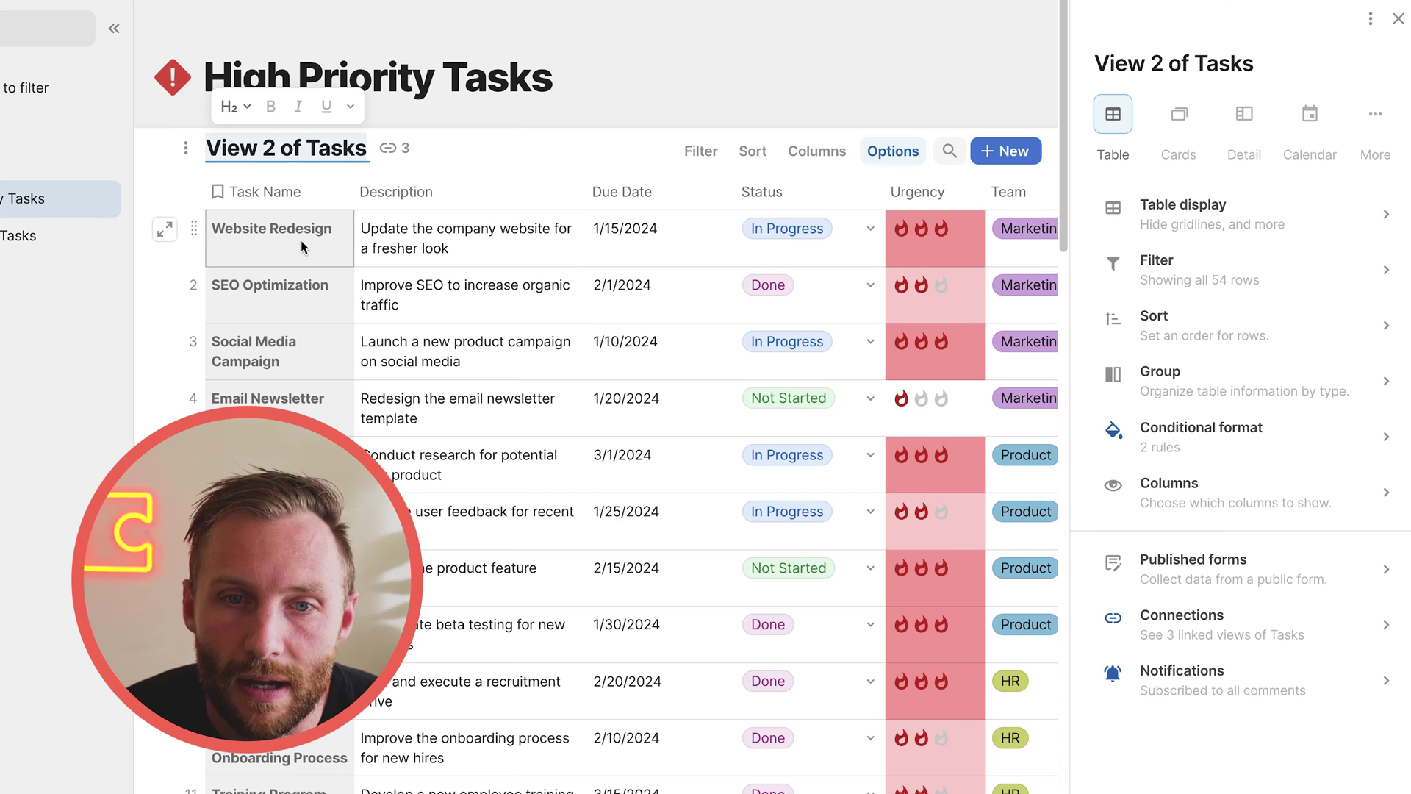
Filter the new view by Urgency with the condition "is equal to" three flames.
{"action": "left_click", "coordinate": [1260, 273]}
{"action": "left_click", "coordinate": [1267, 319]}
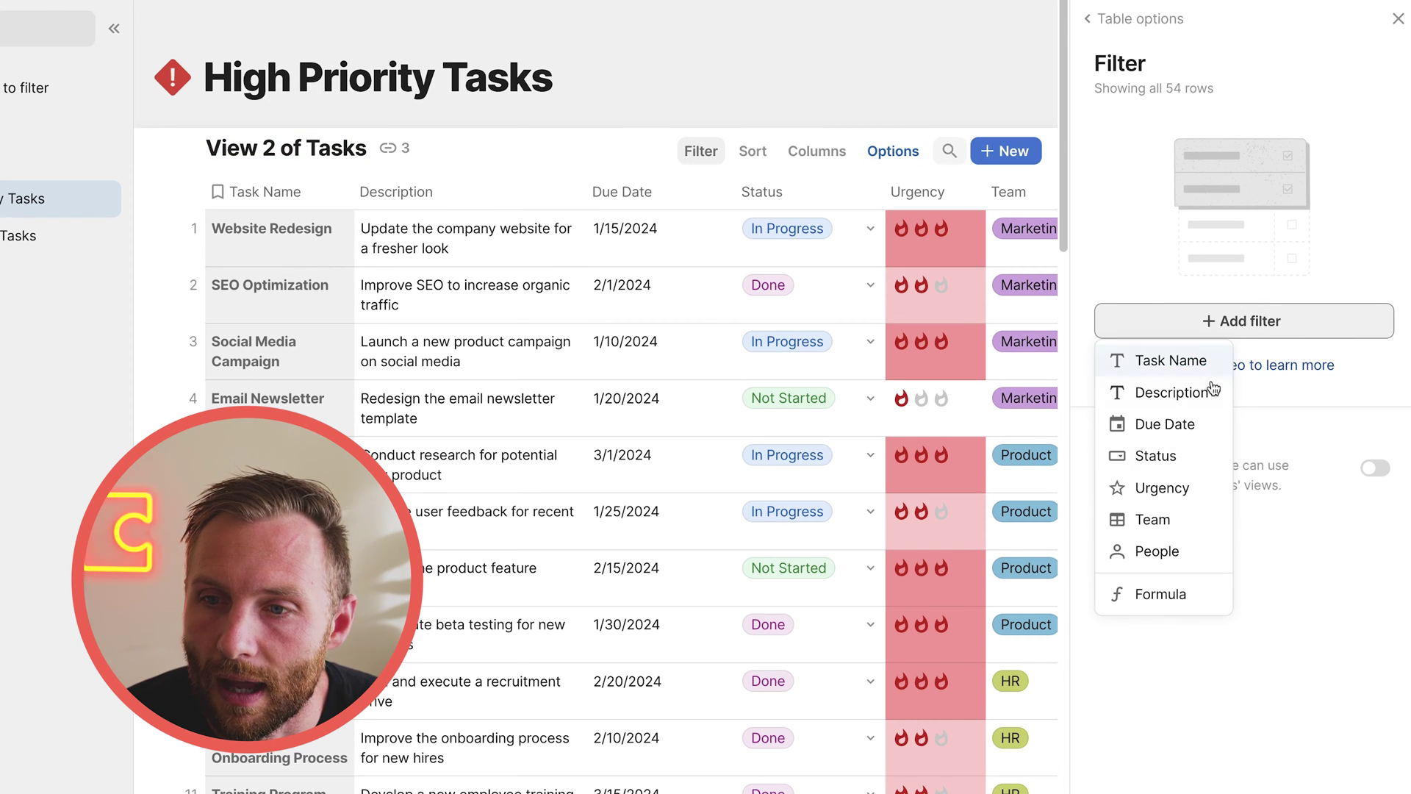
{"action": "left_click", "coordinate": [1174, 487]}
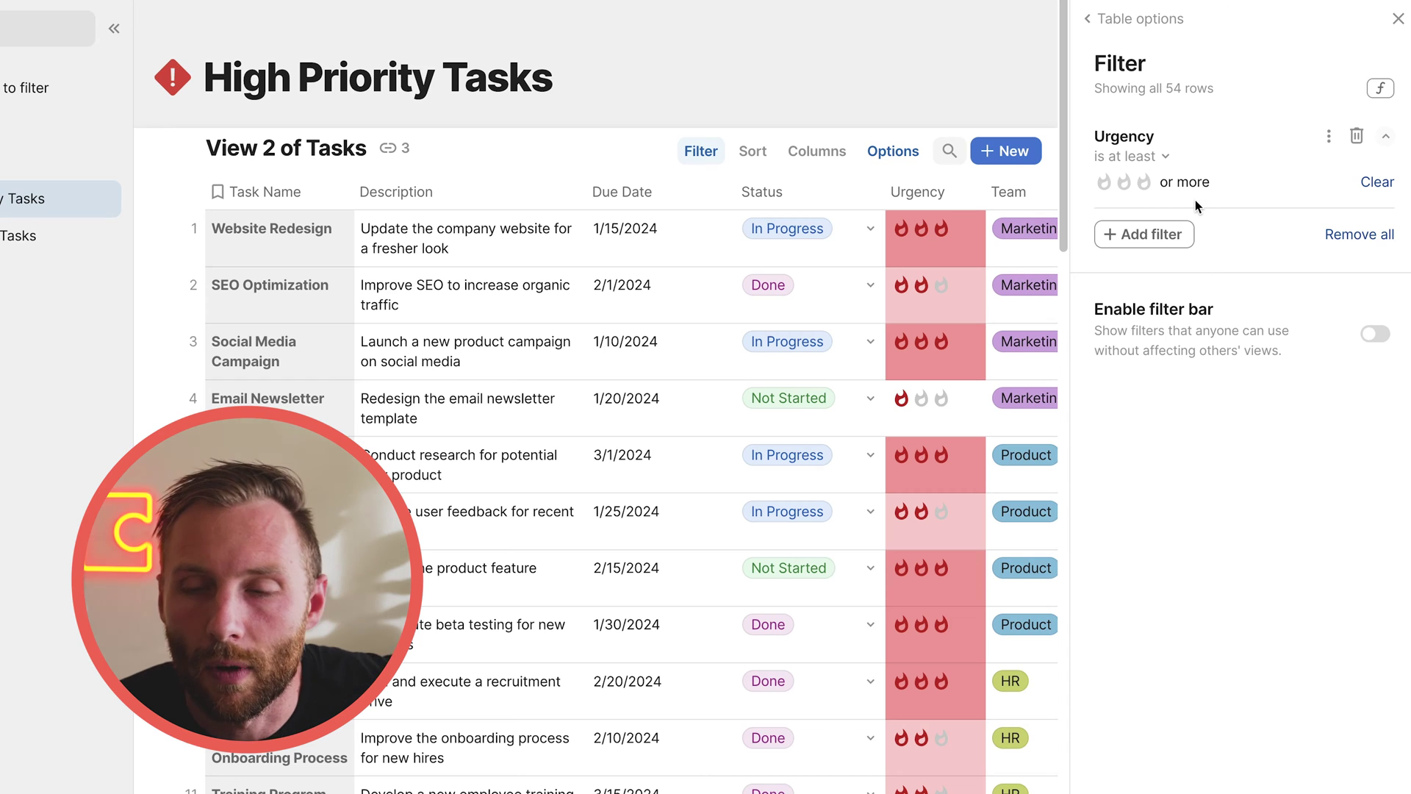
{"action": "left_click", "coordinate": [1155, 164]}
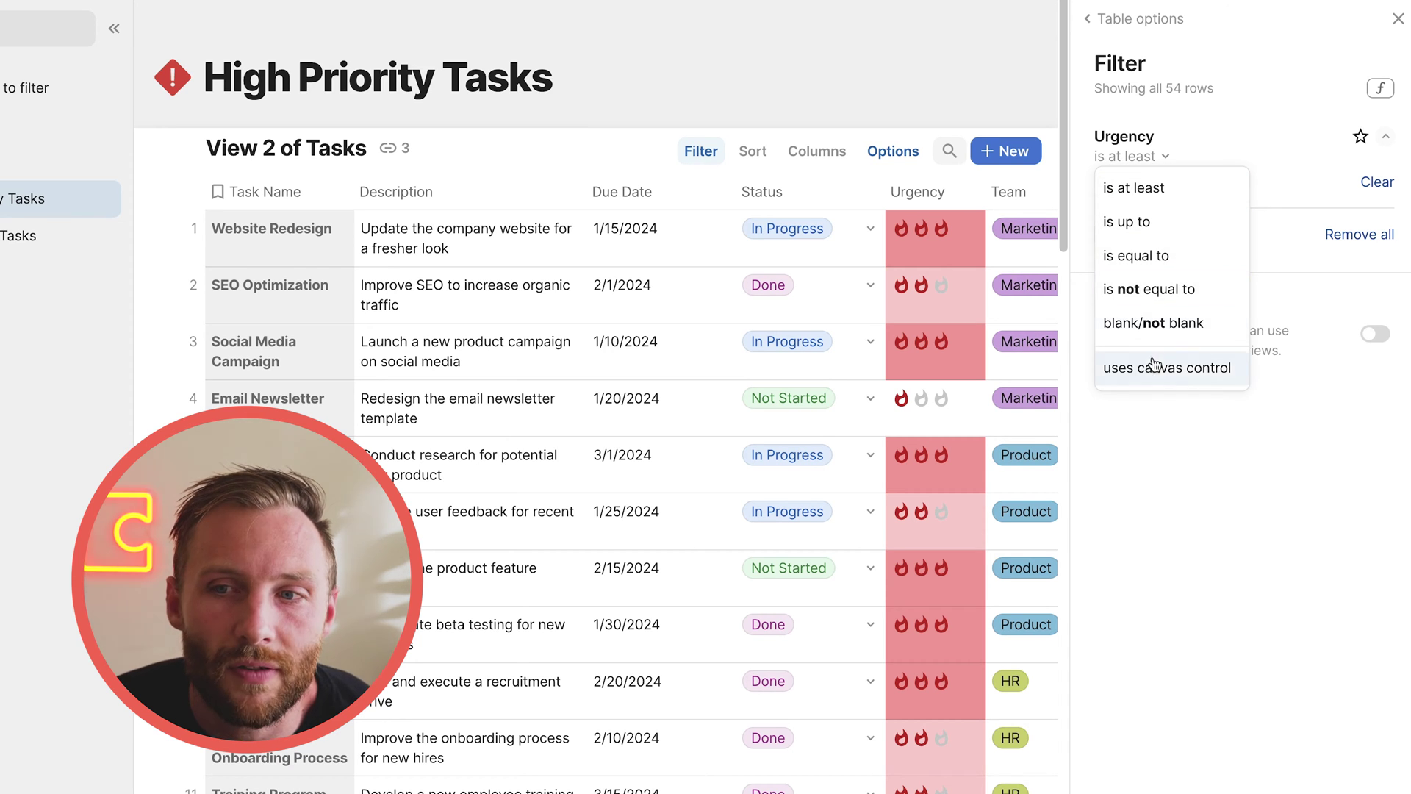
{"action": "left_click", "coordinate": [1170, 266]}
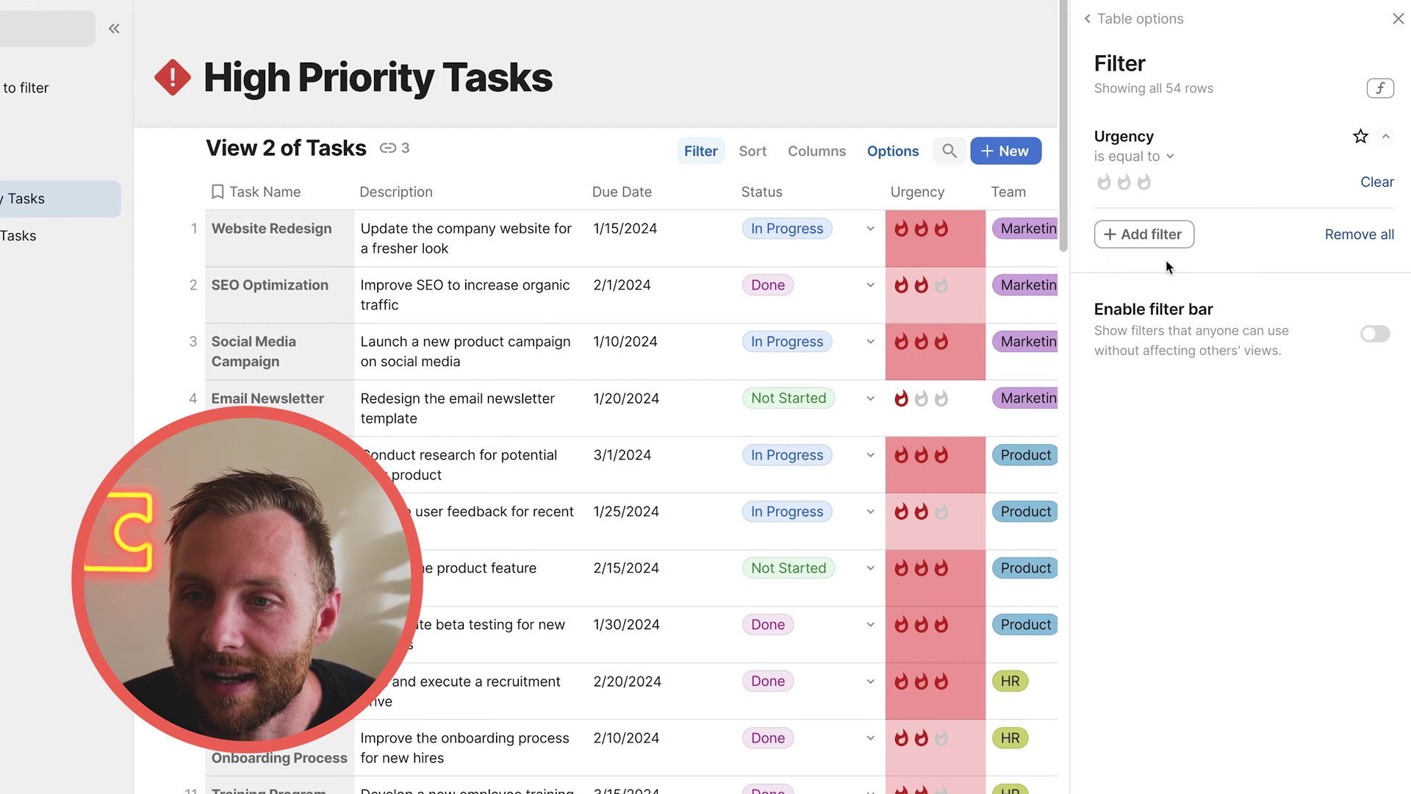
{"action": "left_click", "coordinate": [1145, 183]}
Review the rows filtered by Urgency and highlight the ones whose status is Done.
{"action": "left_click", "coordinate": [503, 231]}
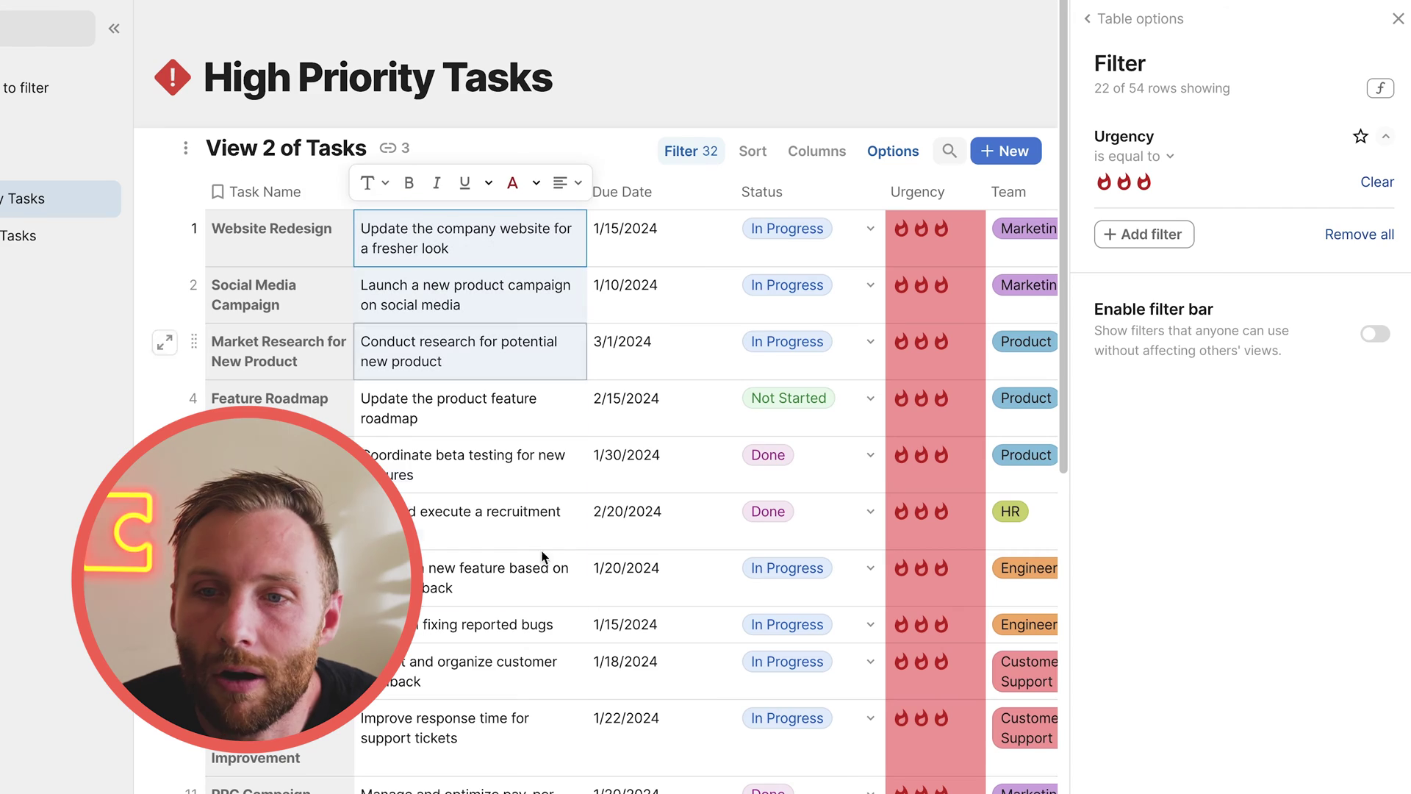
{"action": "scroll", "coordinate": [815, 602], "scroll_direction": "down", "scroll_amount": 10}
{"action": "scroll", "coordinate": [821, 649], "scroll_direction": "up", "scroll_amount": 8}
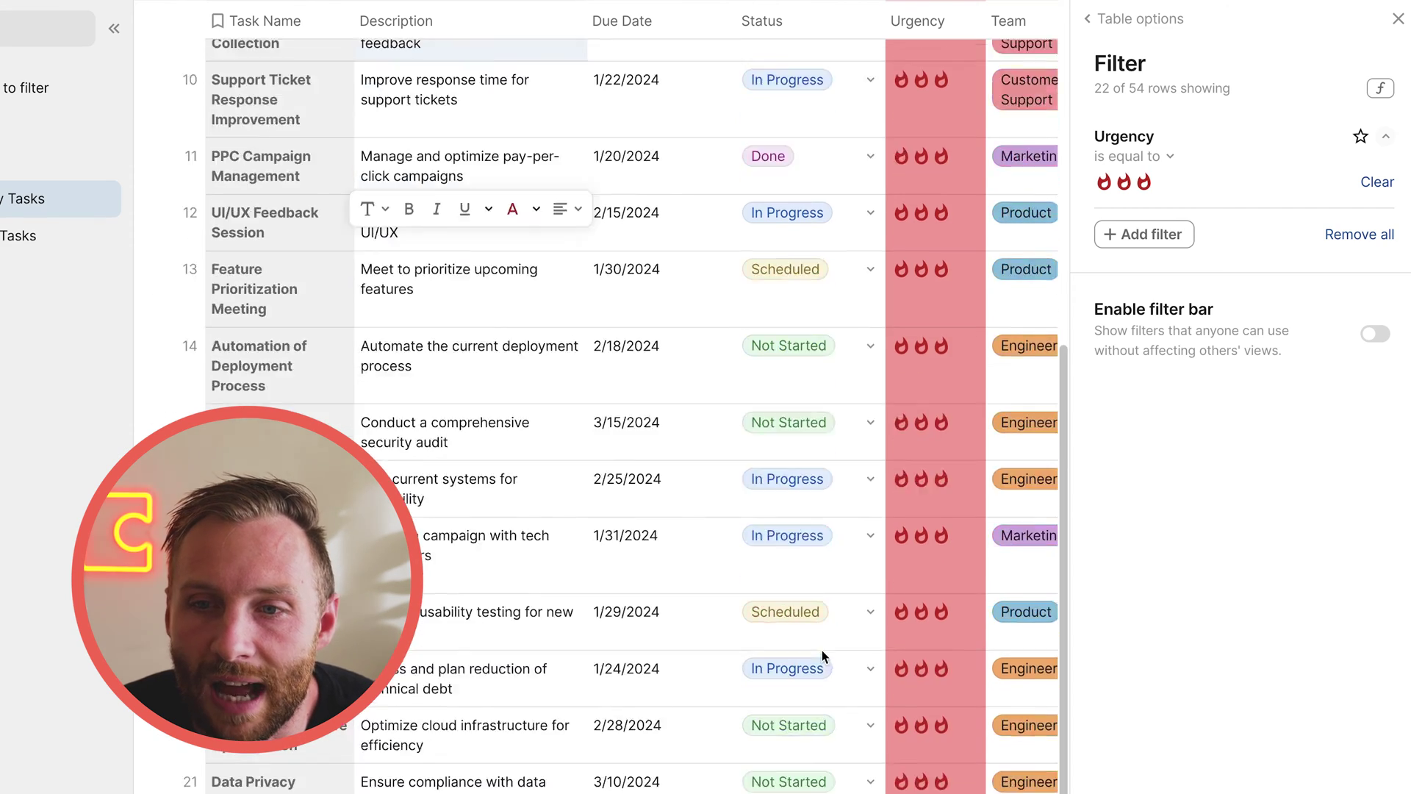
{"action": "scroll", "coordinate": [820, 652], "scroll_direction": "up", "scroll_amount": 5}
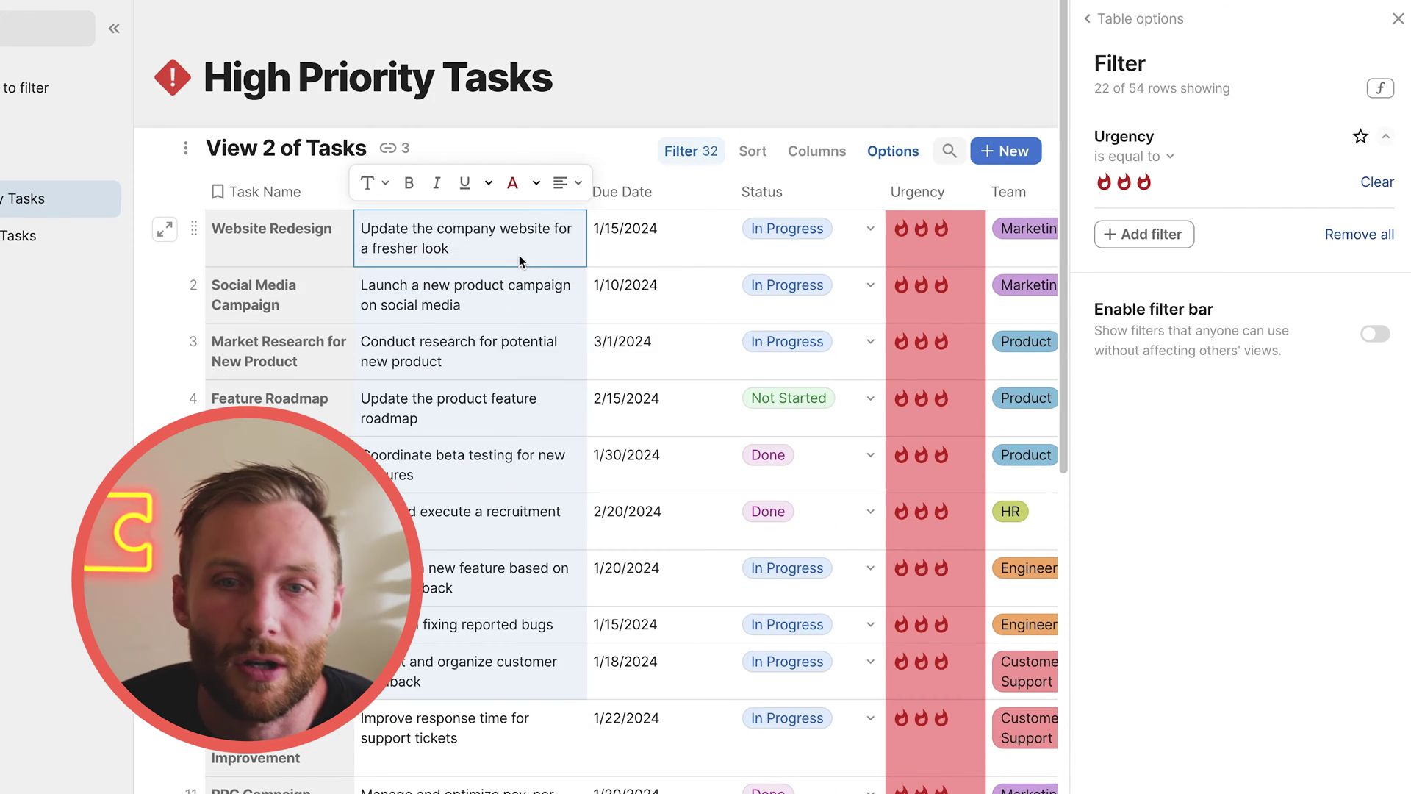
{"action": "scroll", "coordinate": [853, 287], "scroll_direction": "down", "scroll_amount": 4}
{"action": "left_click", "coordinate": [834, 196]}
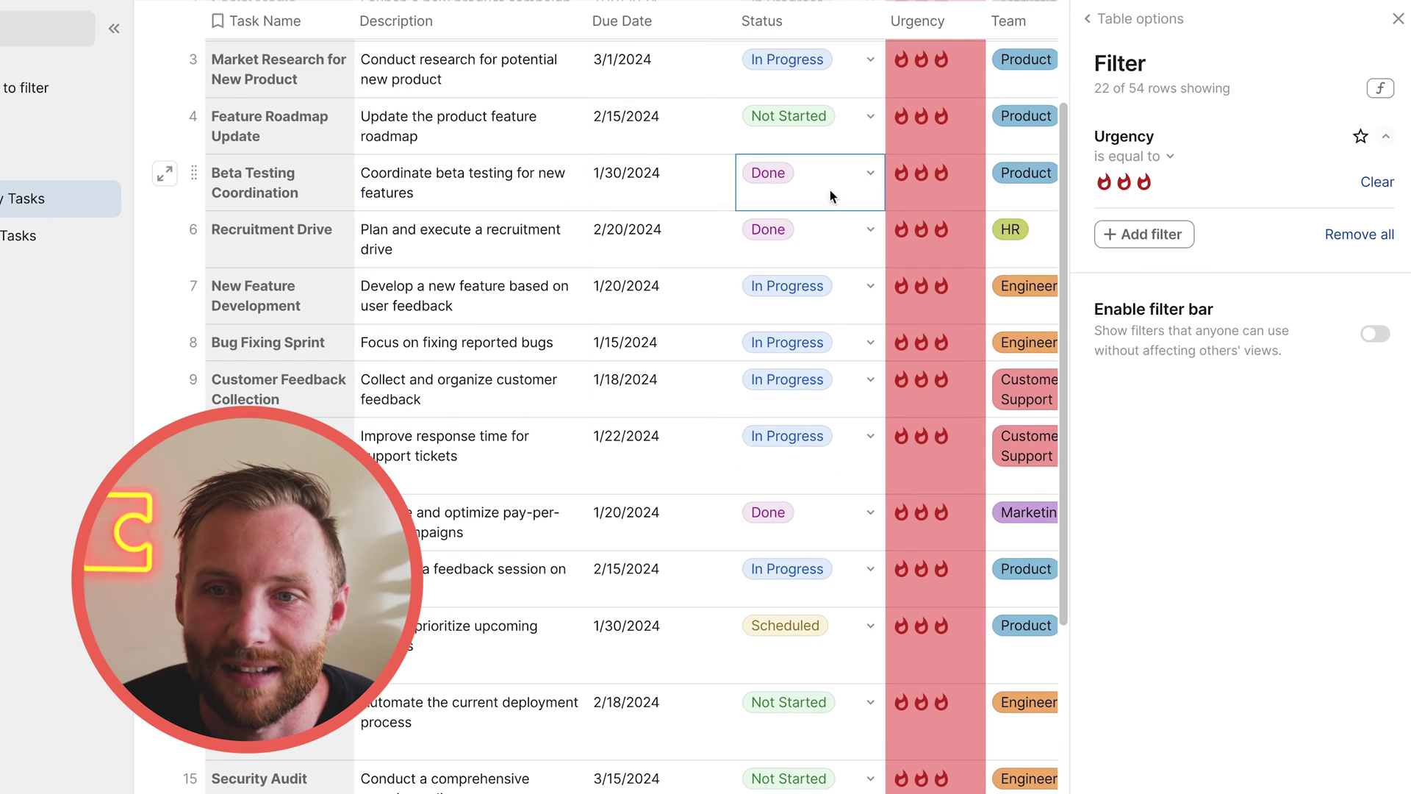
{"action": "scroll", "coordinate": [588, 309], "scroll_direction": "up", "scroll_amount": 4}
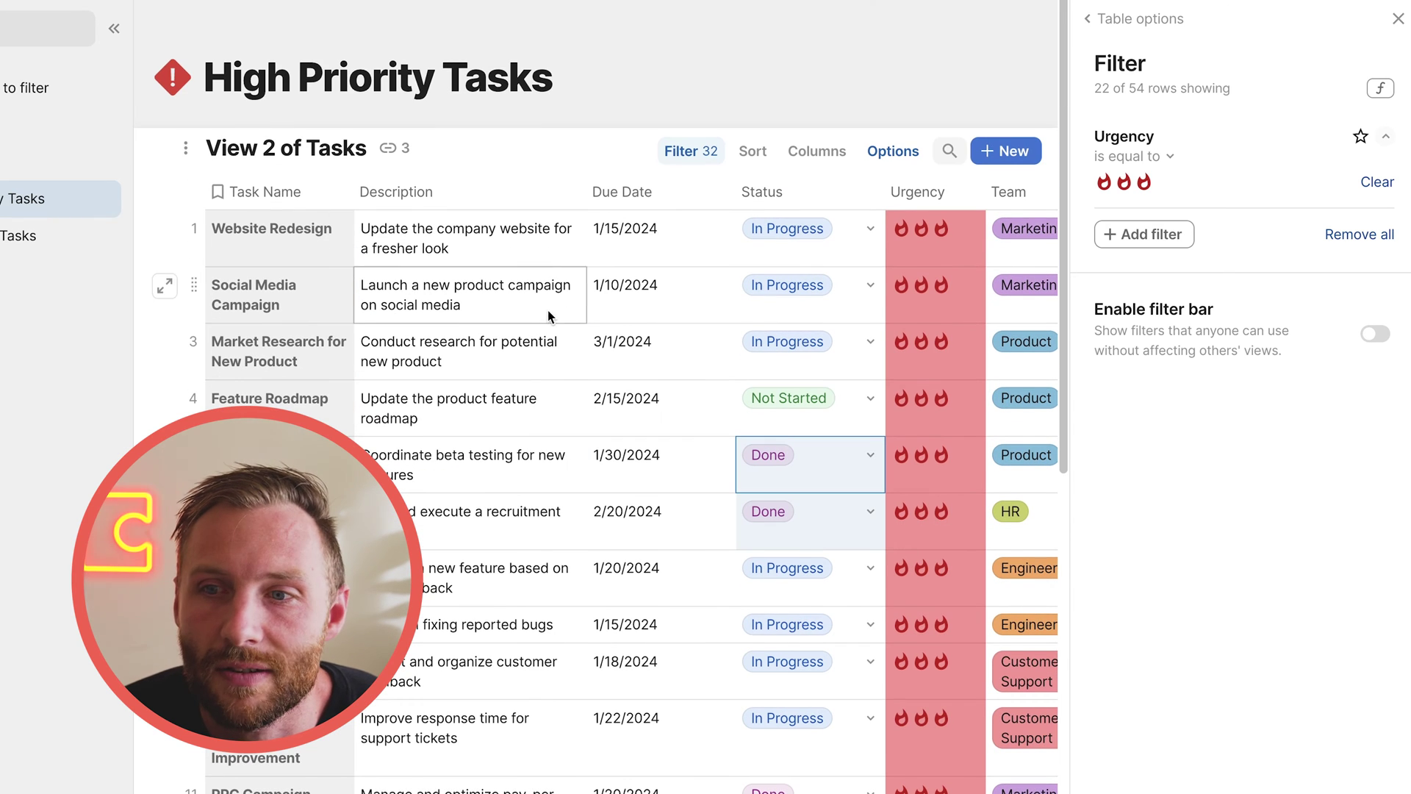
Add a second filter on Status with the condition "is not" Done.
{"action": "left_click", "coordinate": [1176, 243]}
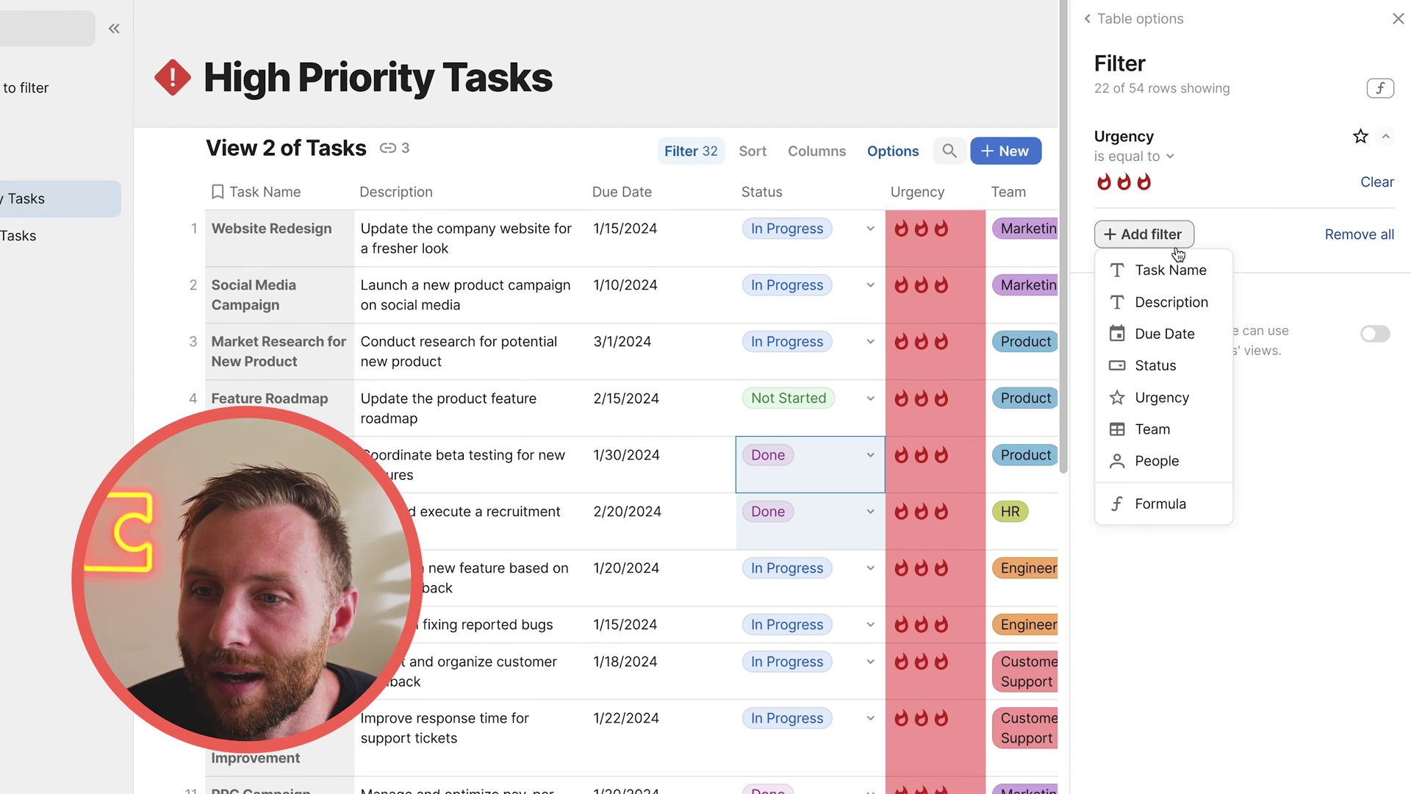
{"action": "left_click", "coordinate": [1302, 551]}
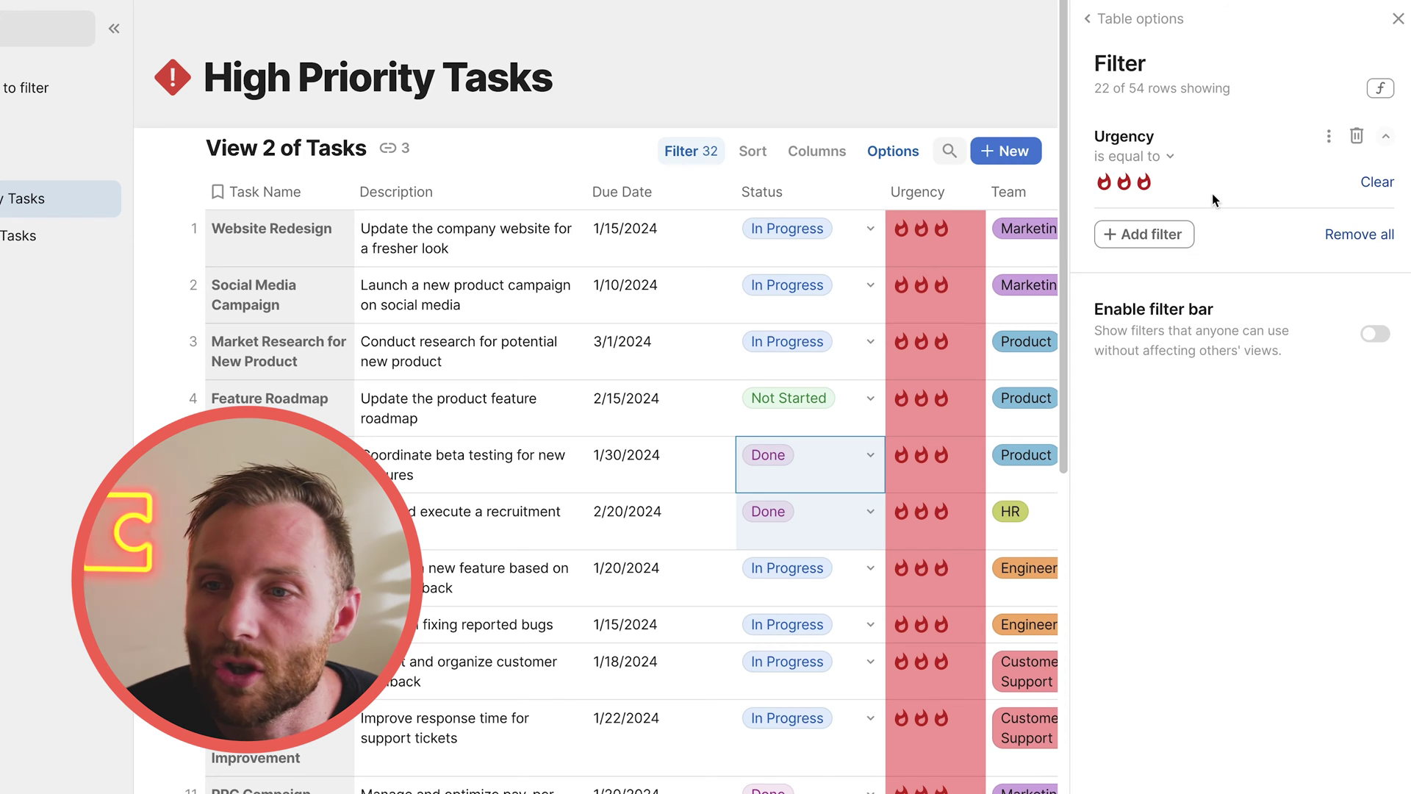
{"action": "left_click", "coordinate": [1161, 236]}
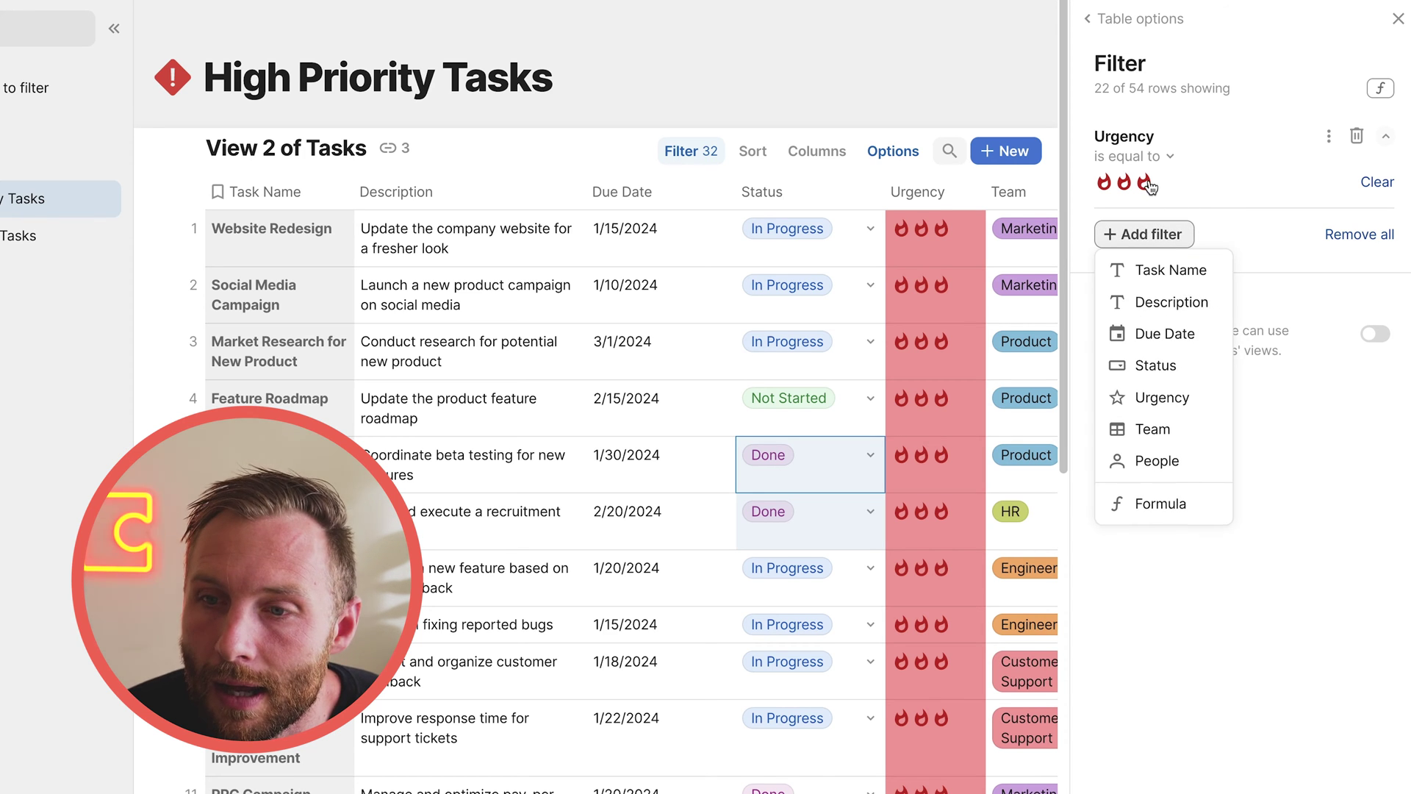
{"action": "left_click", "coordinate": [1180, 365]}
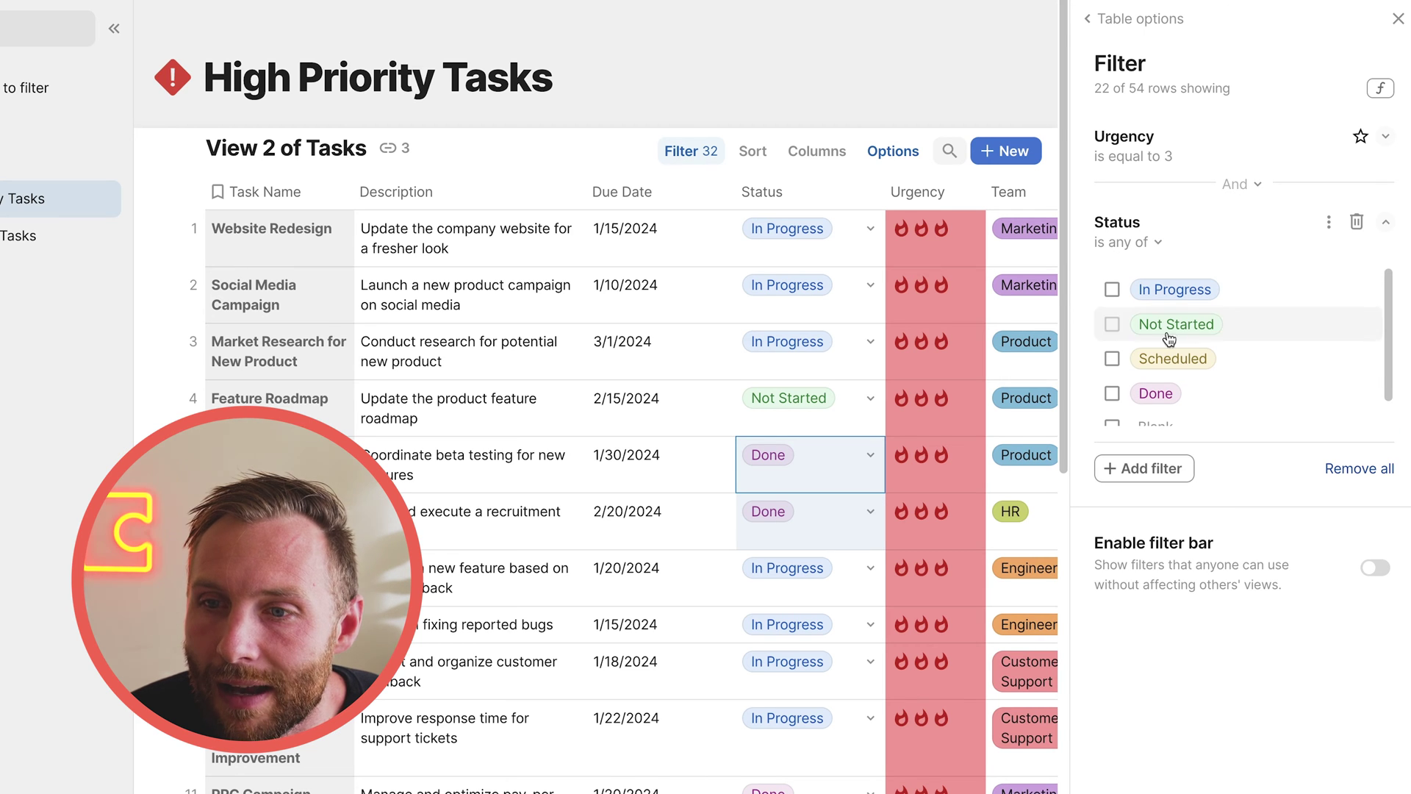
{"action": "left_click", "coordinate": [1130, 246]}
{"action": "left_click", "coordinate": [1135, 301]}
{"action": "left_click", "coordinate": [1112, 393]}
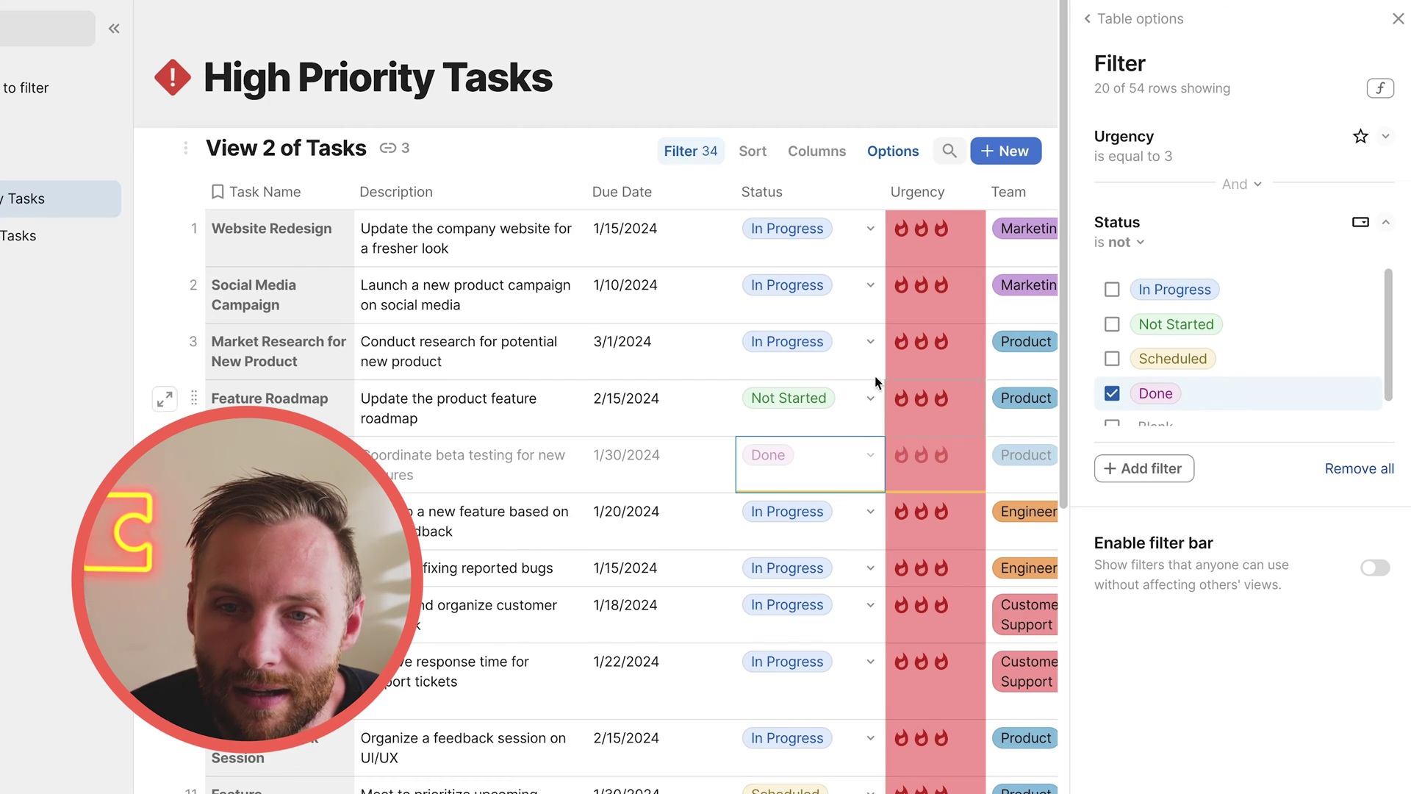
Examine the rows that match both the Urgency and Status filters.
{"action": "left_click", "coordinate": [471, 239]}
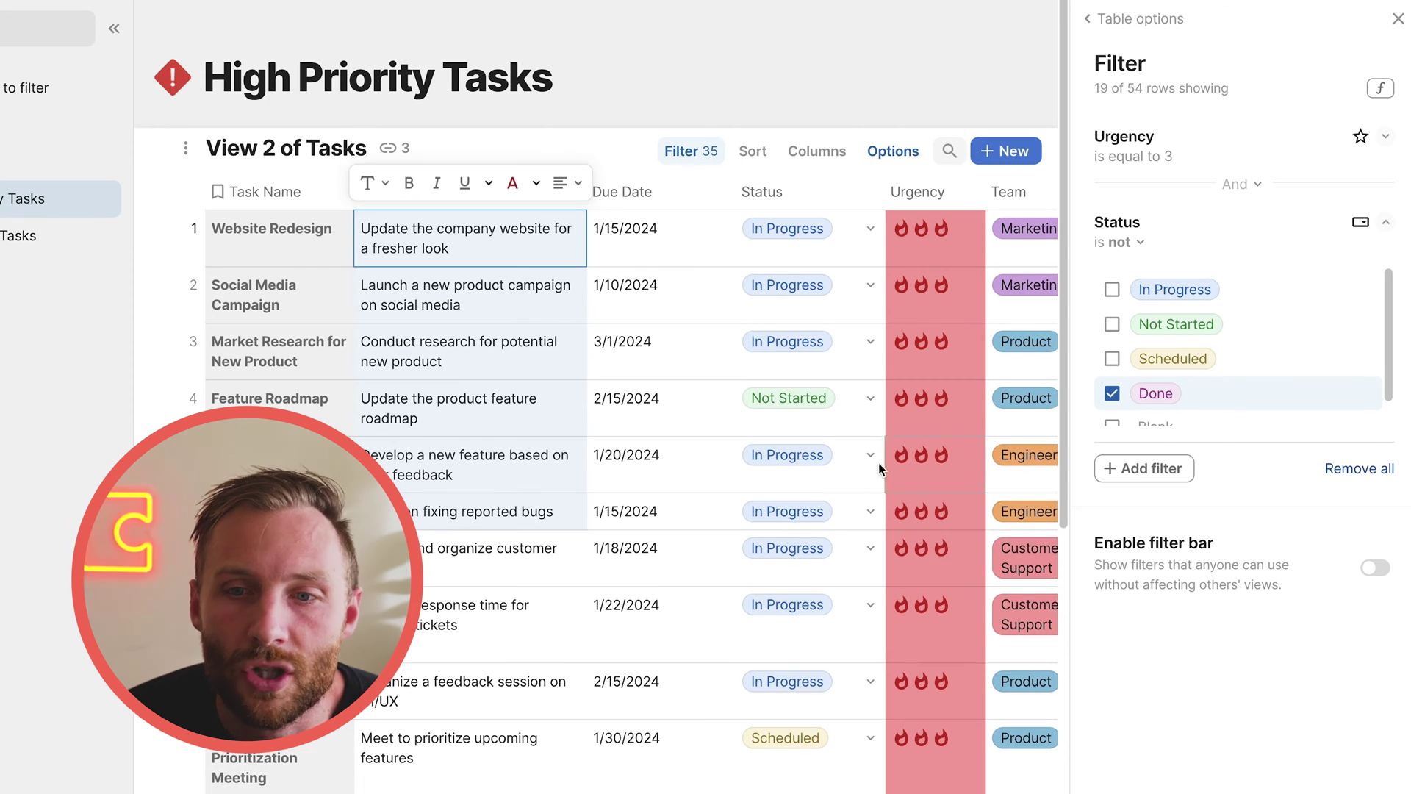
{"action": "scroll", "coordinate": [845, 441], "scroll_direction": "down", "scroll_amount": 10}
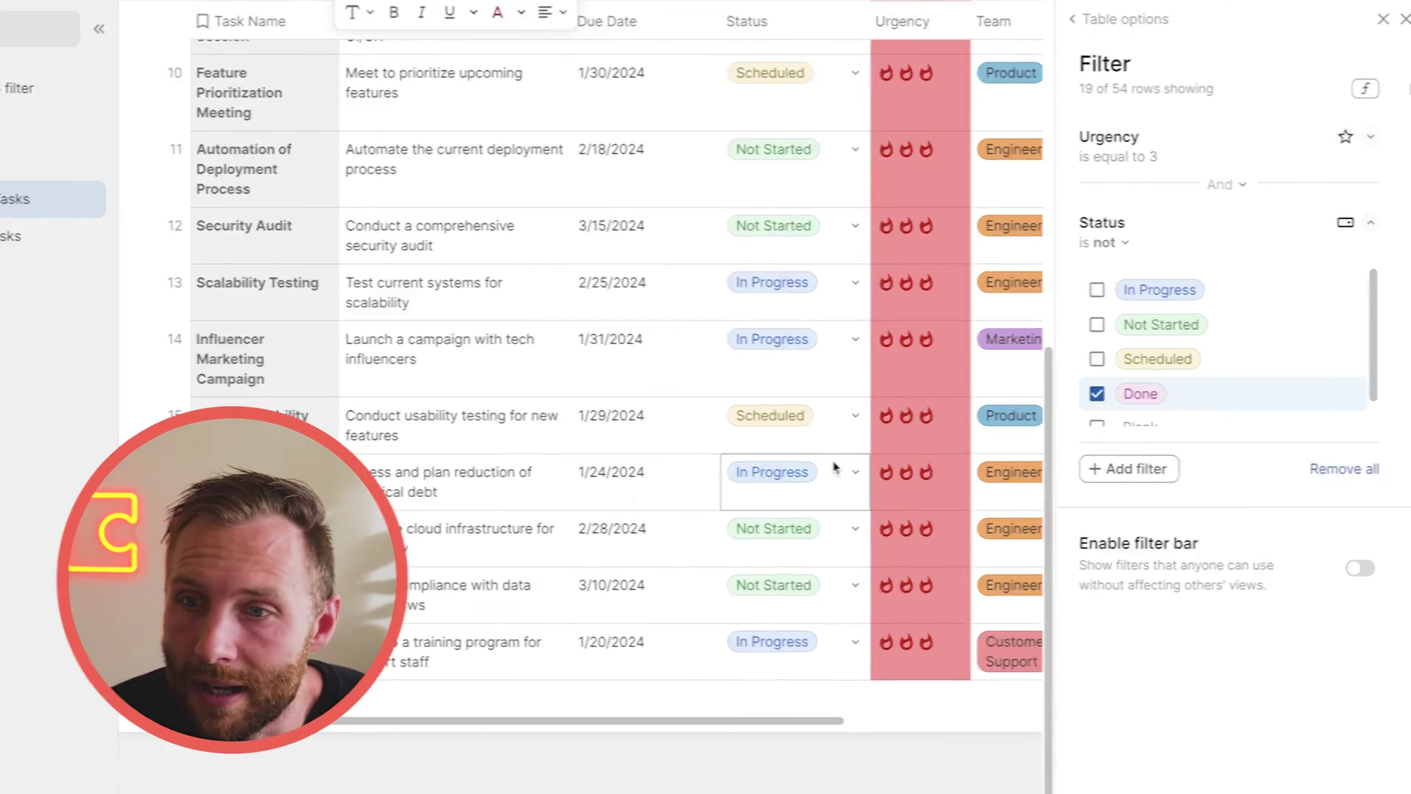
{"action": "scroll", "coordinate": [838, 455], "scroll_direction": "up", "scroll_amount": 5}
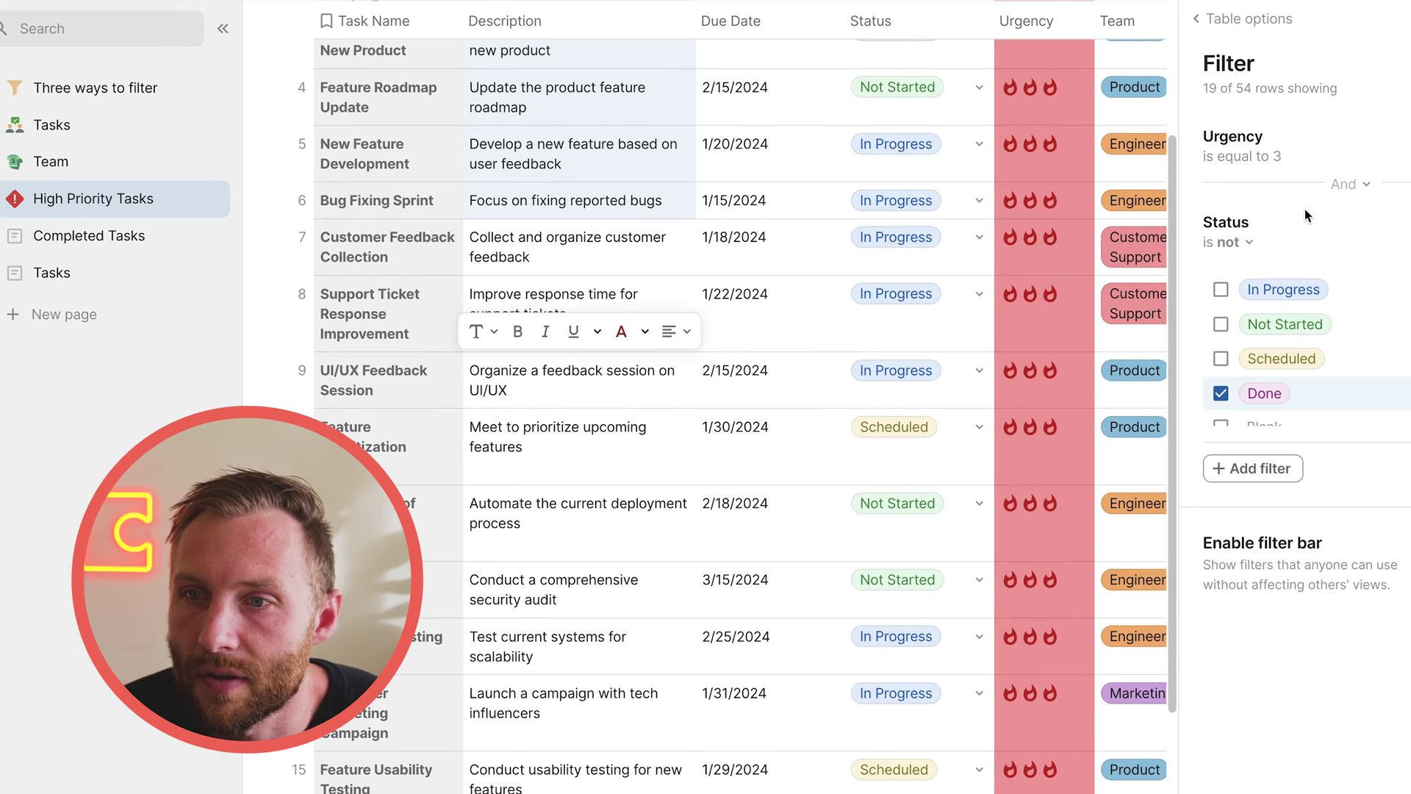
Try combining the Urgency and Status filters with Or, review the rows, and return the connector to And.
{"action": "left_click", "coordinate": [1351, 195]}
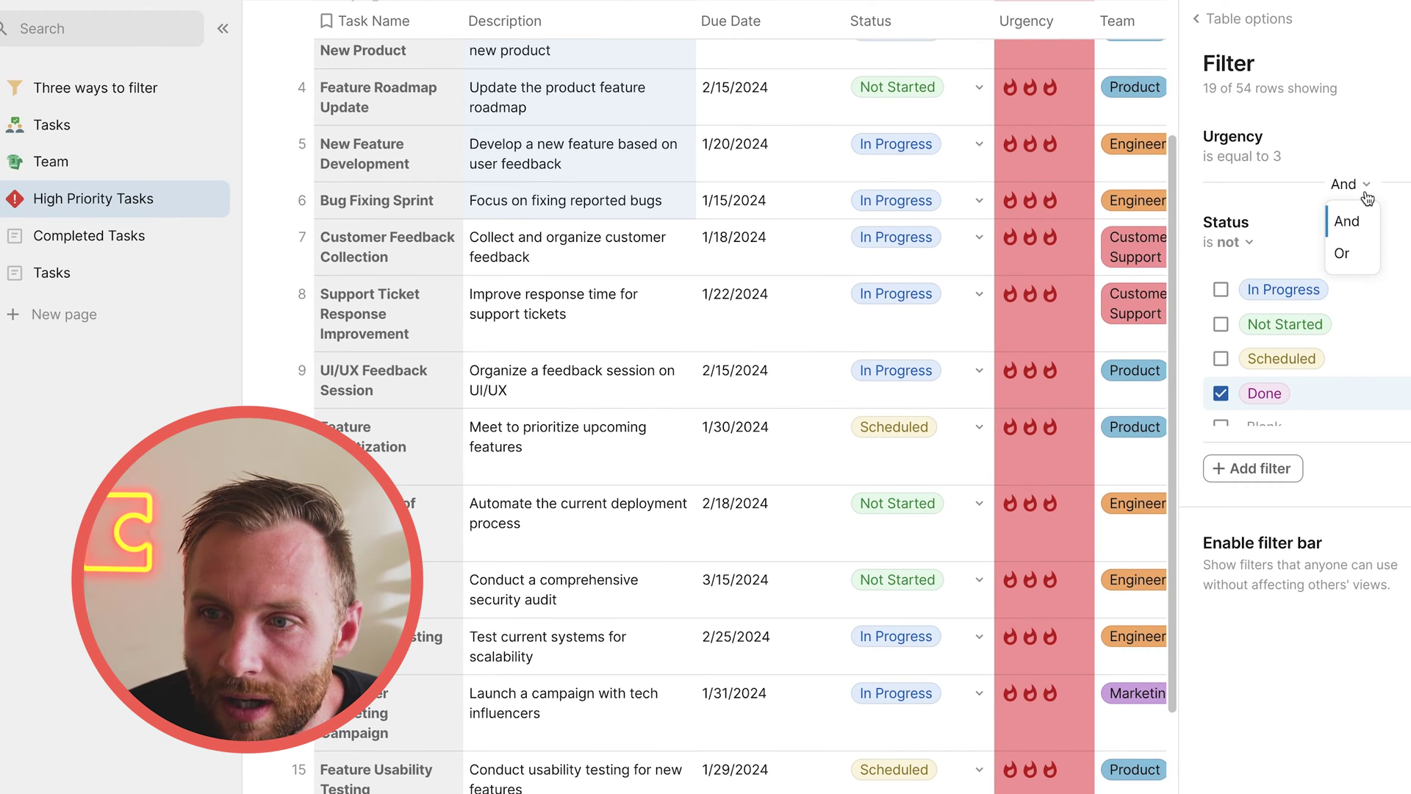
{"action": "left_click", "coordinate": [1342, 253]}
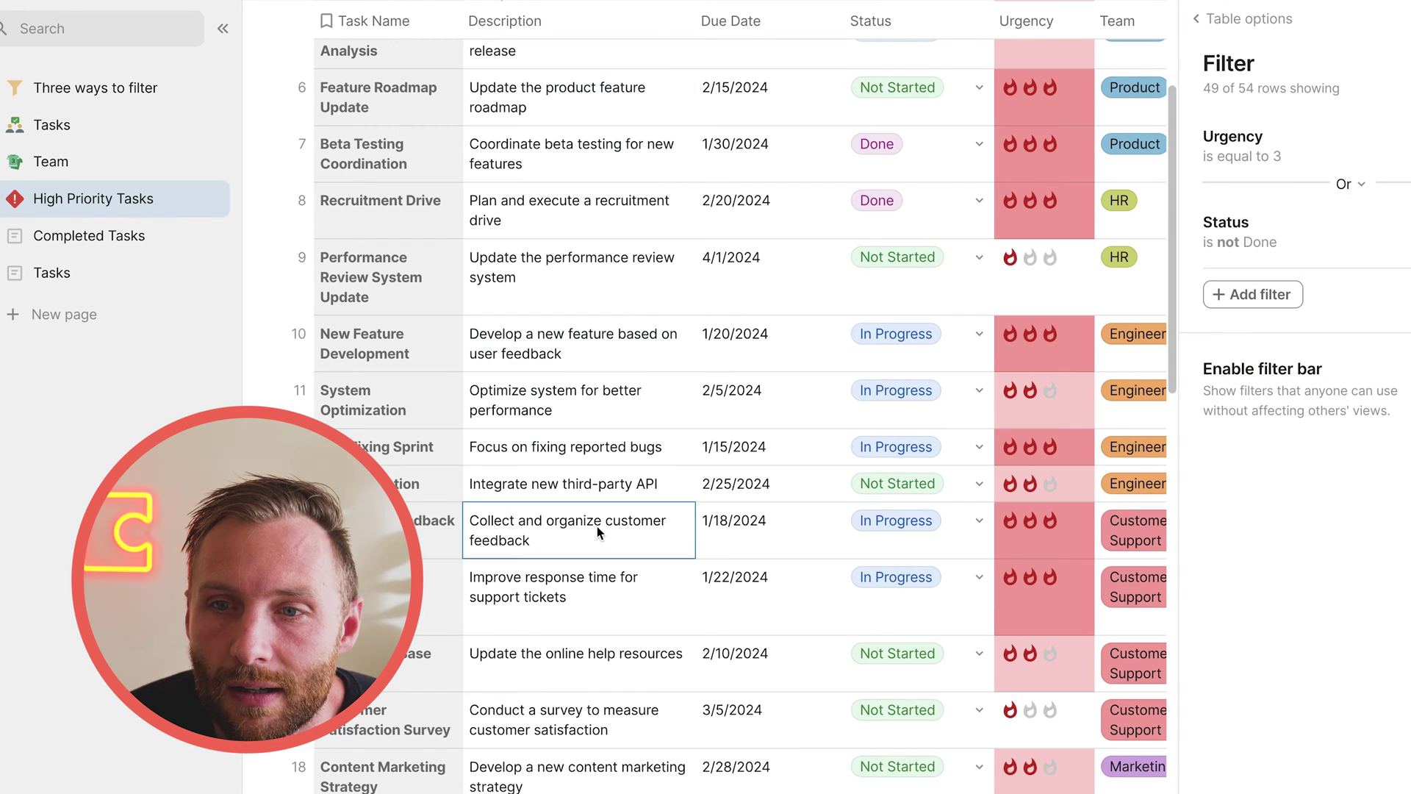
{"action": "scroll", "coordinate": [1044, 316], "scroll_direction": "up", "scroll_amount": 8}
{"action": "scroll", "coordinate": [1052, 315], "scroll_direction": "up", "scroll_amount": 1}
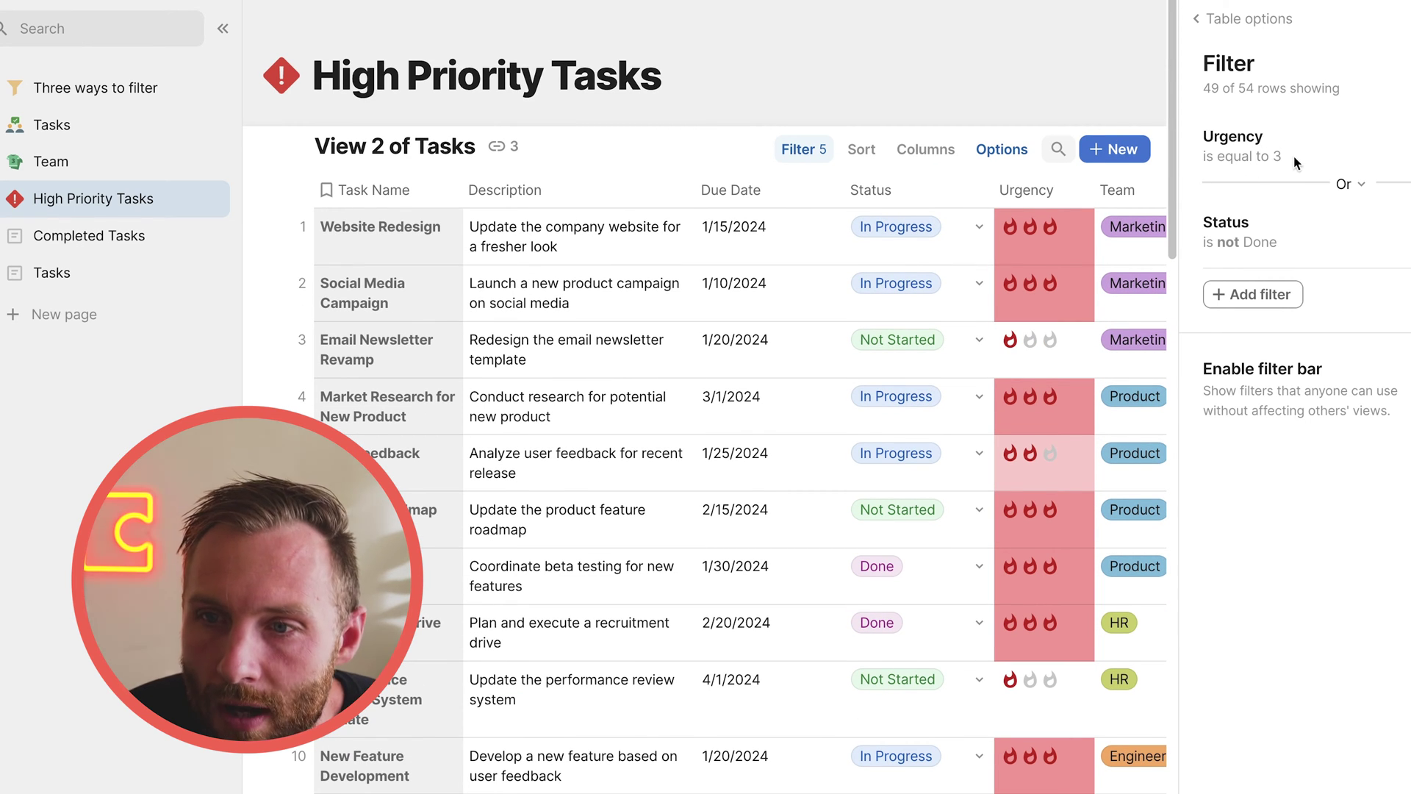
{"action": "left_click_drag", "start_coordinate": [735, 345], "coordinate": [711, 675]}
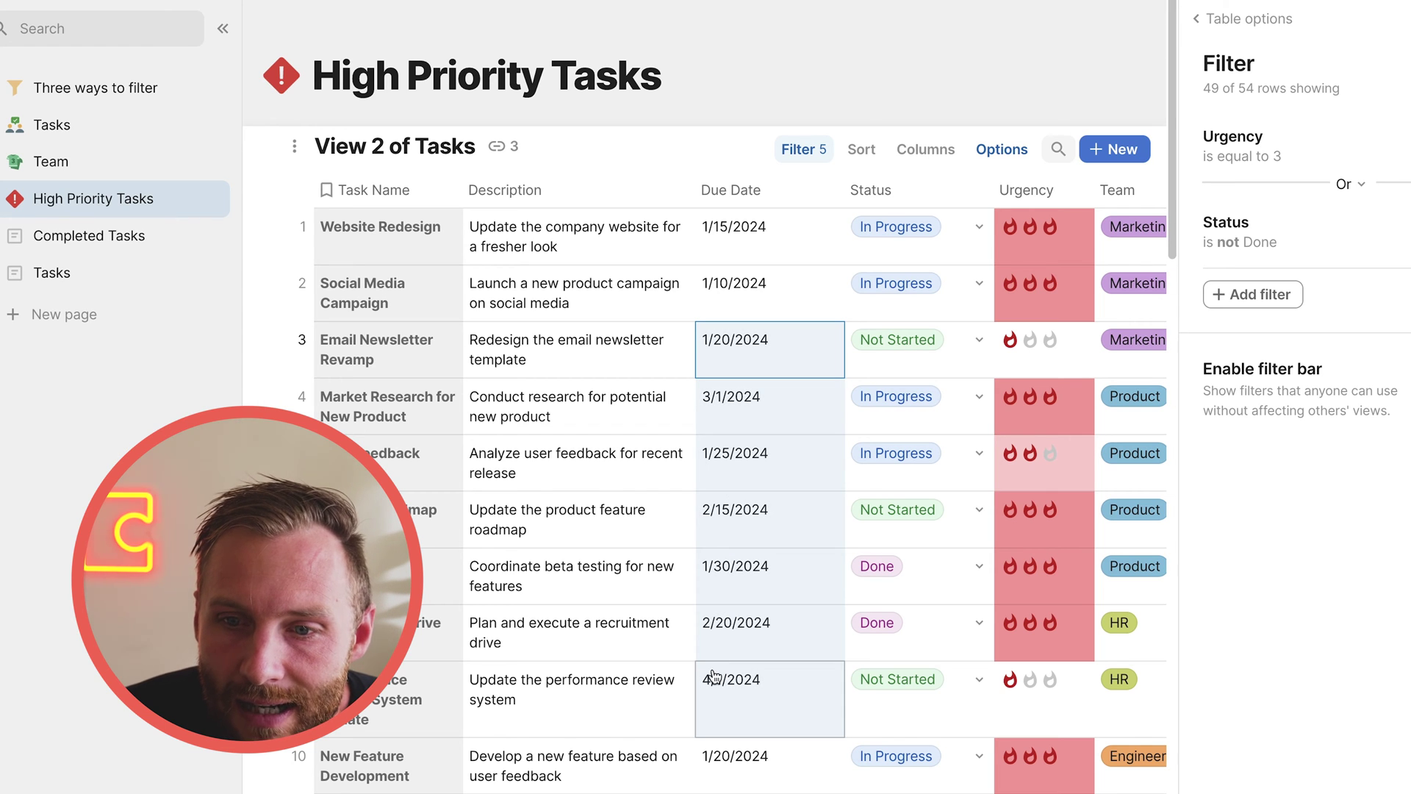
{"action": "left_click_drag", "start_coordinate": [717, 730], "coordinate": [1261, 333]}
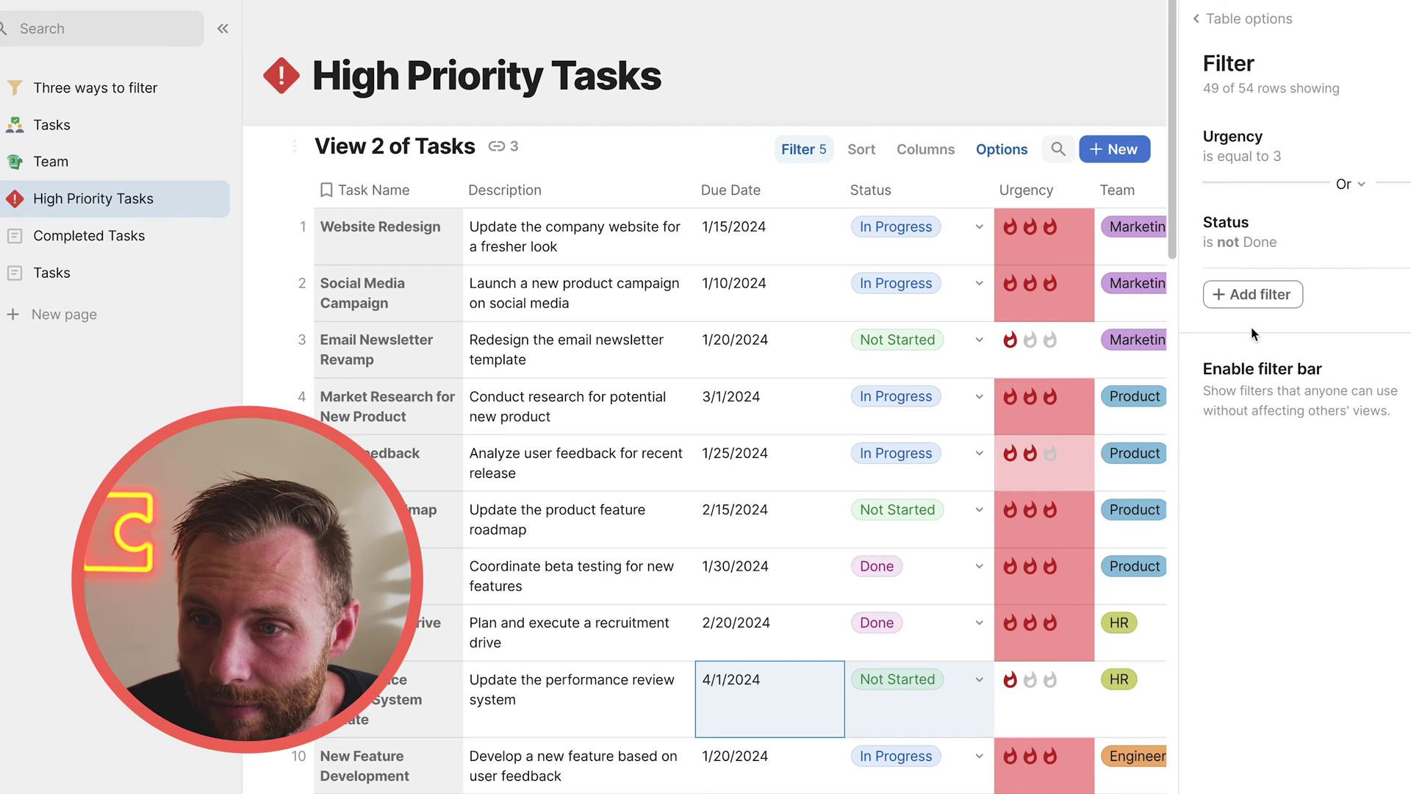
{"action": "left_click", "coordinate": [1360, 185]}
{"action": "left_click", "coordinate": [1356, 215]}
{"action": "left_click_drag", "start_coordinate": [581, 235], "coordinate": [904, 608]}
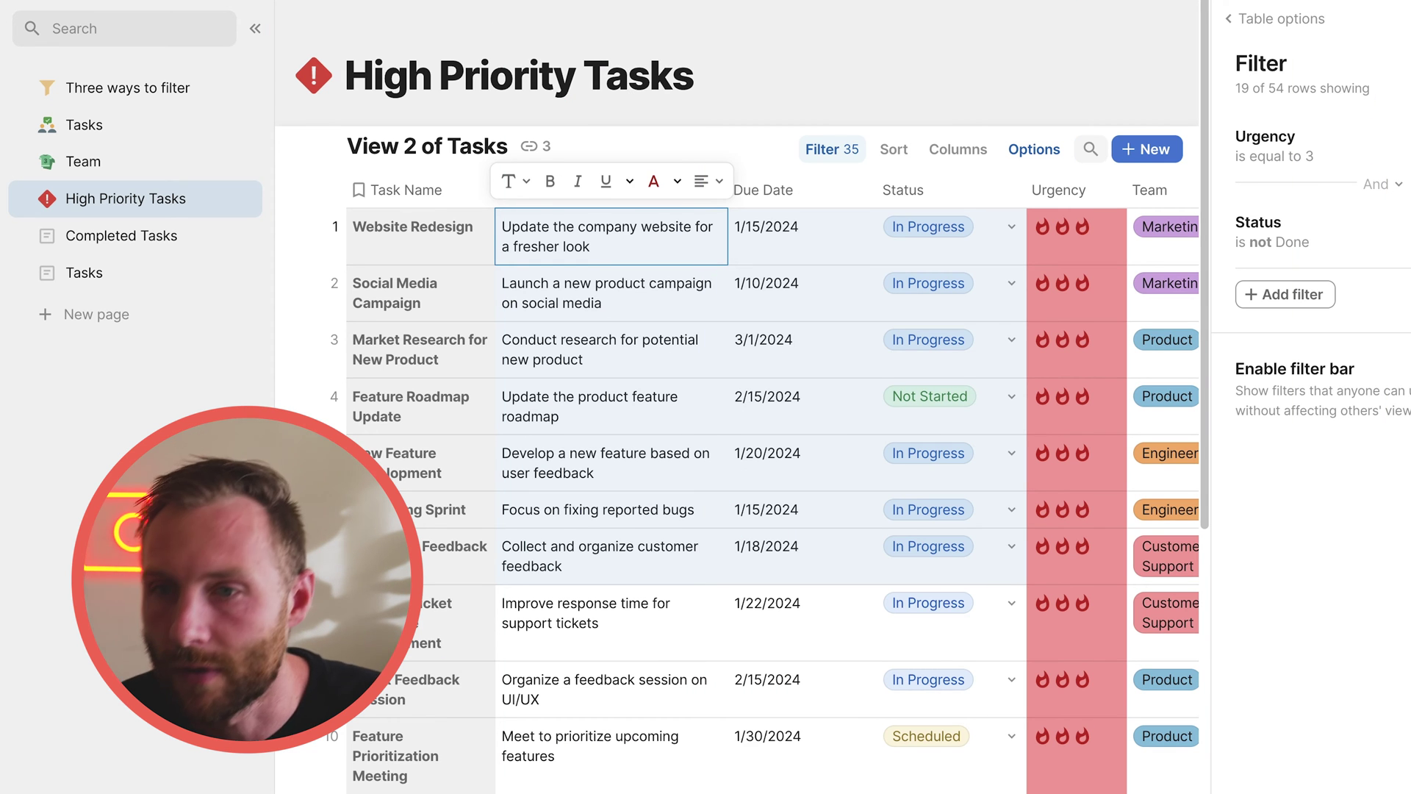
Add a formula filter as the third condition and start its expression with the Due Date column.
{"action": "left_click", "coordinate": [1295, 307]}
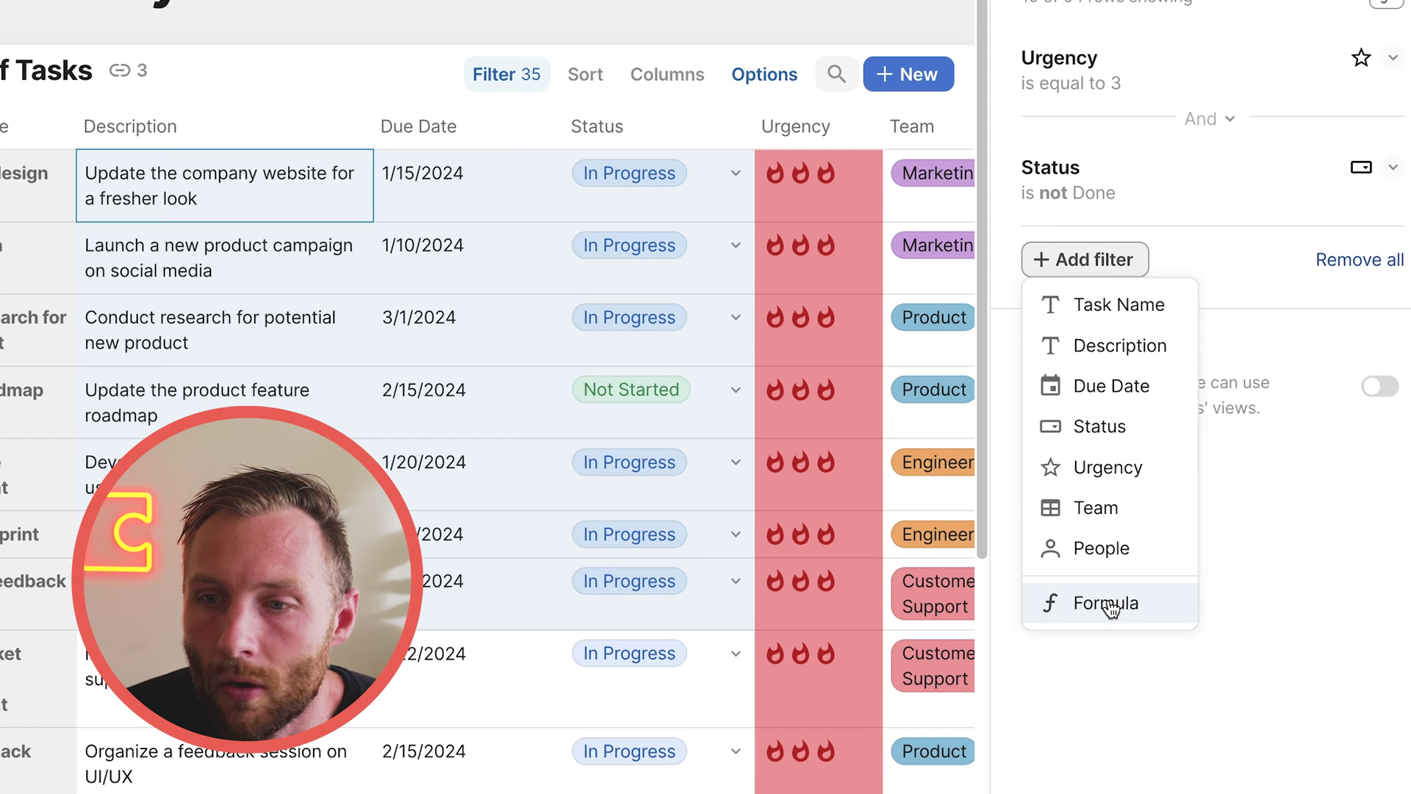
{"action": "left_click", "coordinate": [1107, 604]}
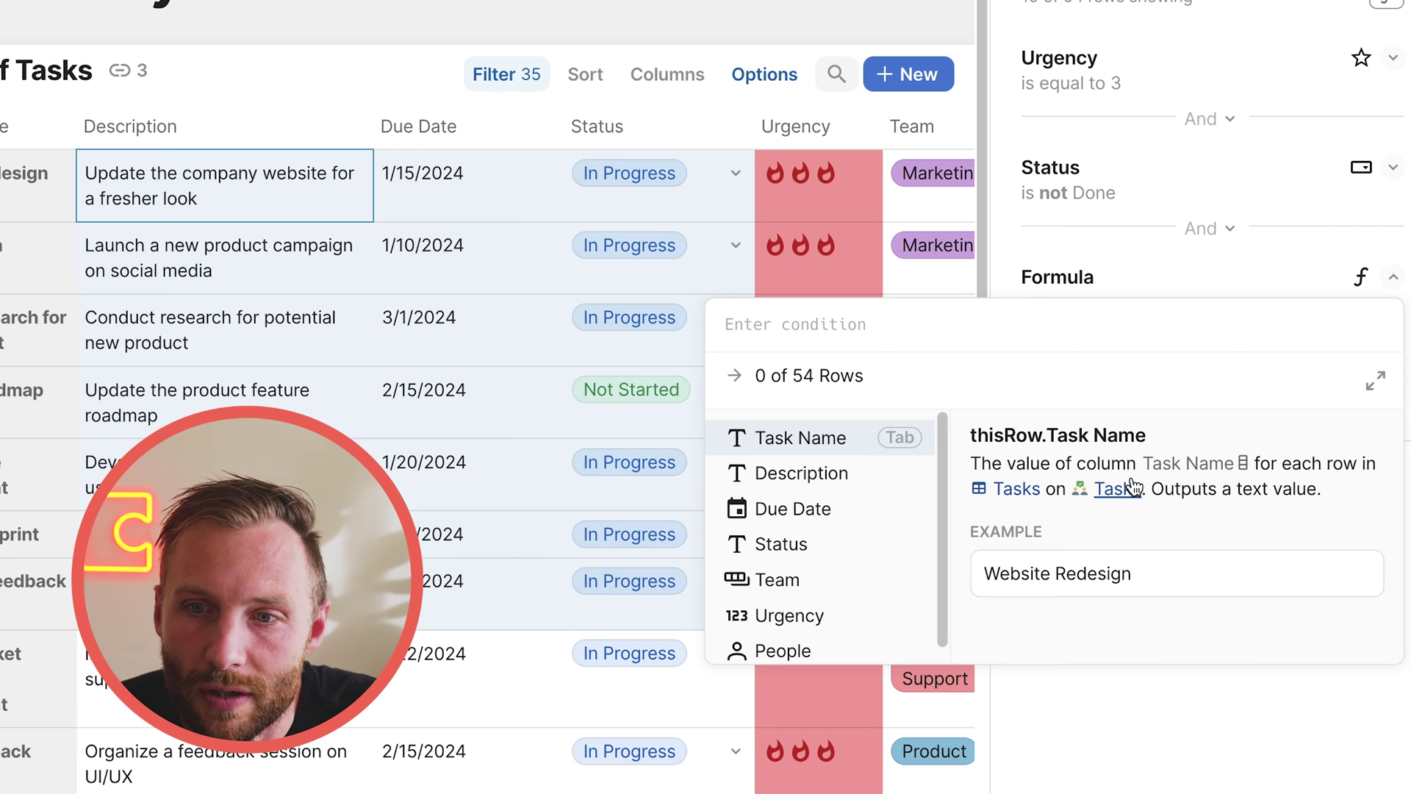
{"action": "type", "text": "due"}
{"action": "key", "text": "Tab"}
{"action": "type", "text": ".date"}
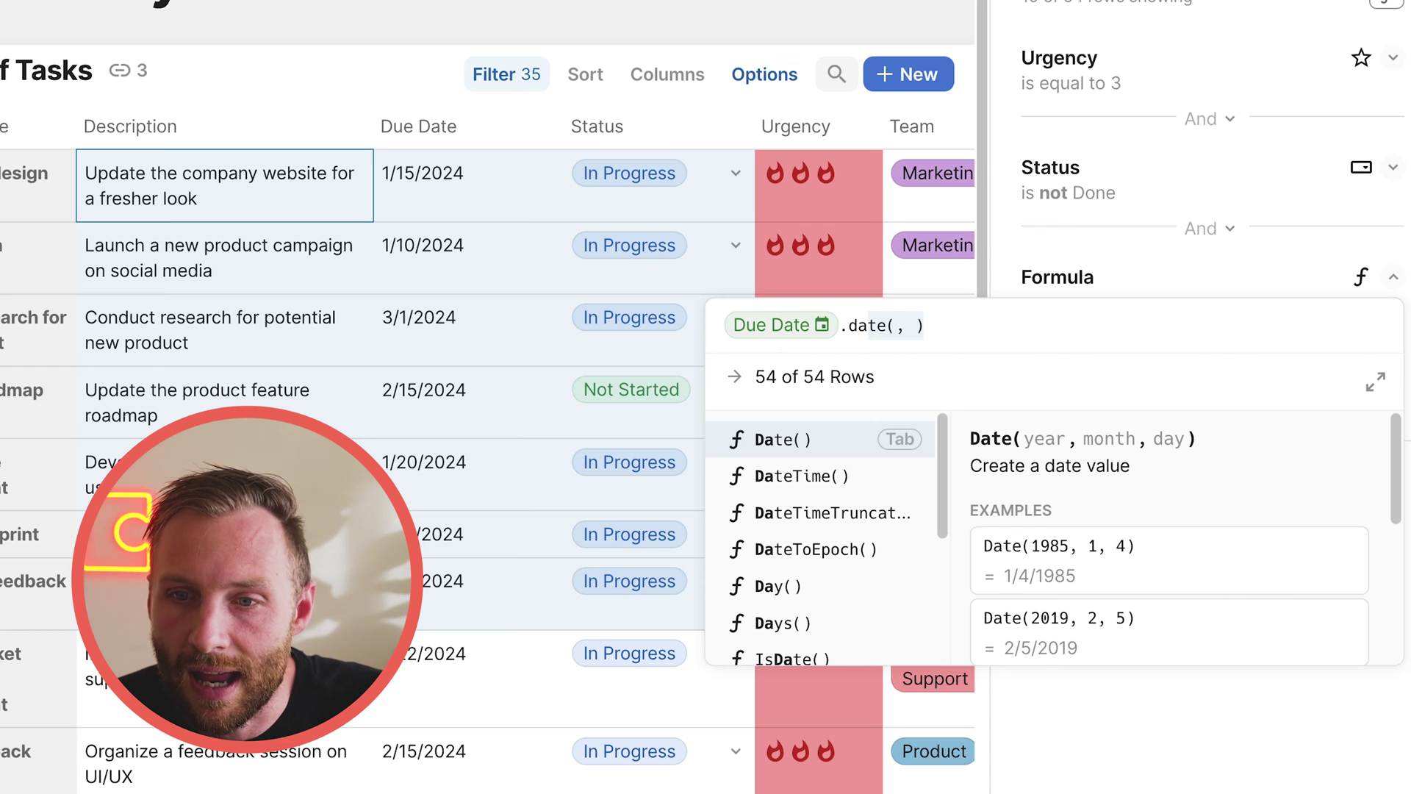
{"action": "key", "text": "Down"}
{"action": "key", "text": "Down"}
{"action": "key", "text": "BackSpace"}
{"action": "key", "text": "BackSpace"}
{"action": "key", "text": "BackSpace"}
{"action": "key", "text": "BackSpace"}
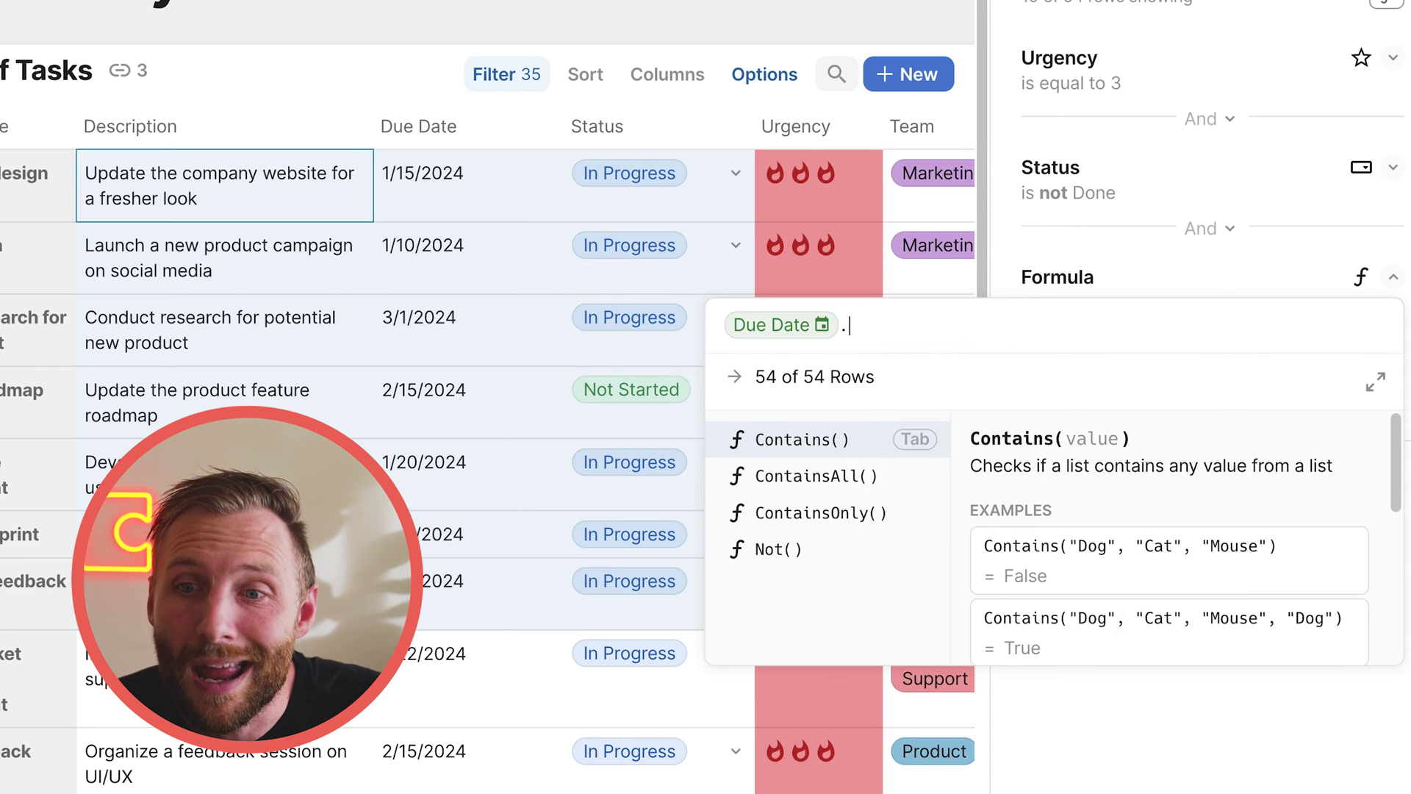
Complete the filter formula after Due Date as .WeekdayName()="Monday".
{"action": "type", "text": "wee"}
{"action": "key", "text": "Down"}
{"action": "key", "text": "Down"}
{"action": "key", "text": "Tab"}
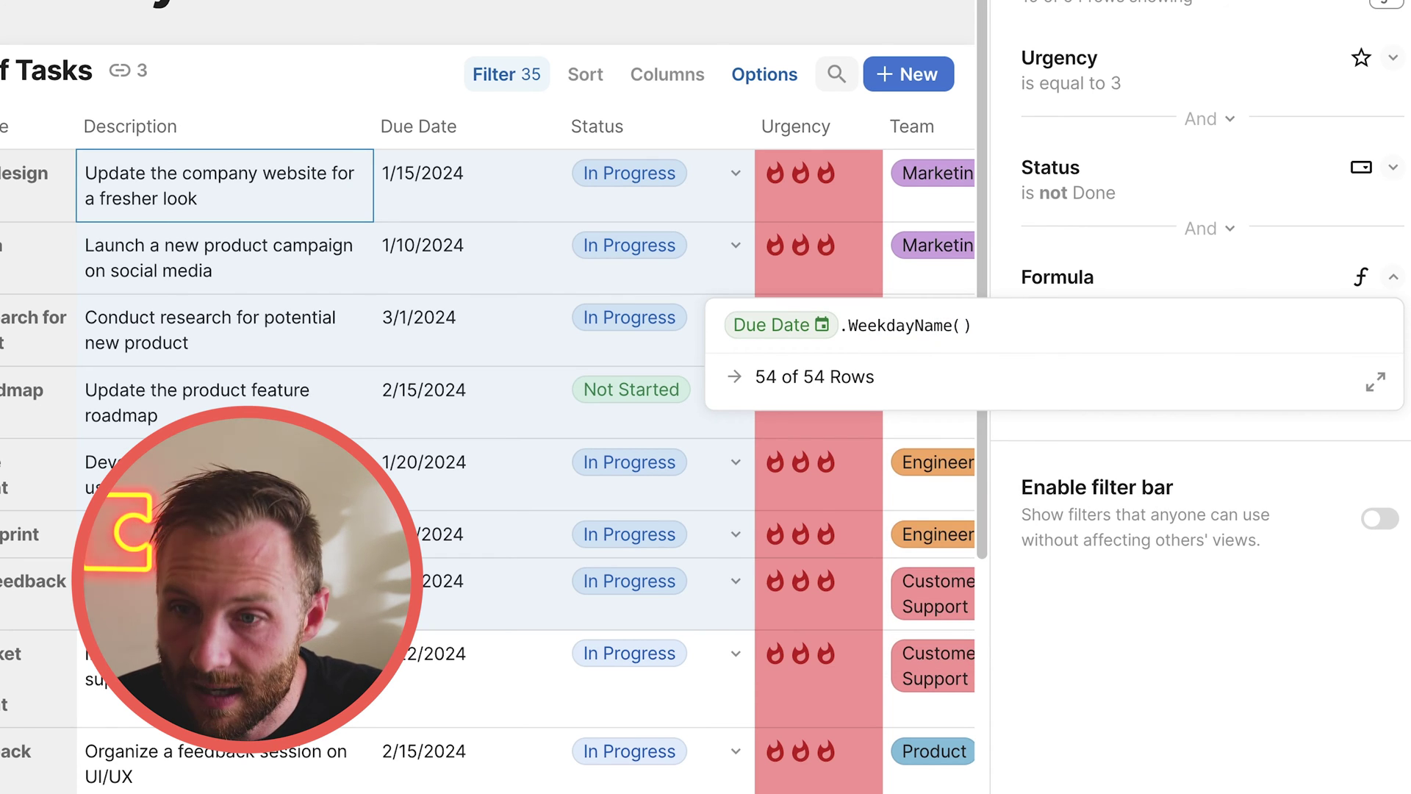
{"action": "type", "text": "=\"Monday"}
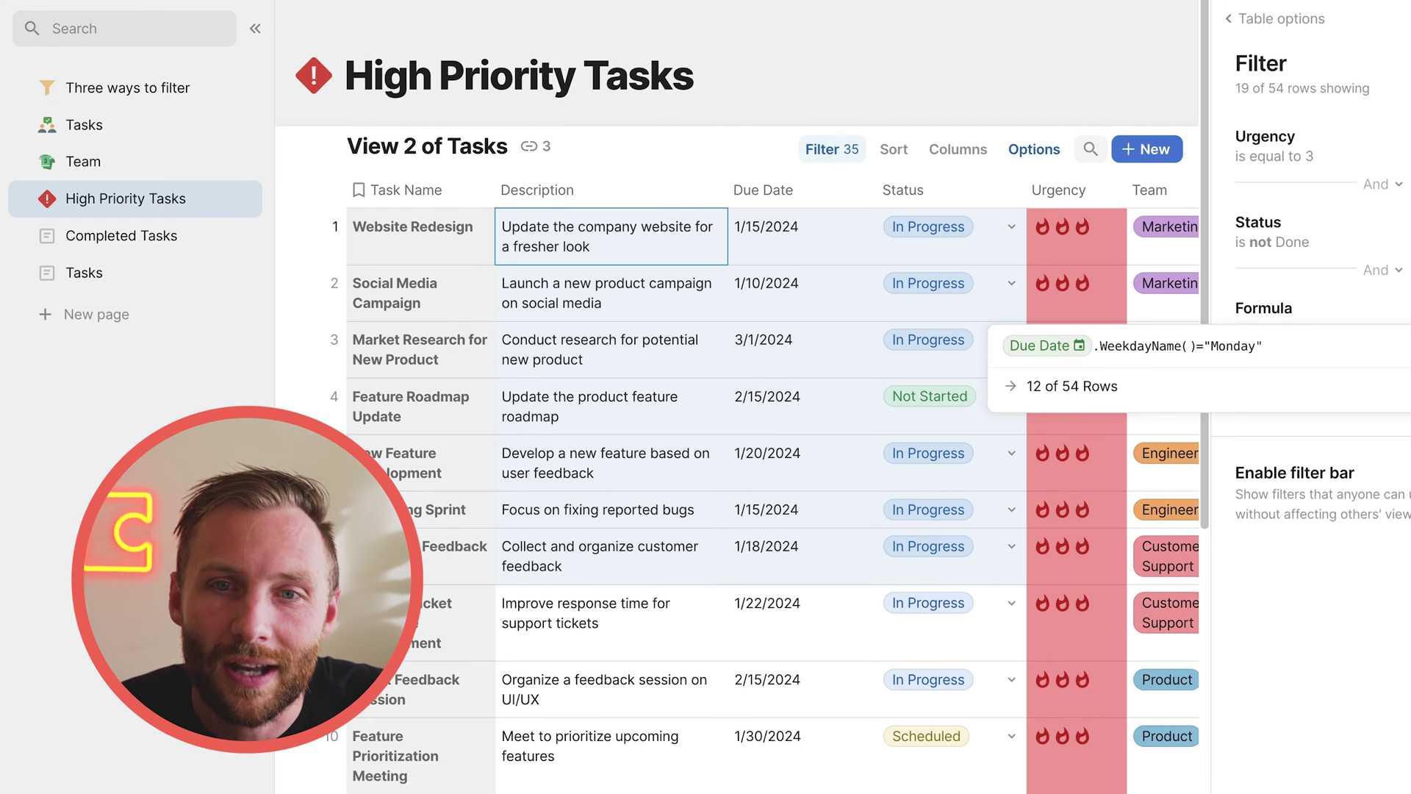
Append "due on a monday" to the High Priority Tasks page title and close the filter settings.
{"action": "left_click", "coordinate": [358, 25]}
{"action": "left_click", "coordinate": [721, 83]}
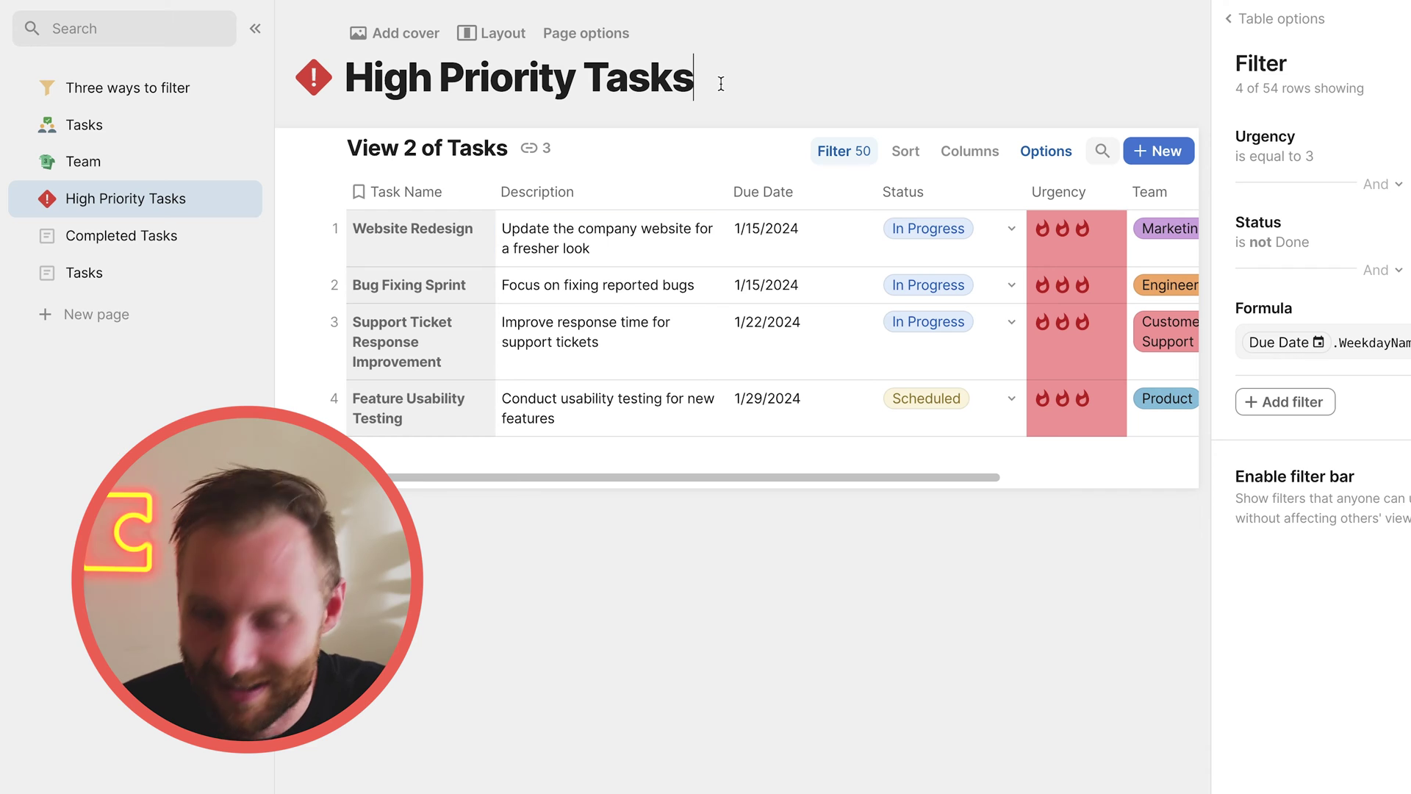
{"action": "type", "text": "du"}
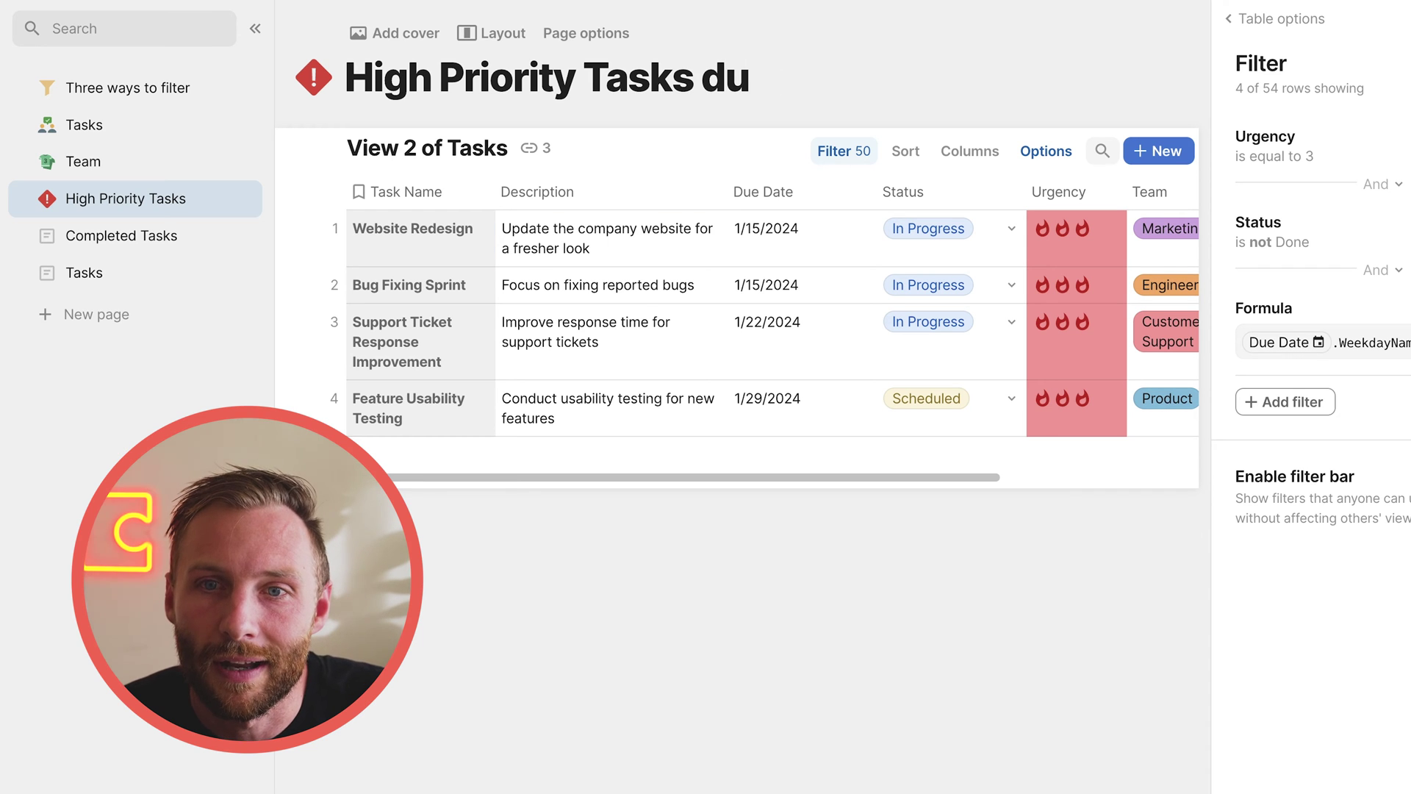
{"action": "type", "text": " on on a monday"}
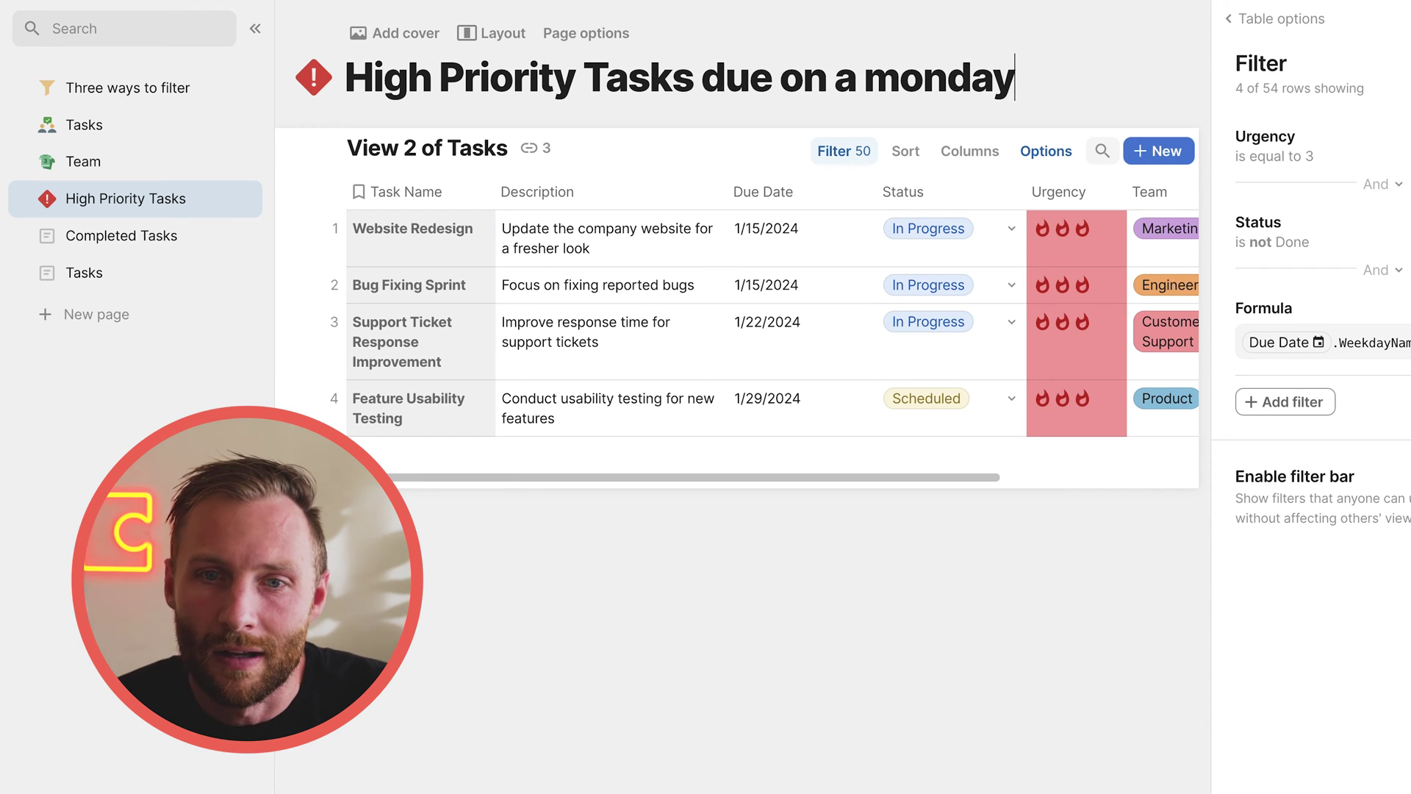
{"action": "left_click", "coordinate": [662, 504]}
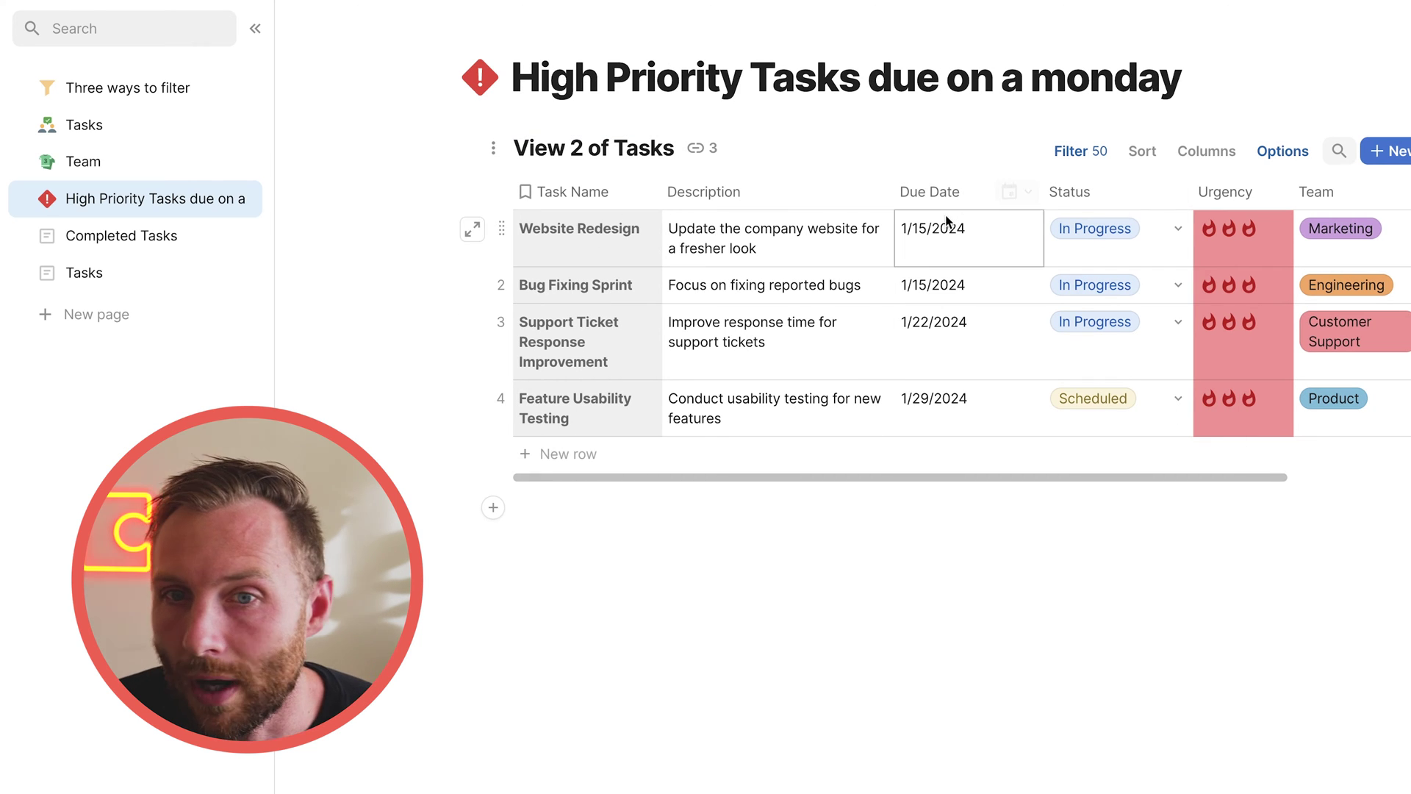
Examine the tasks in the High Priority Tasks view together with its filter conditions.
{"action": "left_click_drag", "start_coordinate": [702, 235], "coordinate": [779, 408]}
{"action": "left_click", "coordinate": [1079, 150]}
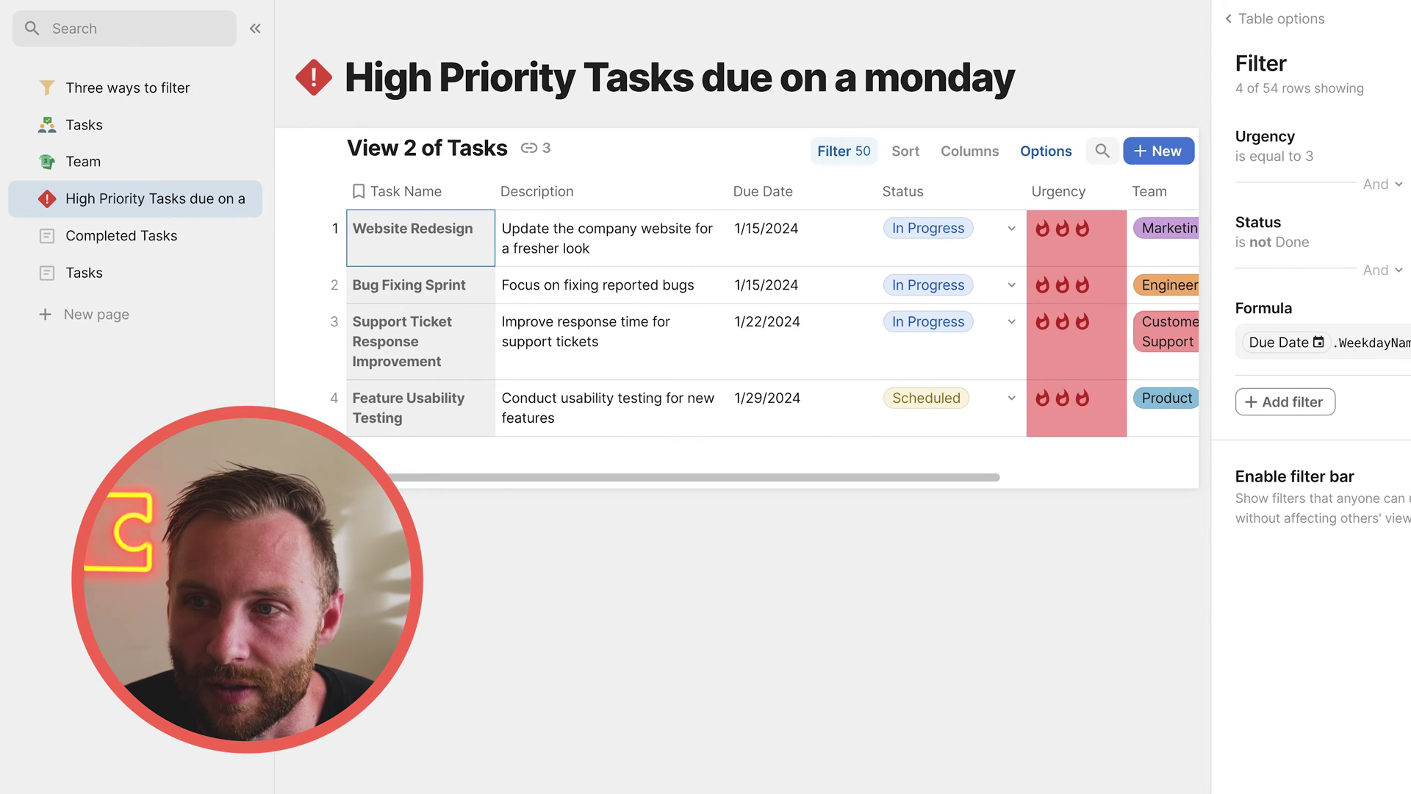
{"action": "left_click", "coordinate": [478, 132]}
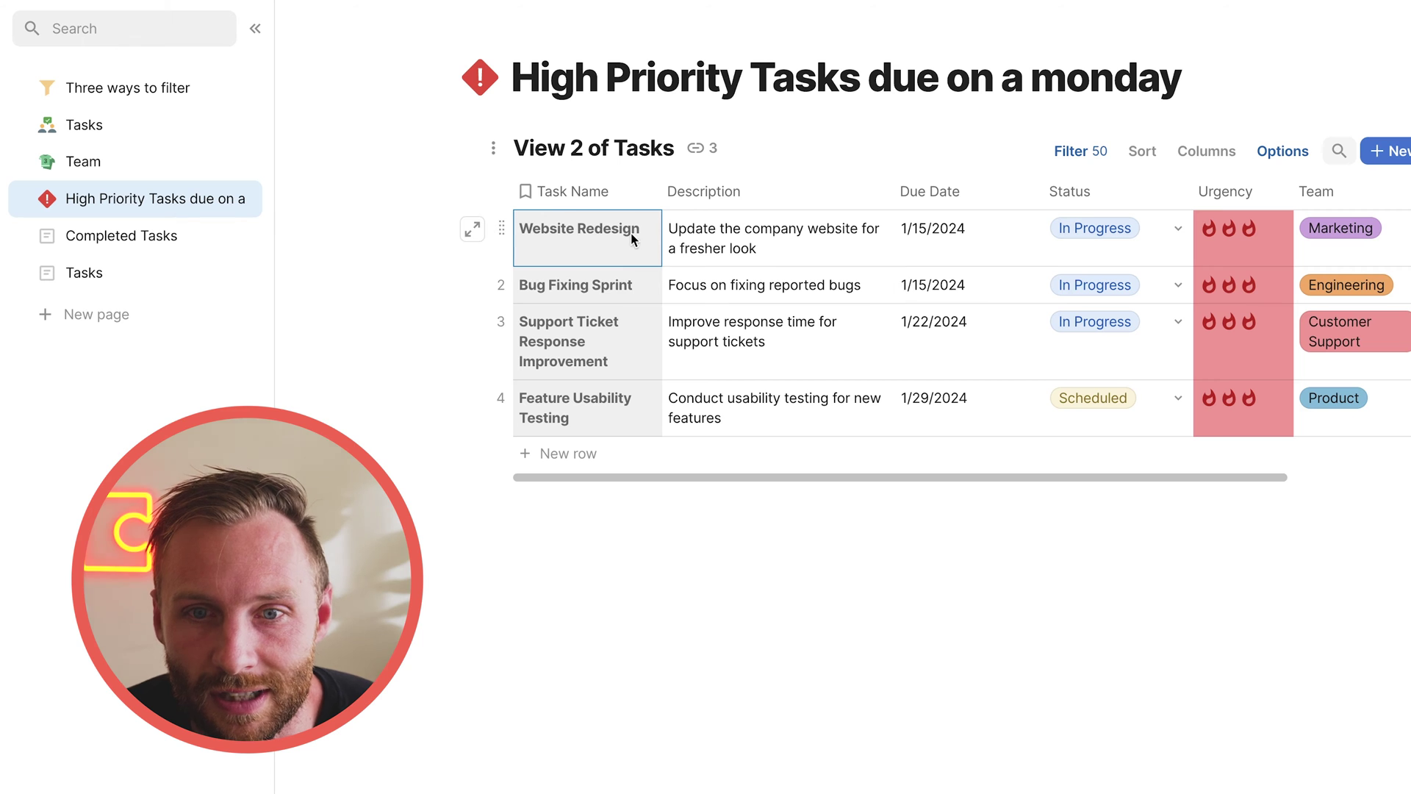
{"action": "left_click_drag", "start_coordinate": [630, 236], "coordinate": [621, 412]}
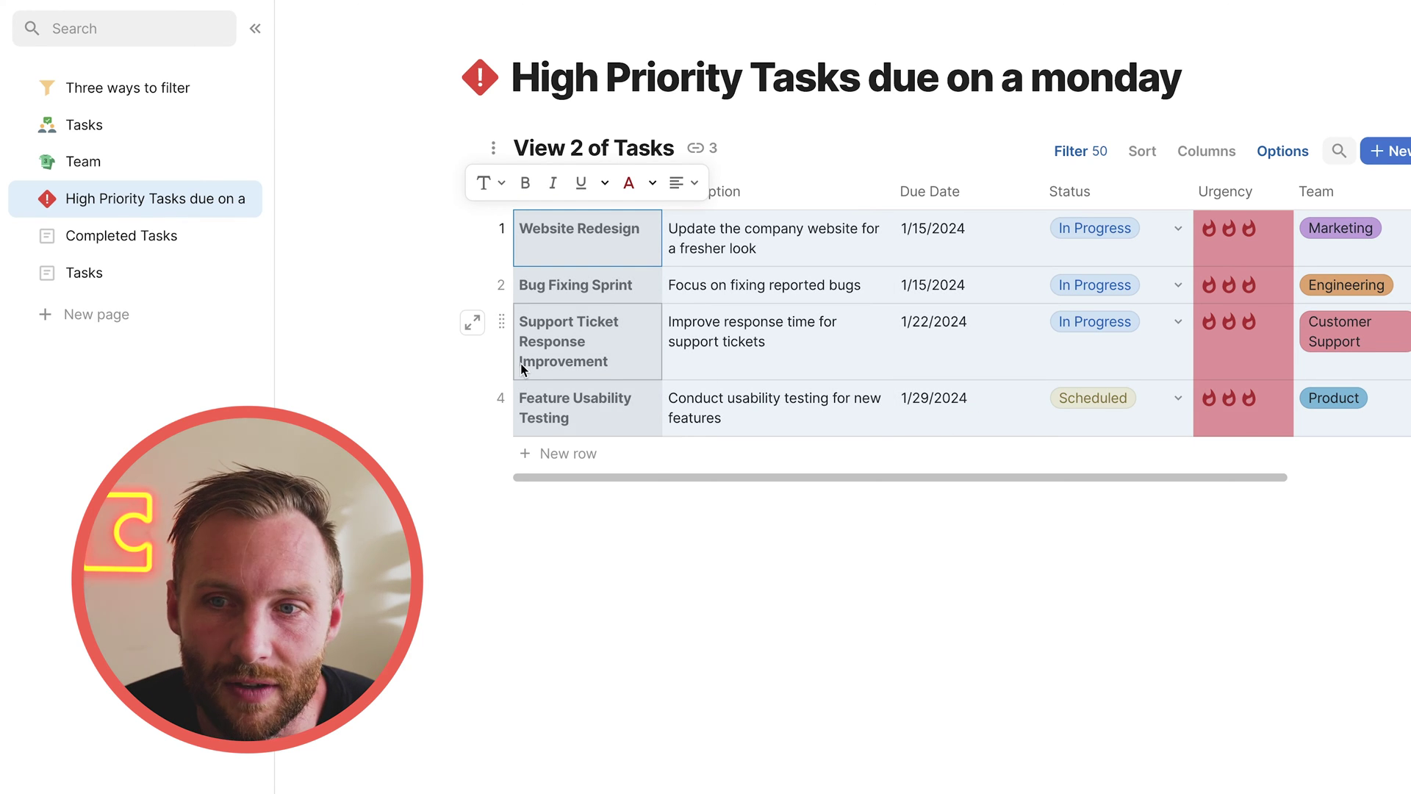
{"action": "scroll", "coordinate": [522, 367], "scroll_direction": "right", "scroll_amount": 4}
{"action": "scroll", "coordinate": [691, 411], "scroll_direction": "left", "scroll_amount": 4}
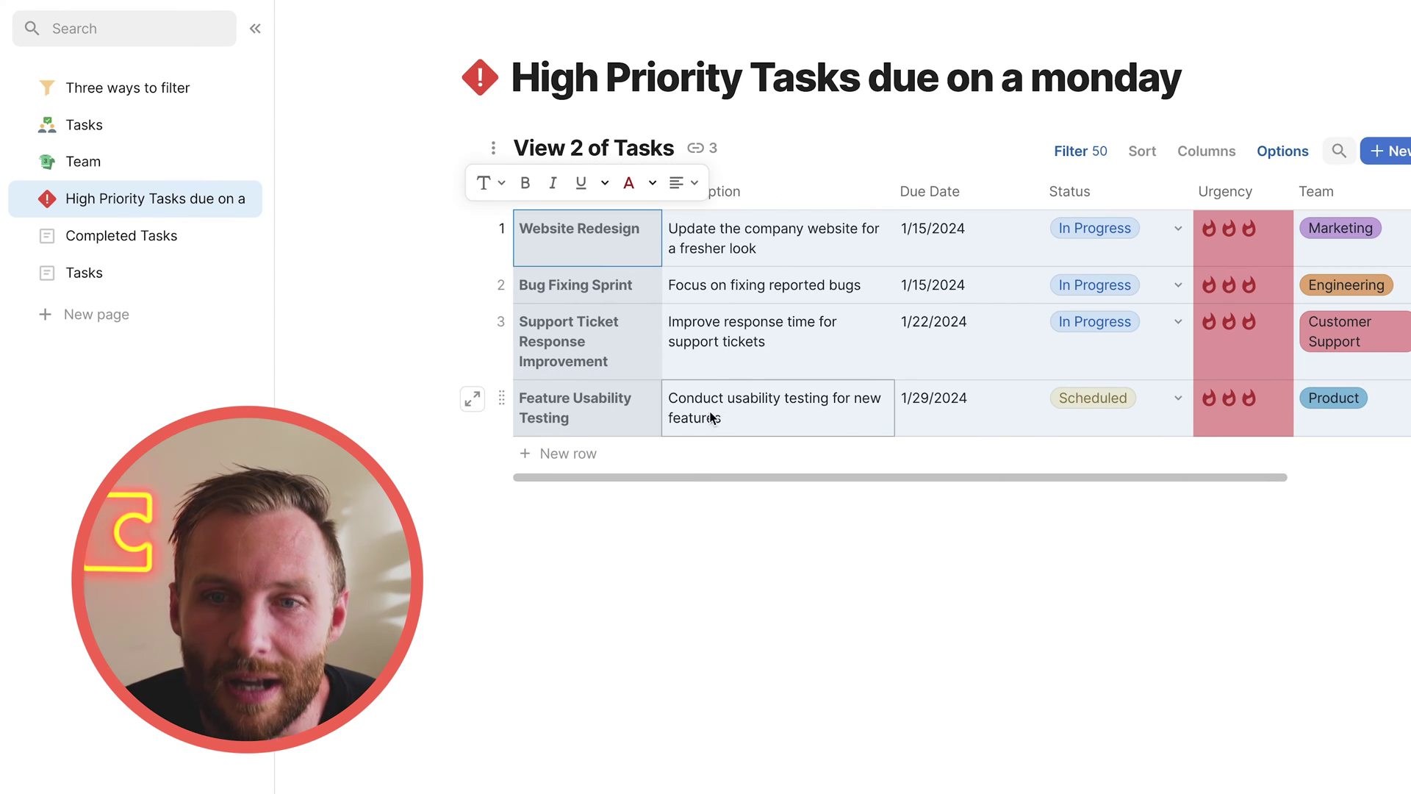
Revisit the page for high priority tasks due on a Monday and review its filter conditions, including the formula.
{"action": "left_click", "coordinate": [162, 91]}
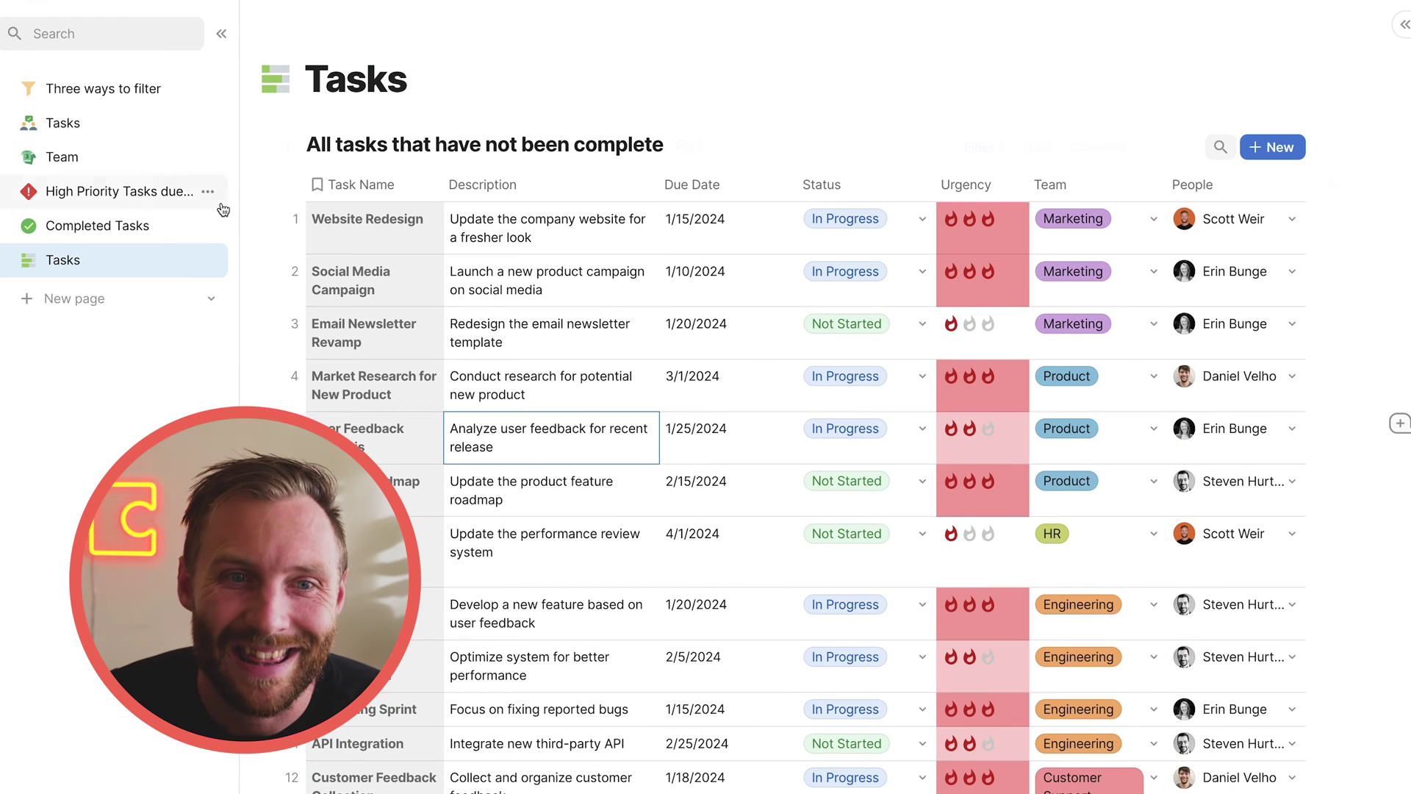
{"action": "left_click", "coordinate": [130, 193]}
{"action": "left_click_drag", "start_coordinate": [503, 233], "coordinate": [939, 430]}
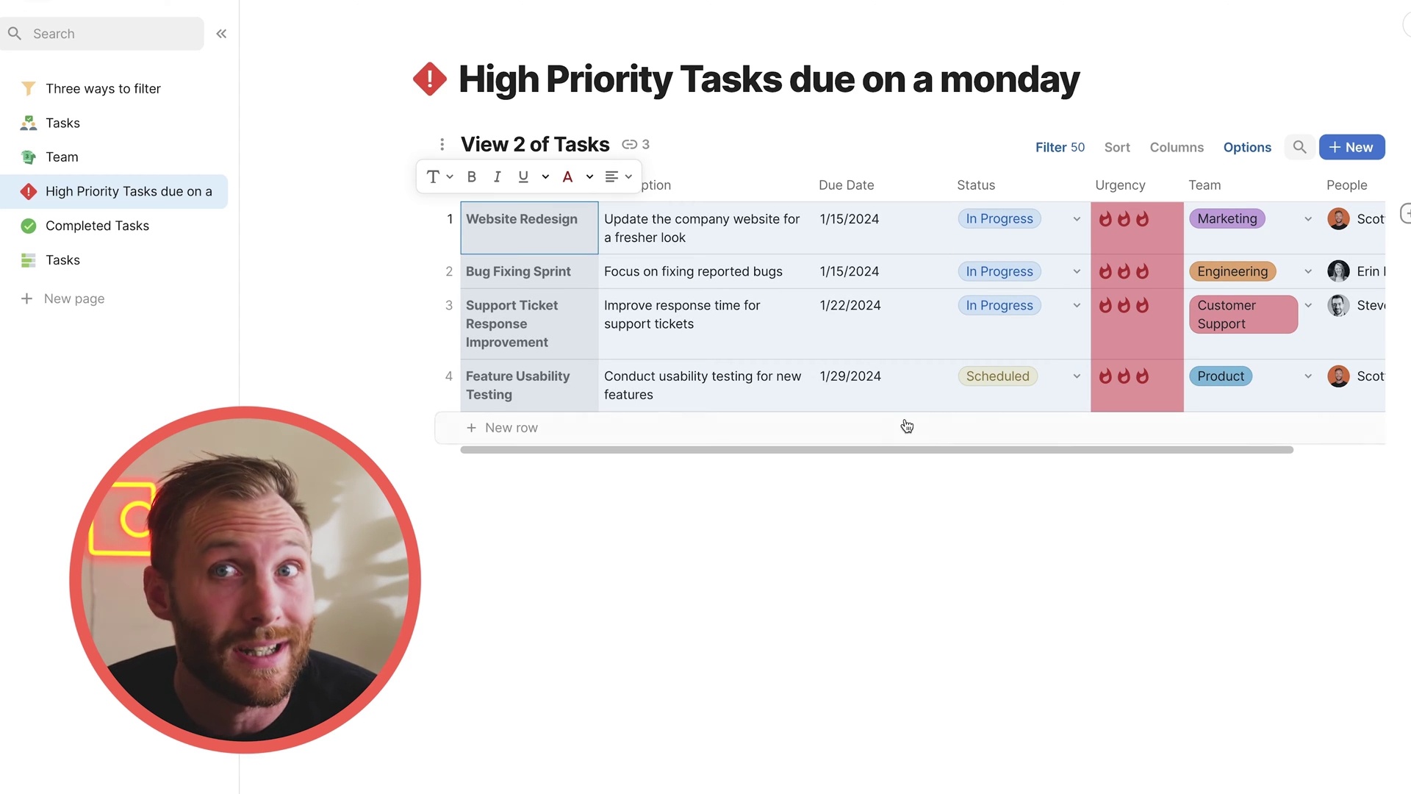
{"action": "left_click", "coordinate": [1068, 147]}
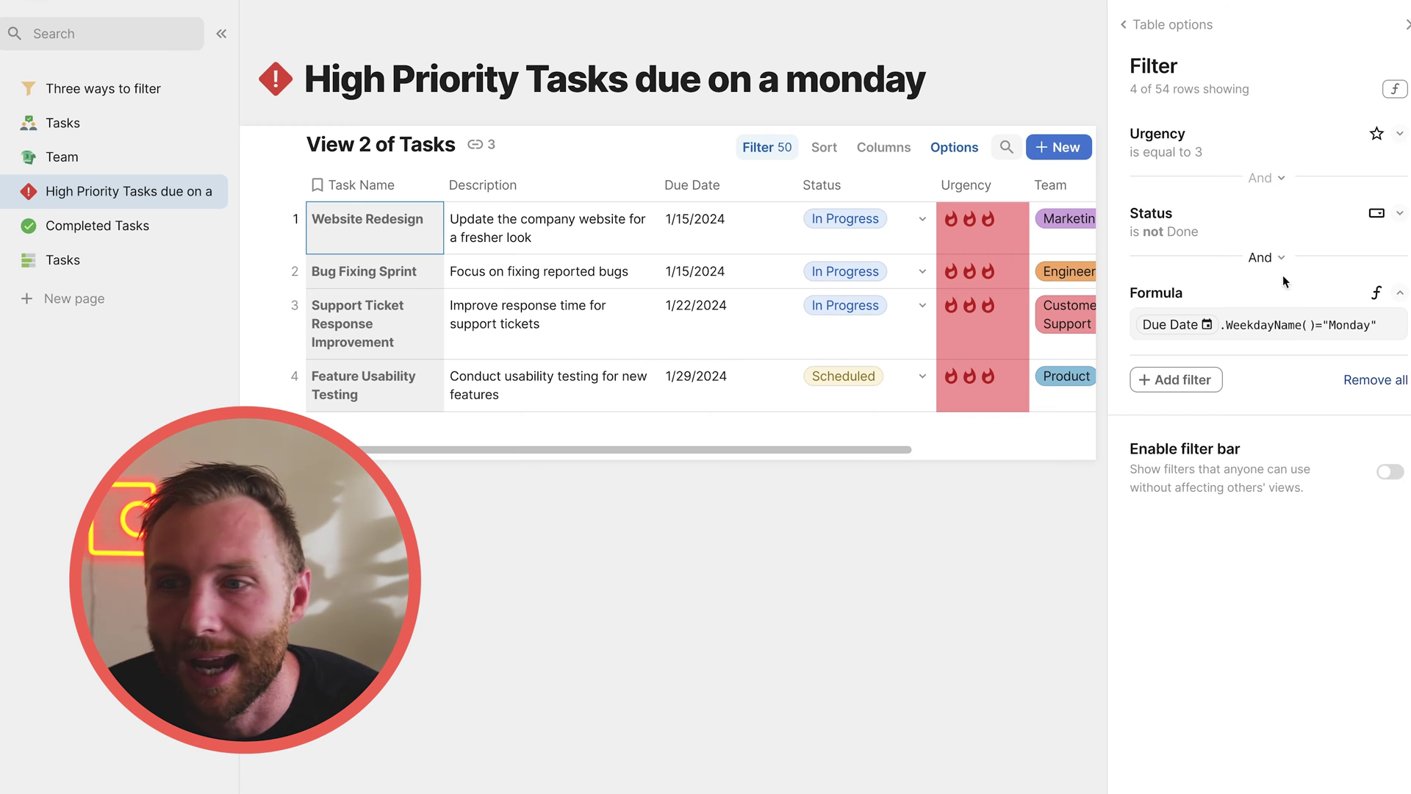
{"action": "left_click", "coordinate": [1294, 324]}
{"action": "left_click", "coordinate": [1407, 26]}
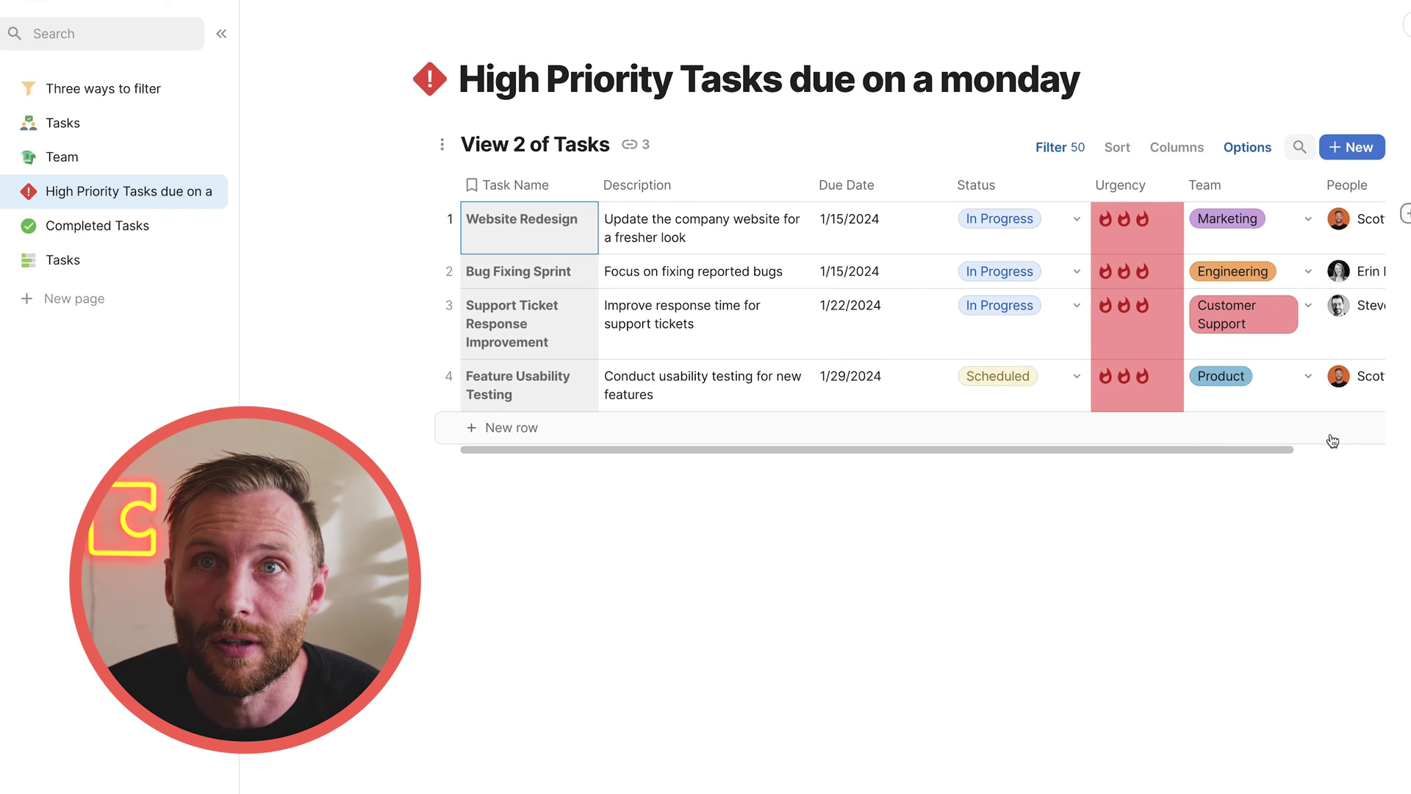
Go to the last Tasks page and look through the table of tasks that have not been complete.
{"action": "left_click", "coordinate": [81, 262]}
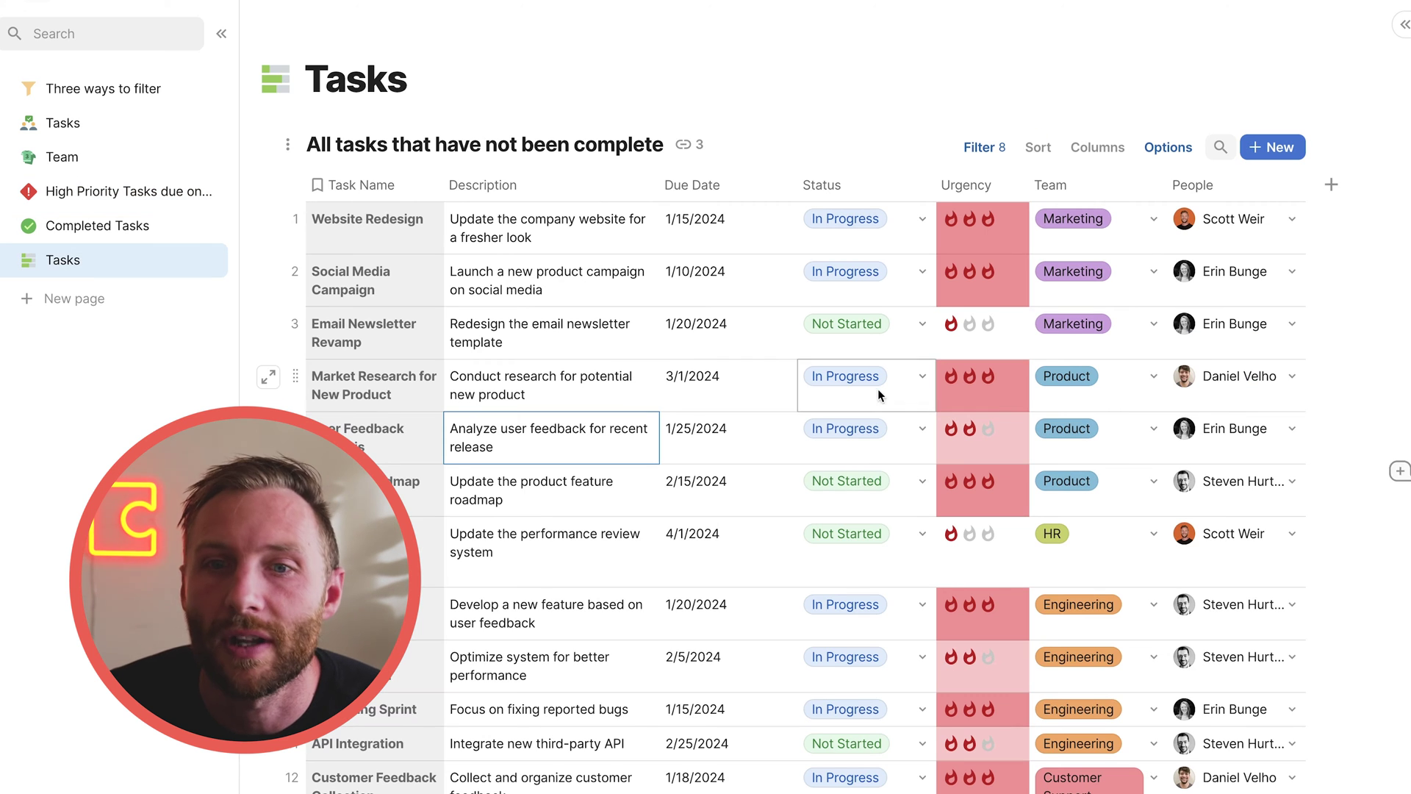
{"action": "left_click_drag", "start_coordinate": [368, 228], "coordinate": [1103, 559]}
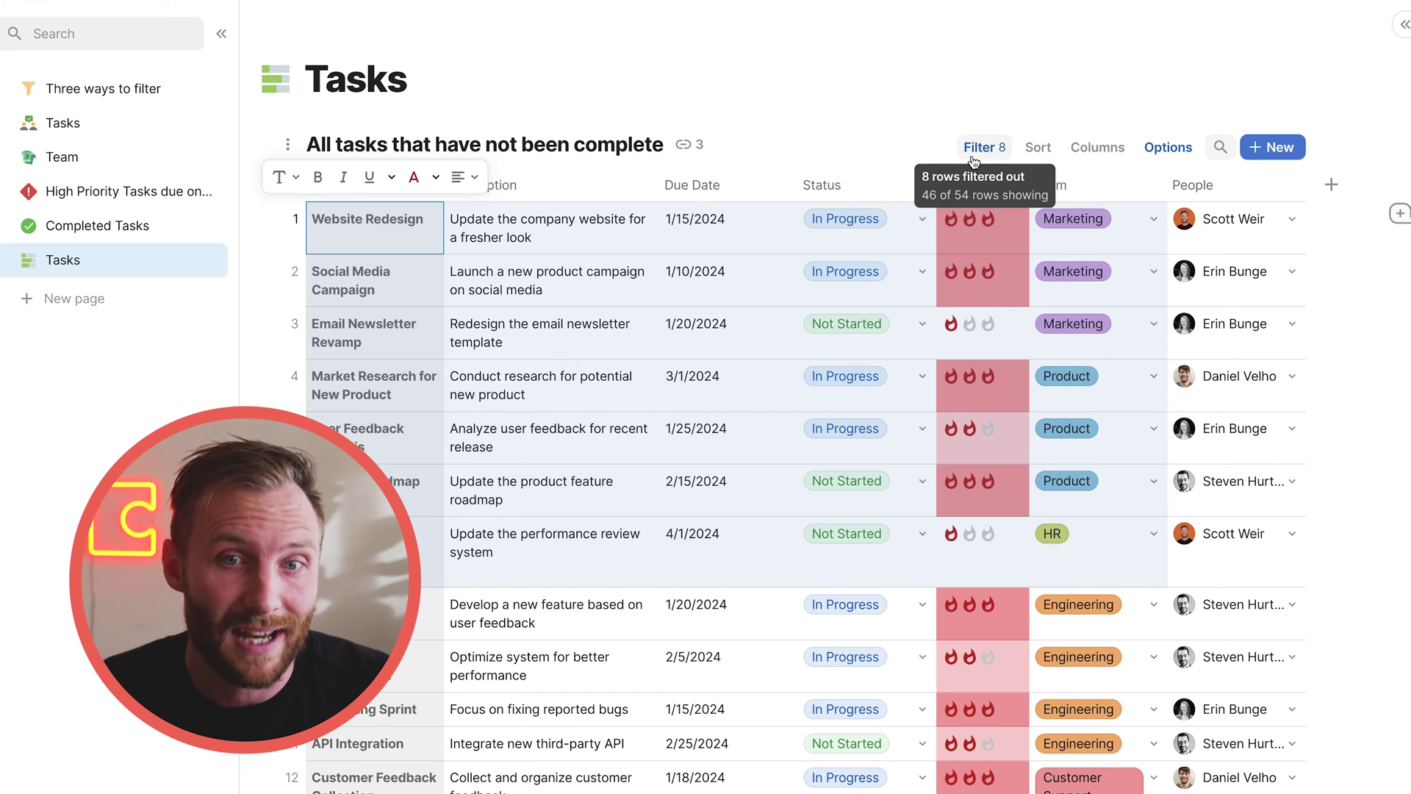
{"action": "left_click_drag", "start_coordinate": [371, 228], "coordinate": [954, 562]}
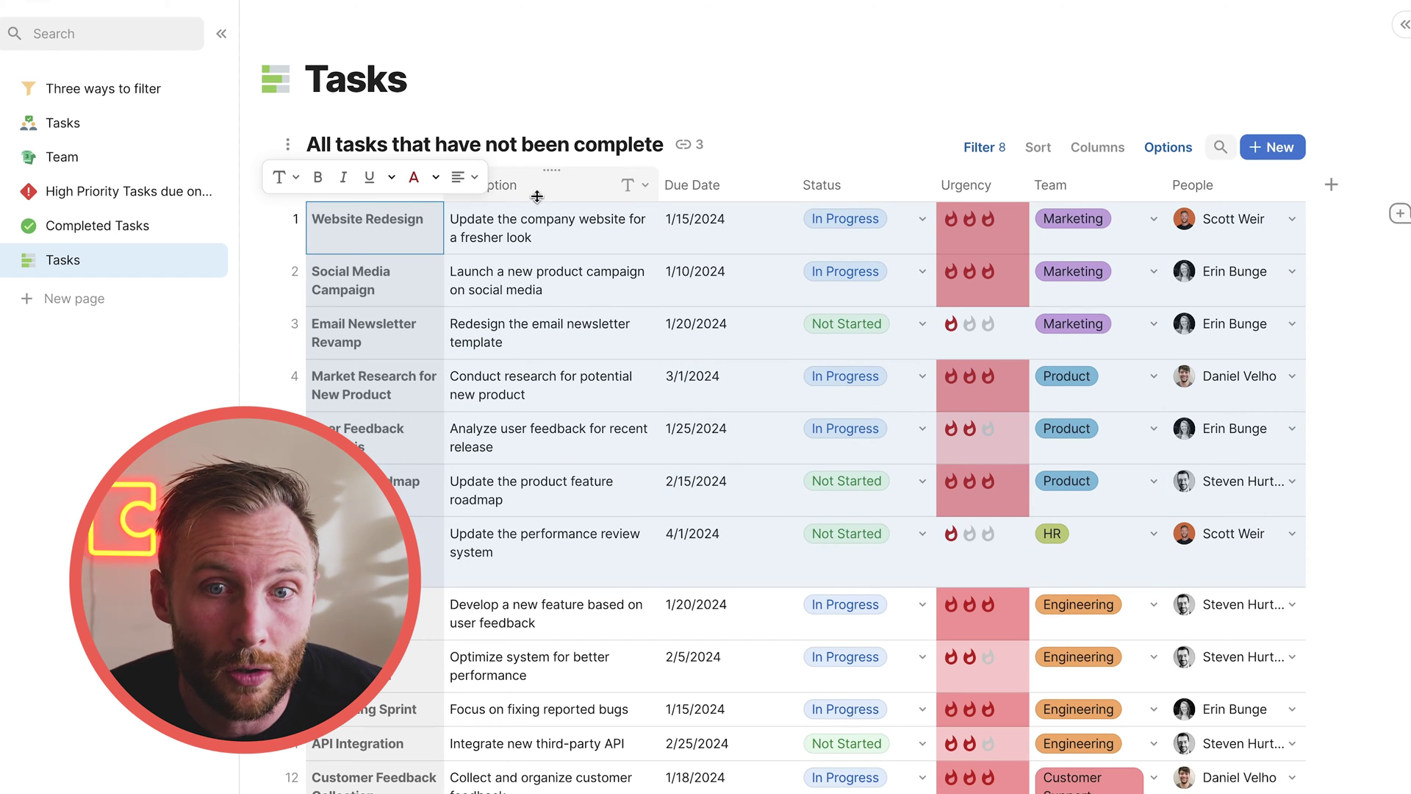
{"action": "triple_click", "coordinate": [579, 137]}
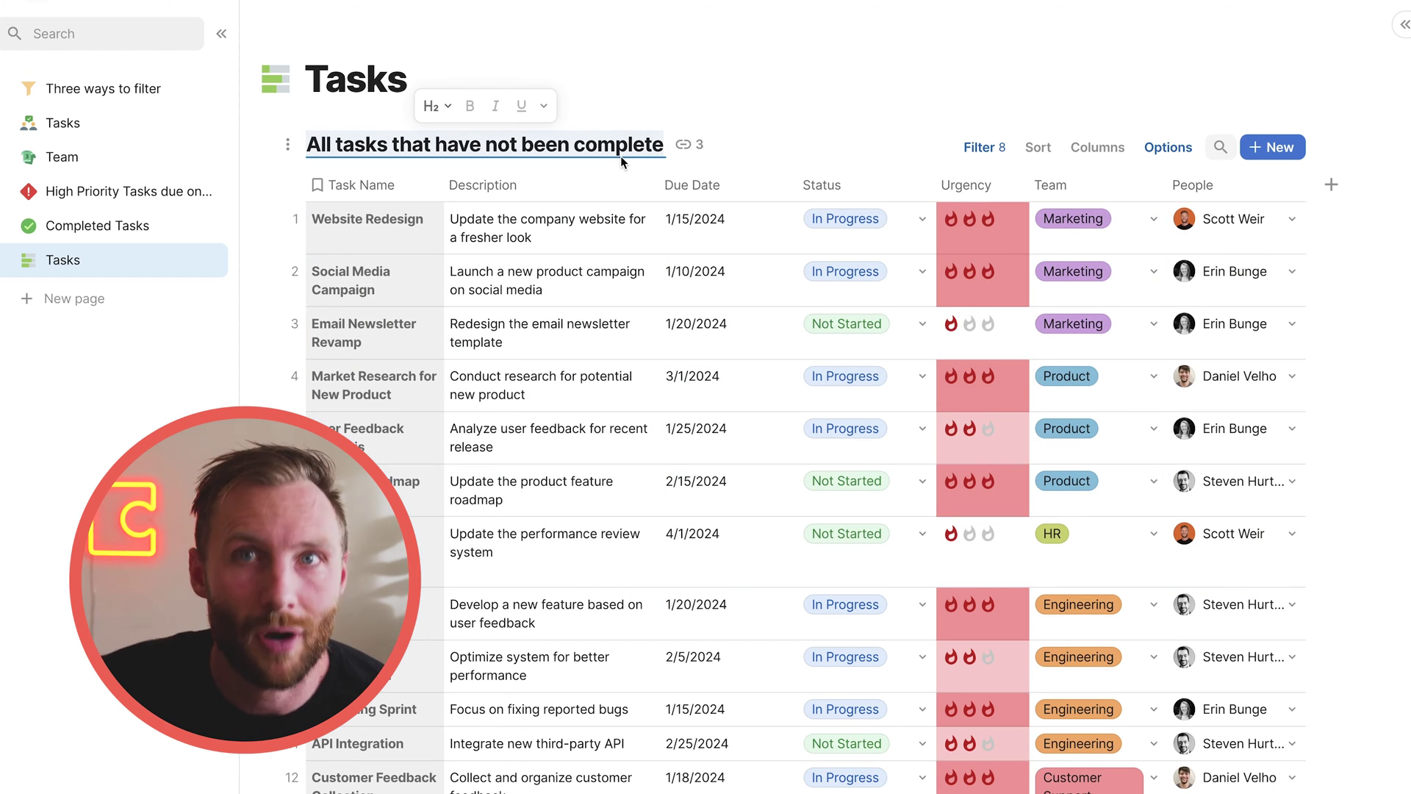
{"action": "scroll", "coordinate": [673, 156], "scroll_direction": "down", "scroll_amount": 5}
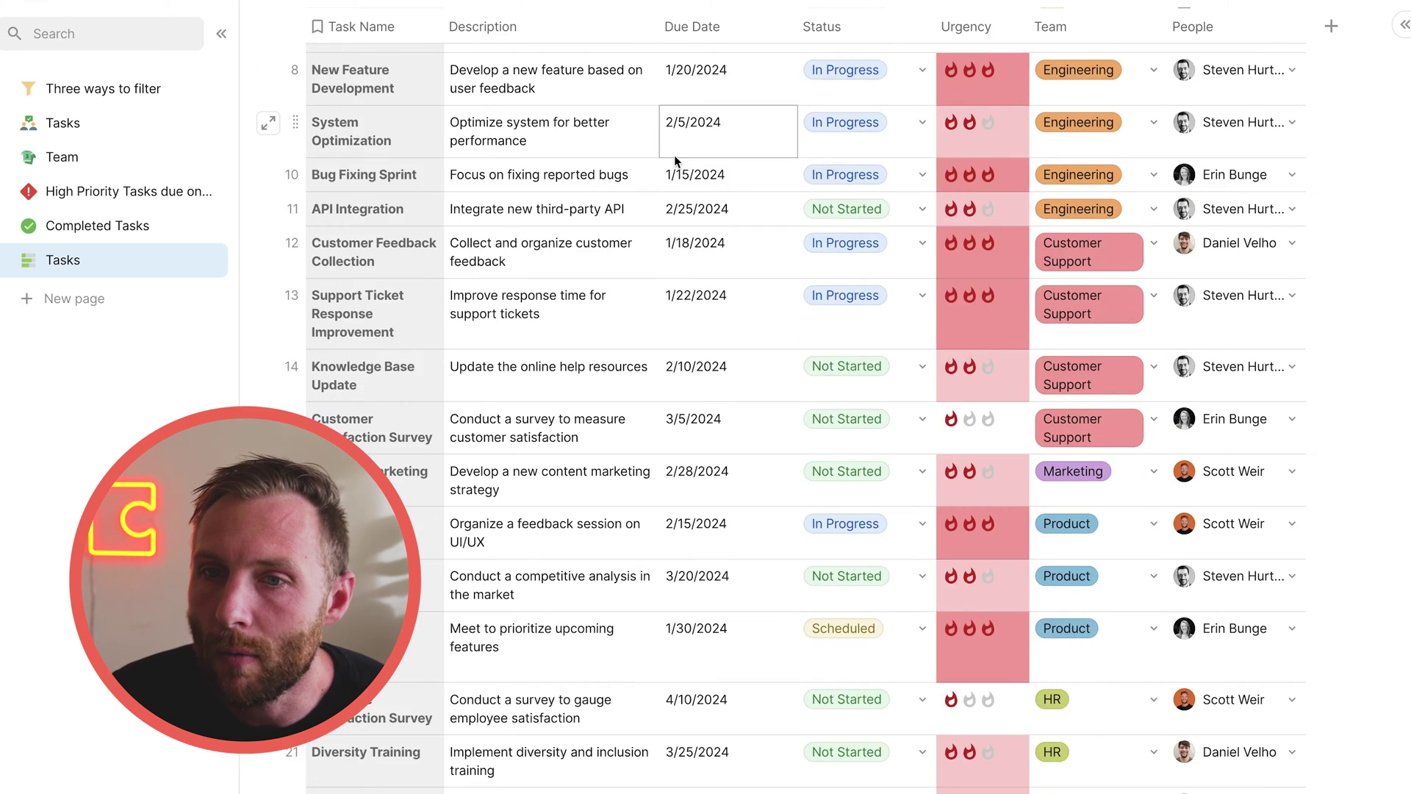
{"action": "scroll", "coordinate": [673, 156], "scroll_direction": "up", "scroll_amount": 5}
{"action": "left_click", "coordinate": [730, 270]}
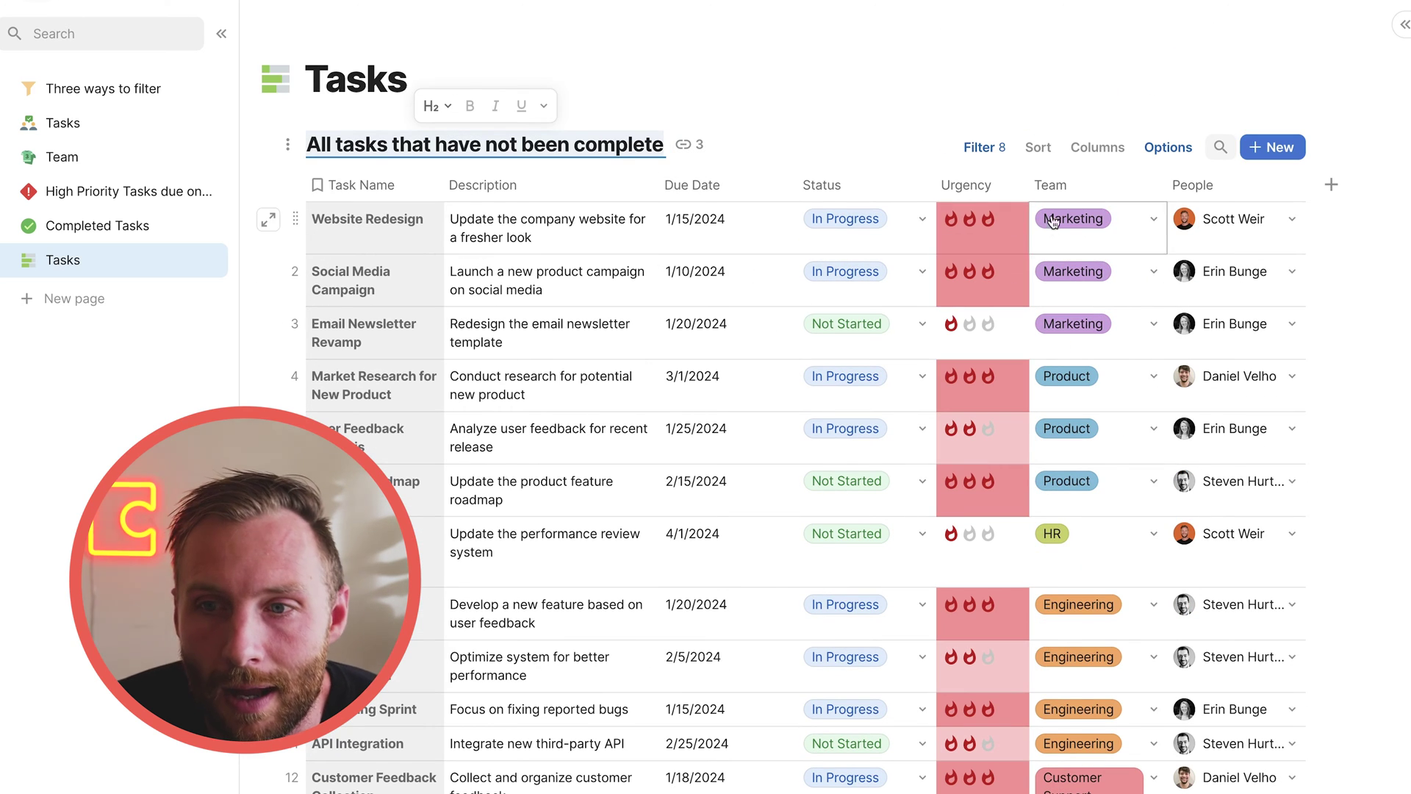
Enable the filter bar for the incomplete tasks table and make its Status, Urgency, Team and People filters visible.
{"action": "mouse_move", "coordinate": [996, 159]}
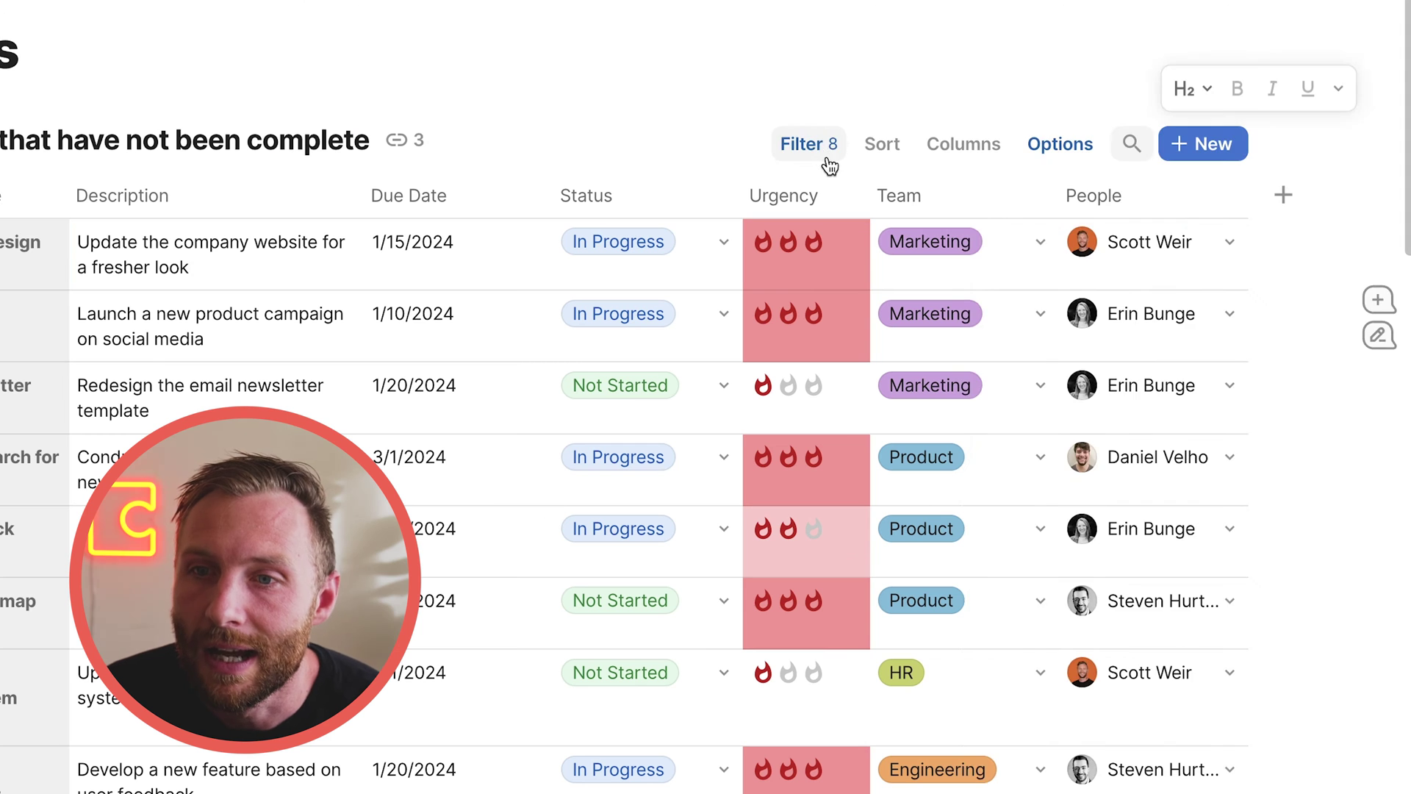
{"action": "left_click", "coordinate": [994, 152]}
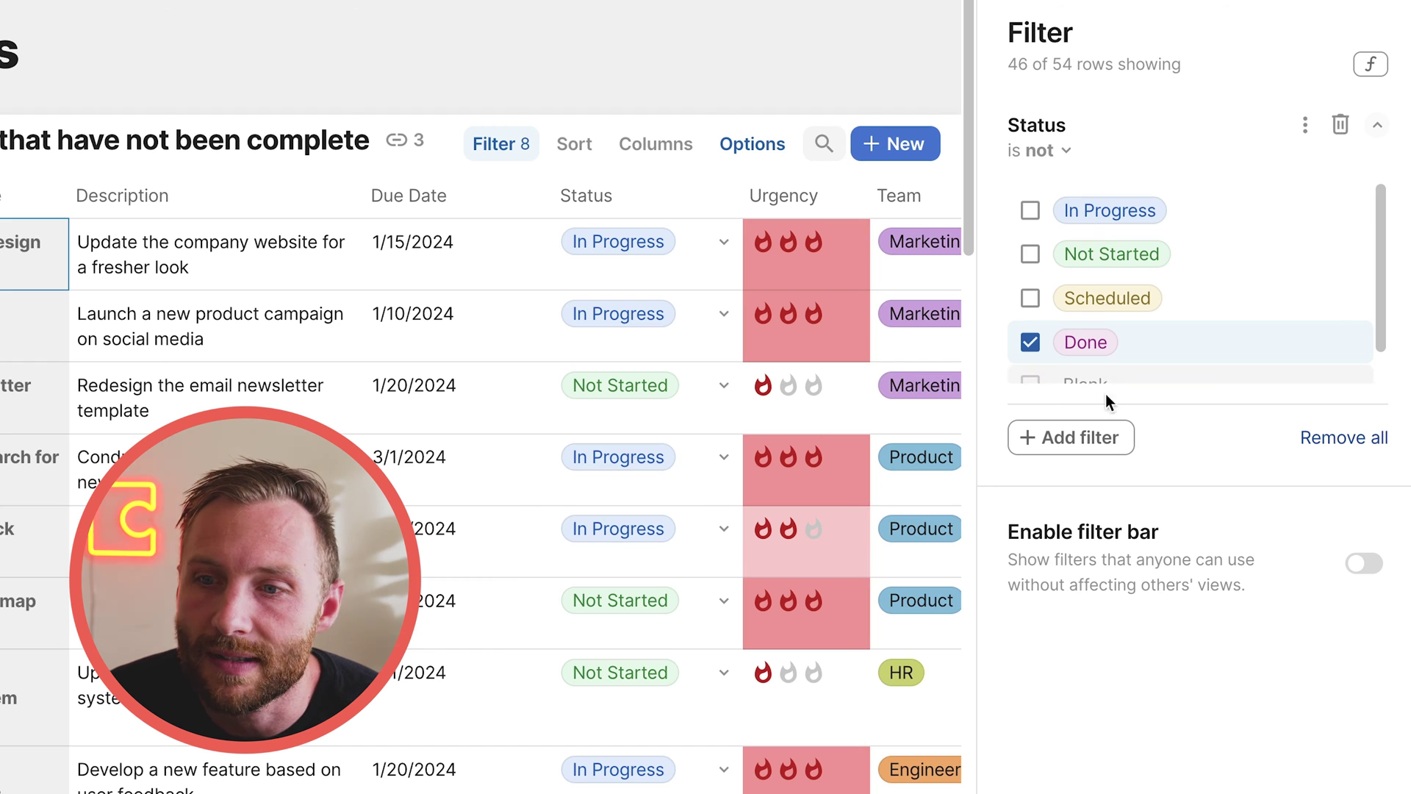
{"action": "left_click", "coordinate": [1368, 566]}
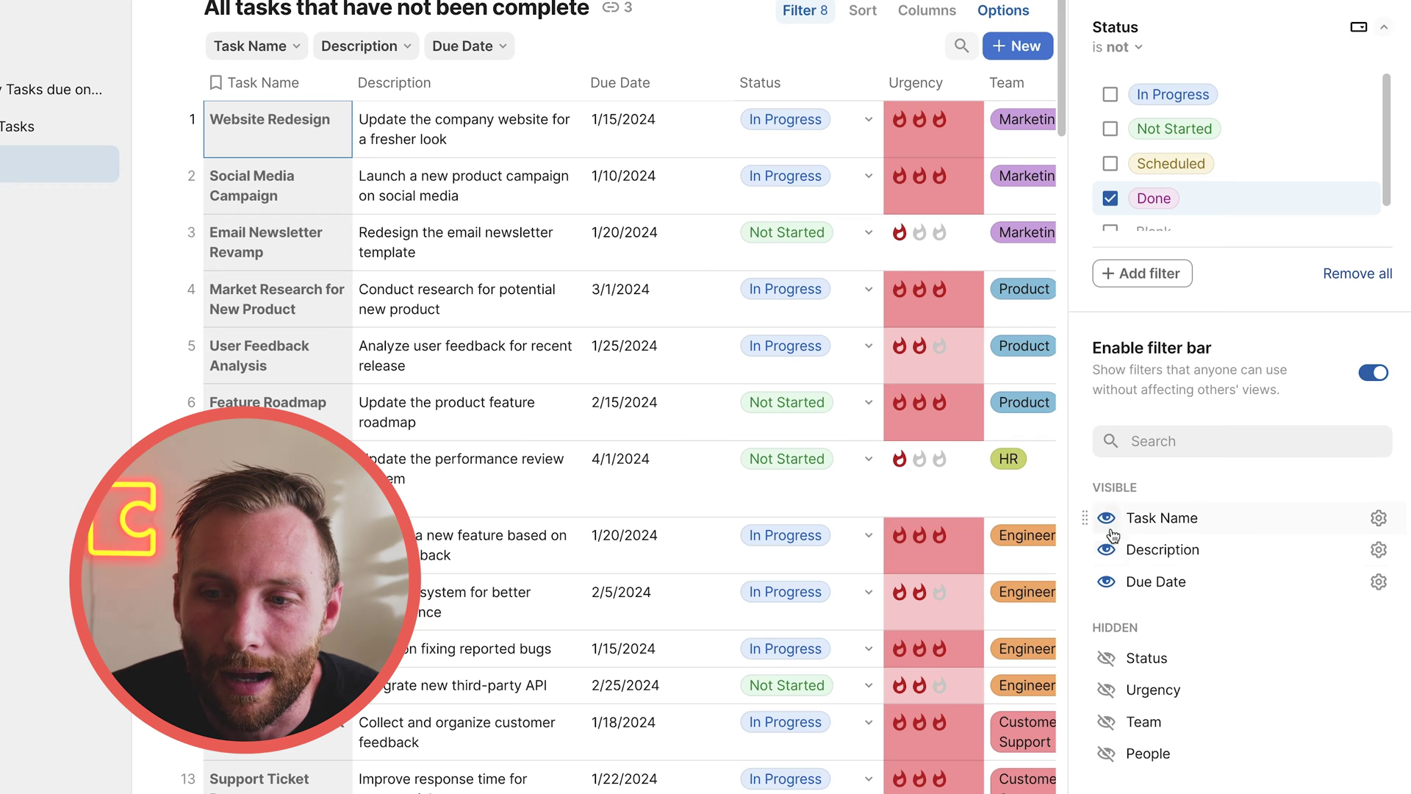
{"action": "left_click", "coordinate": [1106, 658]}
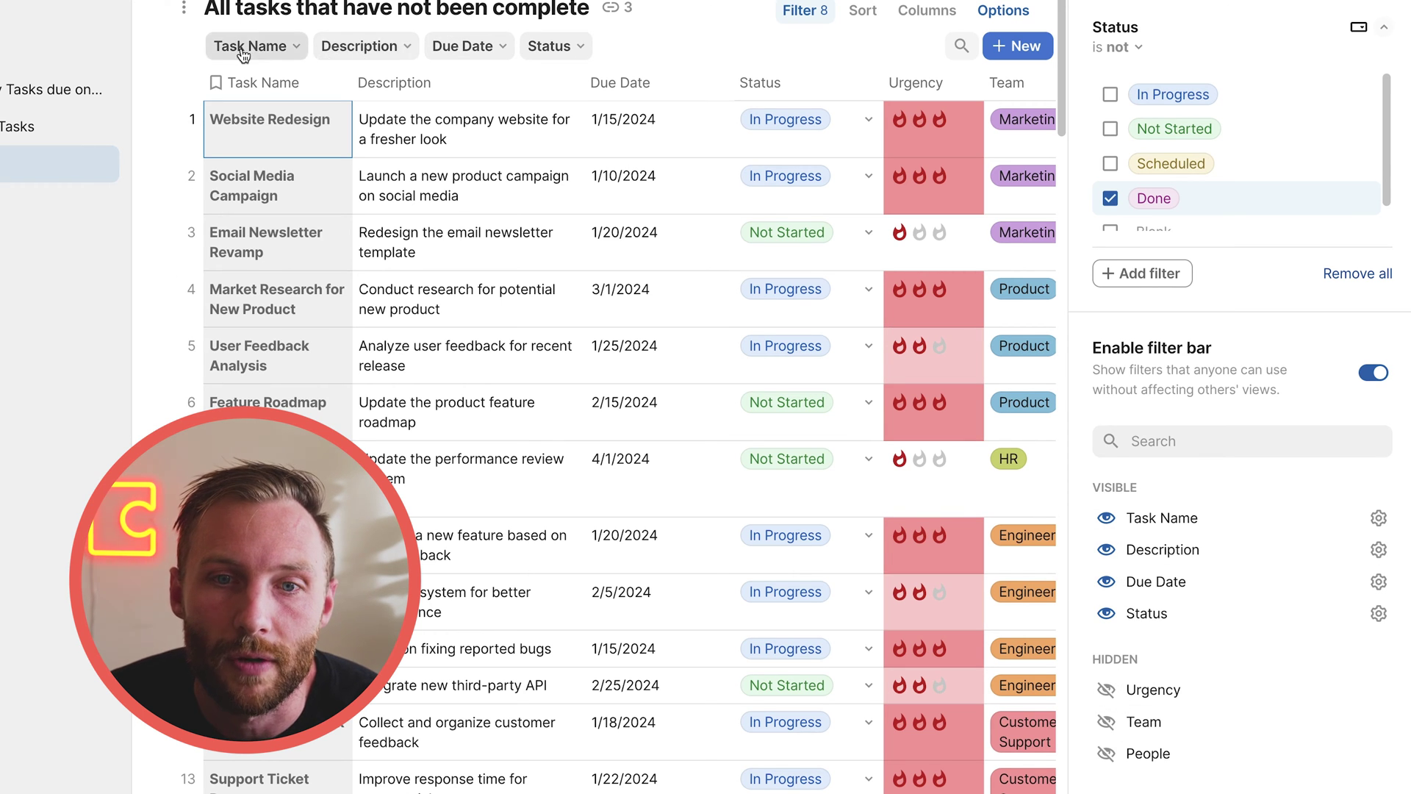
{"action": "left_click", "coordinate": [1106, 689]}
{"action": "left_click", "coordinate": [1107, 722]}
{"action": "left_click", "coordinate": [1107, 754]}
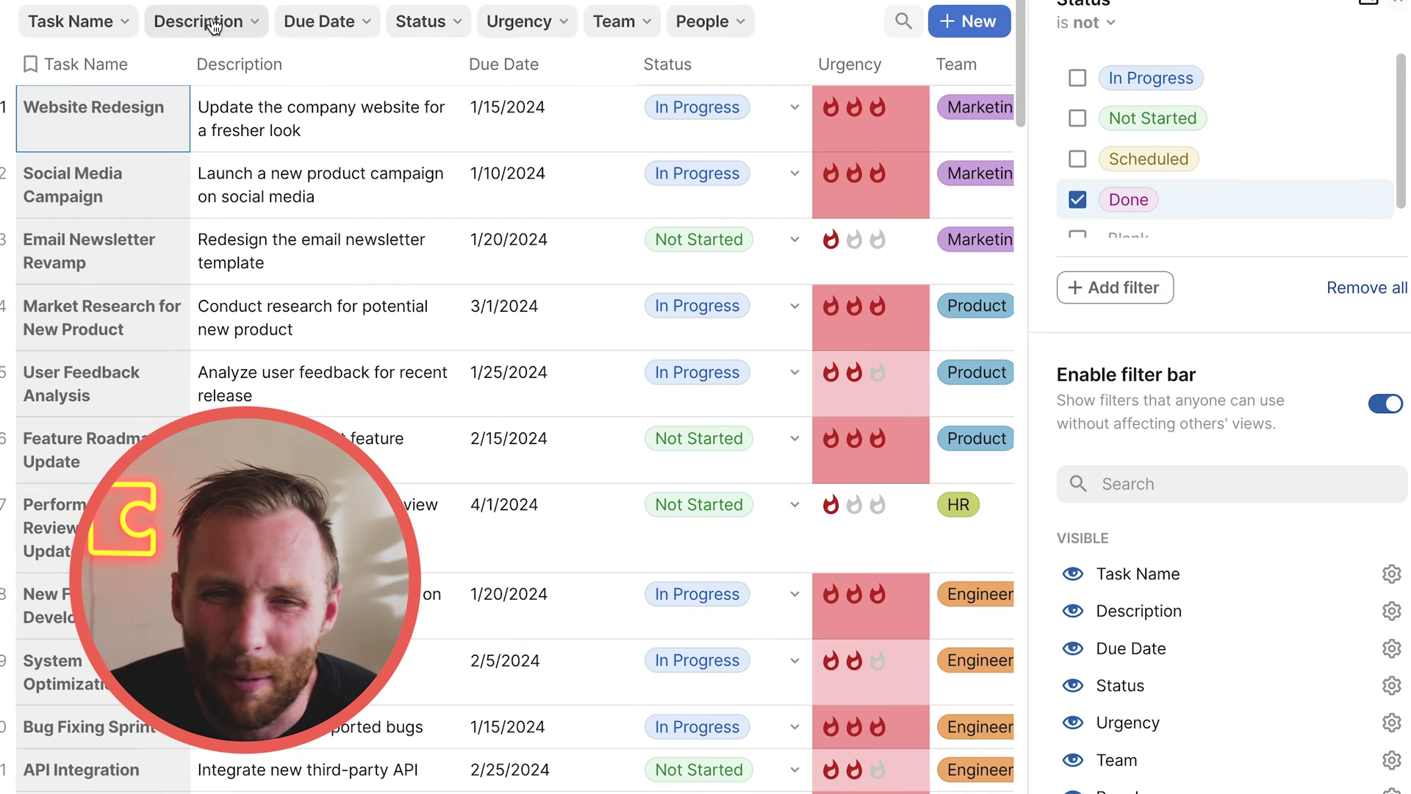
Search the incomplete tasks table for "email", then shorten the search term to "e".
{"action": "left_click_drag", "start_coordinate": [309, 132], "coordinate": [316, 480]}
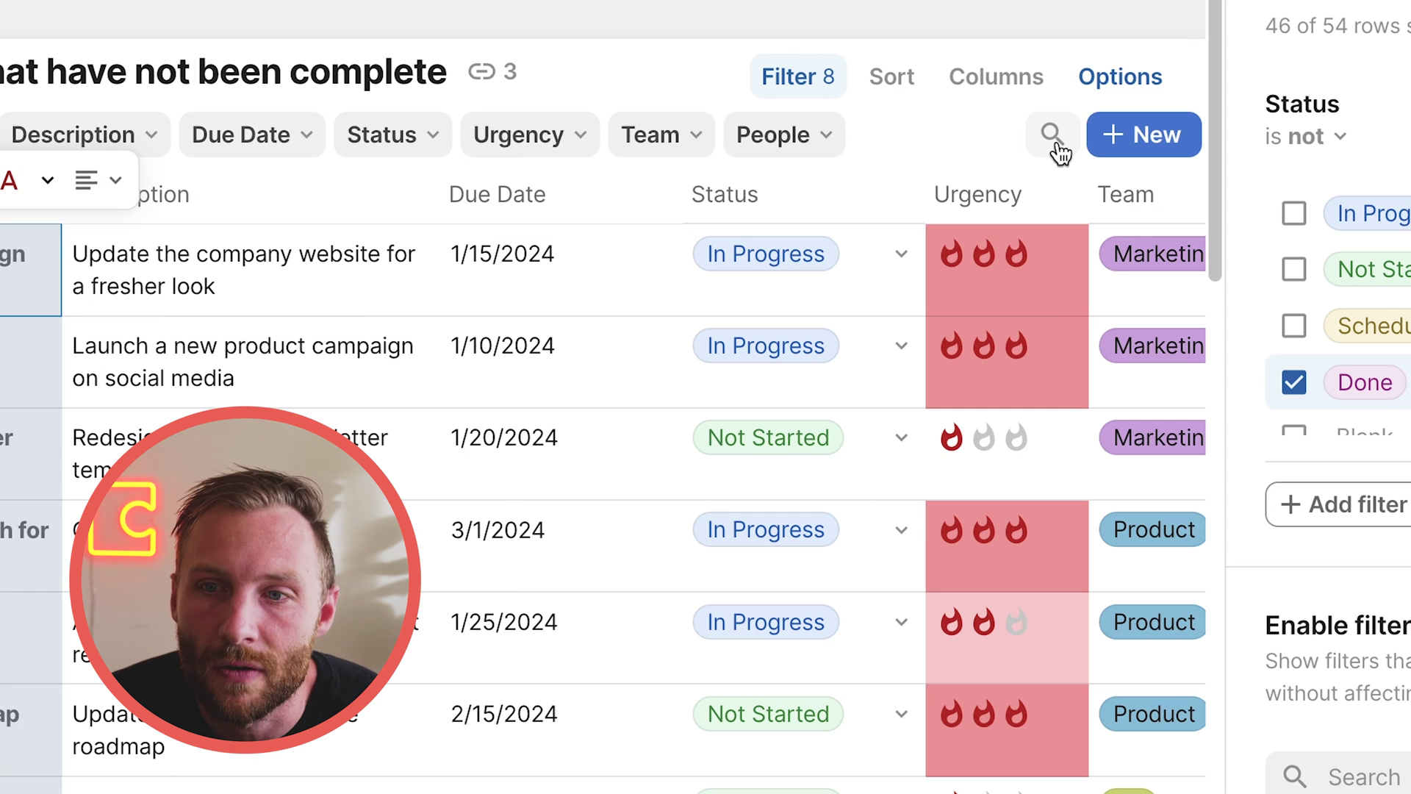
{"action": "left_click", "coordinate": [1055, 143]}
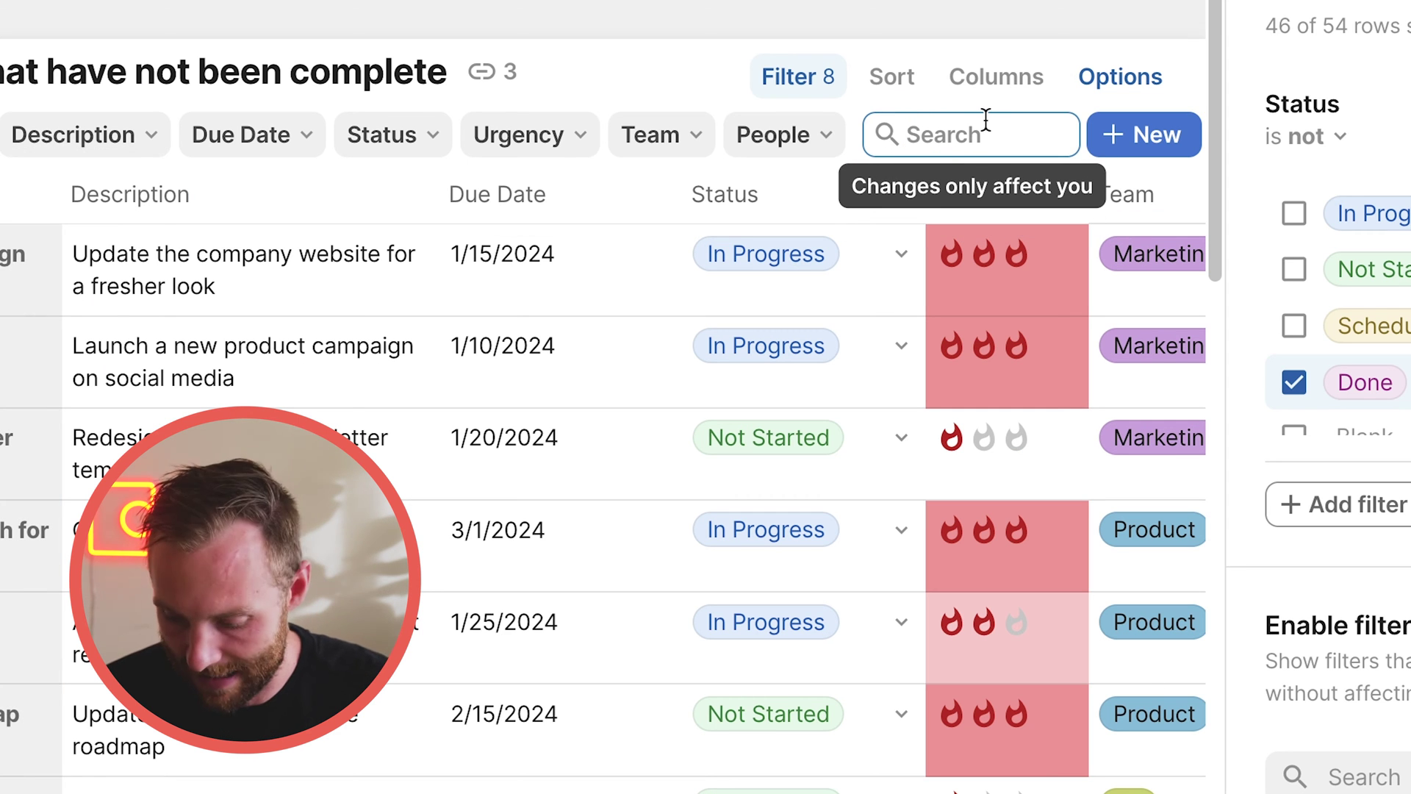
{"action": "type", "text": "email"}
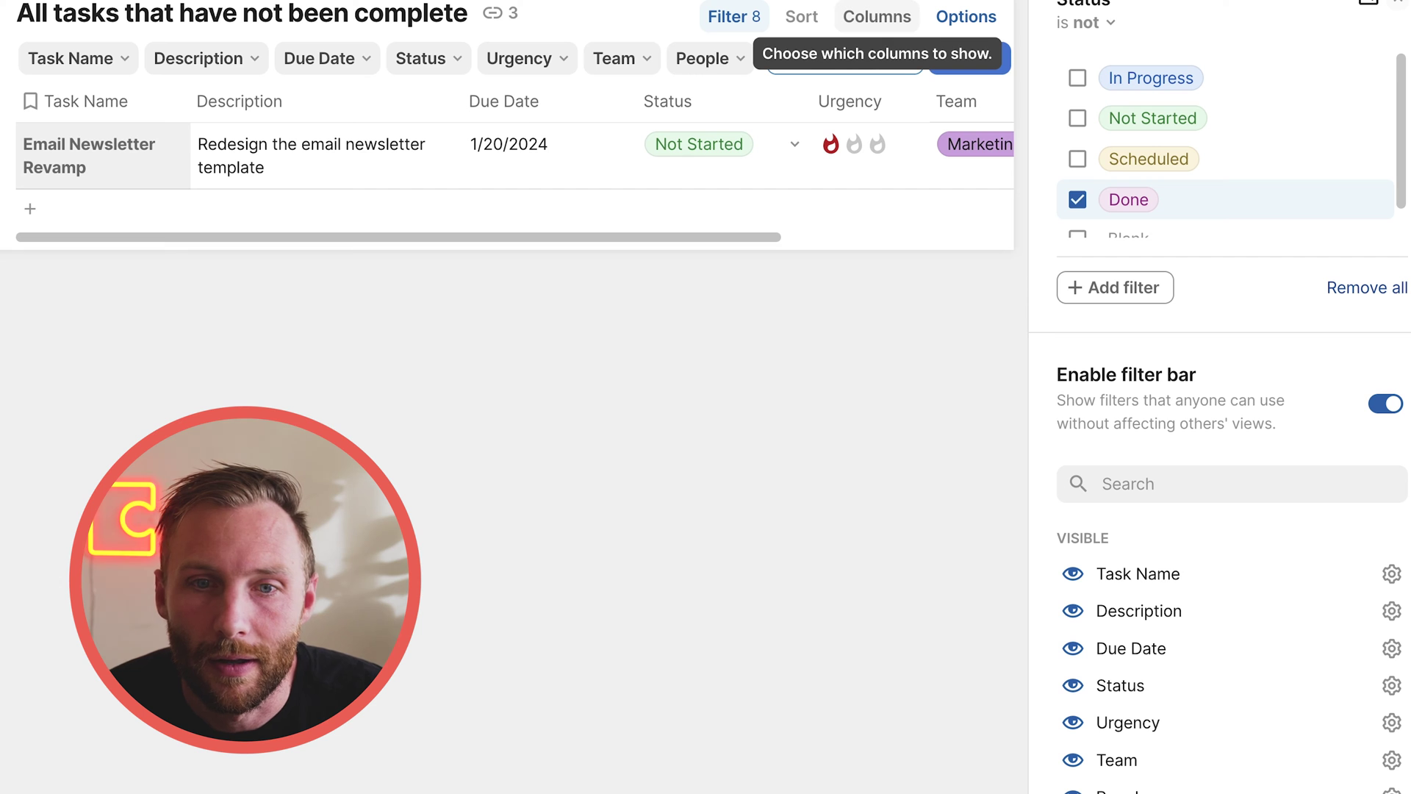
{"action": "key", "text": "BackSpace"}
{"action": "key", "text": "BackSpace"}
{"action": "key", "text": "BackSpace"}
{"action": "key", "text": "BackSpace"}
{"action": "scroll", "coordinate": [1005, 306], "scroll_direction": "down", "scroll_amount": 1}
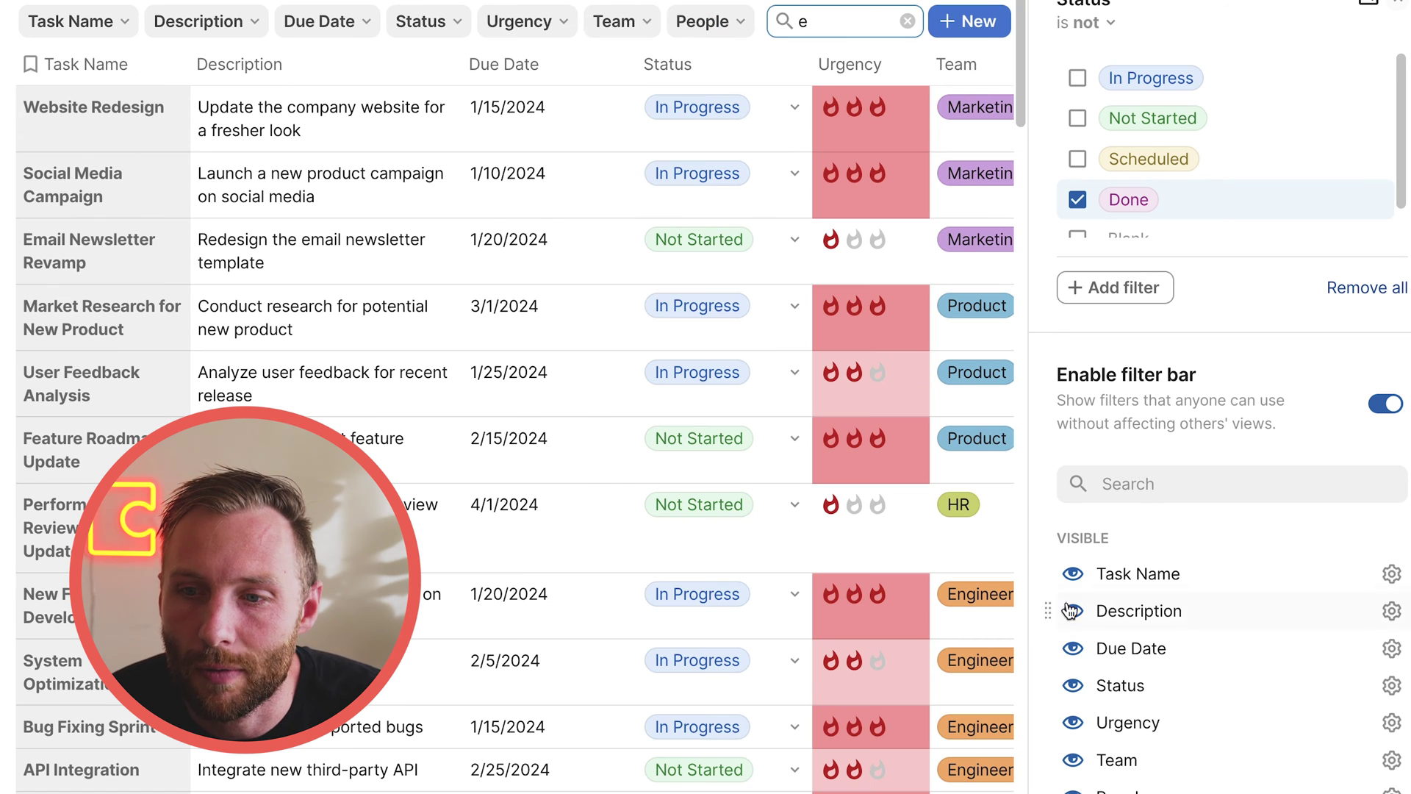
Hide the Task Name and Description filters from the filter bar and close the filter settings.
{"action": "left_click", "coordinate": [1076, 574]}
{"action": "left_click", "coordinate": [1075, 574]}
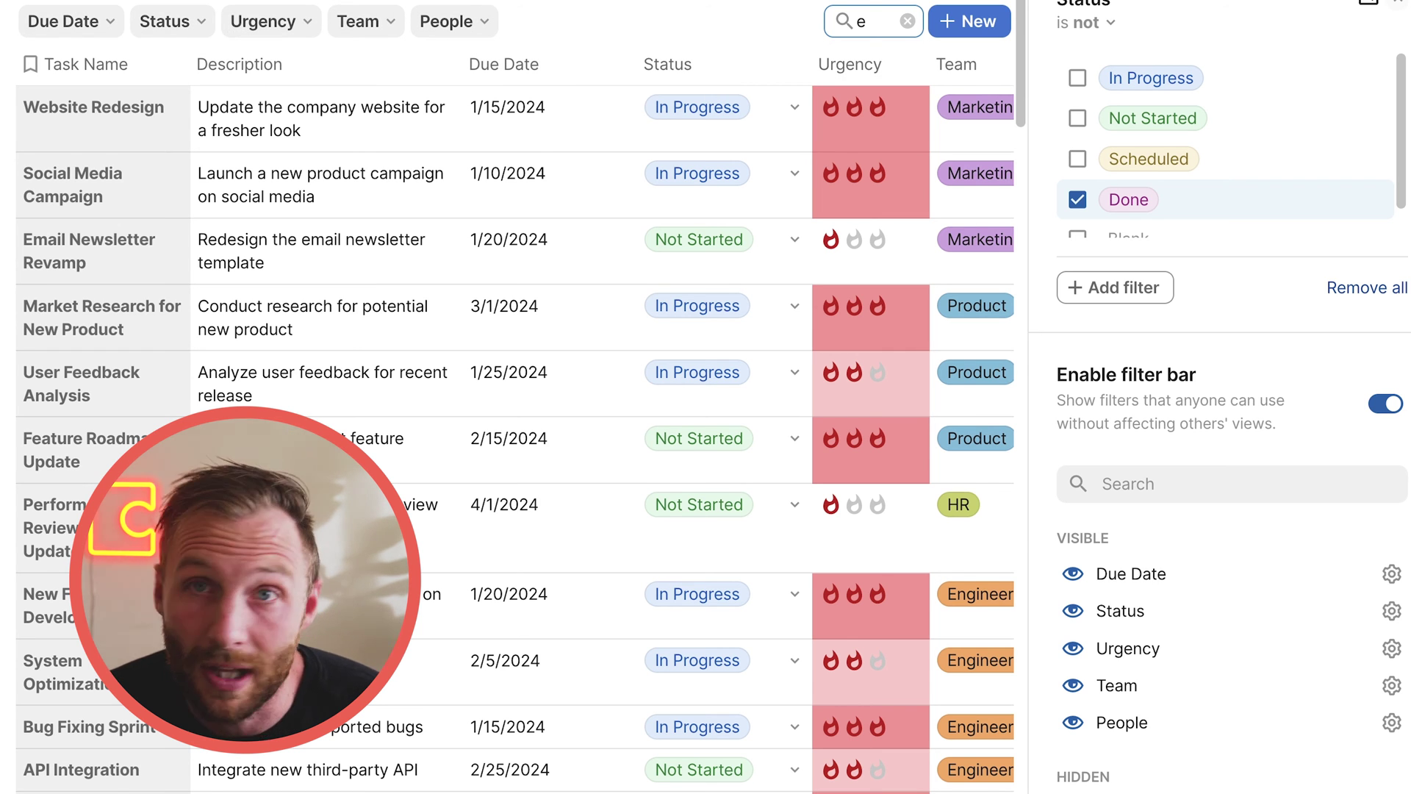
{"action": "key", "text": "Escape"}
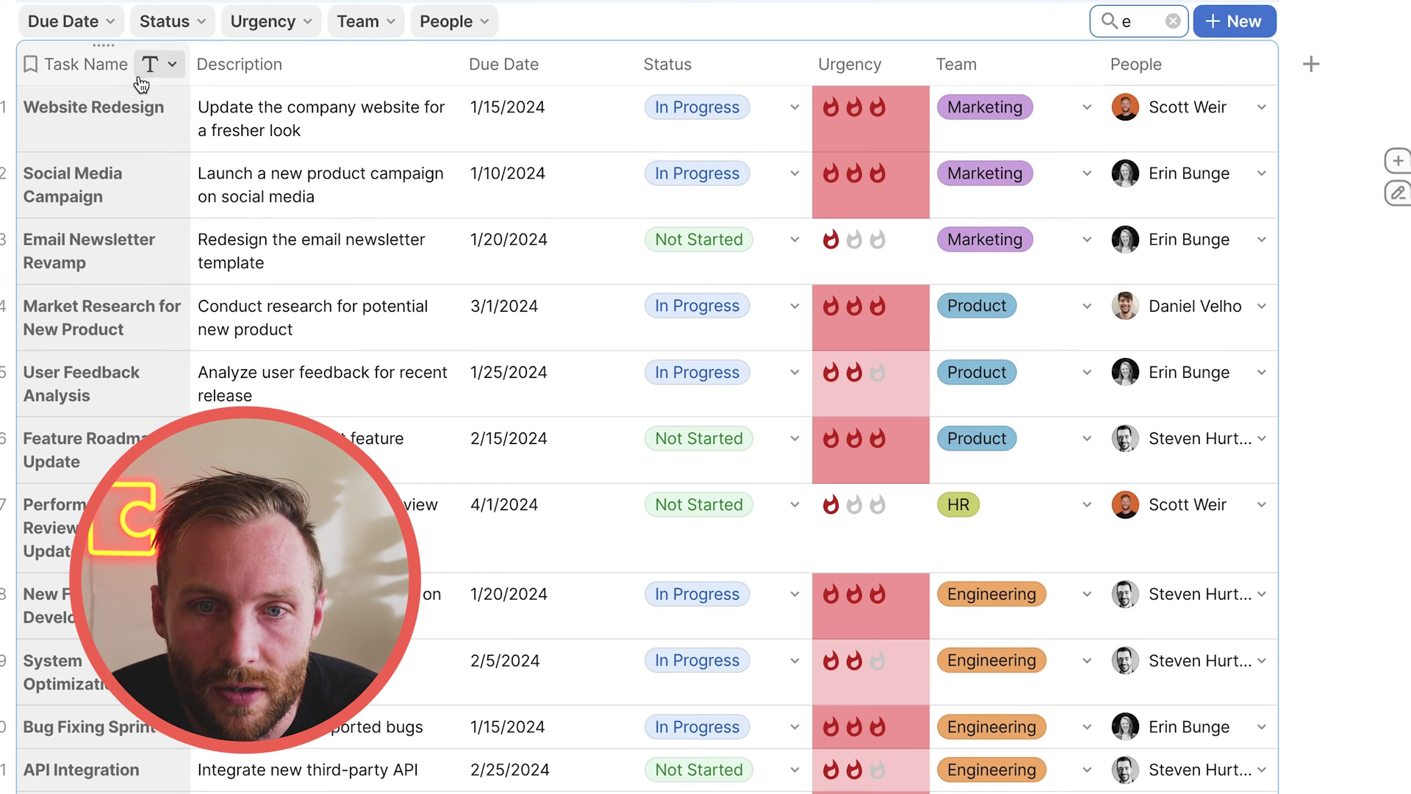
Filter the table to Not Started tasks with the filter bar's Status filter.
{"action": "left_click", "coordinate": [194, 25]}
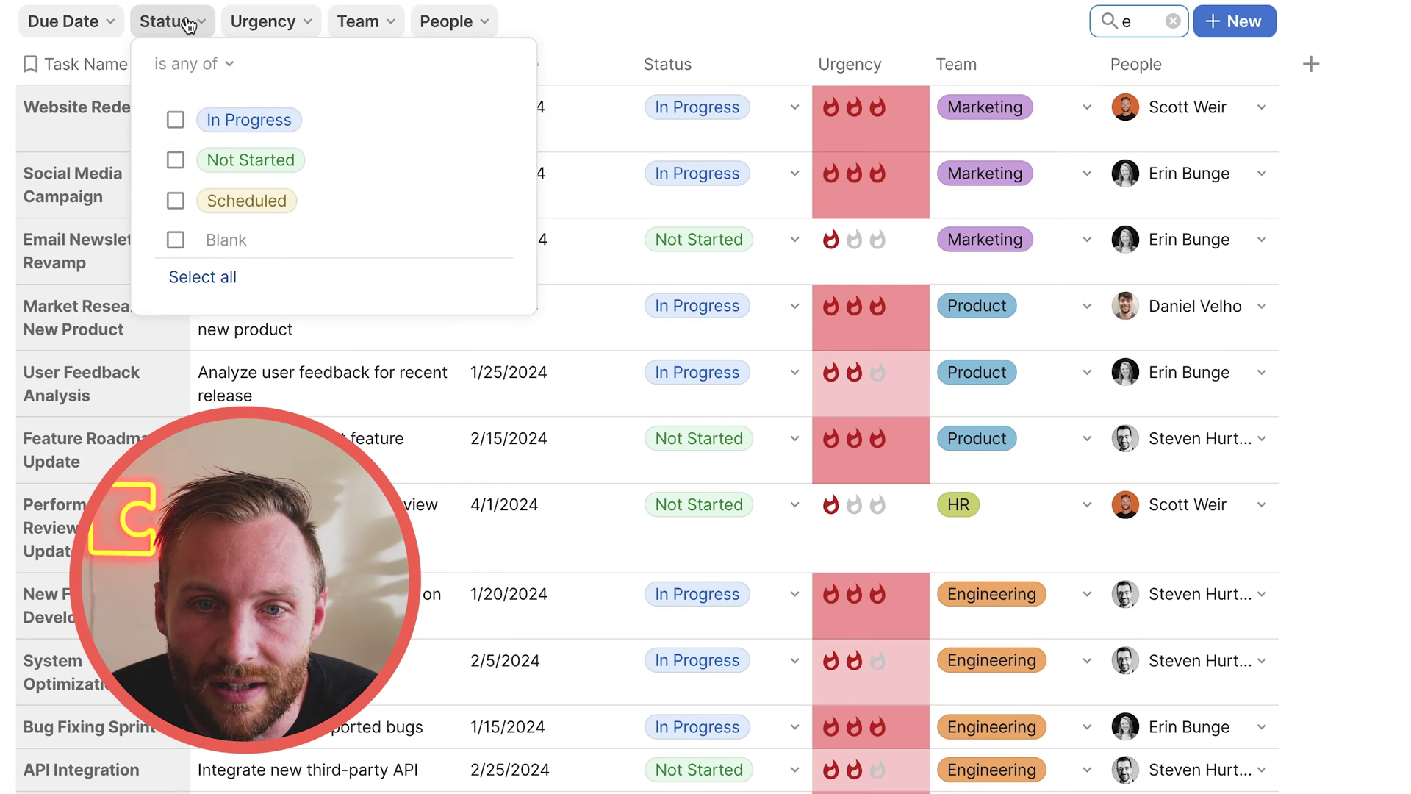
{"action": "left_click", "coordinate": [177, 161]}
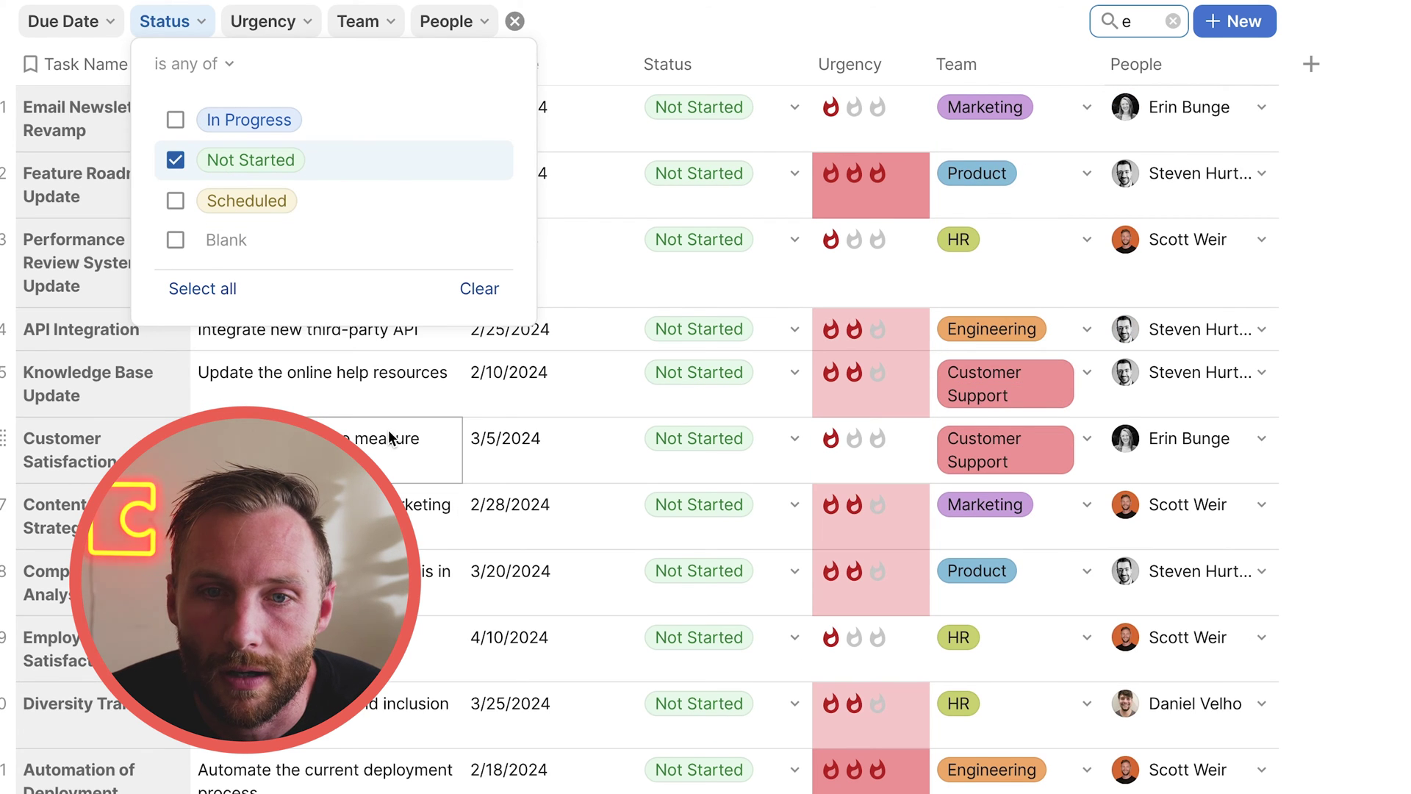
{"action": "left_click", "coordinate": [340, 283]}
{"action": "left_click", "coordinate": [122, 131]}
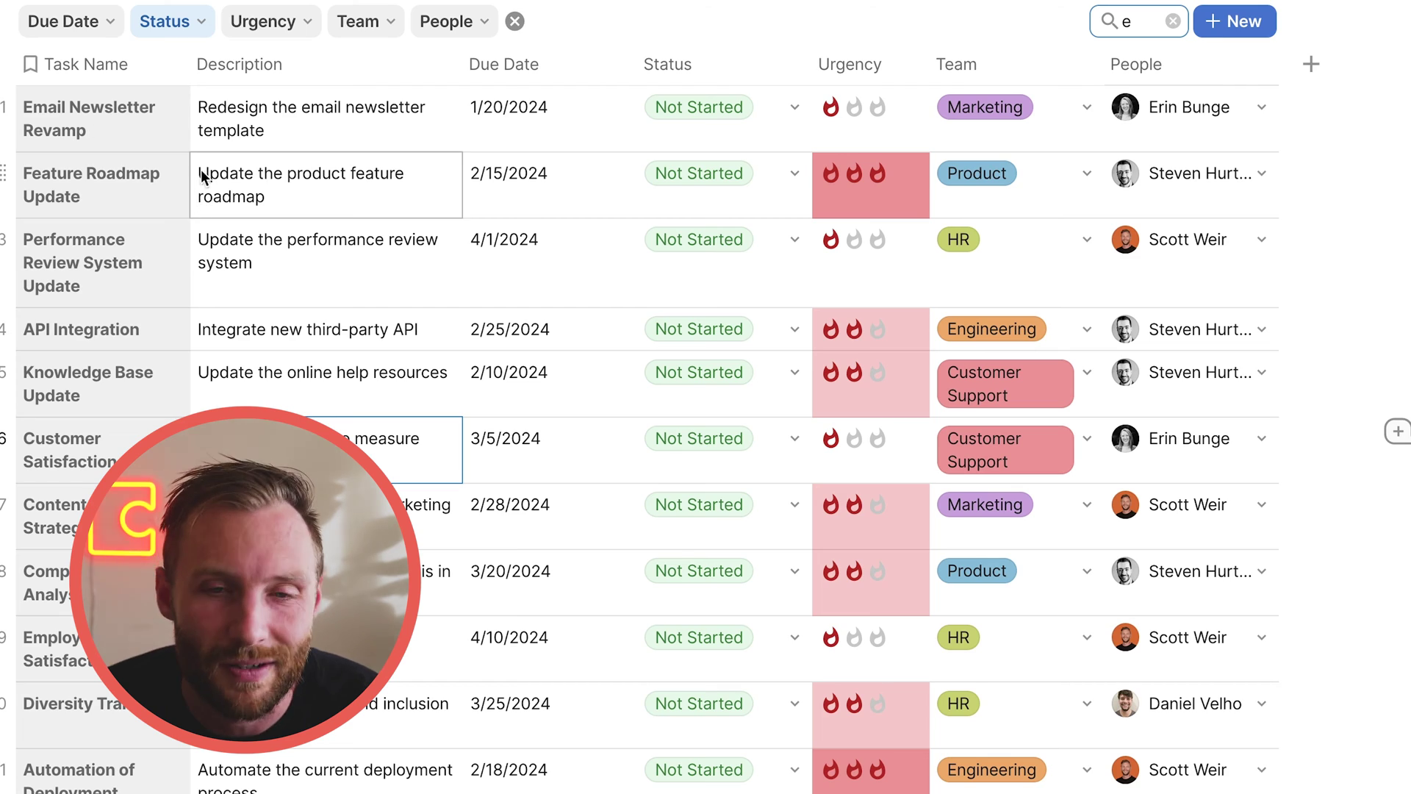
Review the Not Started rows and clear the Status selection from the filter bar.
{"action": "left_click_drag", "start_coordinate": [141, 142], "coordinate": [796, 677]}
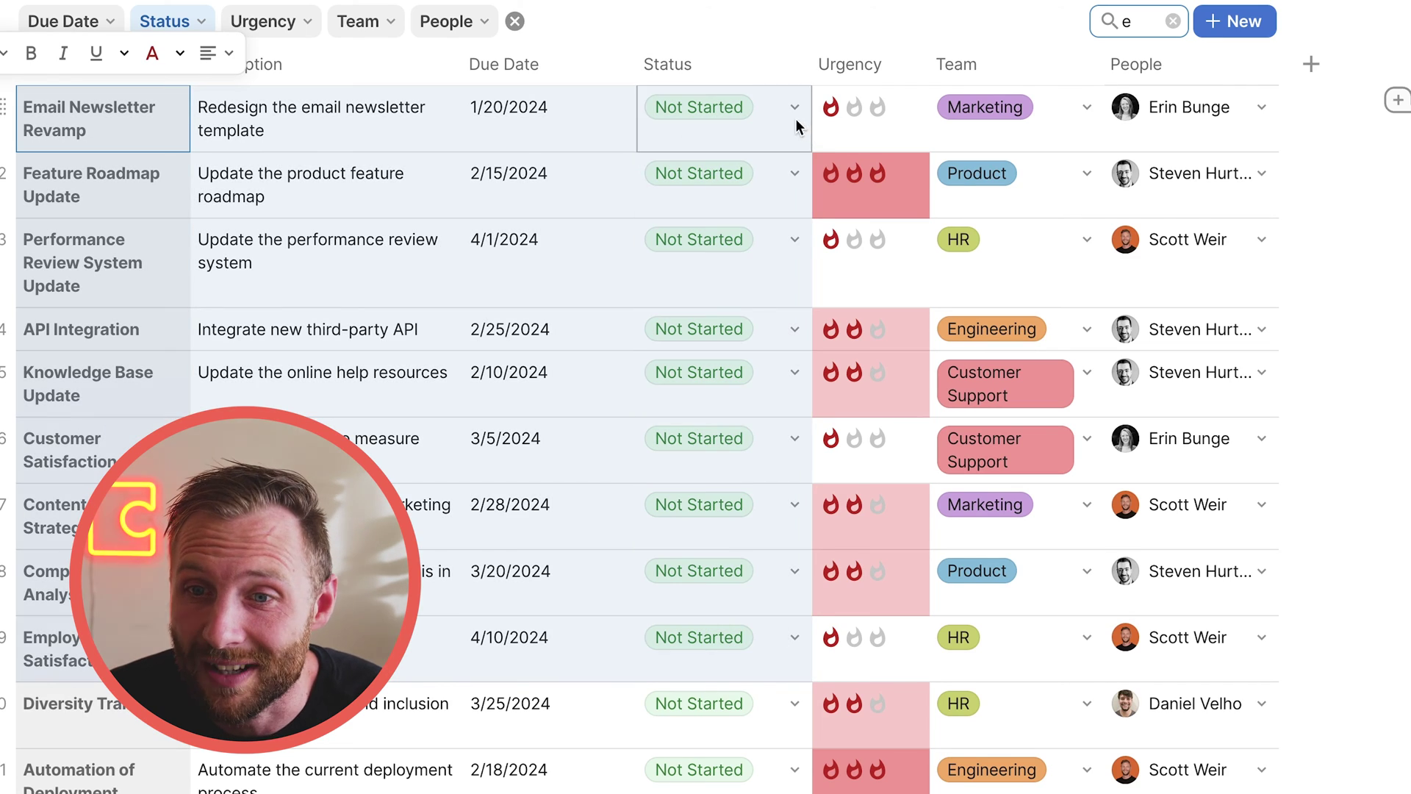
{"action": "left_click_drag", "start_coordinate": [690, 132], "coordinate": [691, 786]}
{"action": "scroll", "coordinate": [690, 441], "scroll_direction": "down", "scroll_amount": 10}
{"action": "scroll", "coordinate": [750, 735], "scroll_direction": "up", "scroll_amount": 10}
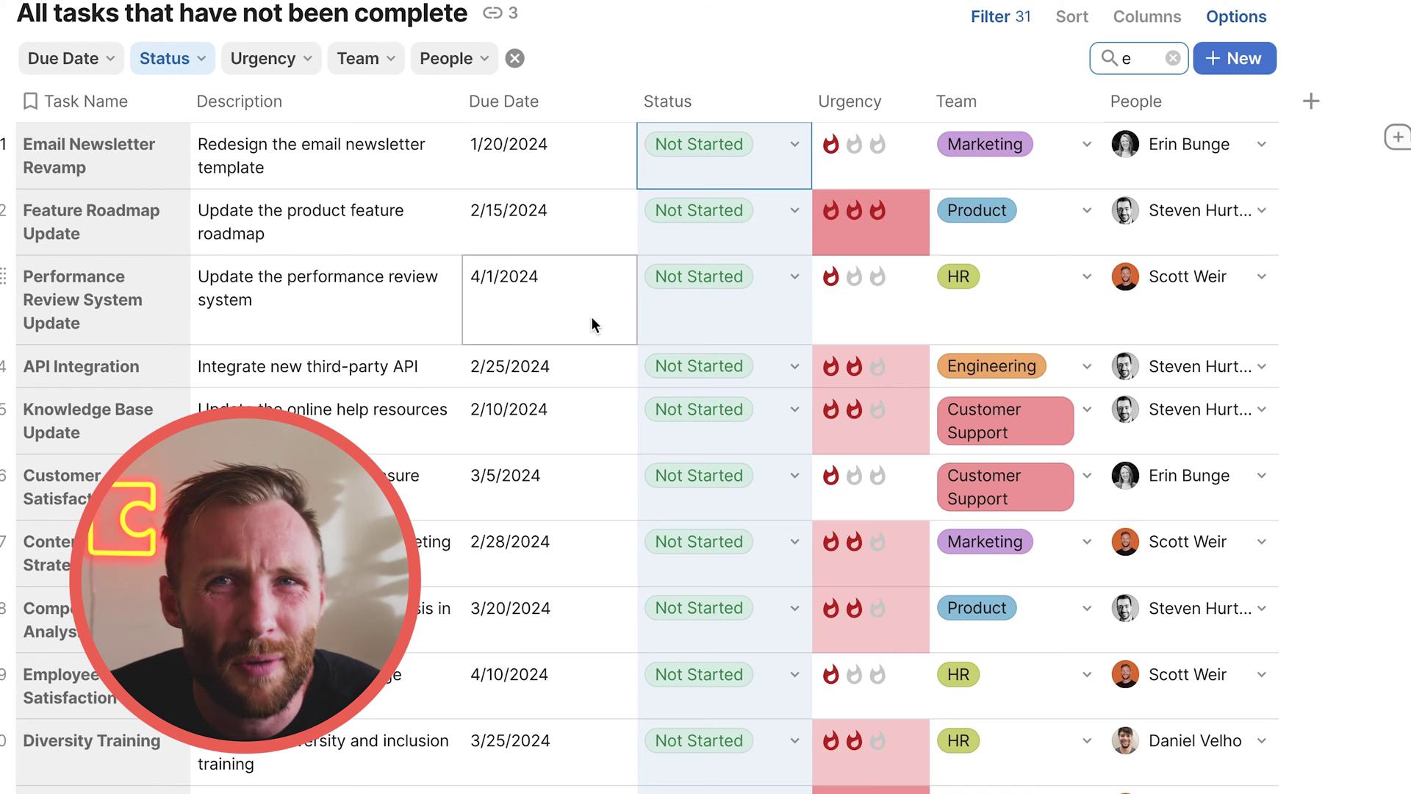
{"action": "left_click", "coordinate": [516, 59]}
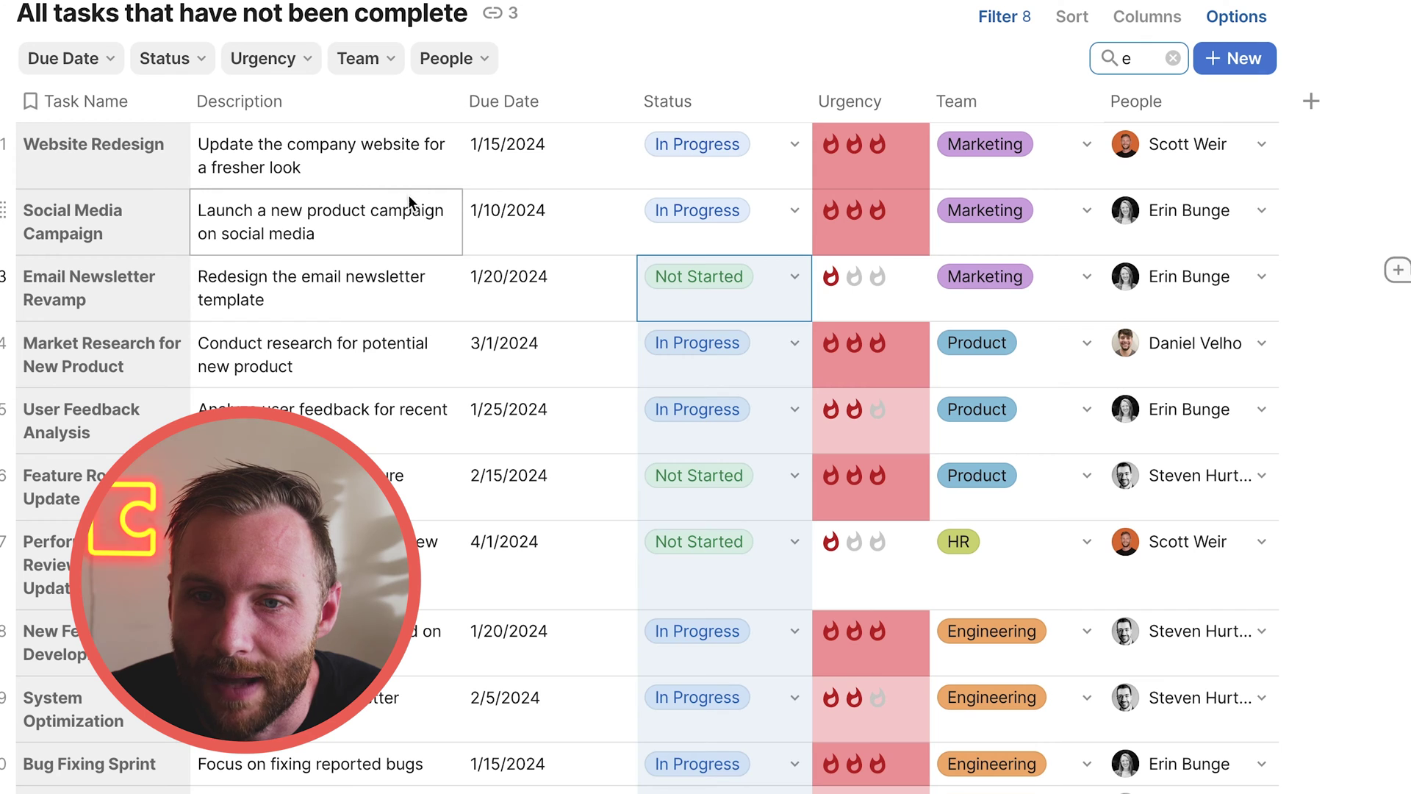
Filter the table to Not Started tasks with an urgency of at least three flames through the filter bar.
{"action": "left_click", "coordinate": [331, 158]}
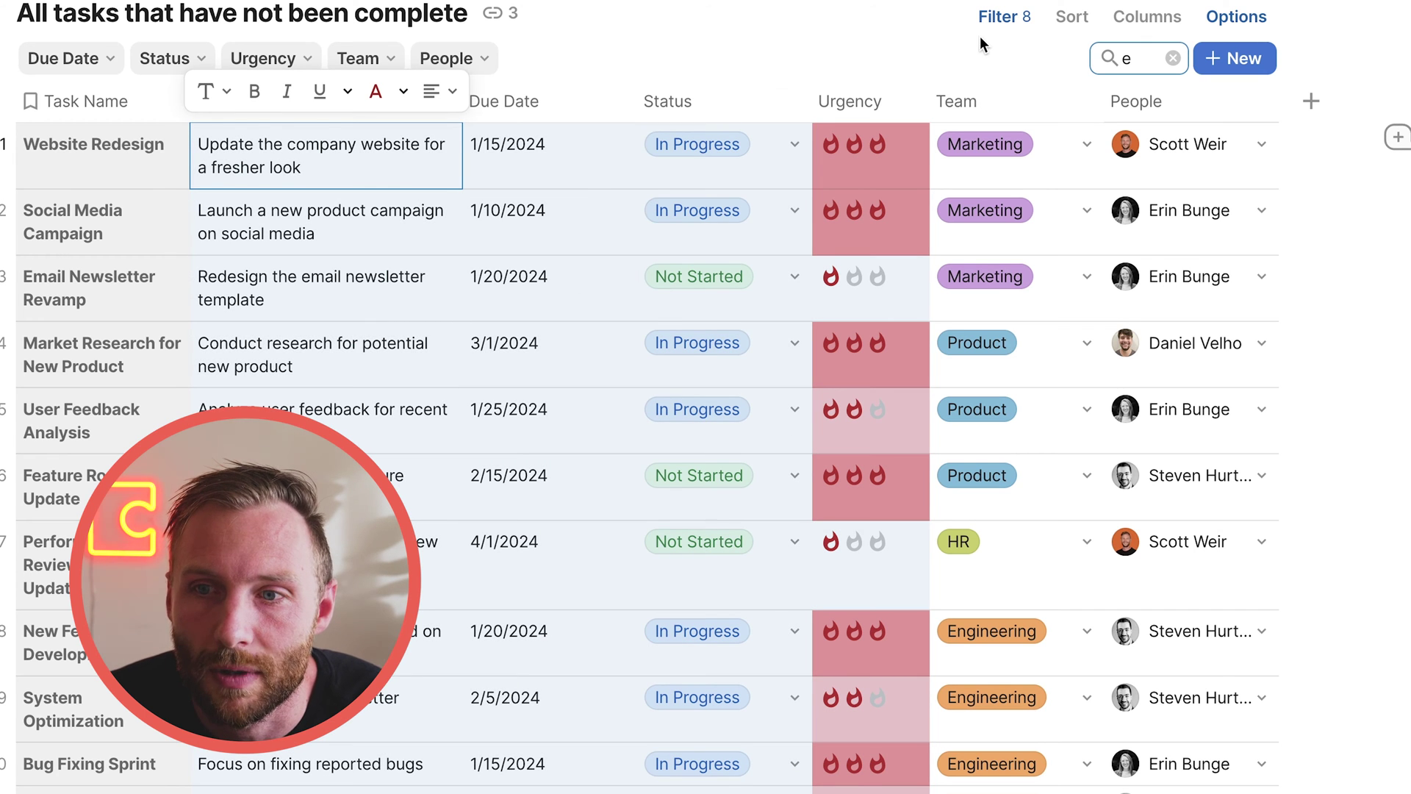
{"action": "left_click", "coordinate": [201, 60]}
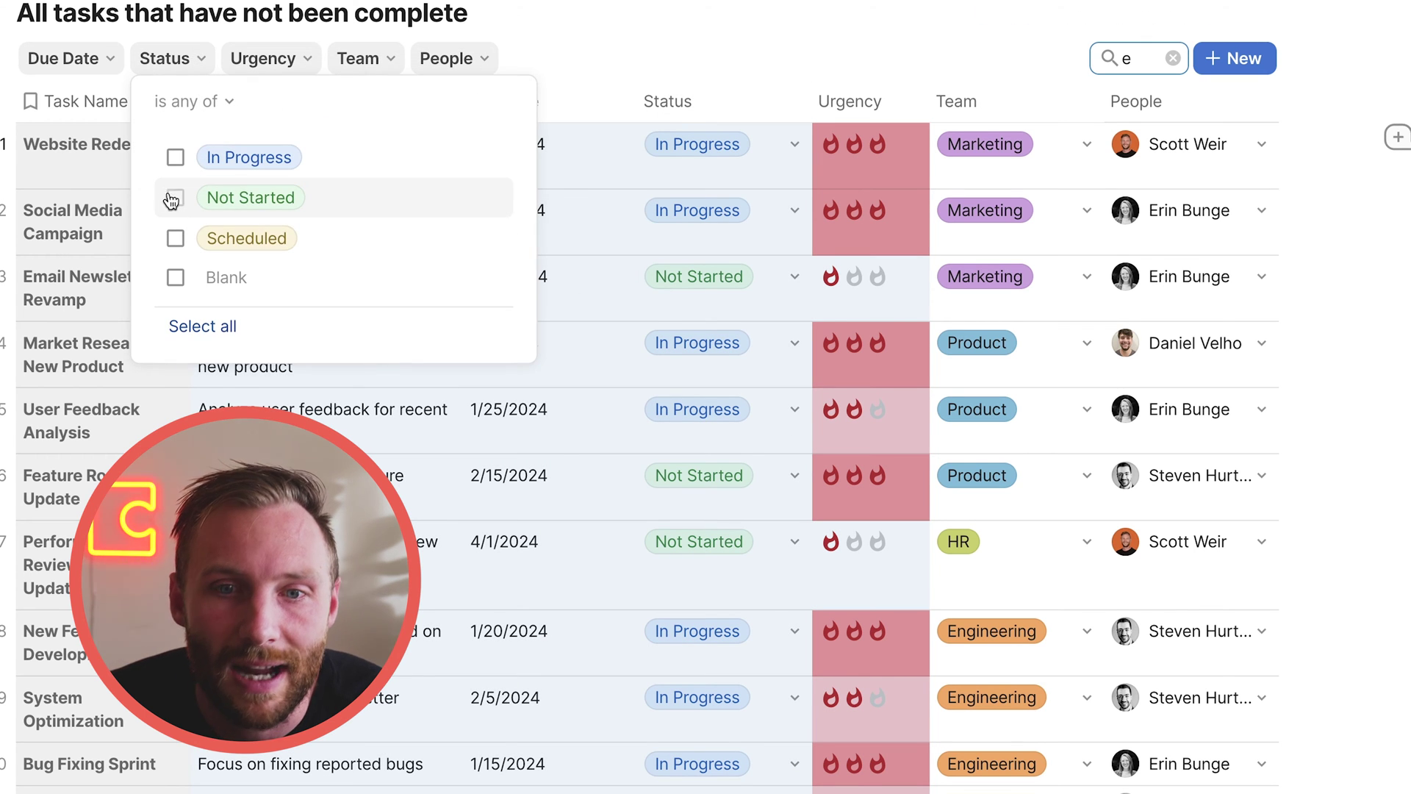
{"action": "left_click", "coordinate": [175, 197]}
{"action": "key", "text": "Escape"}
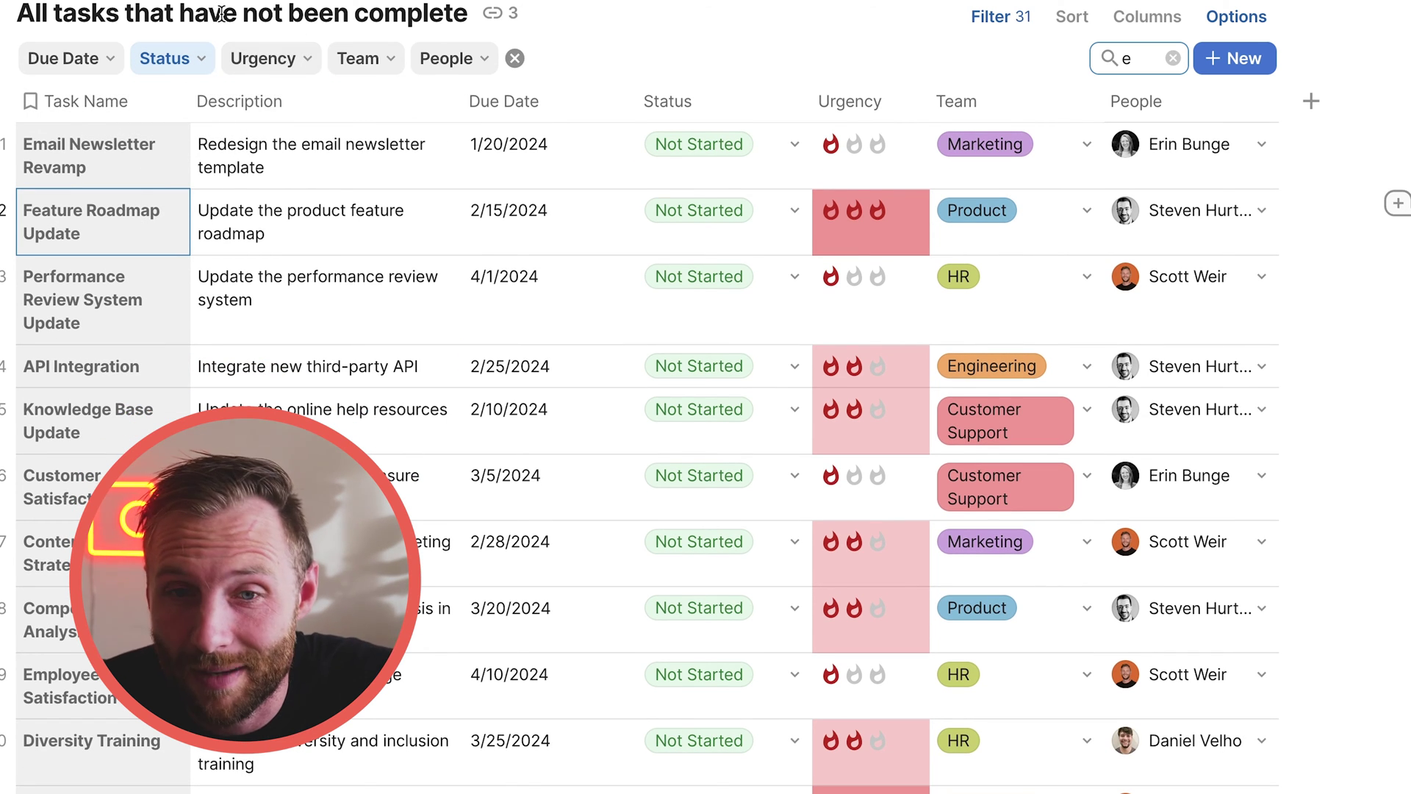
{"action": "left_click", "coordinate": [310, 62]}
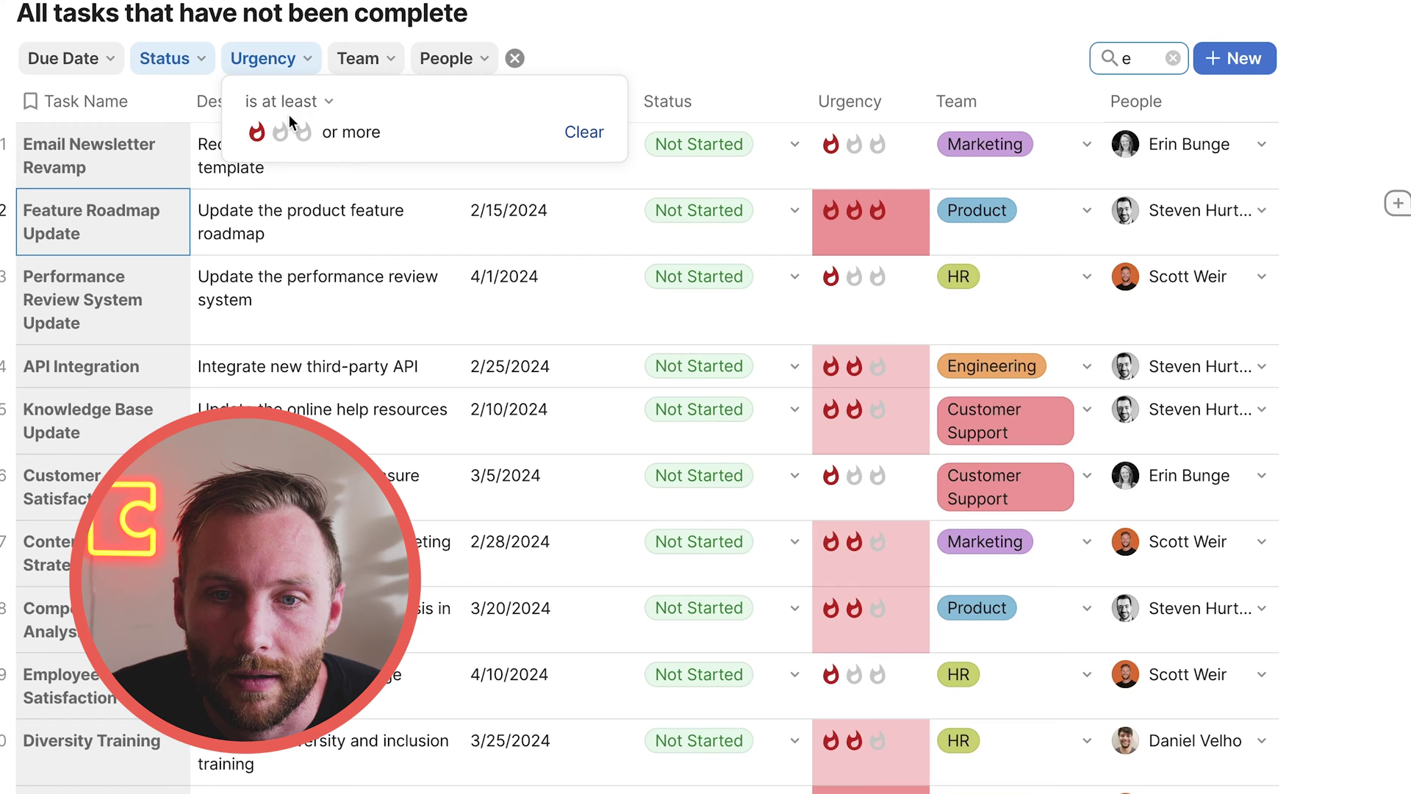
{"action": "left_click", "coordinate": [302, 135]}
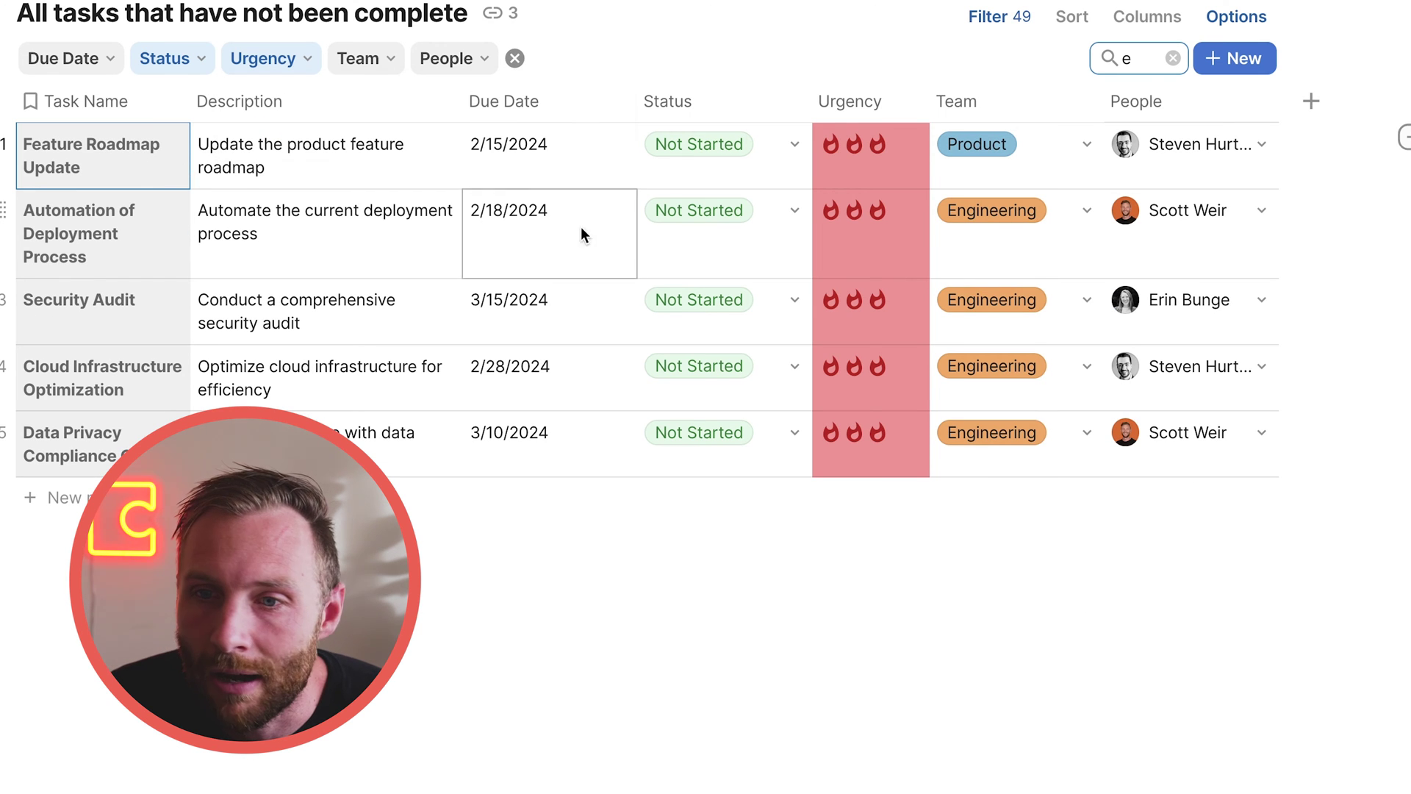
{"action": "left_click_drag", "start_coordinate": [677, 179], "coordinate": [704, 493]}
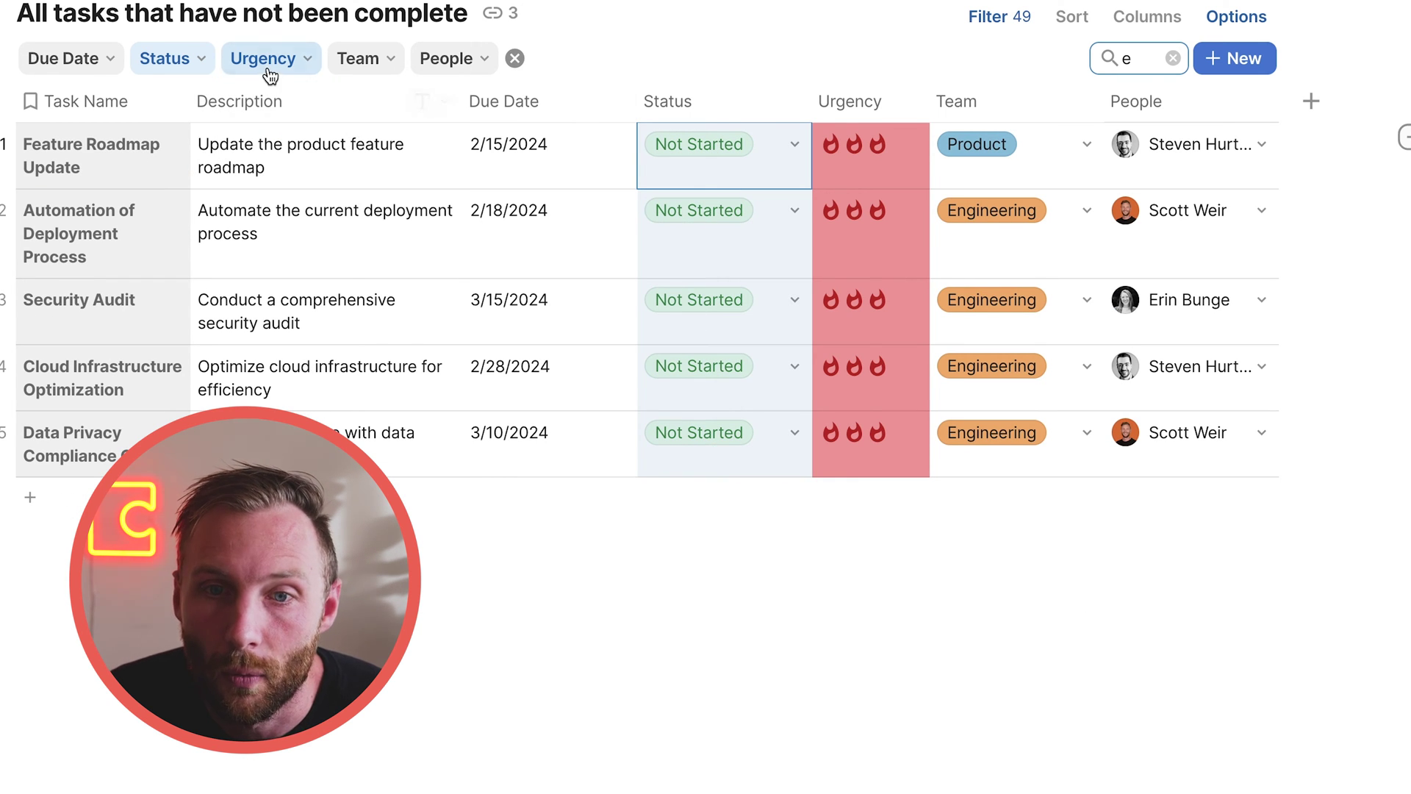
Clear all filter bar selections and the table's search term.
{"action": "left_click", "coordinate": [517, 66]}
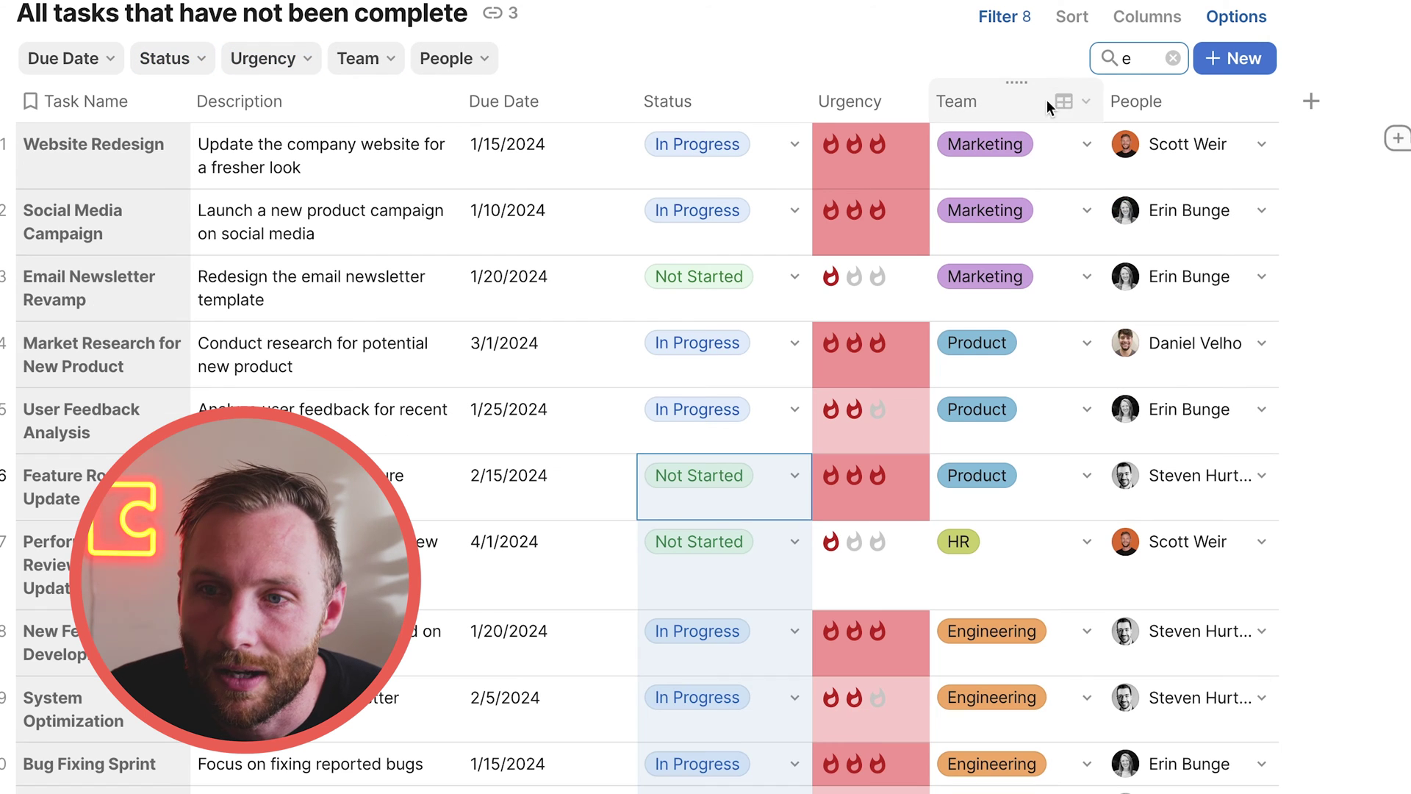
{"action": "left_click", "coordinate": [1173, 58]}
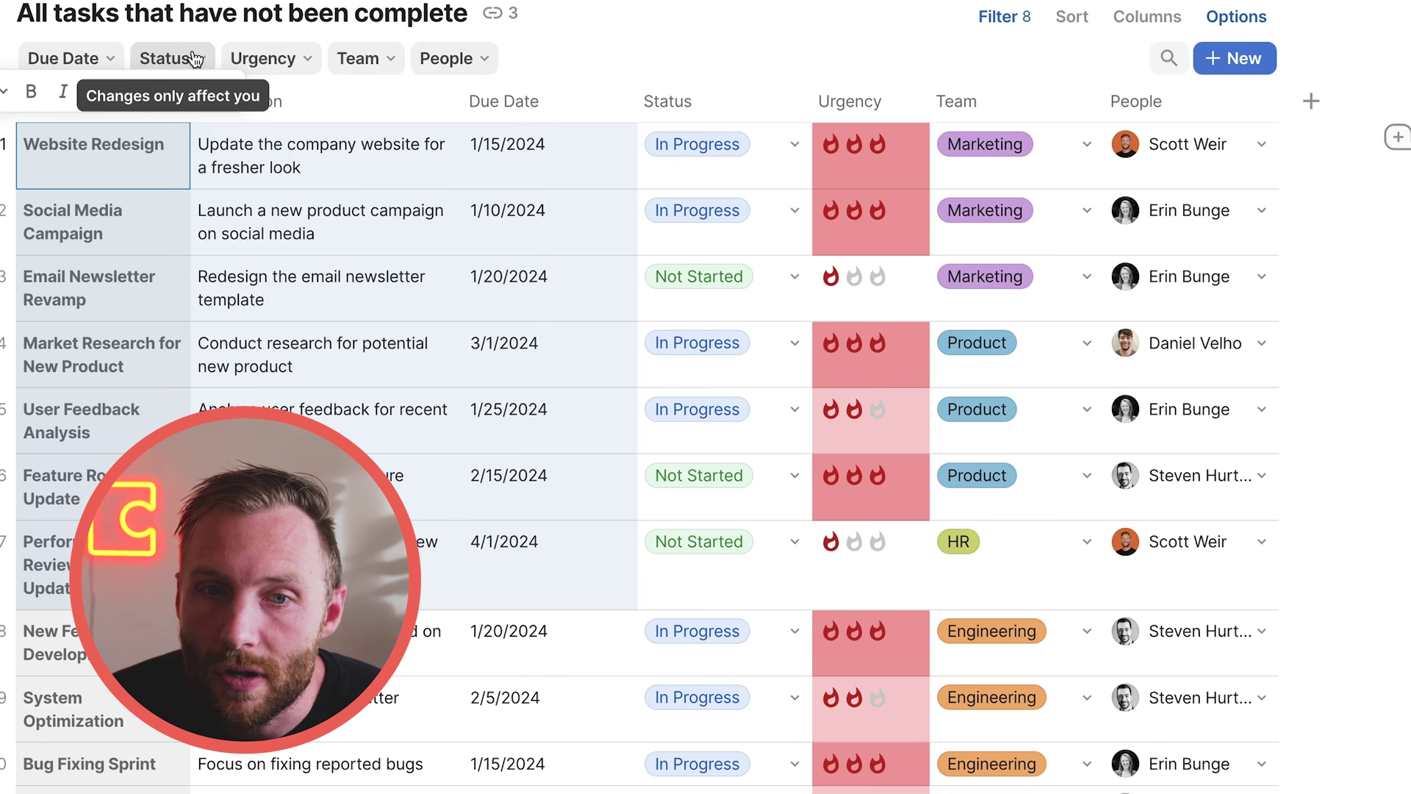
Filter the table to In Progress tasks with the filter bar's Status filter.
{"action": "left_click", "coordinate": [309, 121]}
{"action": "left_click", "coordinate": [175, 157]}
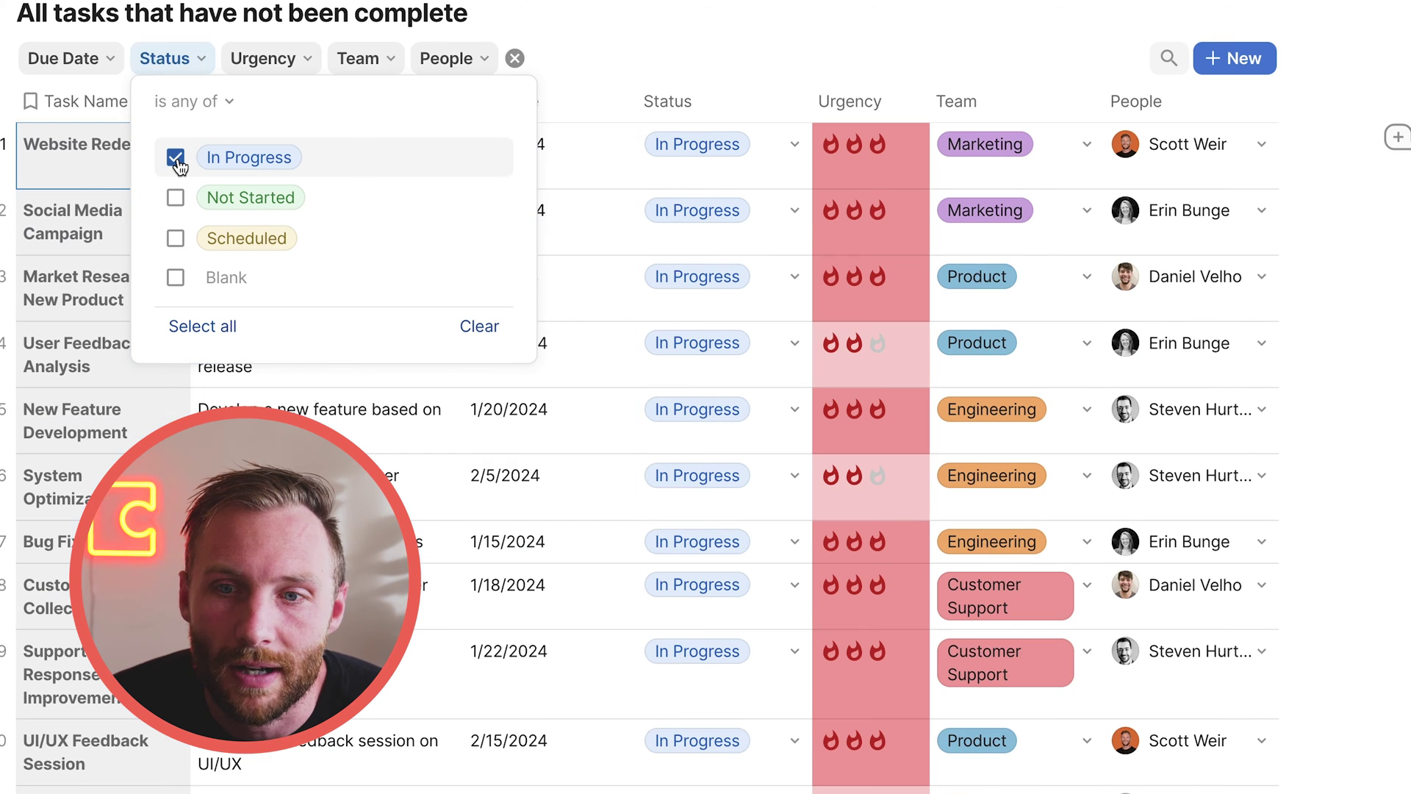
{"action": "left_click", "coordinate": [580, 227]}
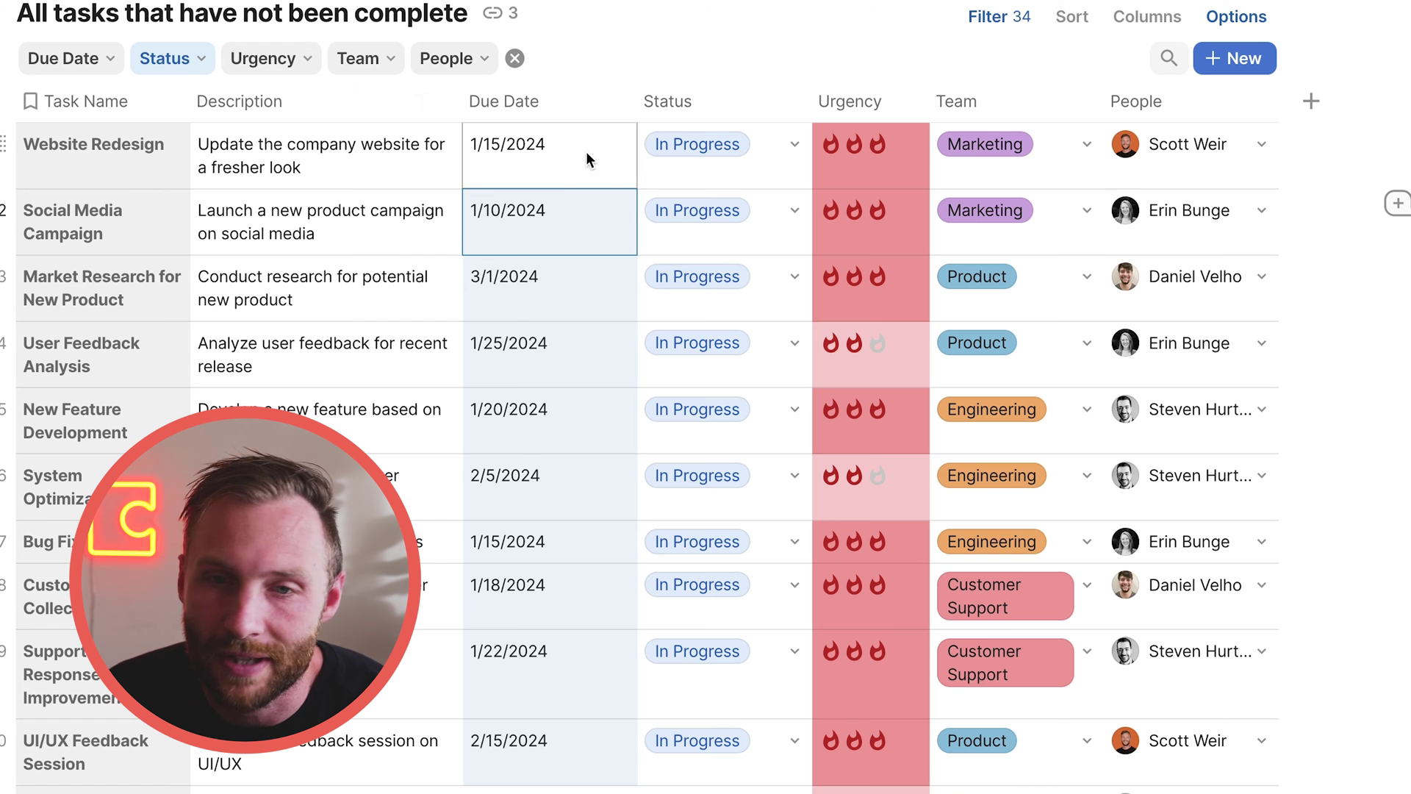
{"action": "left_click", "coordinate": [562, 166]}
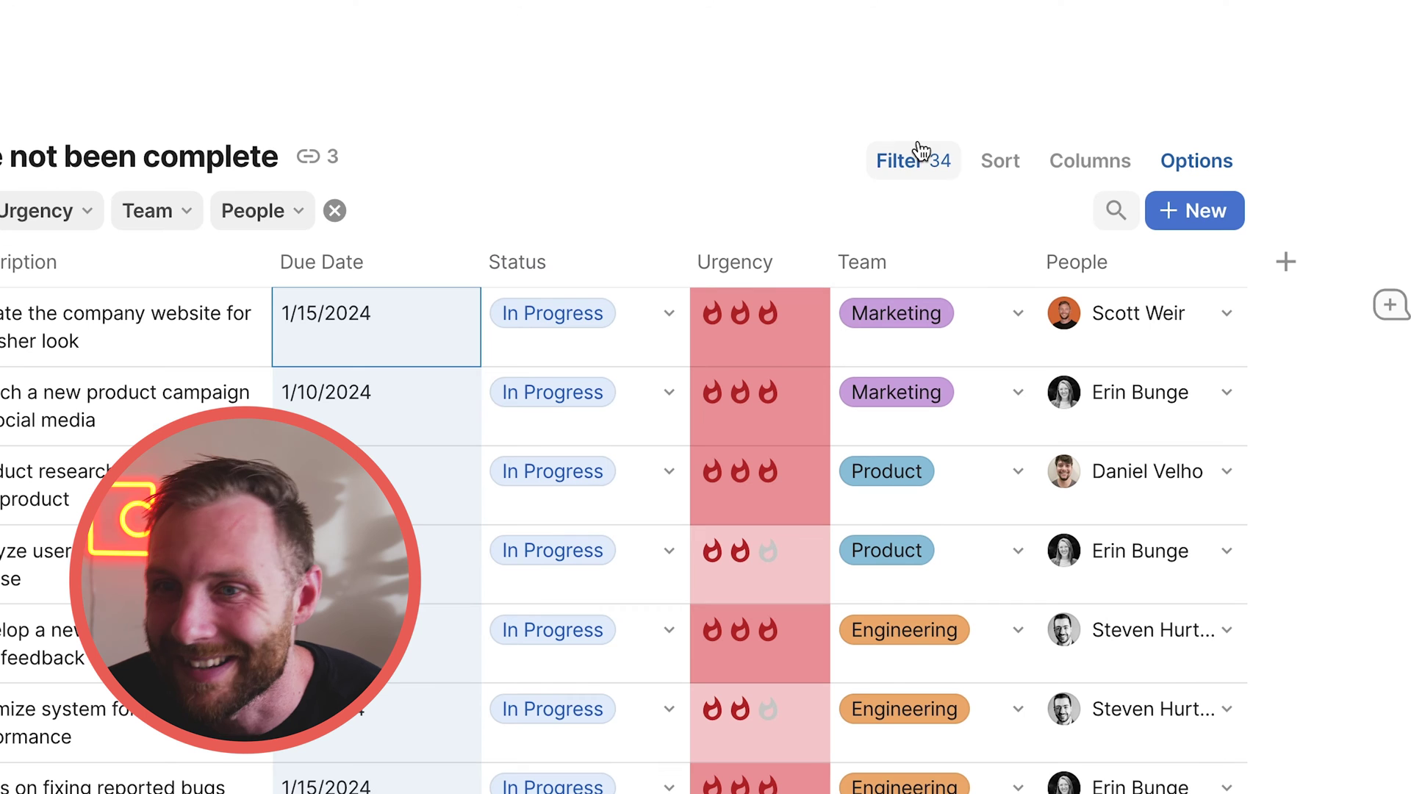
Inspect the table's built-in Status filter in the filter settings and close them.
{"action": "left_click", "coordinate": [920, 157]}
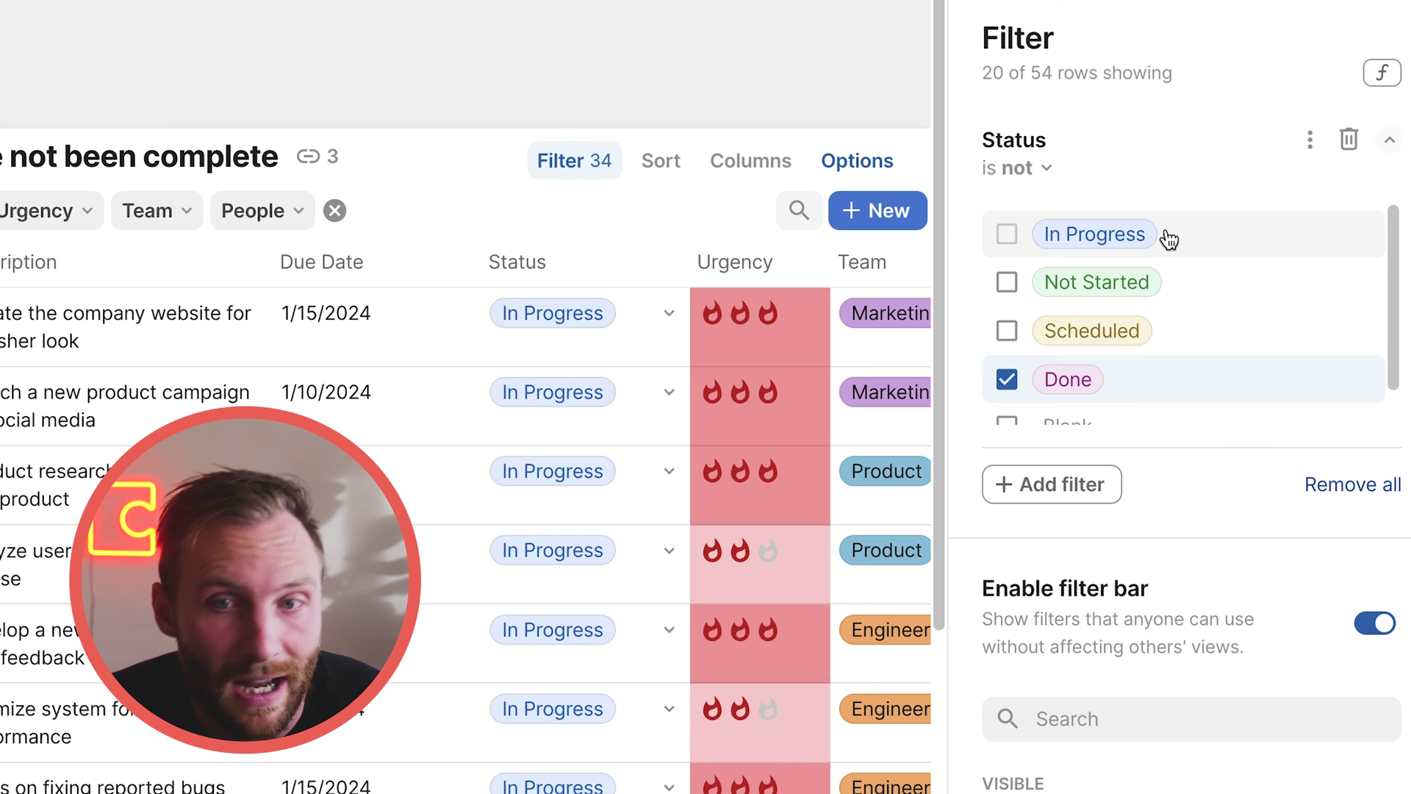
{"action": "key", "text": "Escape"}
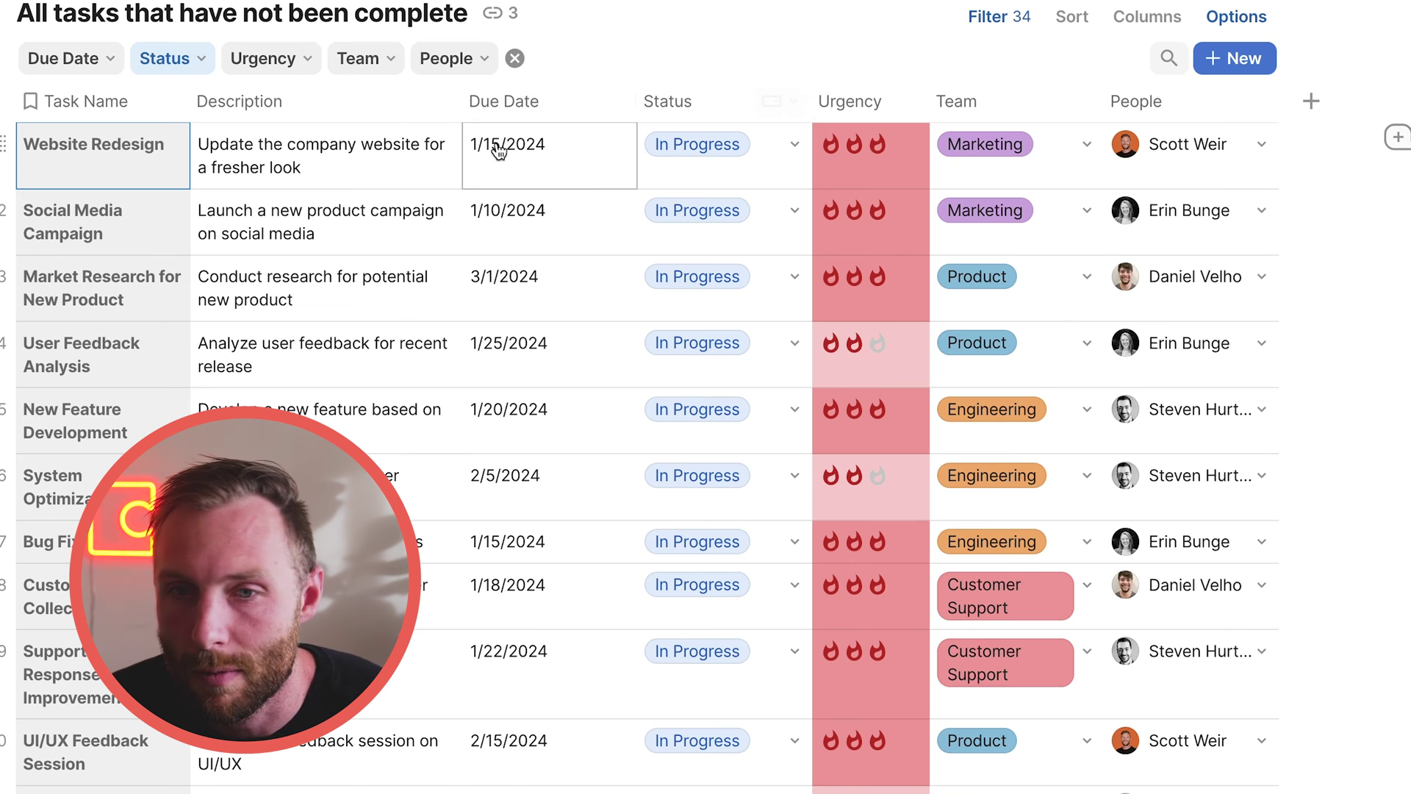
{"action": "left_click", "coordinate": [418, 156]}
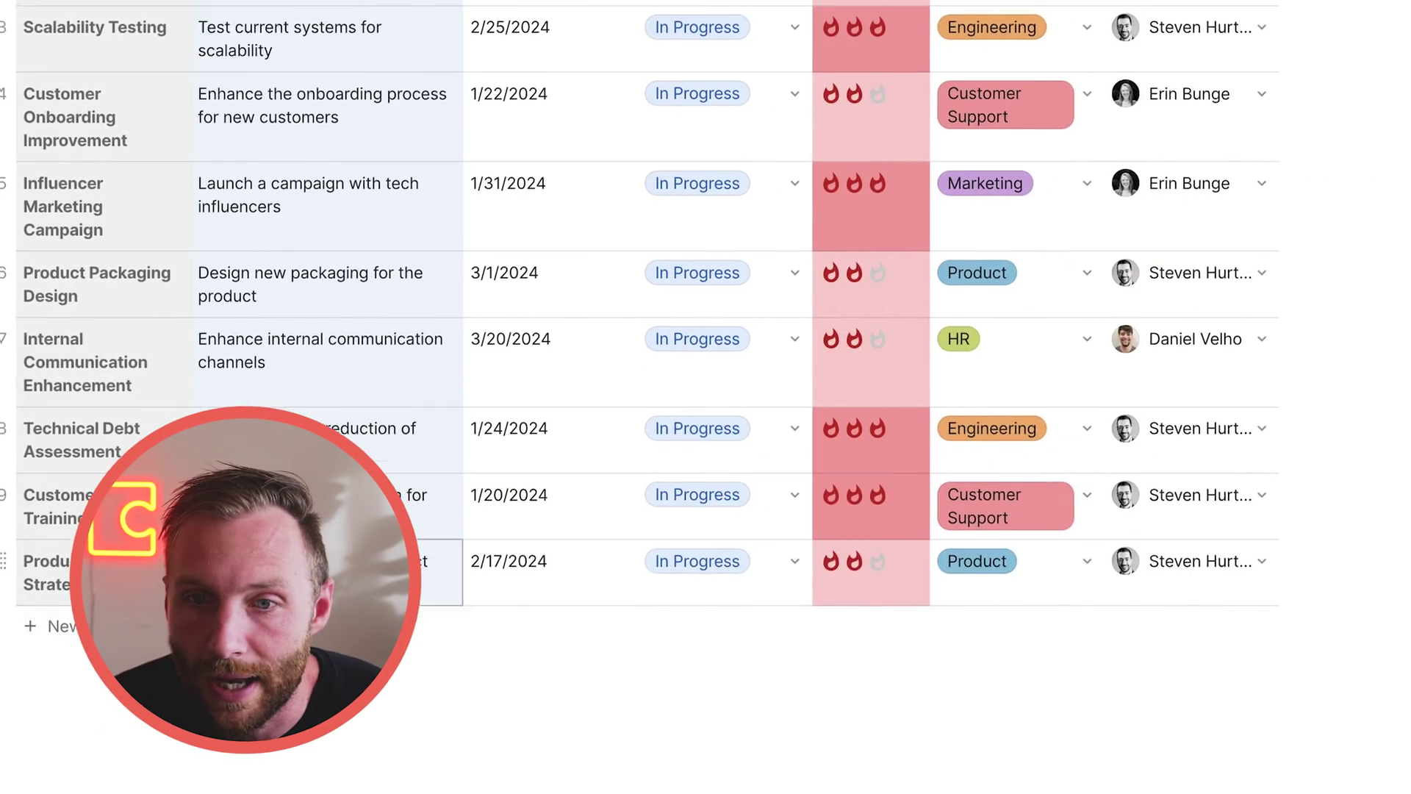
Clear the In Progress selection from the filter bar.
{"action": "left_click", "coordinate": [419, 157]}
{"action": "left_click", "coordinate": [312, 64]}
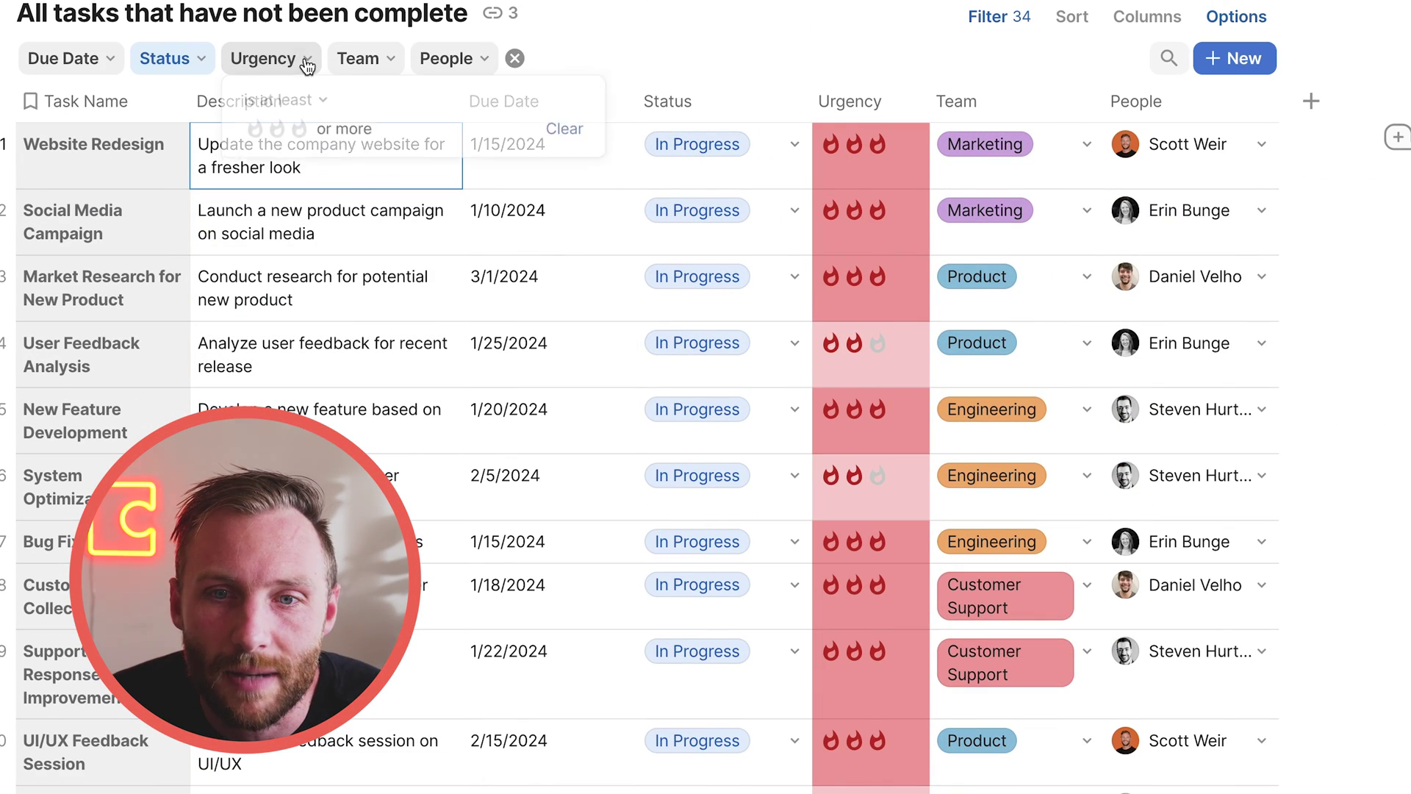
{"action": "left_click", "coordinate": [514, 58]}
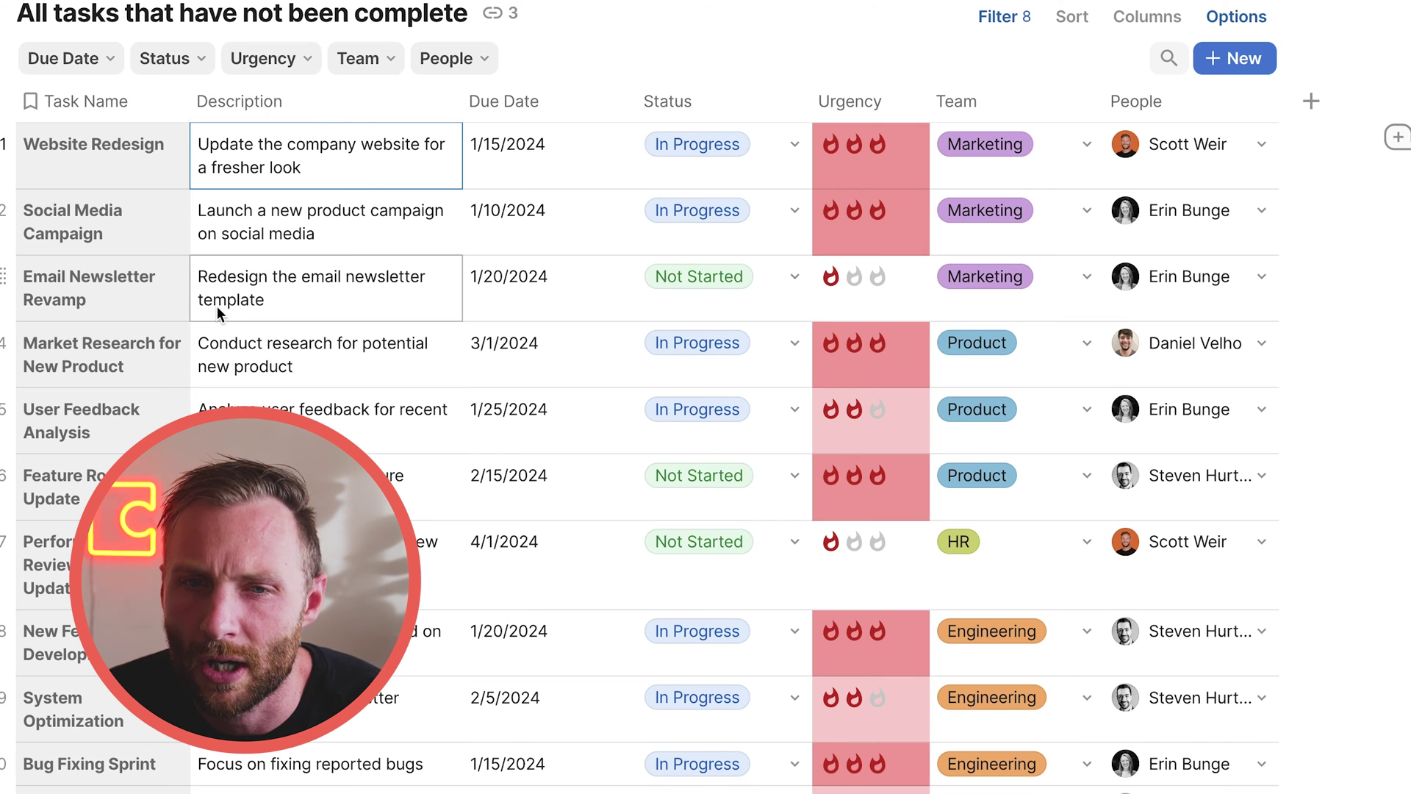
Filter the table to tasks whose Urgency is equal to one flame through the filter bar.
{"action": "left_click", "coordinate": [311, 63]}
{"action": "left_click", "coordinate": [252, 137]}
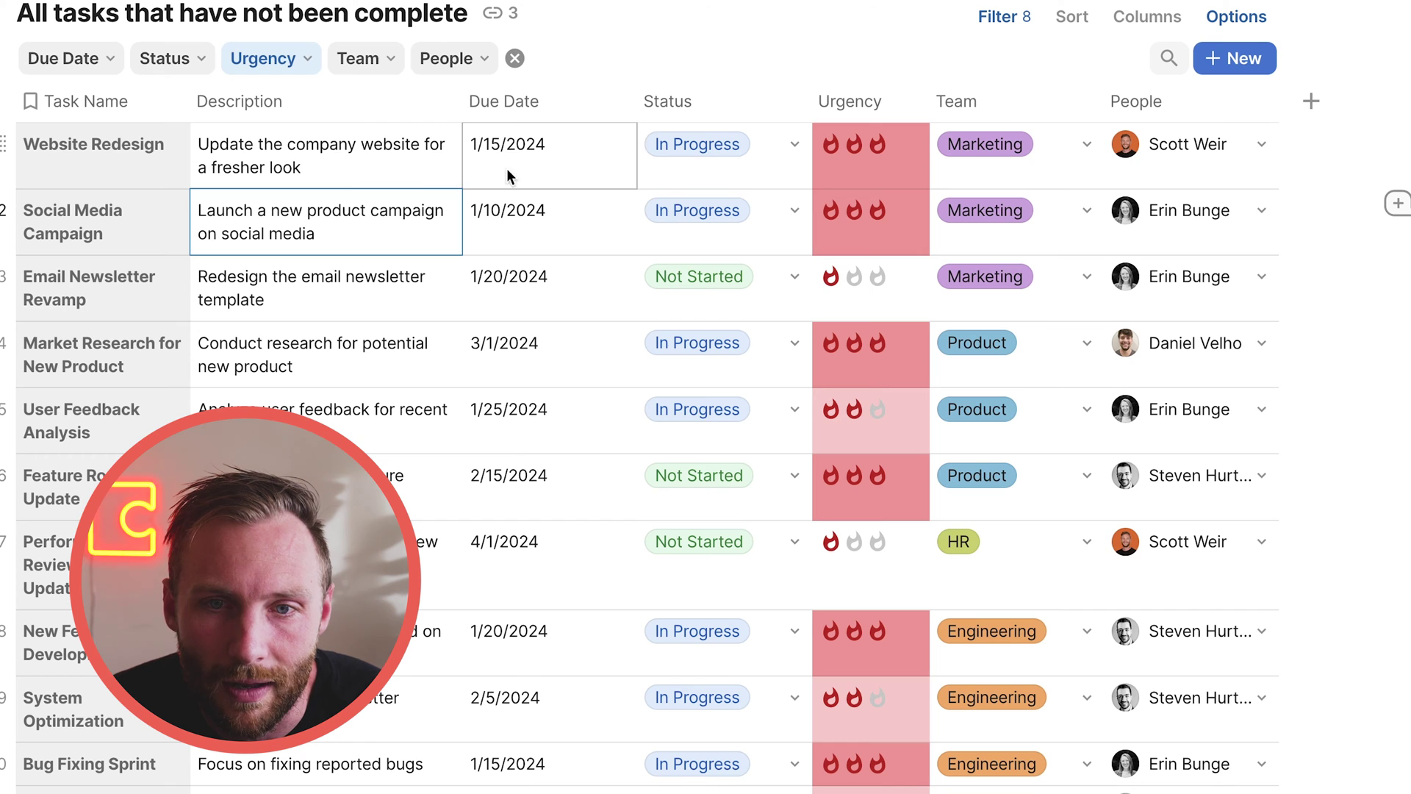
{"action": "left_click", "coordinate": [265, 58]}
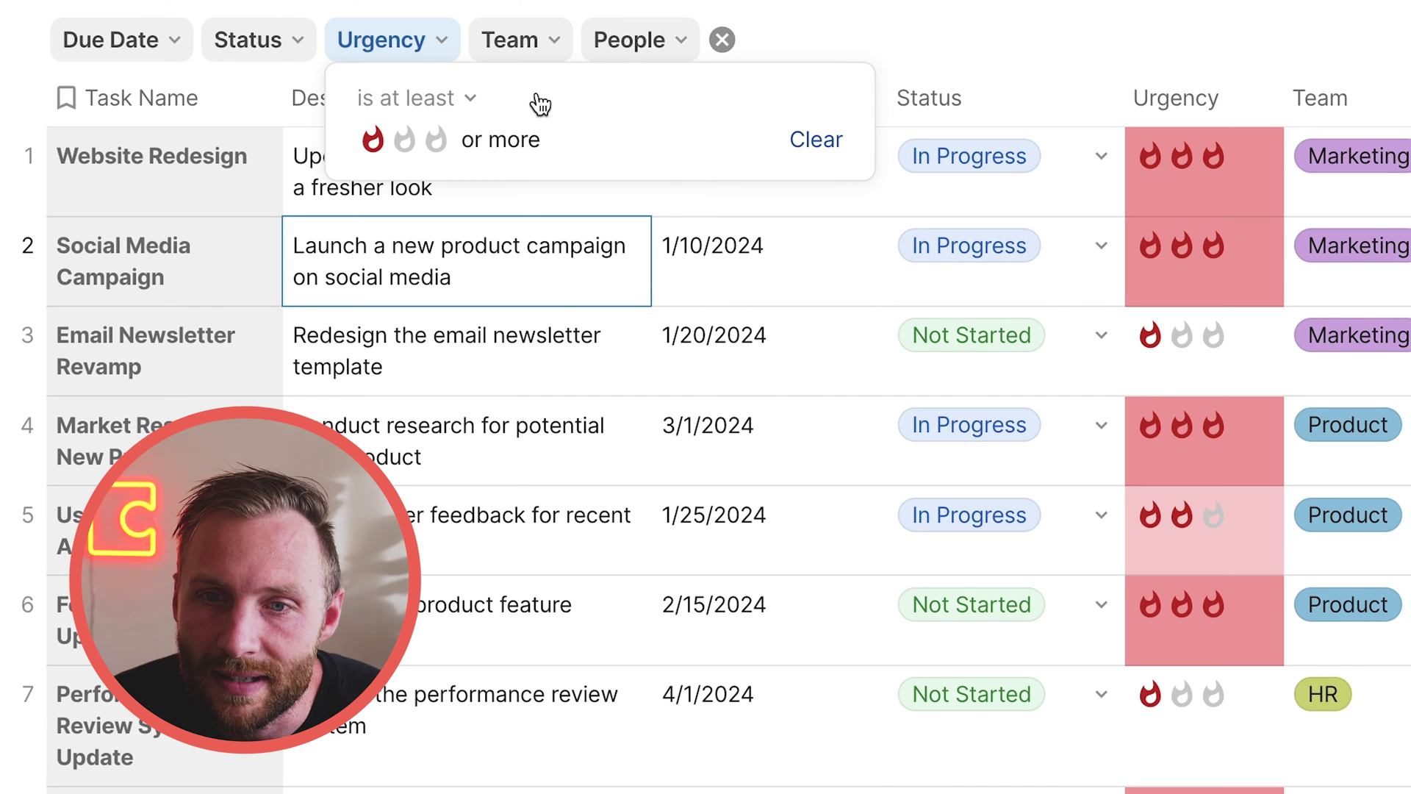
{"action": "left_click", "coordinate": [463, 100]}
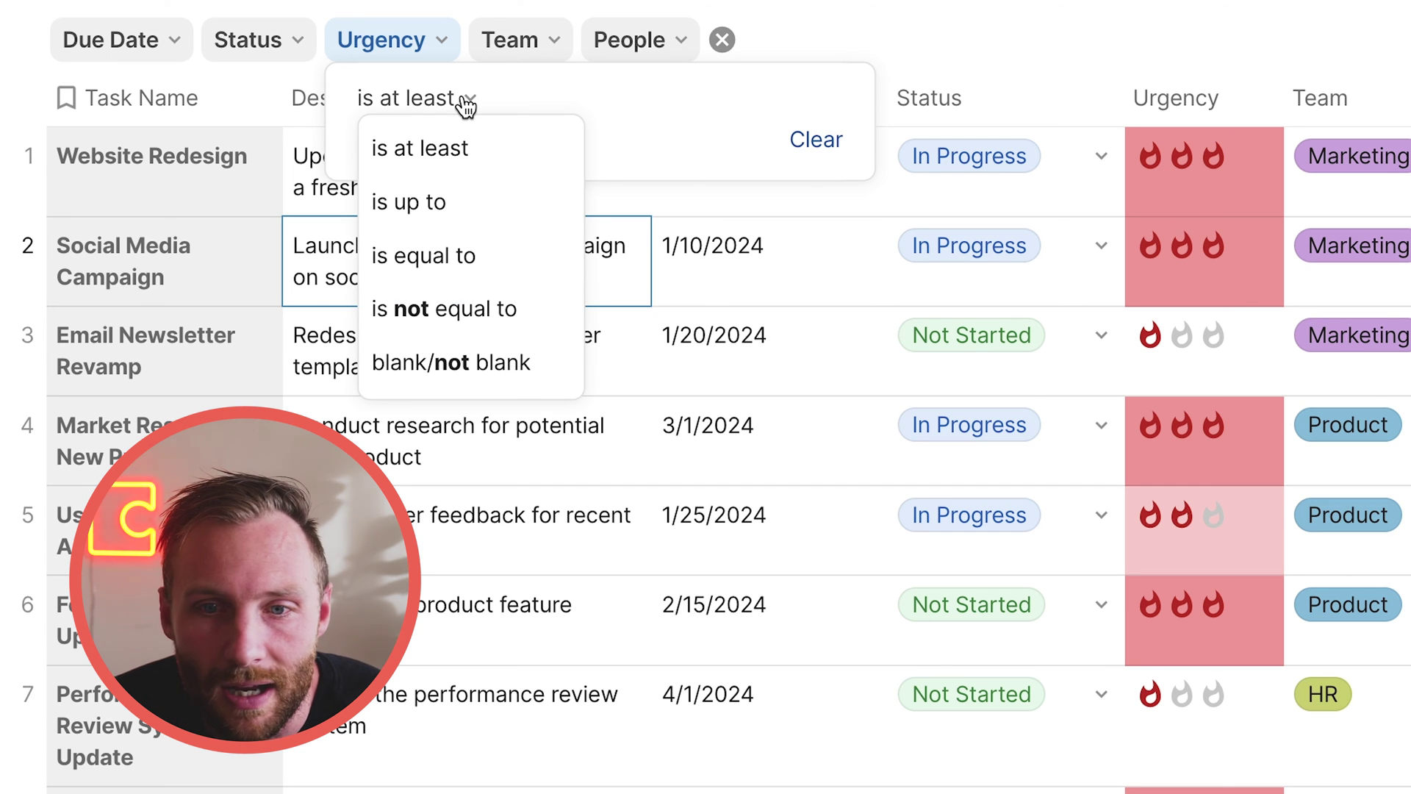
{"action": "left_click", "coordinate": [453, 257]}
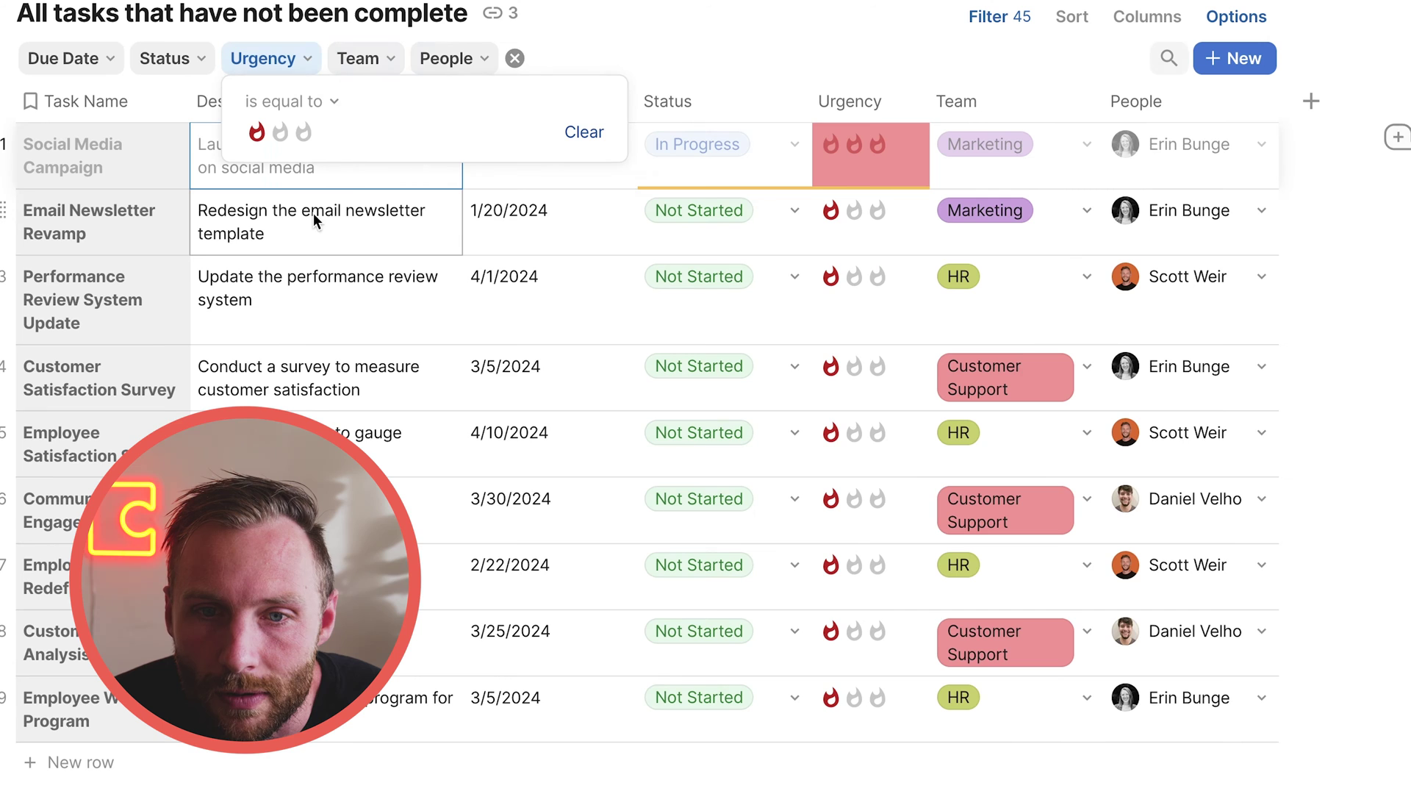
{"action": "left_click", "coordinate": [422, 339]}
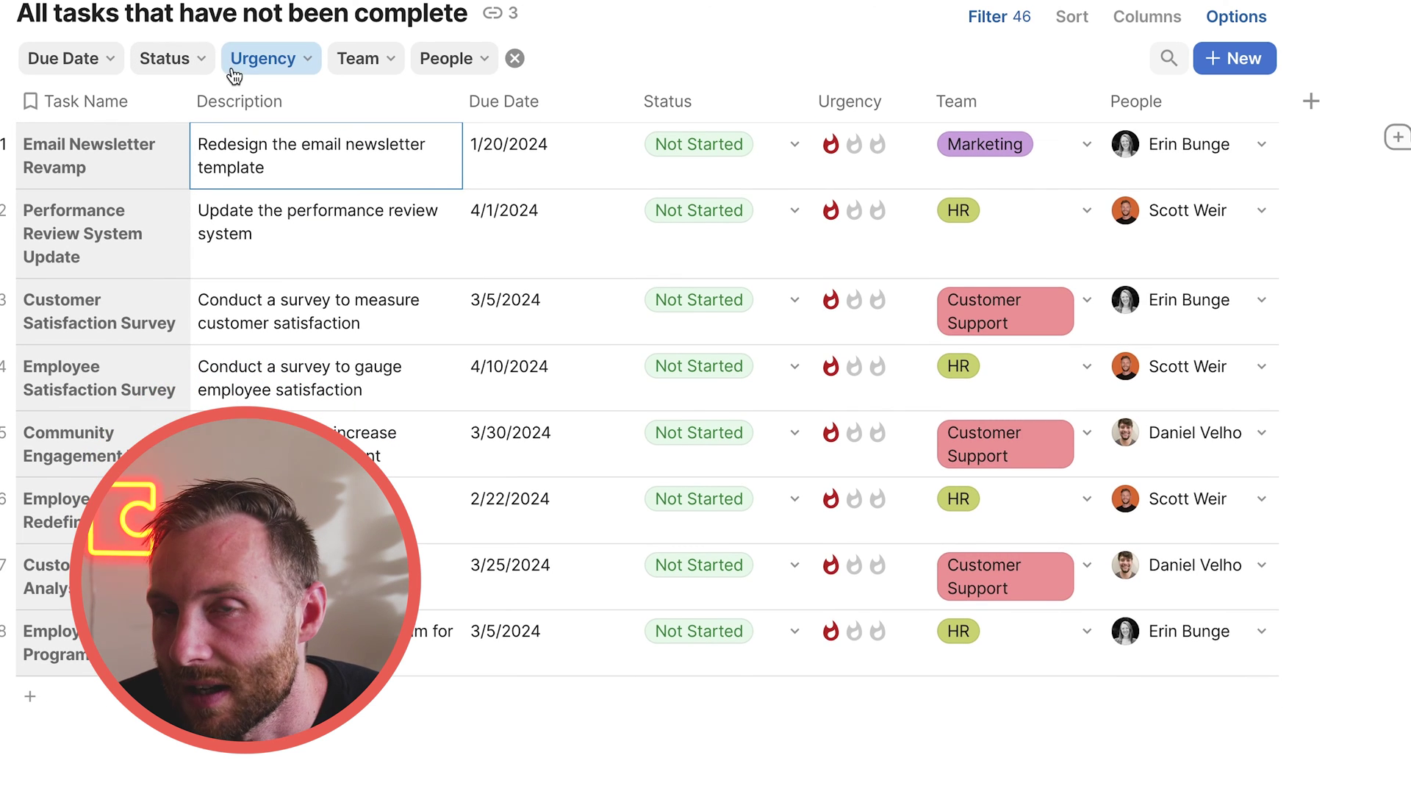
Look over the one-flame tasks and narrow them to a single assignee with the People filter.
{"action": "left_click", "coordinate": [240, 76]}
{"action": "left_click", "coordinate": [245, 228]}
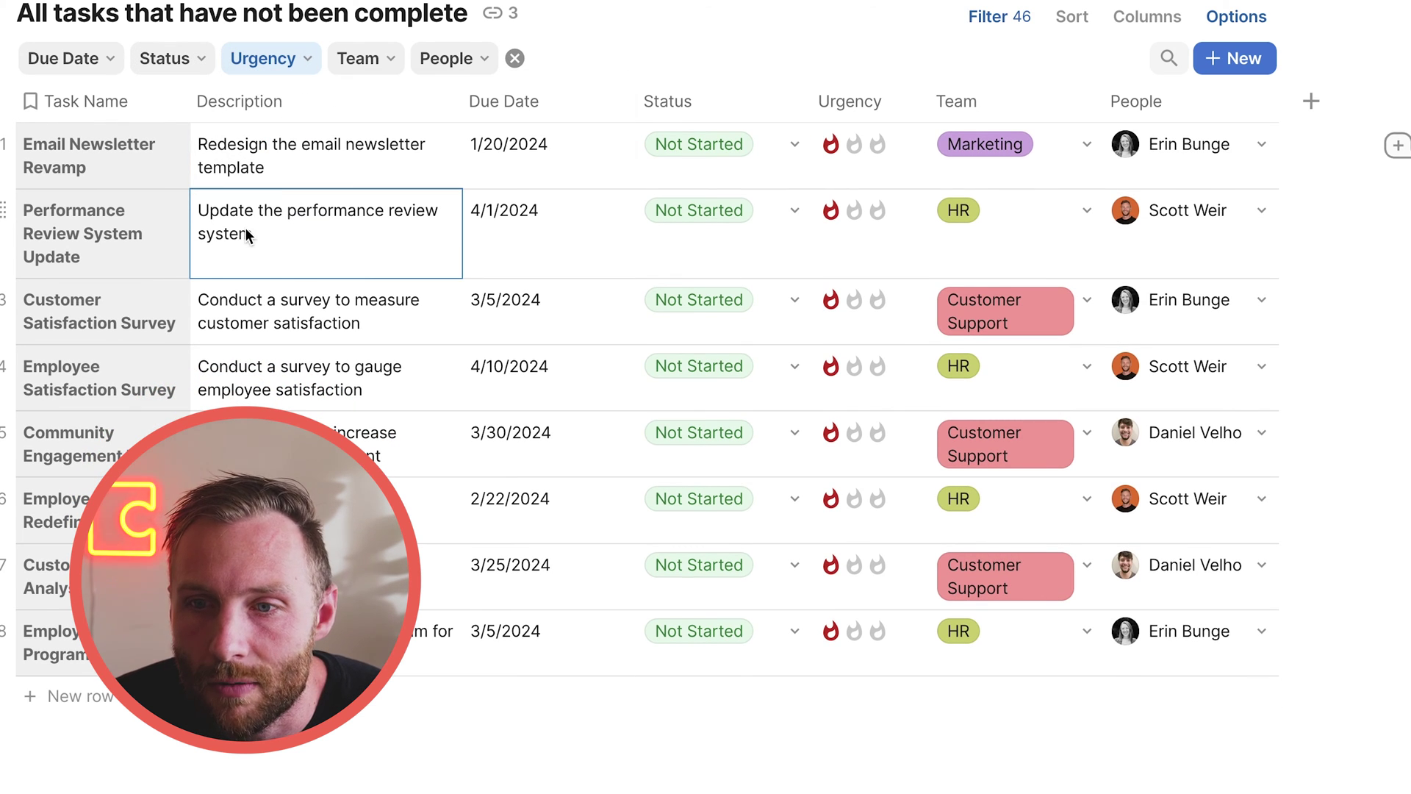
{"action": "left_click_drag", "start_coordinate": [281, 180], "coordinate": [838, 620]}
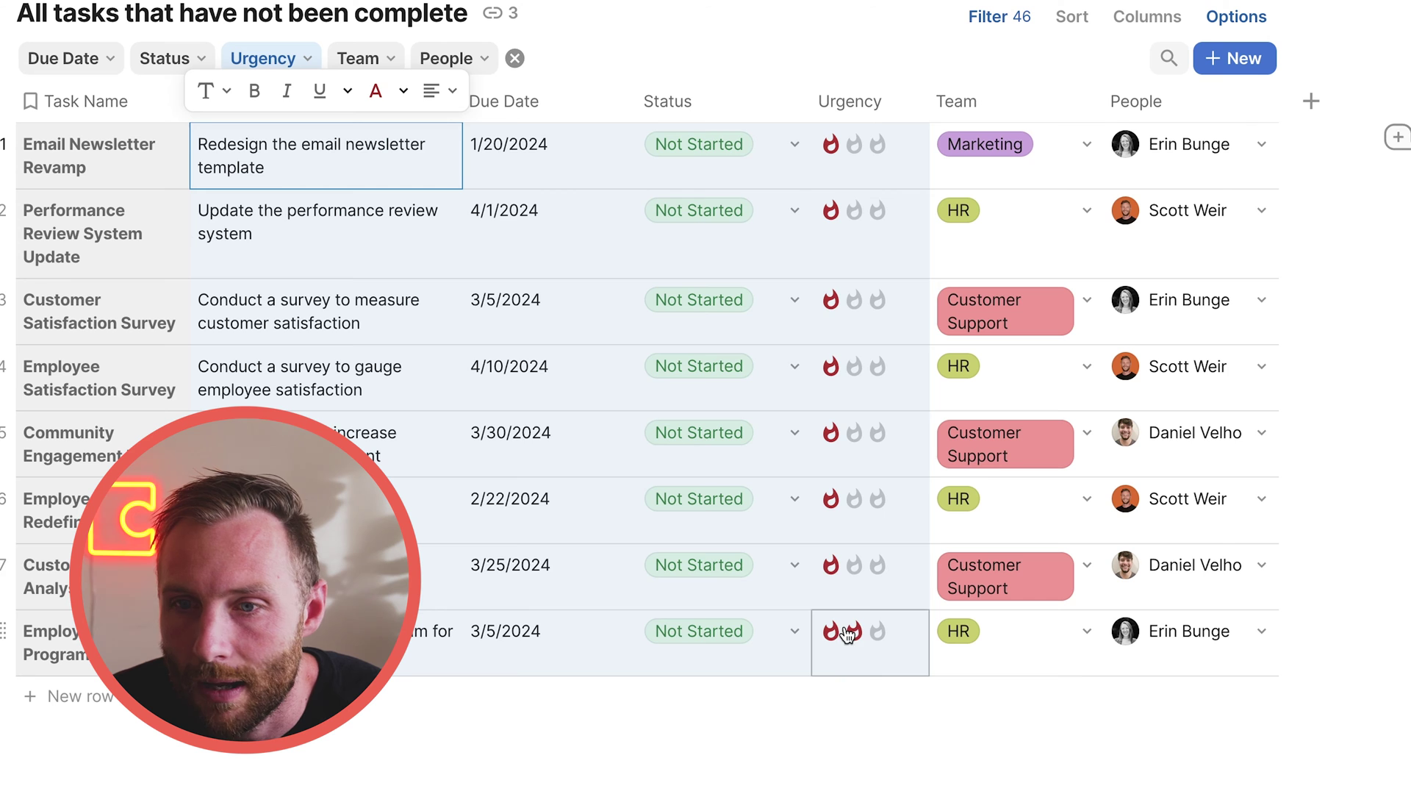
{"action": "left_click_drag", "start_coordinate": [845, 229], "coordinate": [858, 672]}
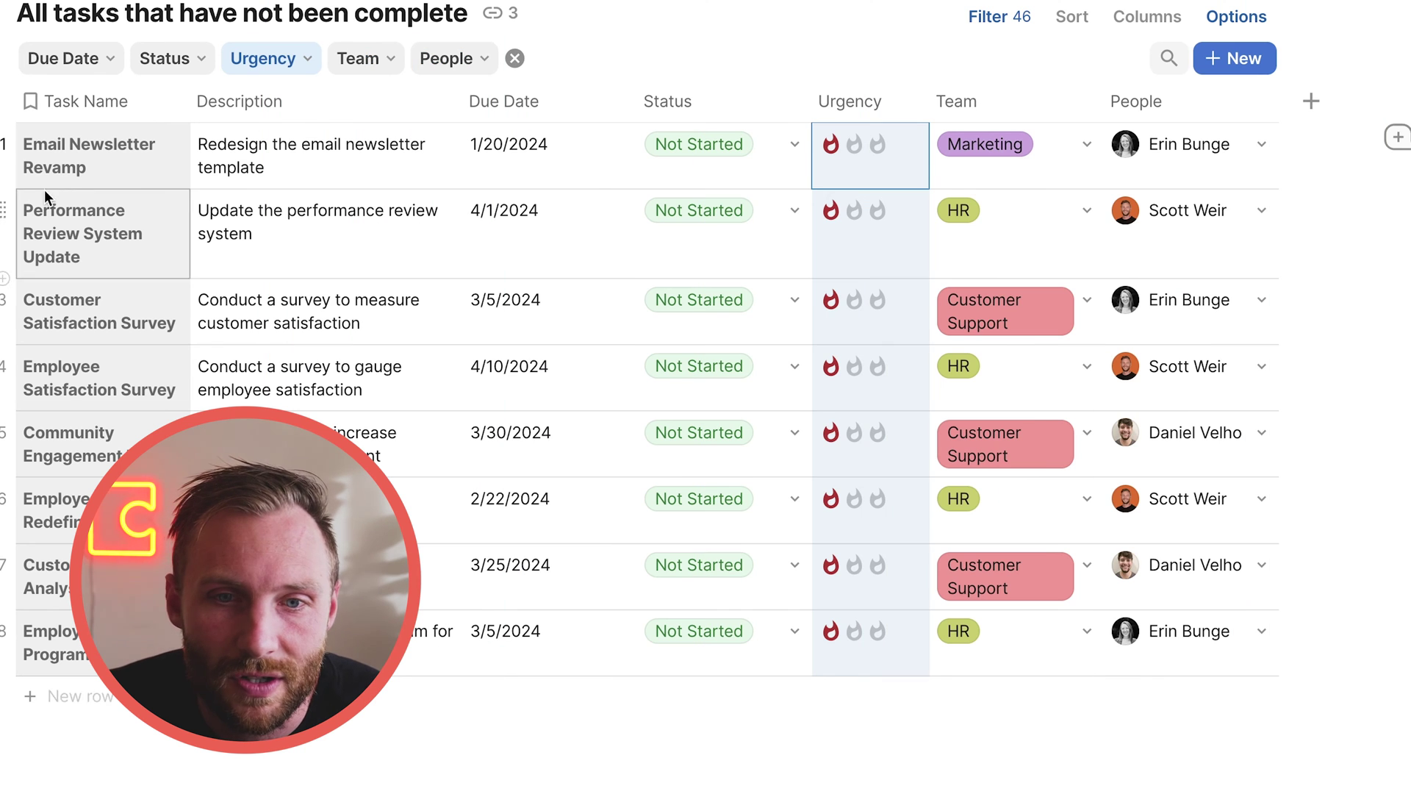
{"action": "left_click_drag", "start_coordinate": [110, 154], "coordinate": [177, 228]}
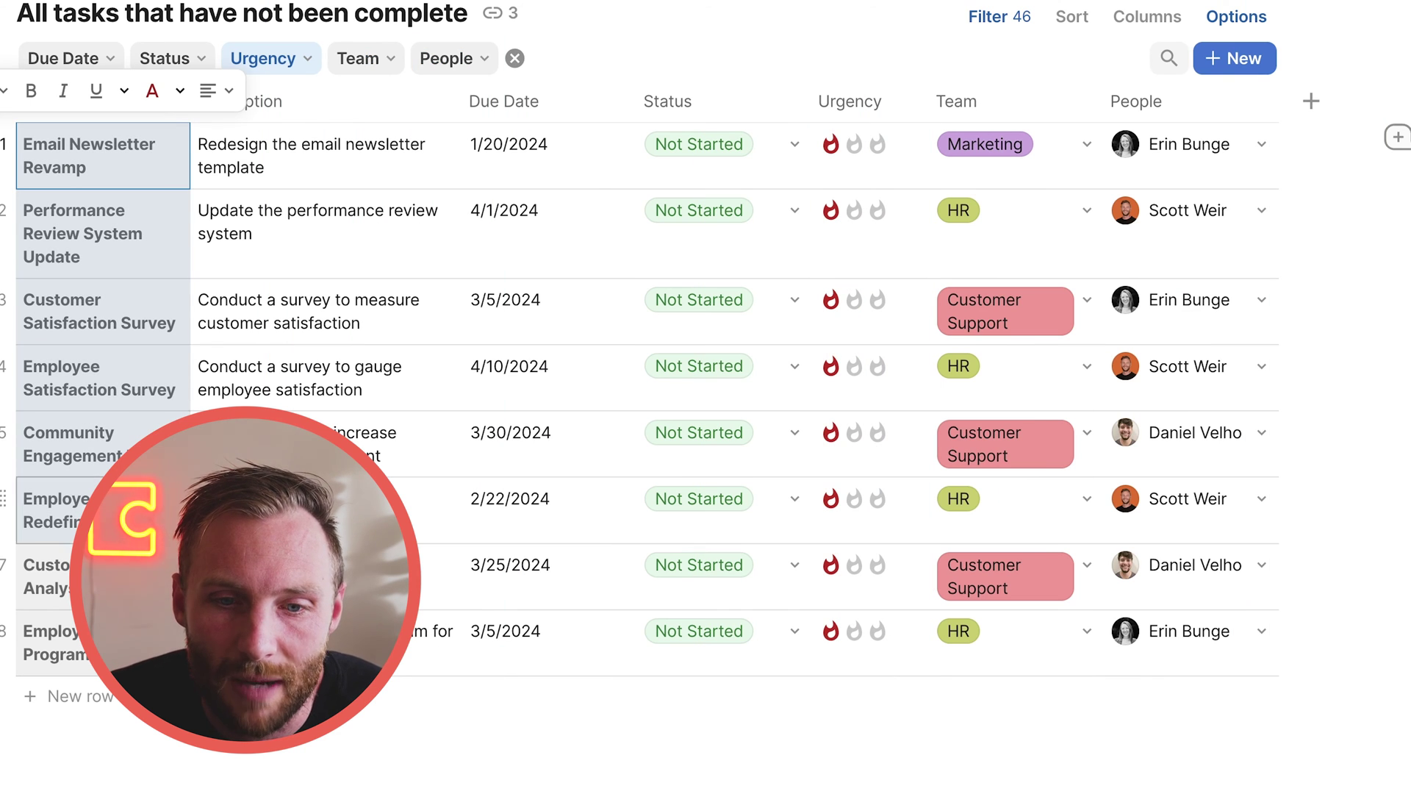
{"action": "left_click", "coordinate": [449, 65]}
{"action": "left_click", "coordinate": [456, 158]}
{"action": "left_click", "coordinate": [181, 257]}
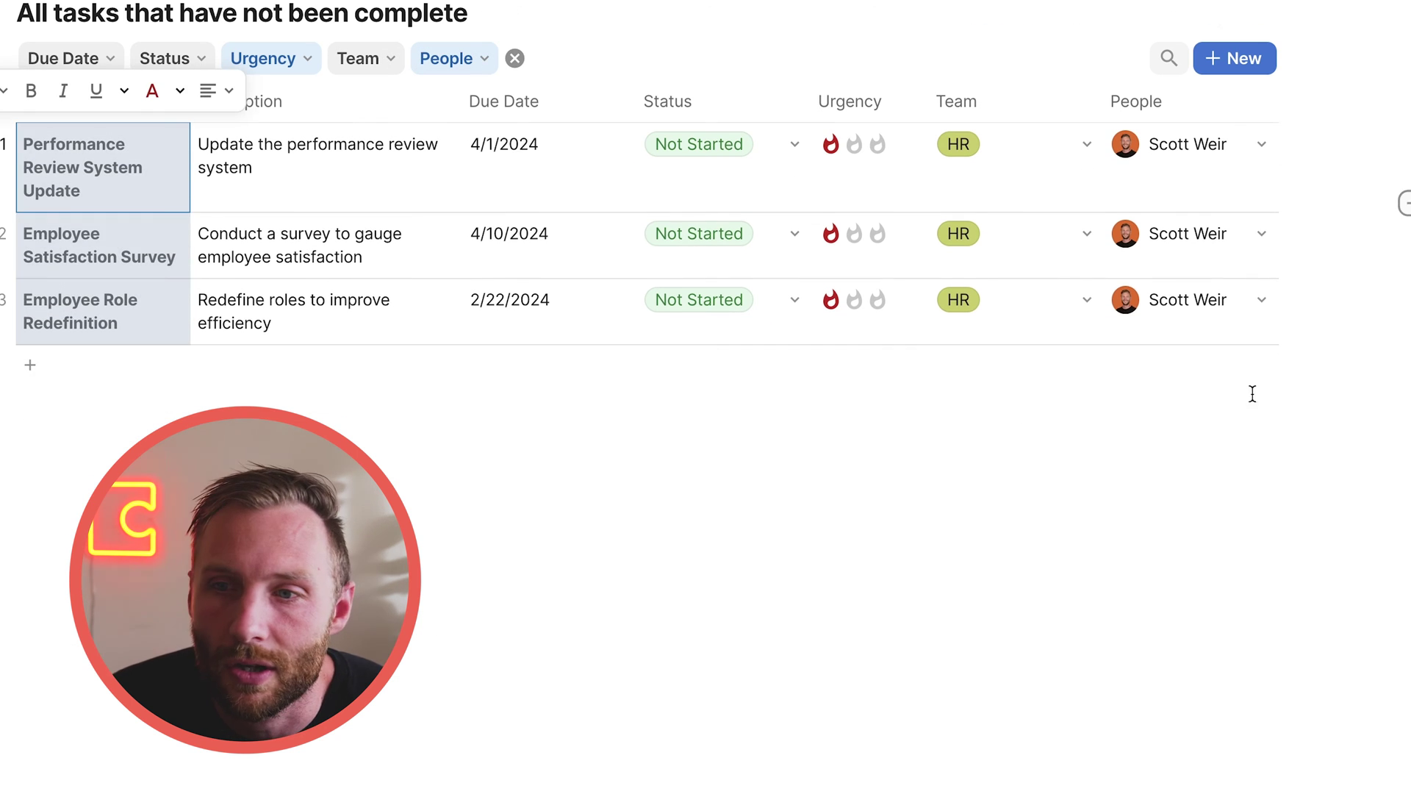
{"action": "left_click", "coordinate": [1231, 330], "text": "shift"}
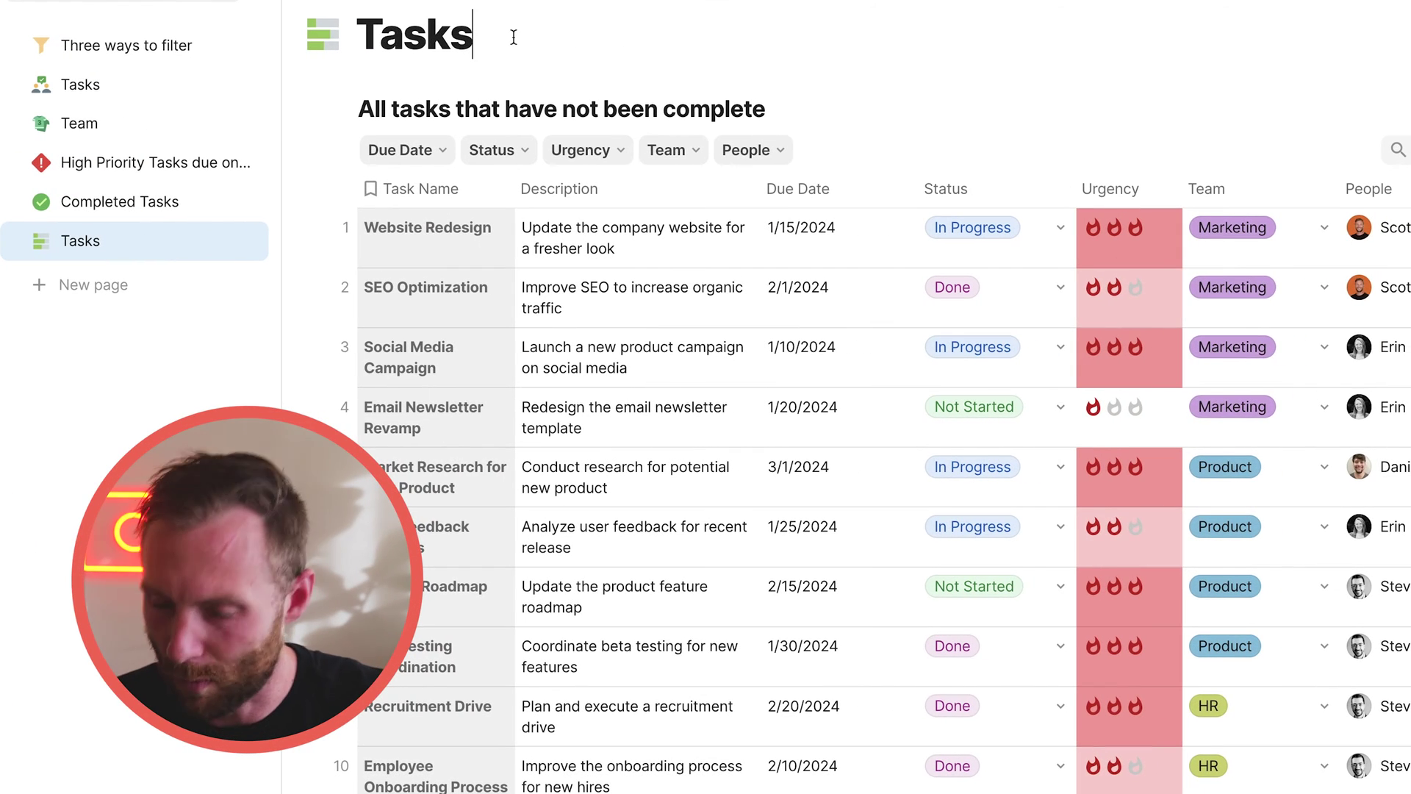
Add the line "This is the canvas" between the Tasks page title and the table.
{"action": "left_click", "coordinate": [513, 37]}
{"action": "key", "text": "Return"}
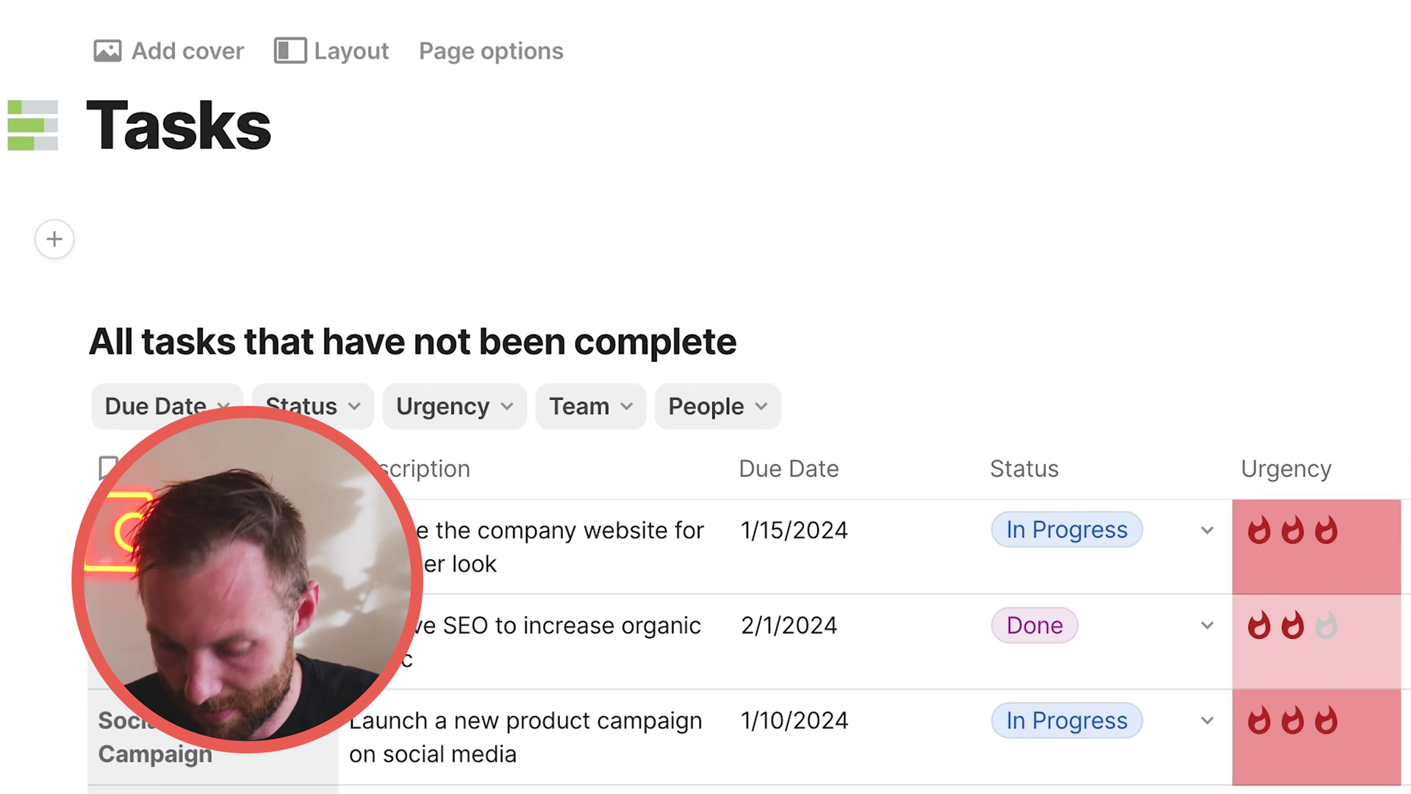
{"action": "type", "text": "This"}
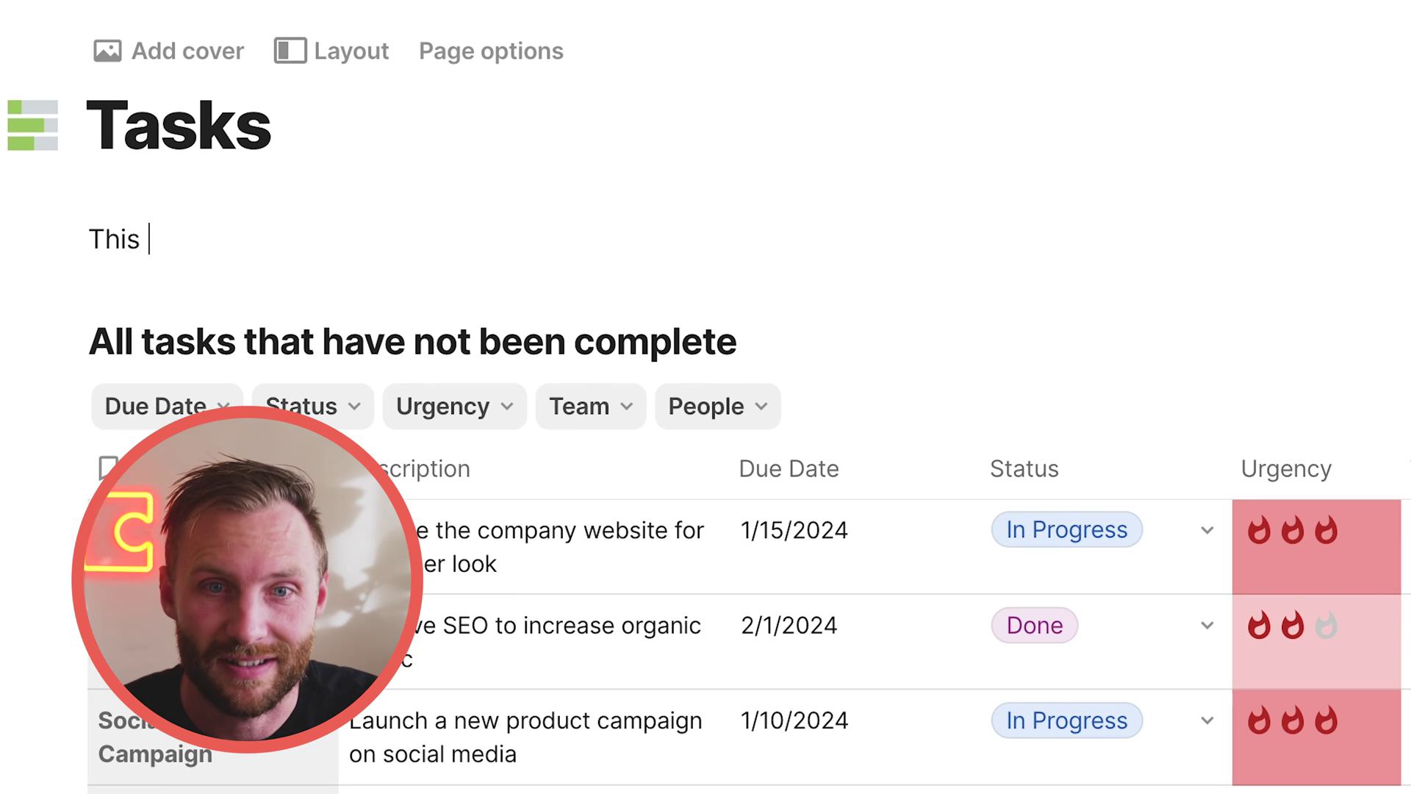
{"action": "type", "text": " is the can"}
{"action": "type", "text": "vas"}
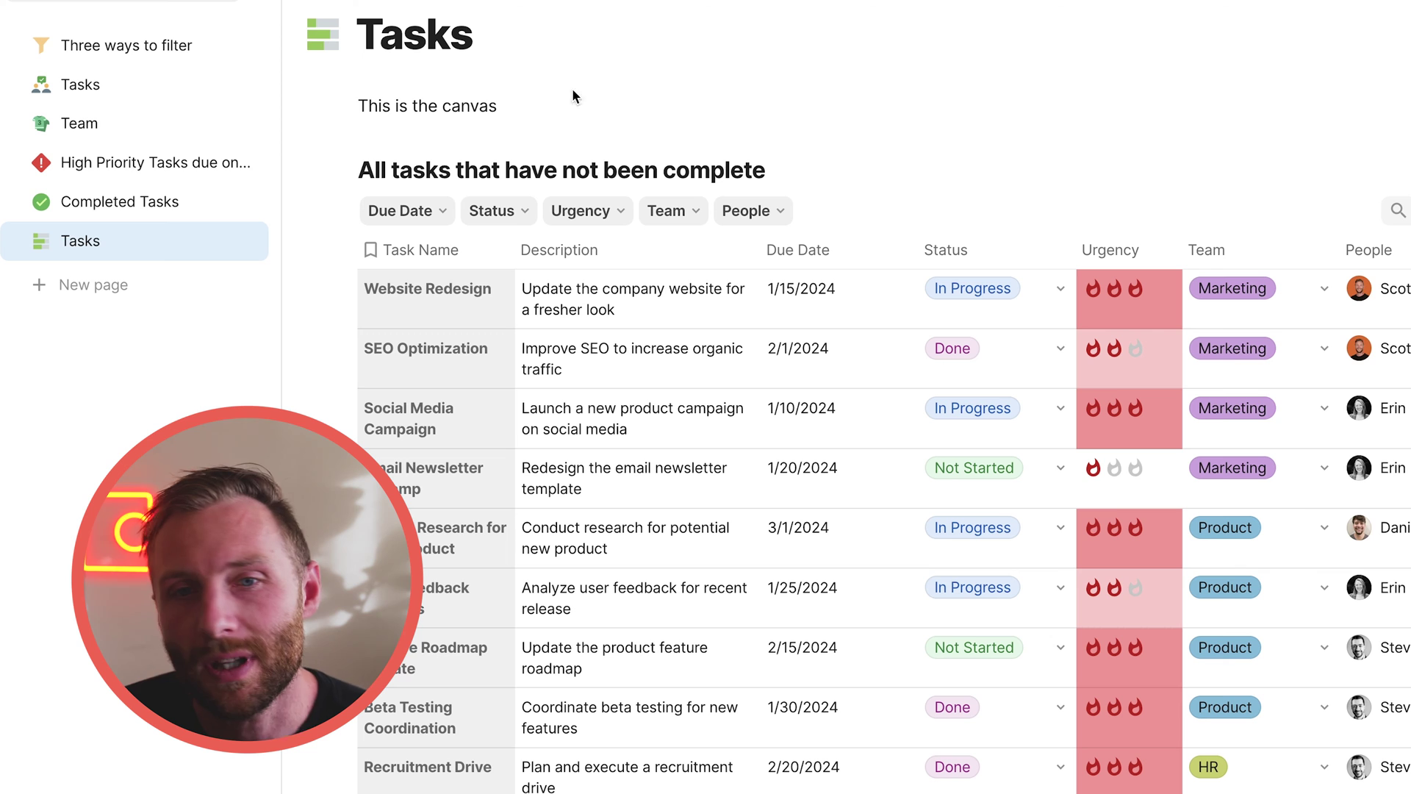
Delete the sample text line and its empty line above the table.
{"action": "left_click_drag", "start_coordinate": [557, 107], "coordinate": [346, 106]}
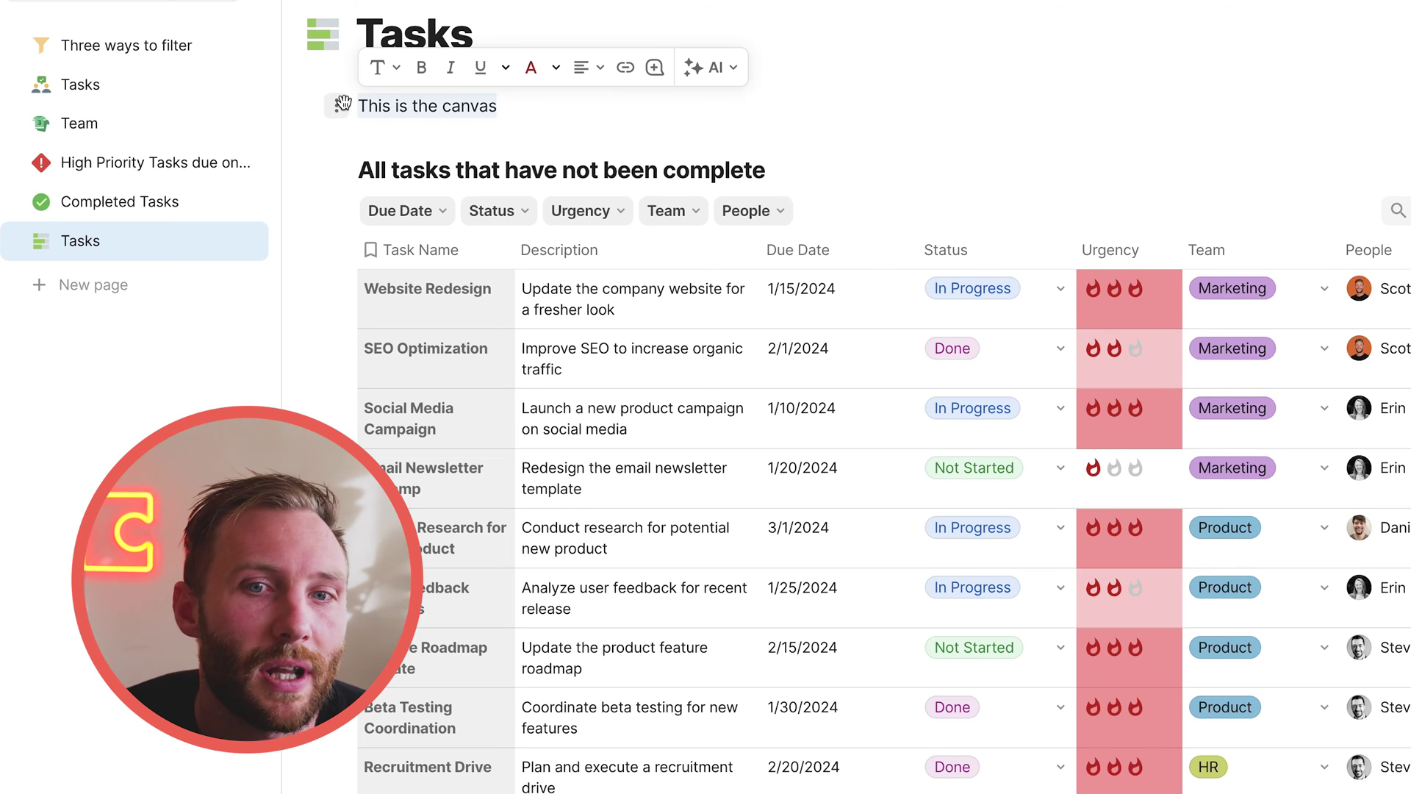
{"action": "left_click_drag", "start_coordinate": [644, 333], "coordinate": [370, 135]}
{"action": "left_click_drag", "start_coordinate": [494, 107], "coordinate": [318, 107]}
{"action": "key", "text": "BackSpace"}
{"action": "key", "text": "BackSpace"}
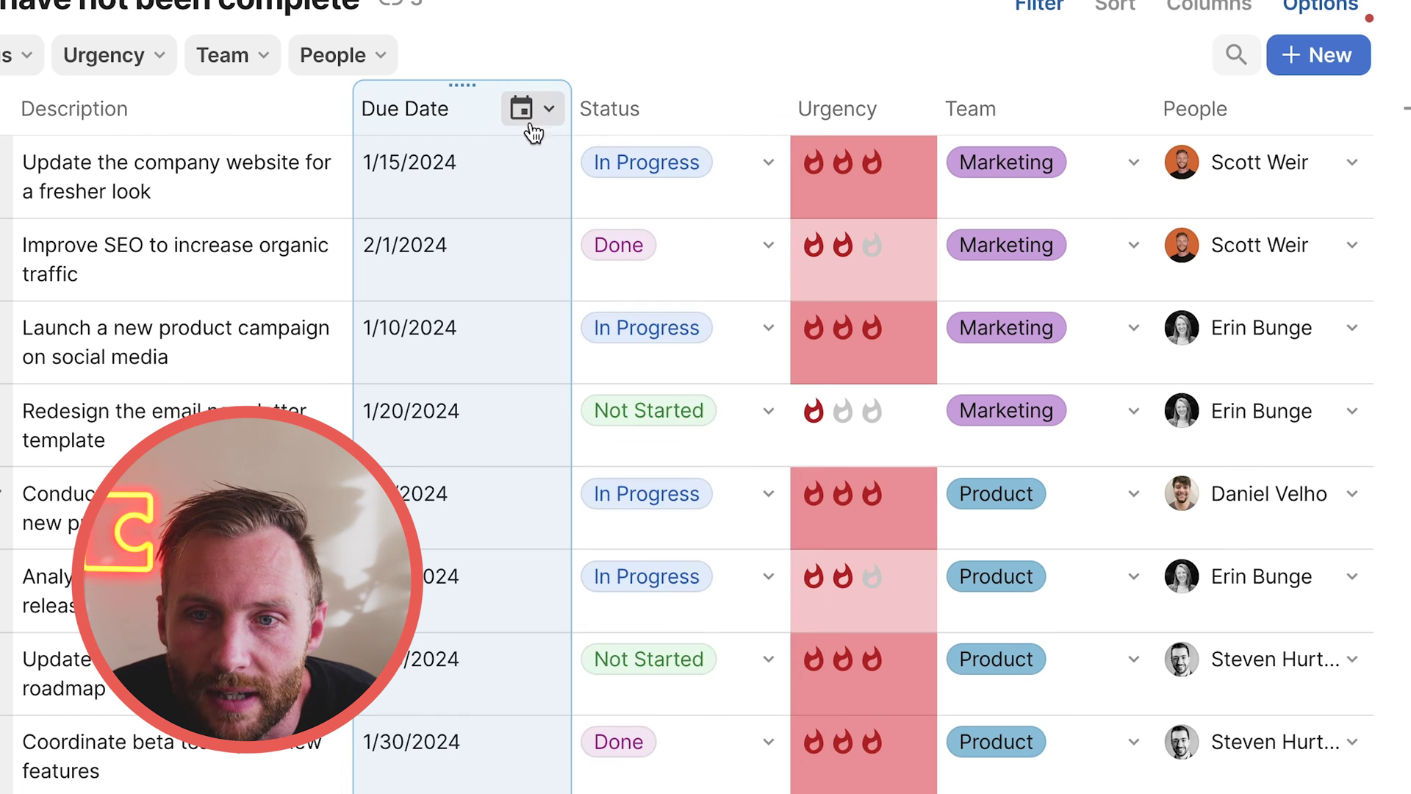
Create a canvas control for the table's Due Date filter and set it to Everything.
{"action": "left_click", "coordinate": [886, 189]}
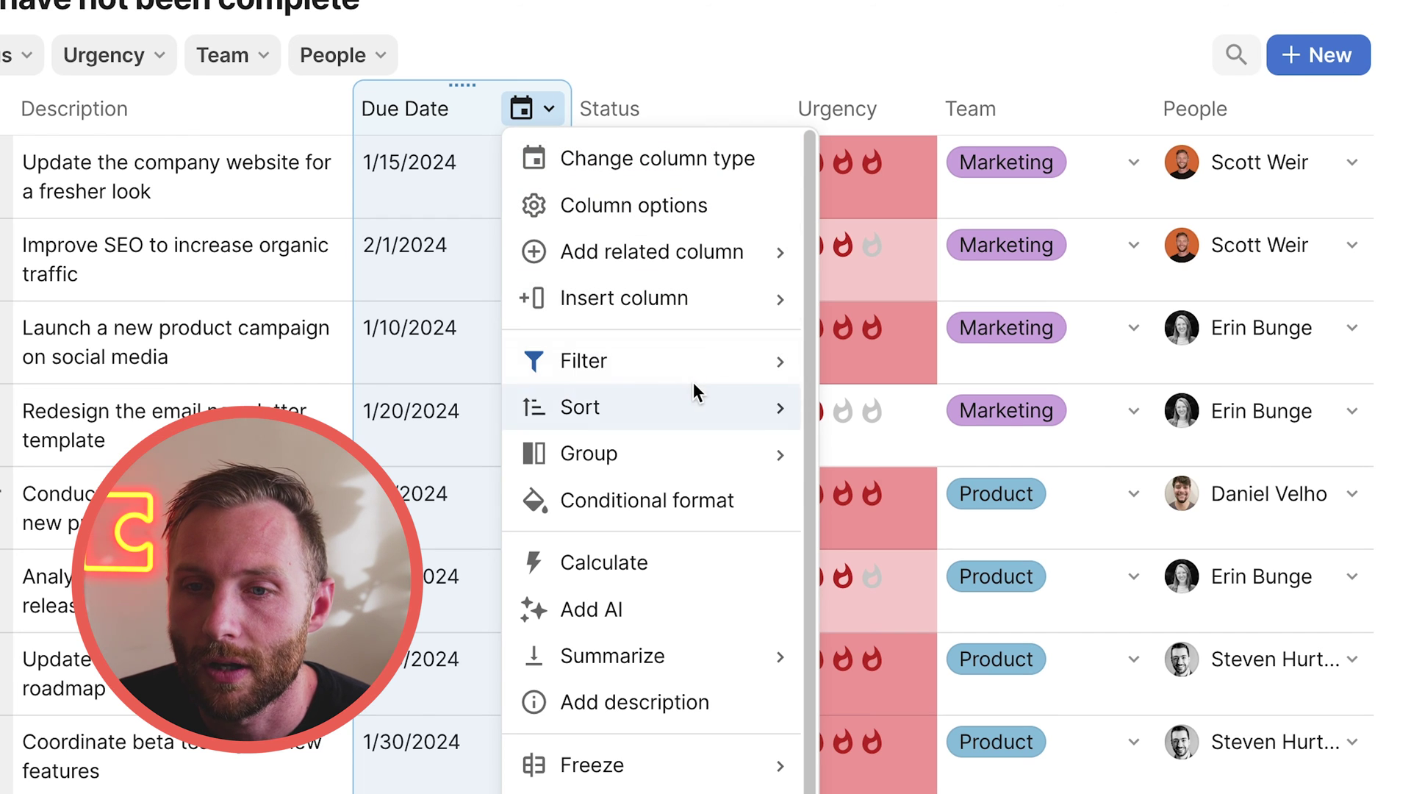
{"action": "mouse_move", "coordinate": [719, 354]}
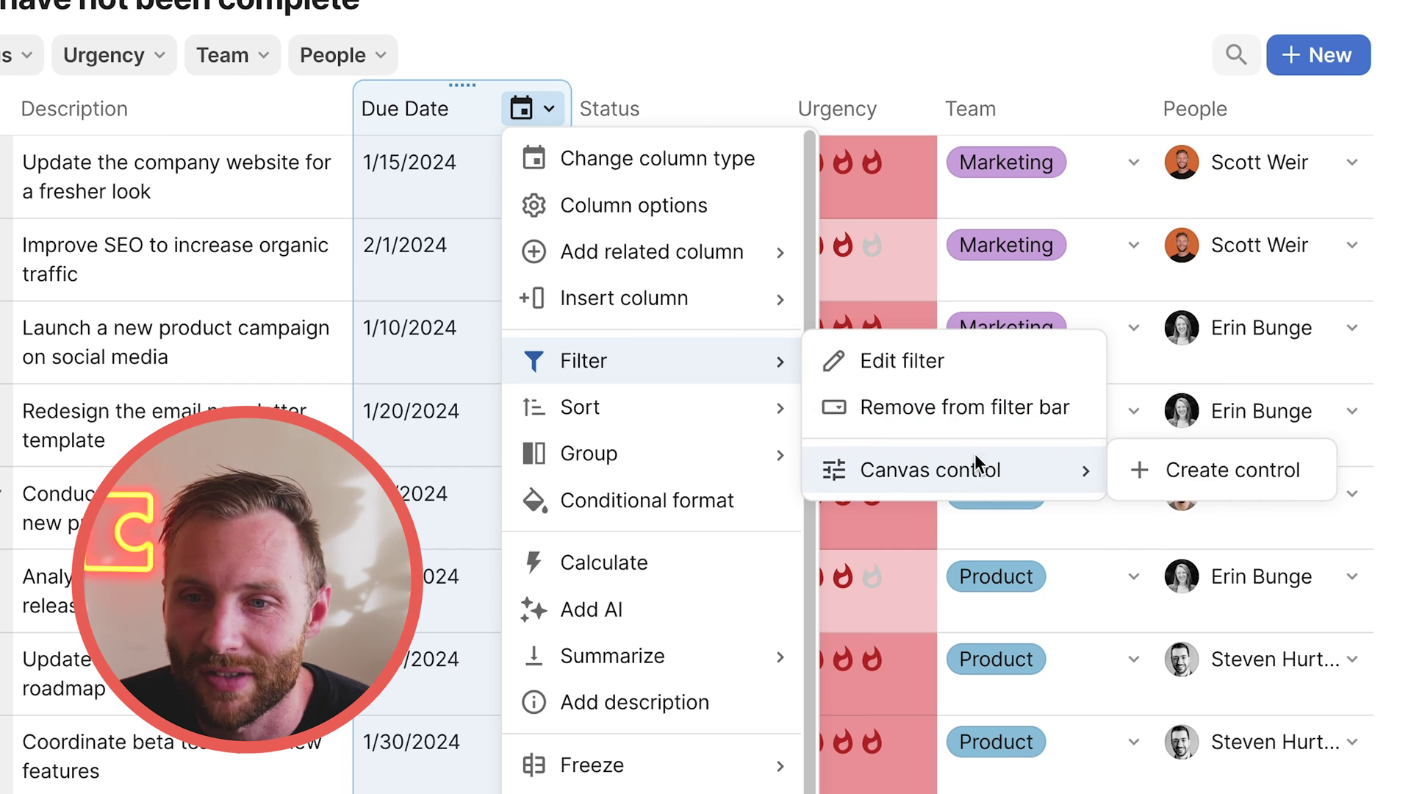
{"action": "mouse_move", "coordinate": [929, 468]}
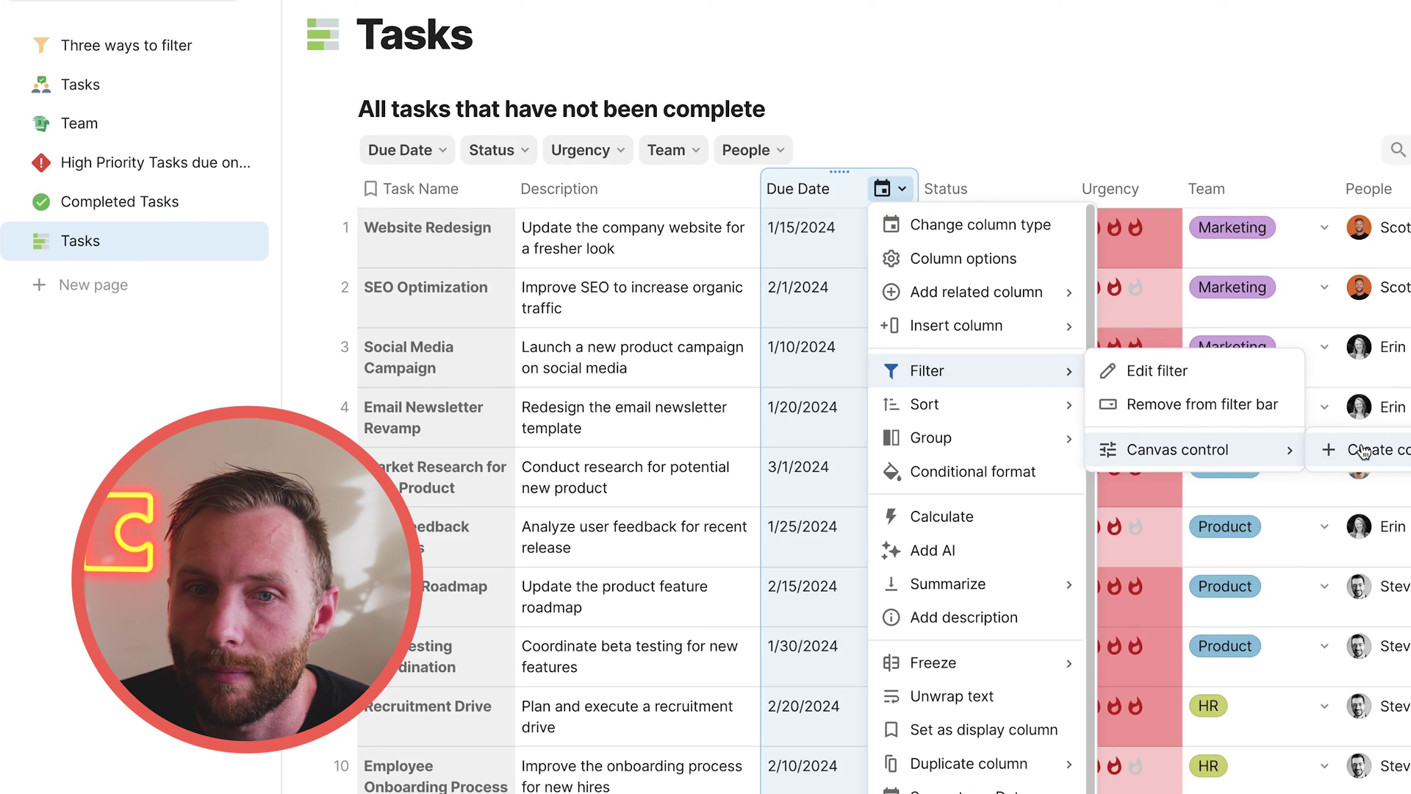
{"action": "left_click", "coordinate": [1188, 472]}
{"action": "triple_click", "coordinate": [151, 141]}
{"action": "left_click", "coordinate": [152, 141]}
{"action": "left_click_drag", "start_coordinate": [141, 144], "coordinate": [165, 138]}
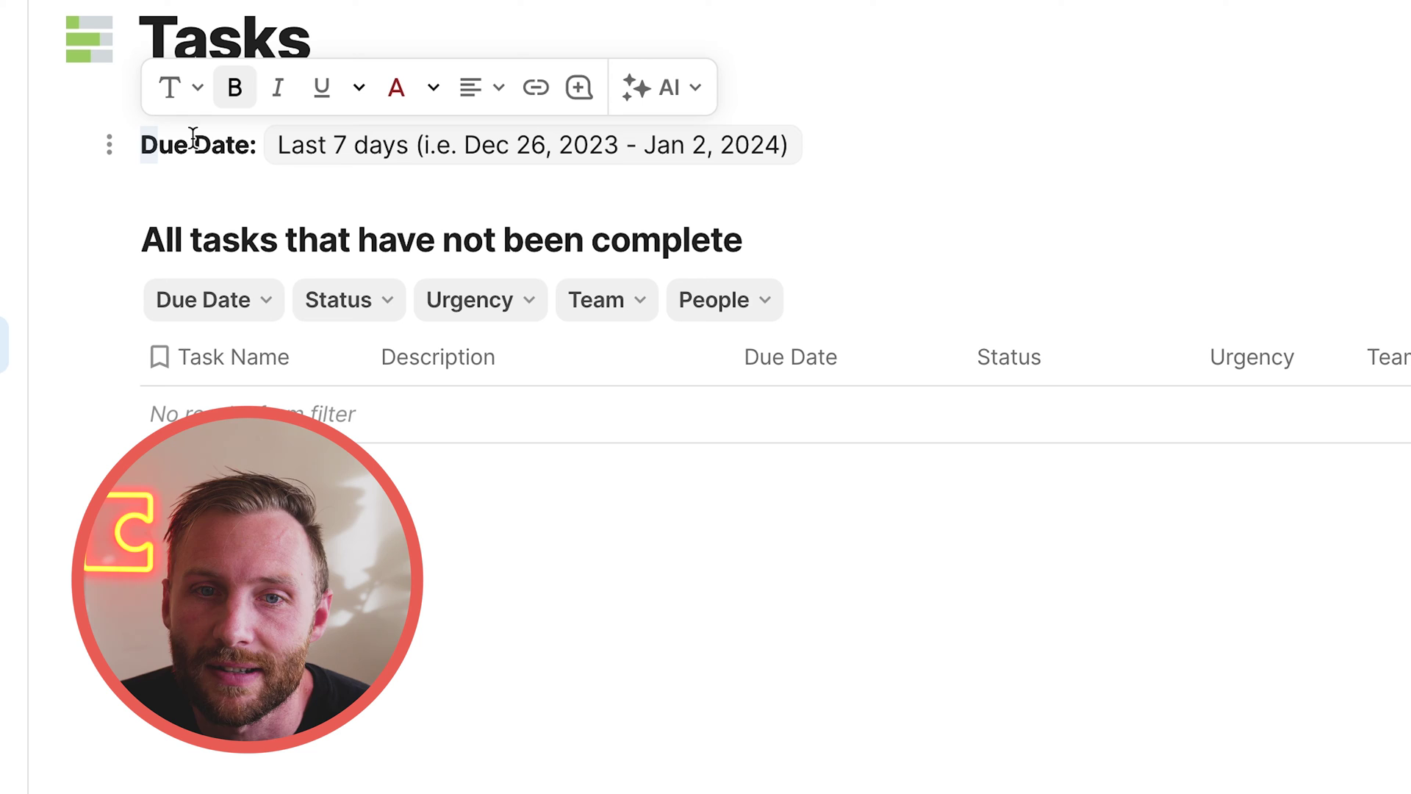
{"action": "left_click", "coordinate": [413, 158]}
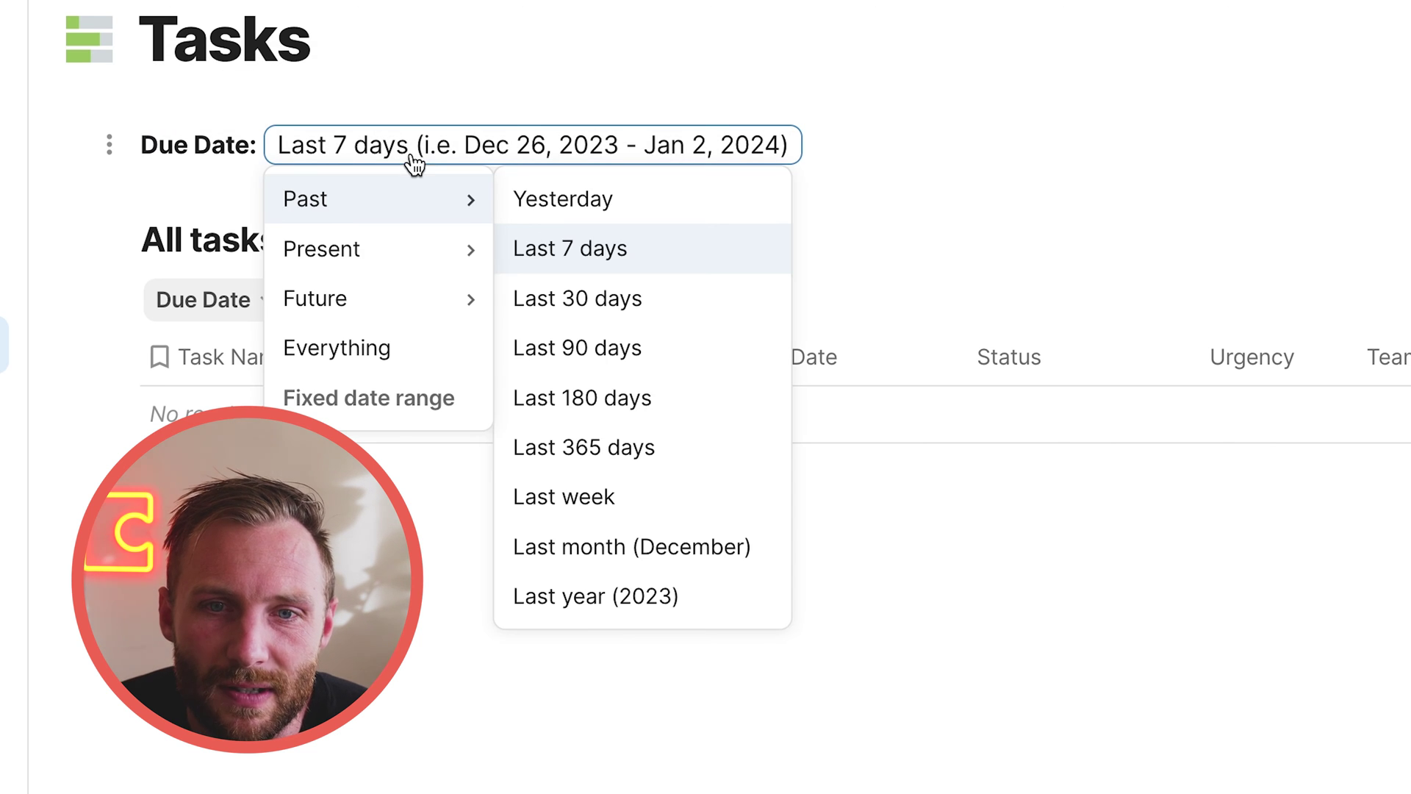
{"action": "left_click", "coordinate": [394, 351]}
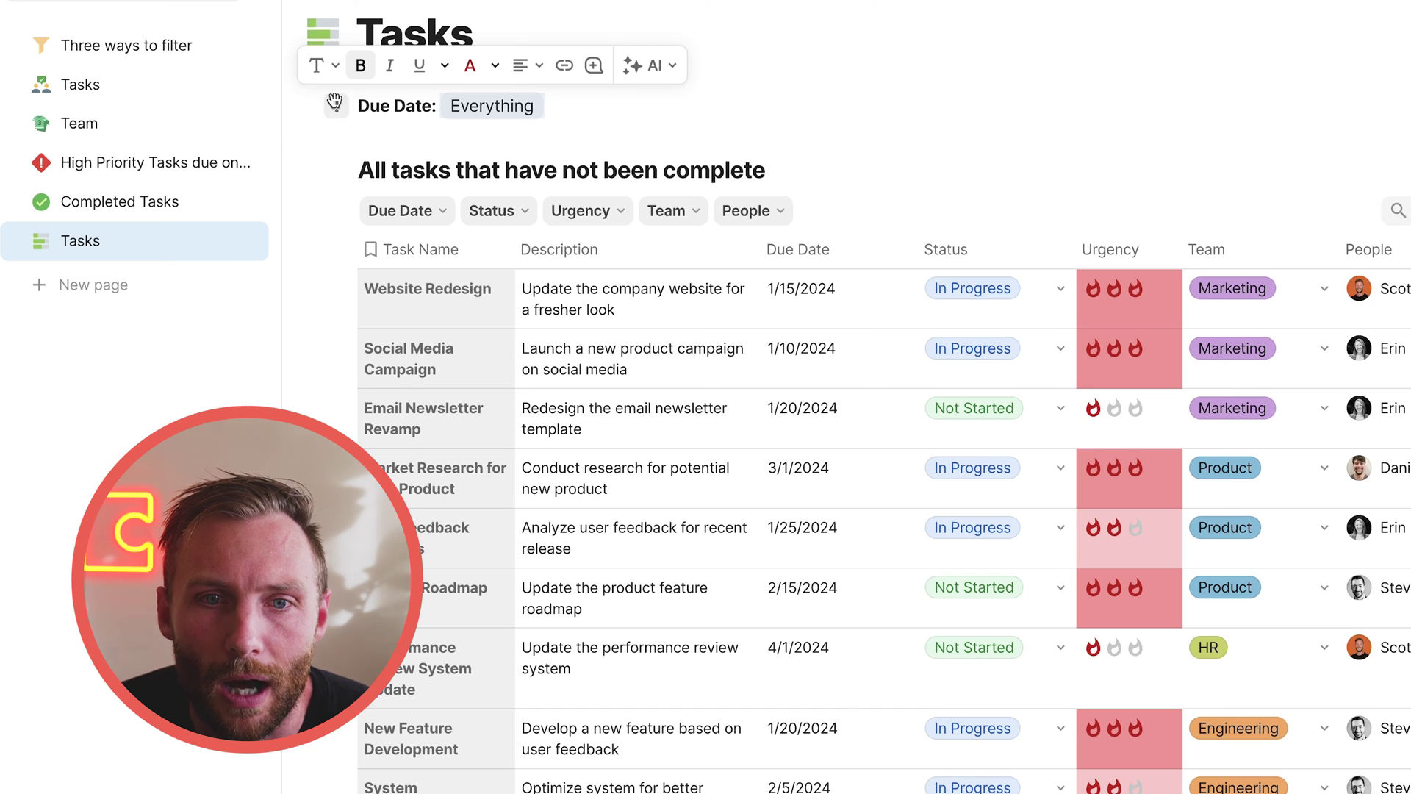
Turn the Due Date control's line into a callout and give it a filter funnel icon.
{"action": "left_click", "coordinate": [109, 145]}
{"action": "mouse_move", "coordinate": [112, 204]}
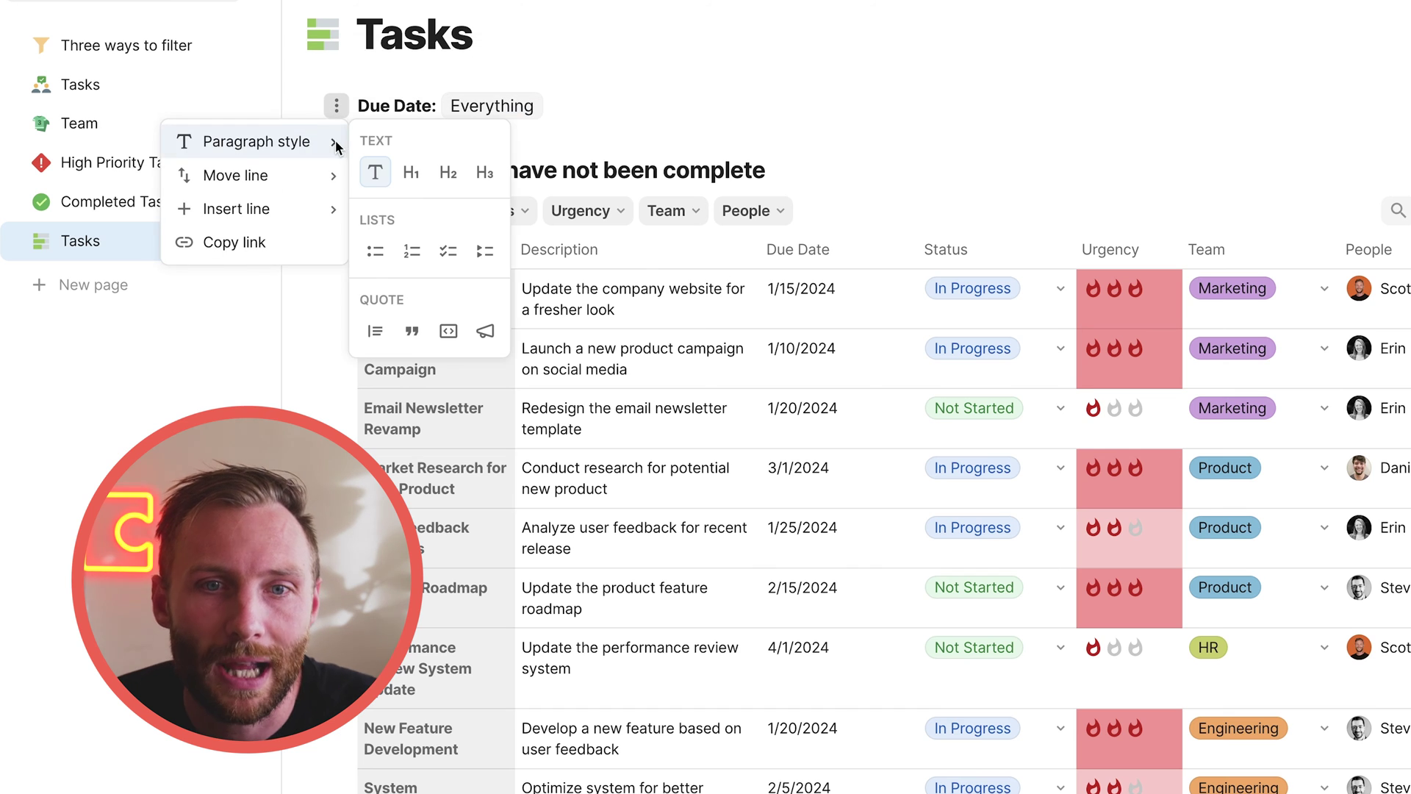
{"action": "left_click", "coordinate": [485, 330]}
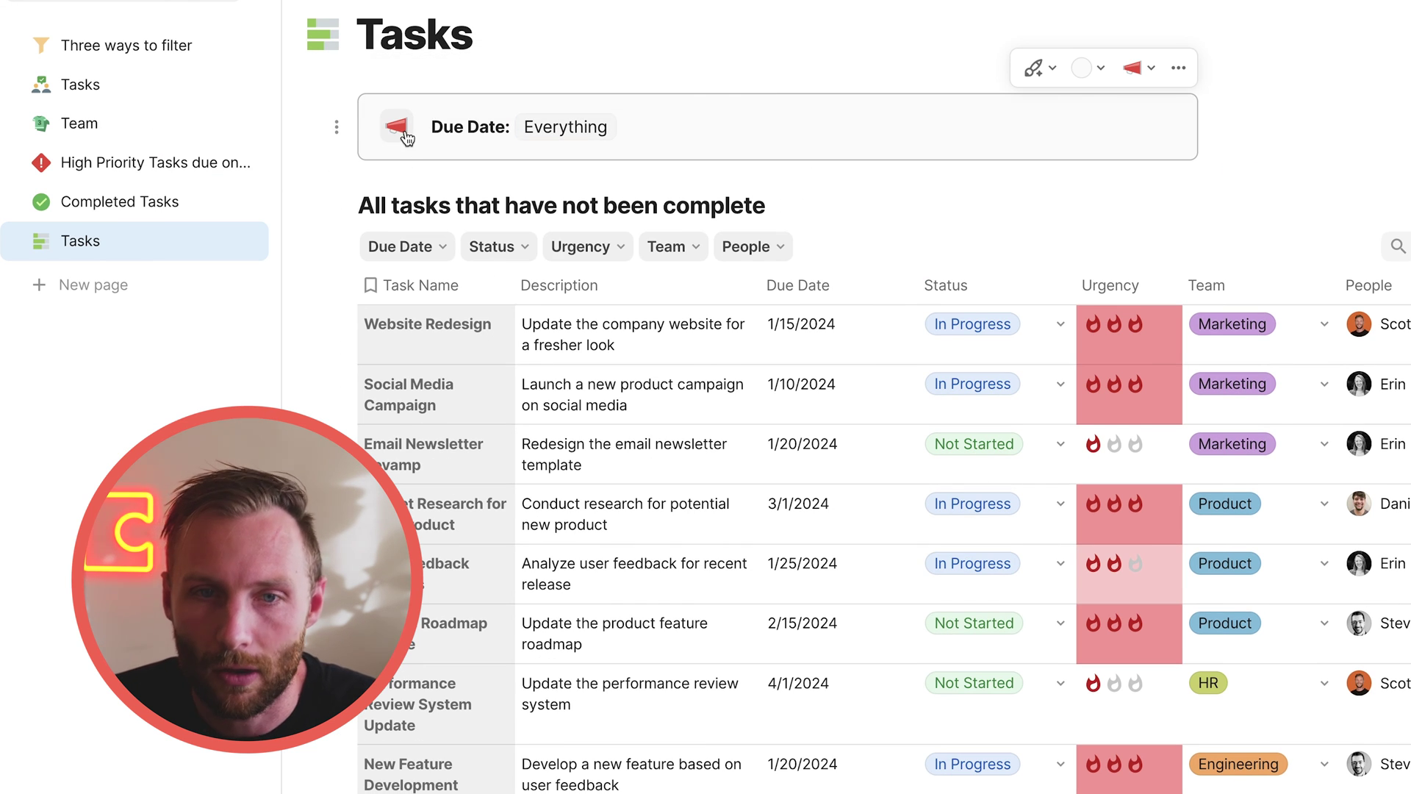
{"action": "left_click", "coordinate": [404, 135]}
{"action": "type", "text": "fil"}
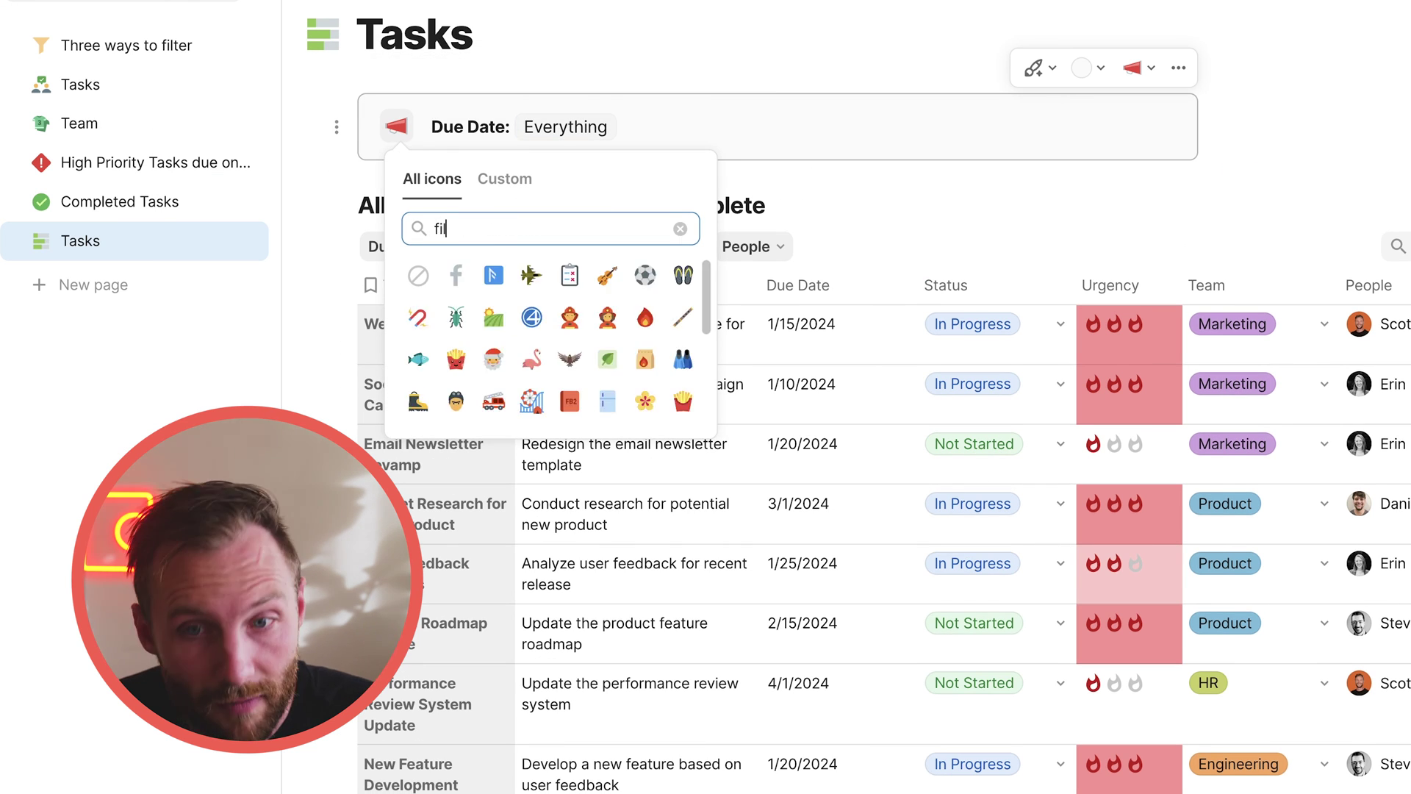
{"action": "type", "text": "ter"}
{"action": "left_click", "coordinate": [494, 275]}
{"action": "left_click_drag", "start_coordinate": [420, 378], "coordinate": [809, 632]}
Set the Due Date control to the fixed date range January 31 - February 29, 2024.
{"action": "left_click", "coordinate": [565, 126]}
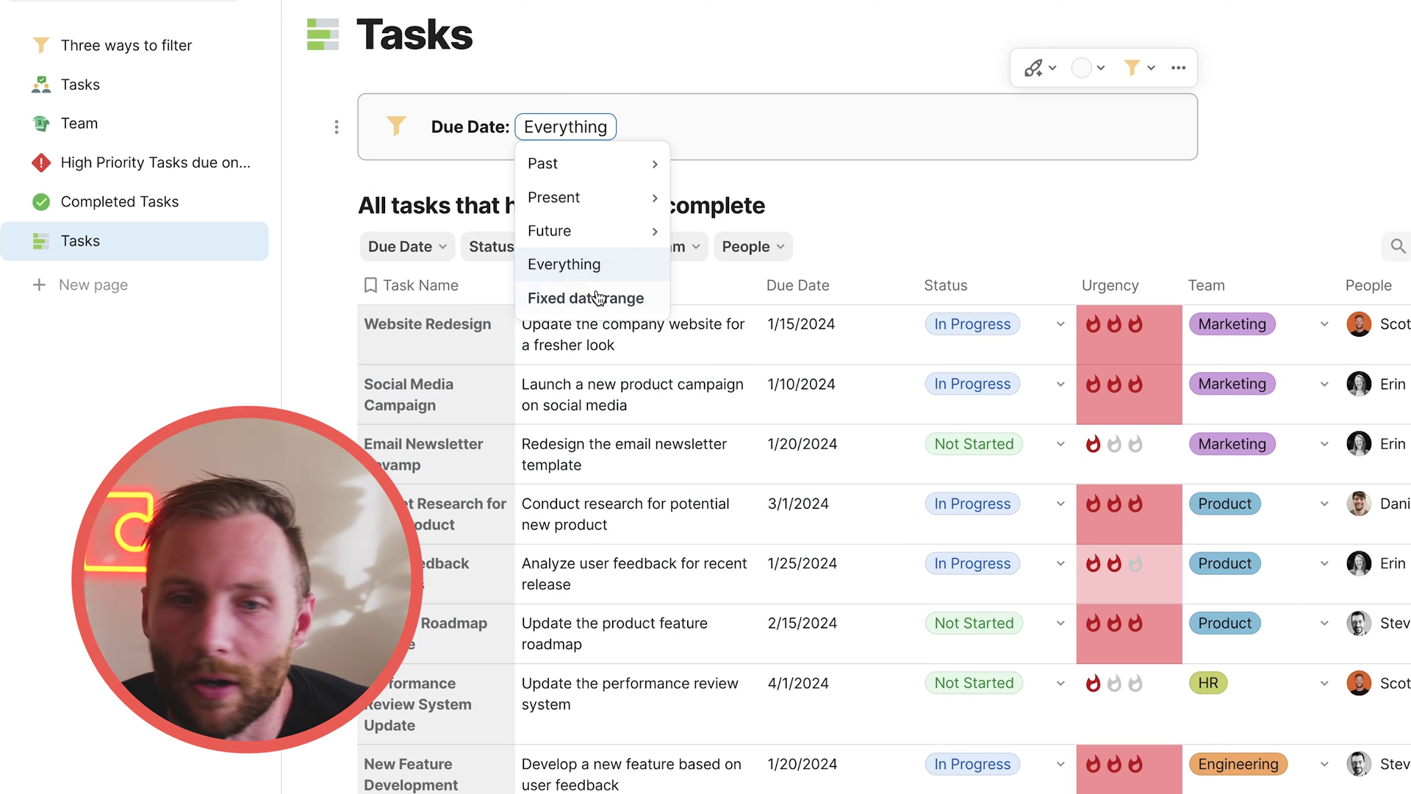
{"action": "left_click", "coordinate": [598, 297]}
{"action": "left_click", "coordinate": [687, 366]}
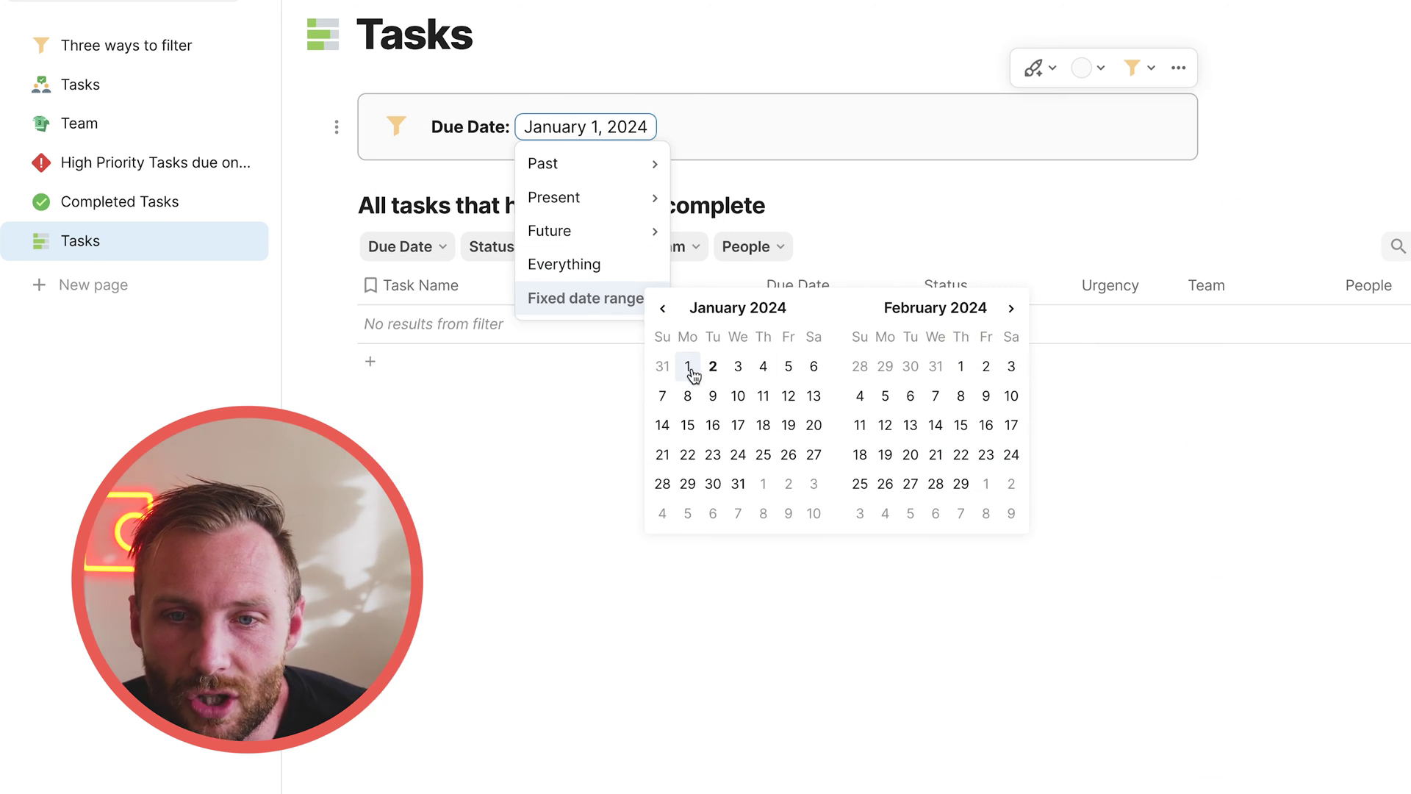
{"action": "left_click", "coordinate": [732, 458]}
{"action": "left_click", "coordinate": [740, 485]}
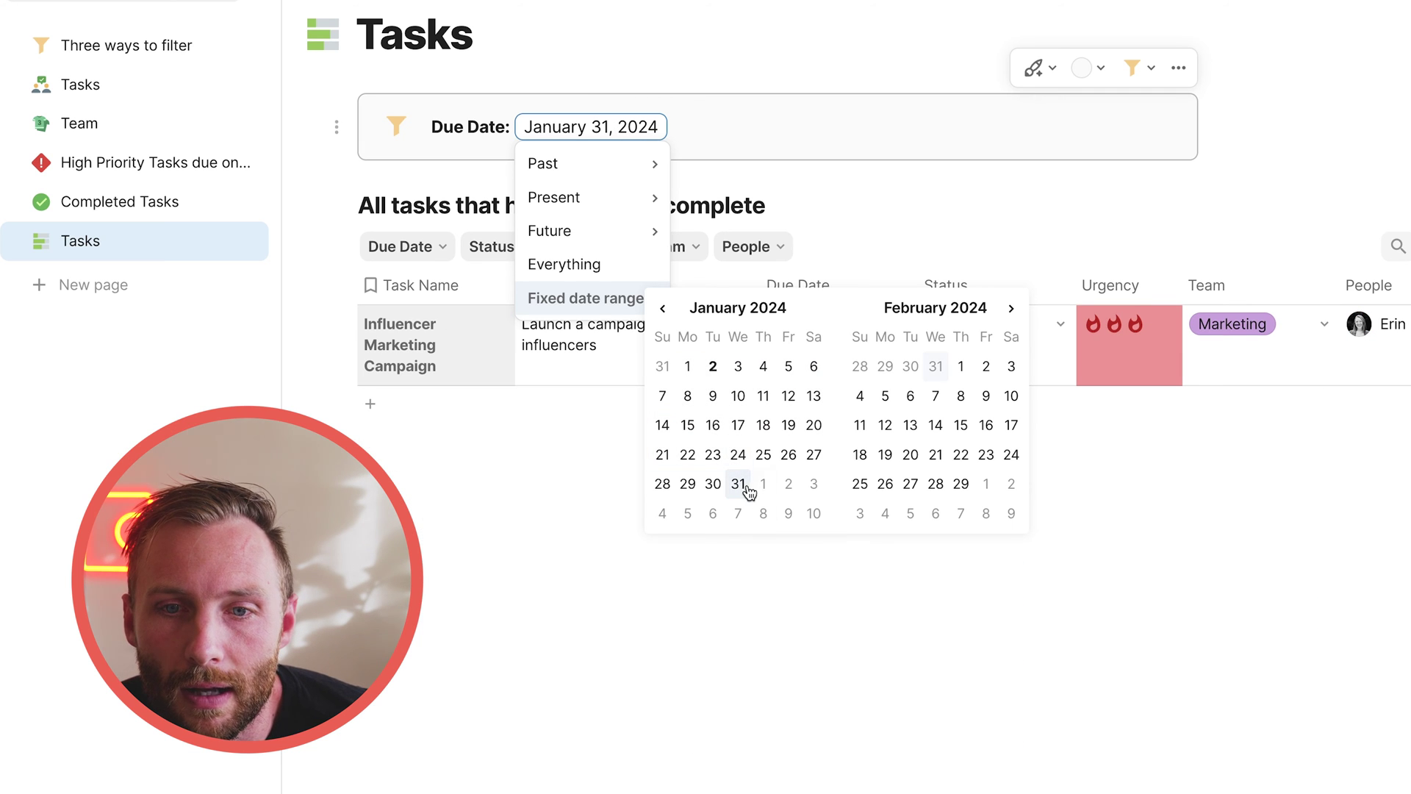
{"action": "left_click", "coordinate": [959, 485]}
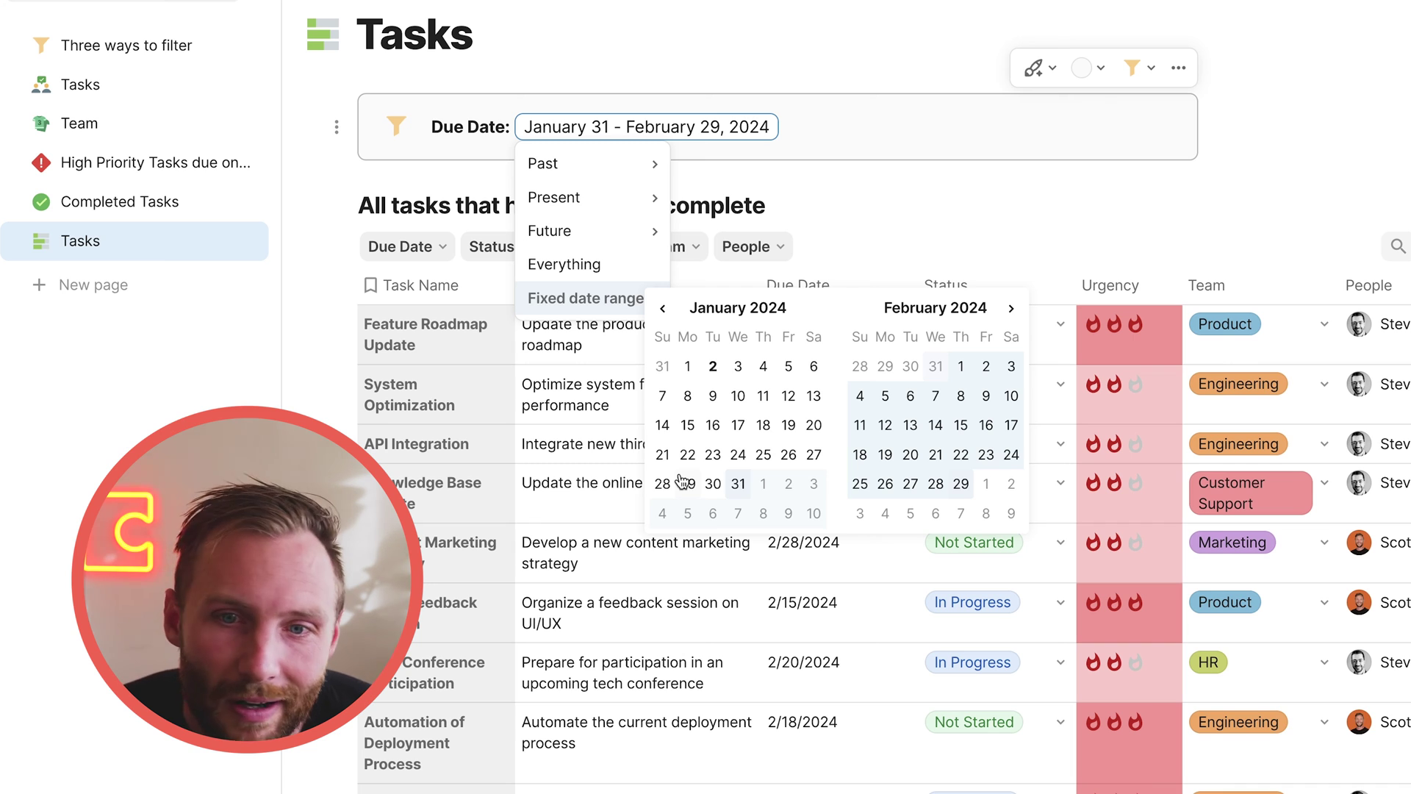
{"action": "left_click", "coordinate": [636, 404]}
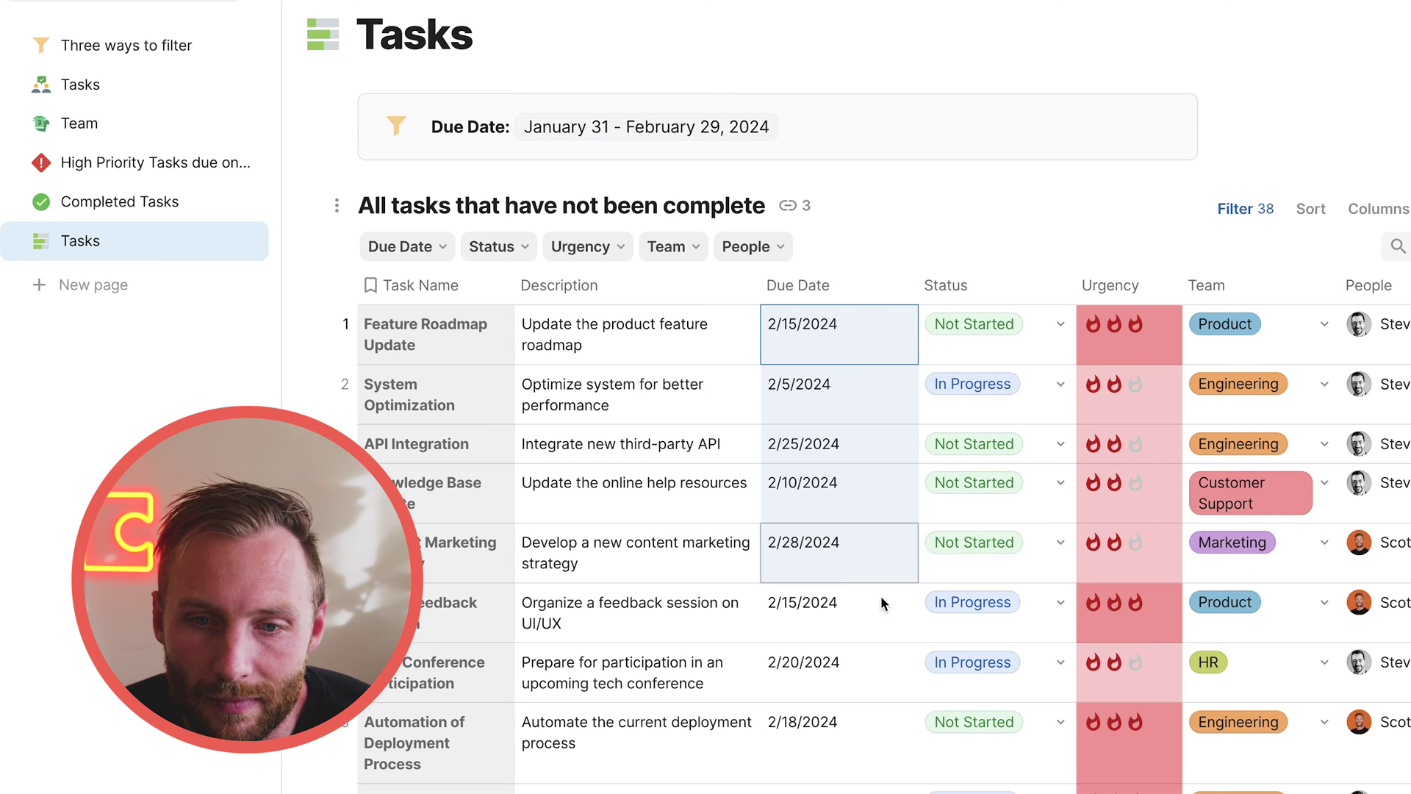
Look over the tasks in the date range and check the Due Date control's Personal and Collaborative modes.
{"action": "scroll", "coordinate": [883, 698], "scroll_direction": "down", "scroll_amount": 9}
{"action": "scroll", "coordinate": [884, 699], "scroll_direction": "up", "scroll_amount": 8}
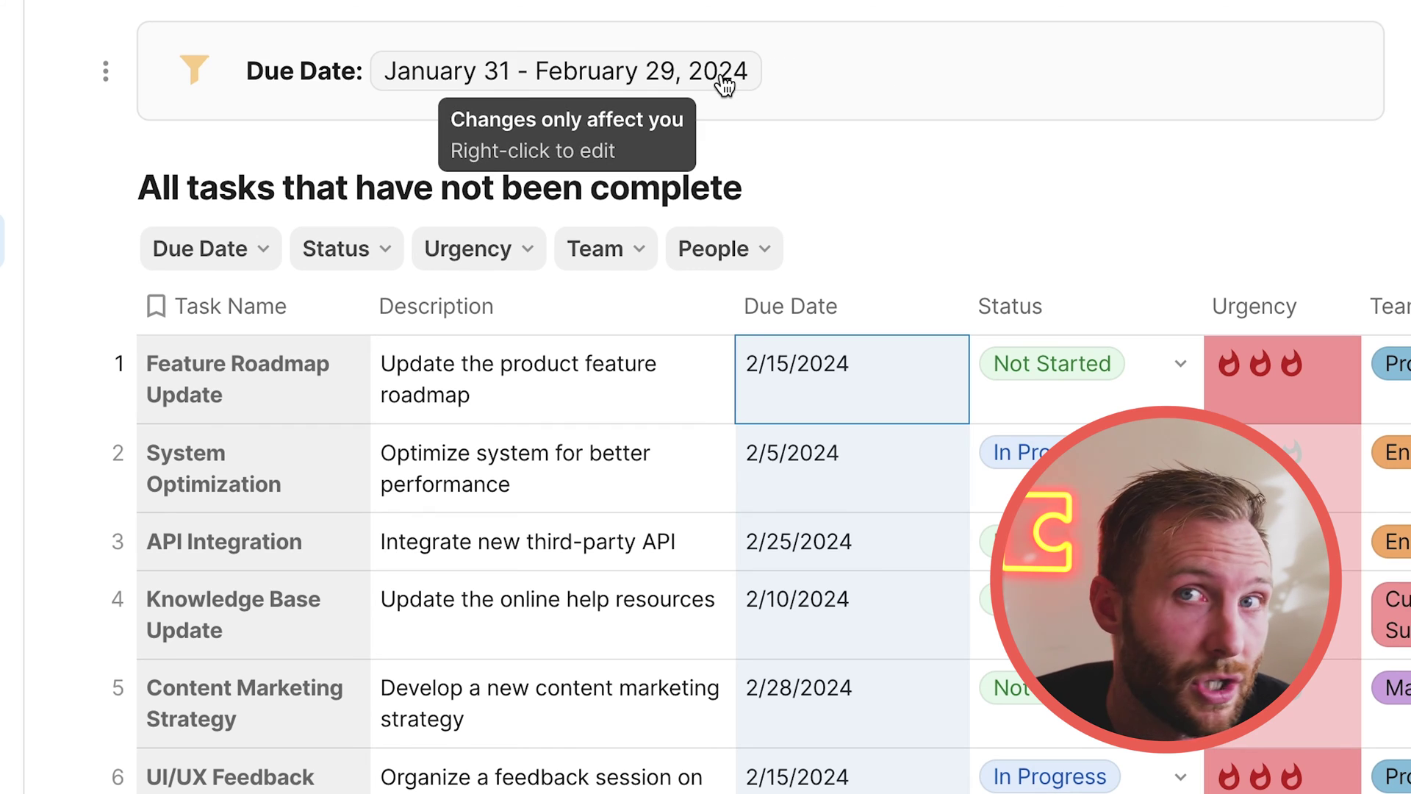
{"action": "right_click", "coordinate": [724, 83]}
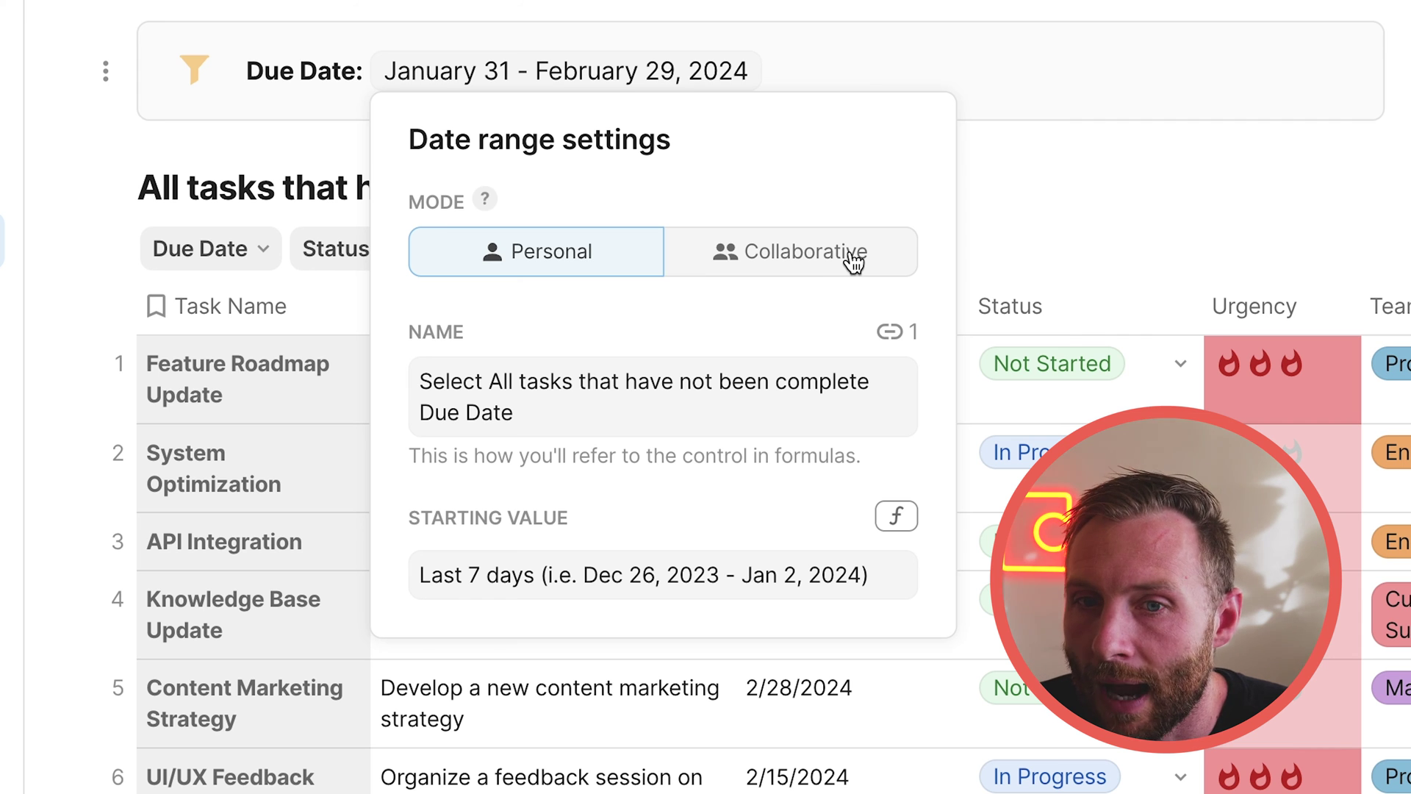
{"action": "left_click", "coordinate": [292, 416]}
Try a custom Due Date range of January 1 to January 31, 2024 in the table's filter bar.
{"action": "left_click", "coordinate": [262, 251]}
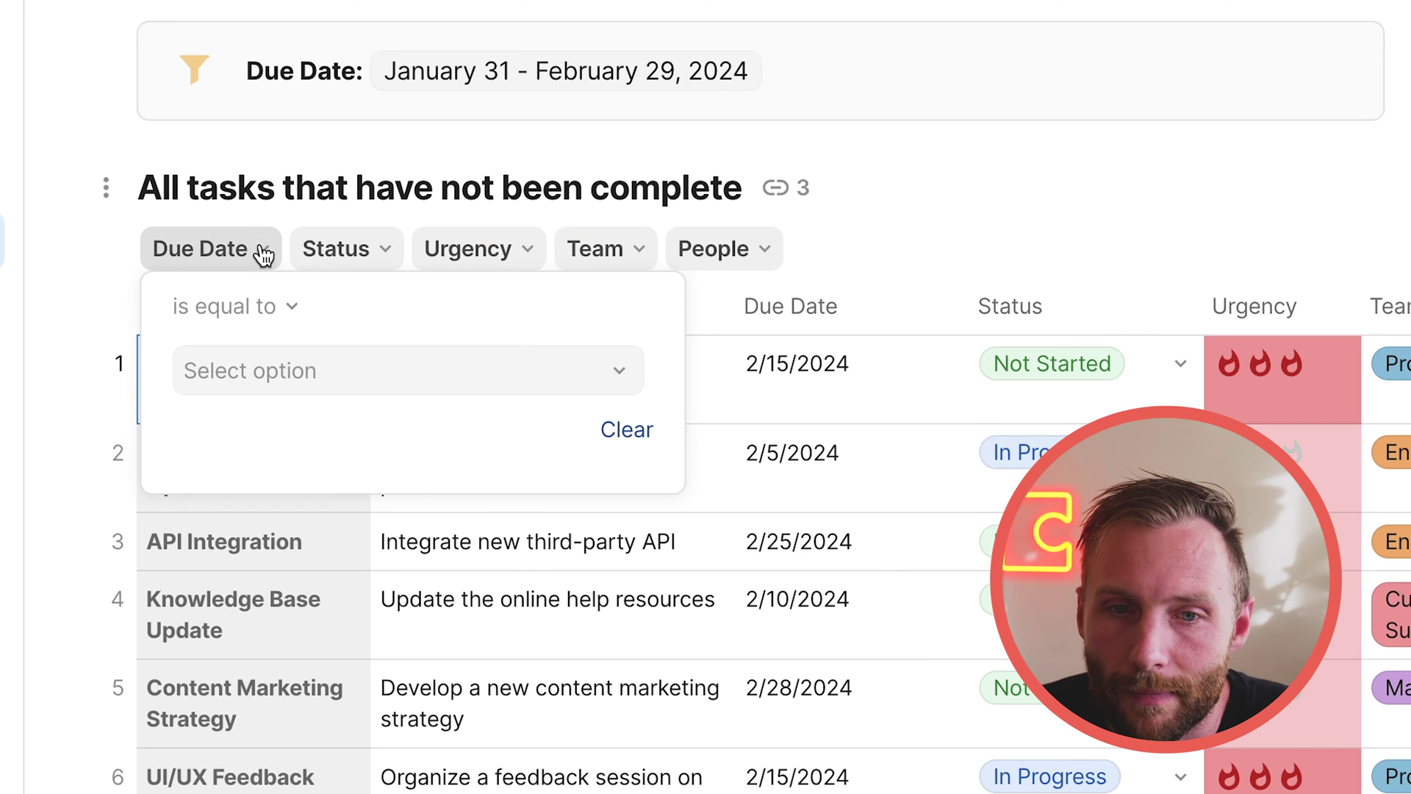
{"action": "left_click", "coordinate": [307, 366]}
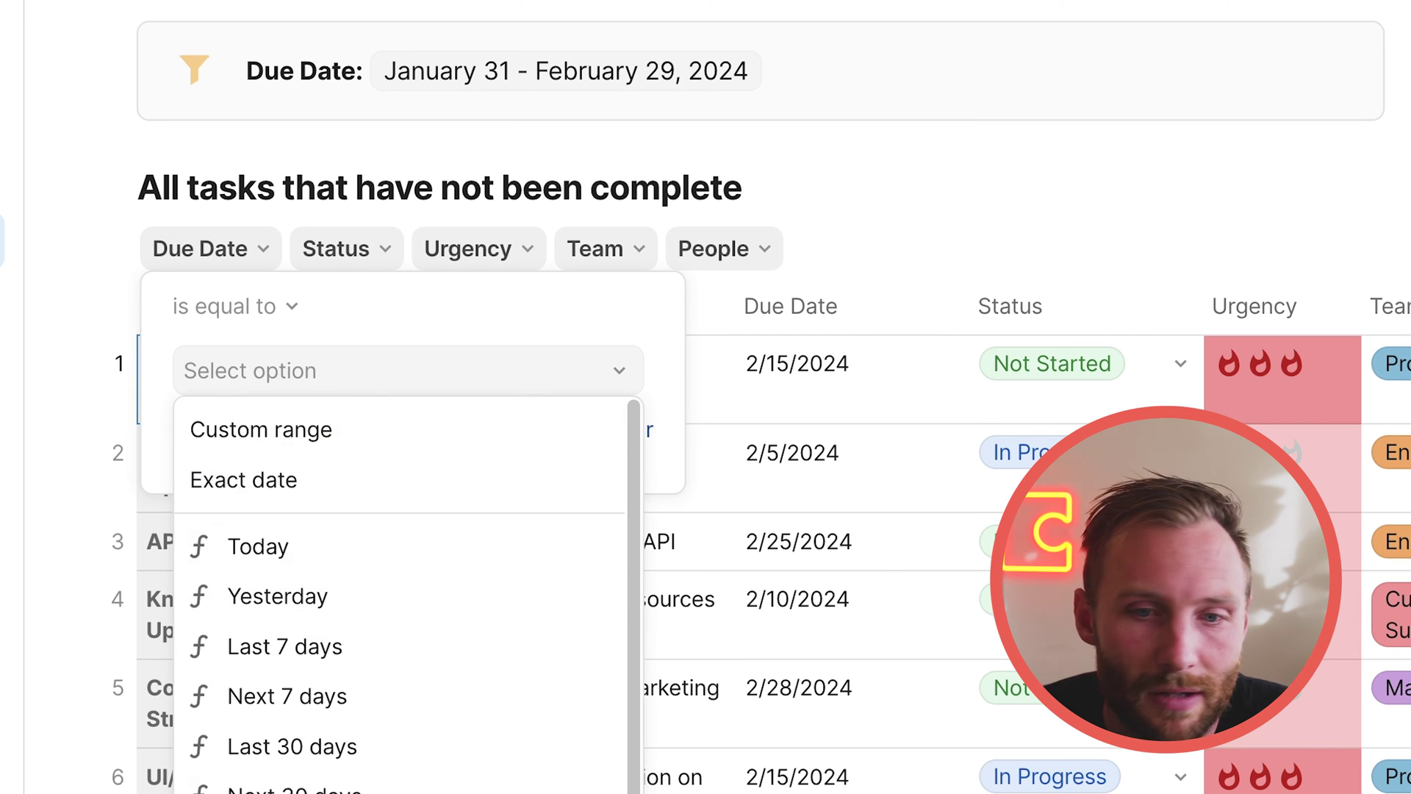
{"action": "left_click", "coordinate": [341, 426]}
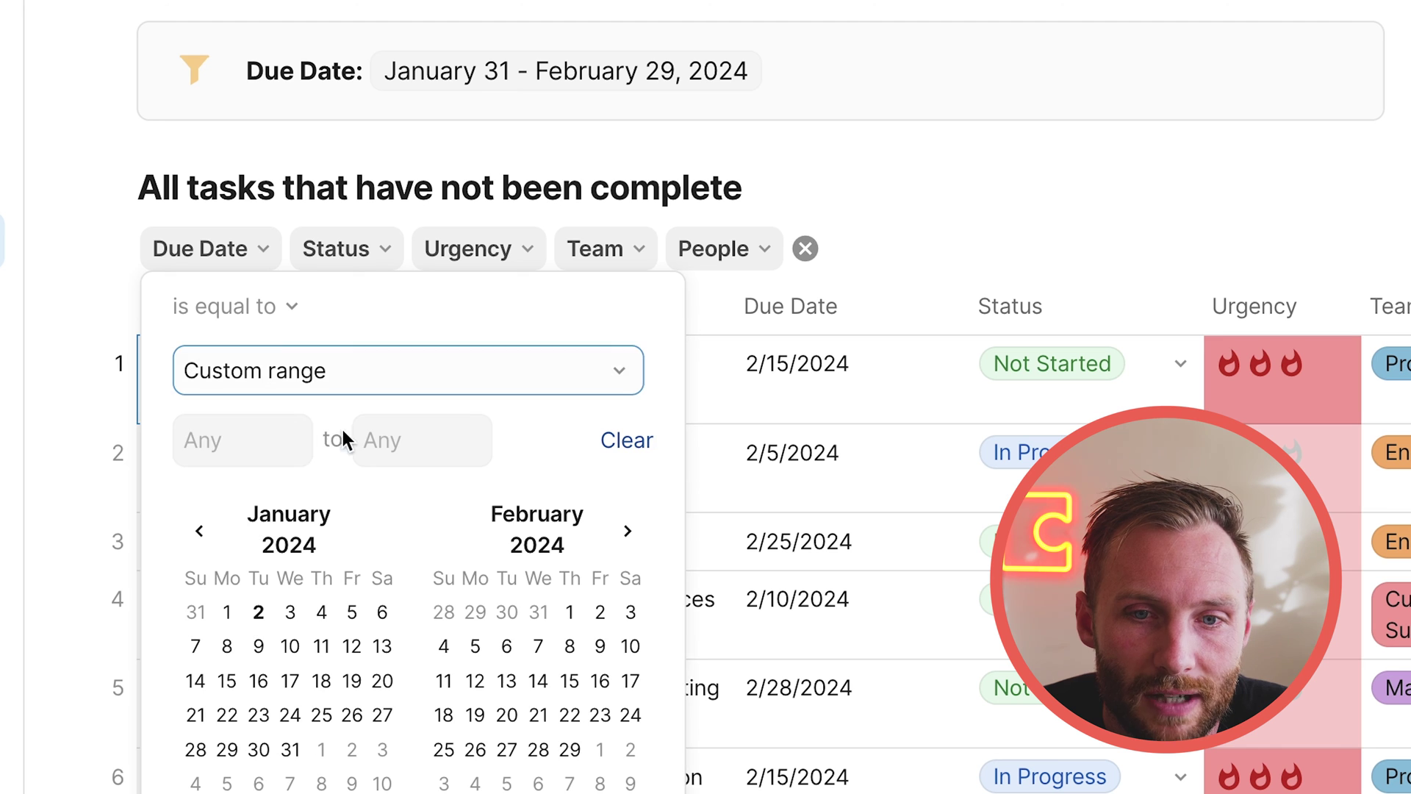
{"action": "left_click", "coordinate": [228, 612]}
{"action": "left_click", "coordinate": [294, 748]}
{"action": "key", "text": "Escape"}
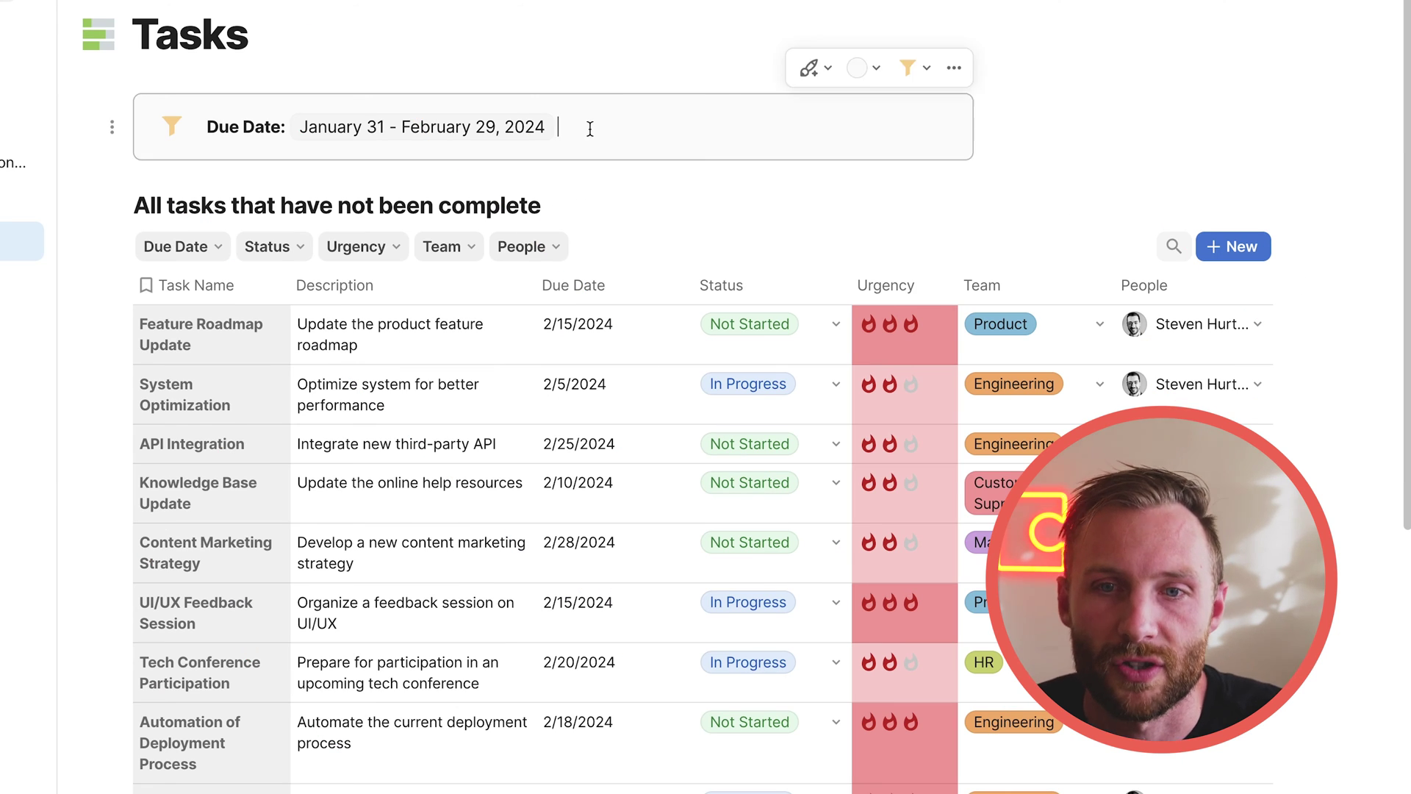
Delete the Due Date control together with its callout above the table.
{"action": "left_click_drag", "start_coordinate": [589, 126], "coordinate": [190, 129]}
{"action": "key", "text": "BackSpace"}
{"action": "key", "text": "BackSpace"}
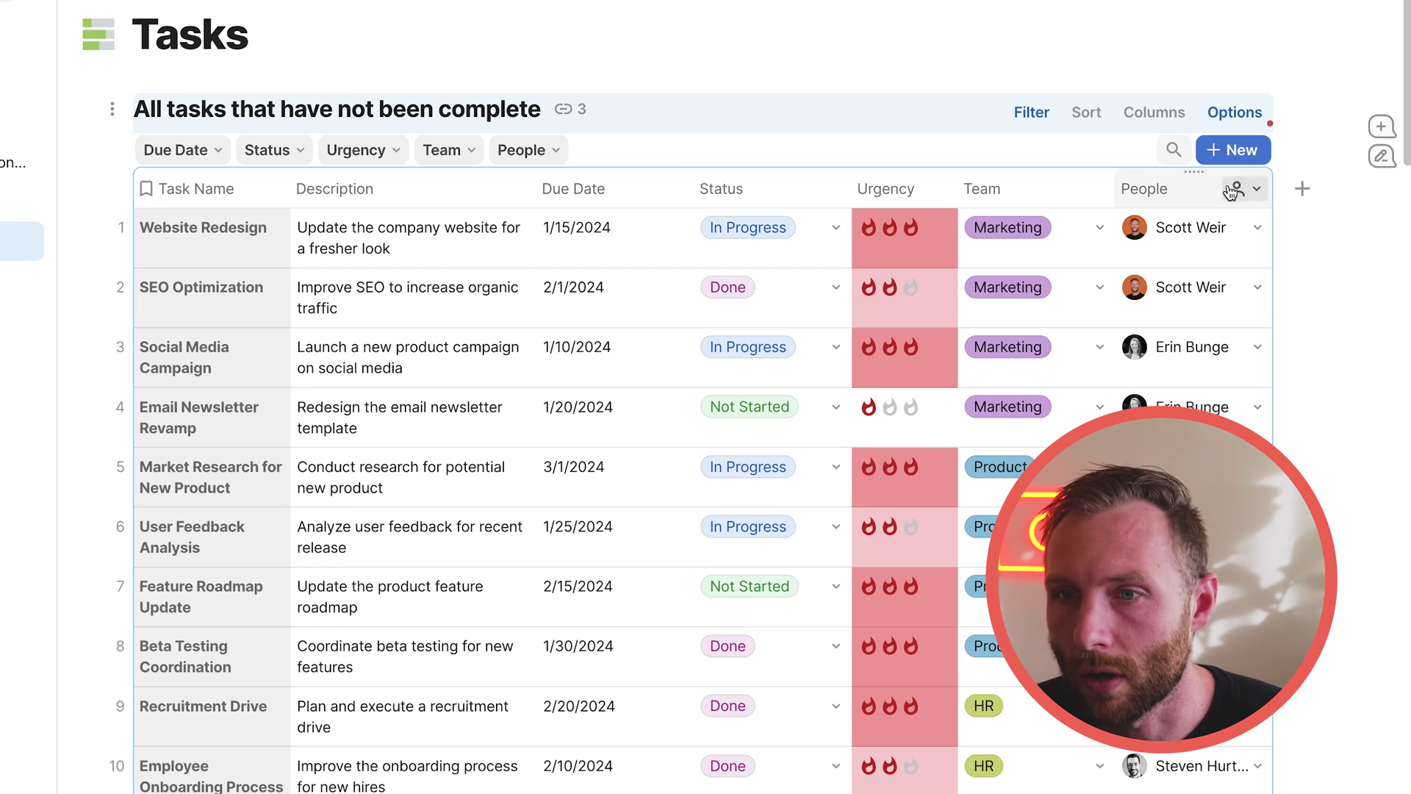
Filter the table to tasks whose Status is not Done.
{"action": "left_click", "coordinate": [1032, 111]}
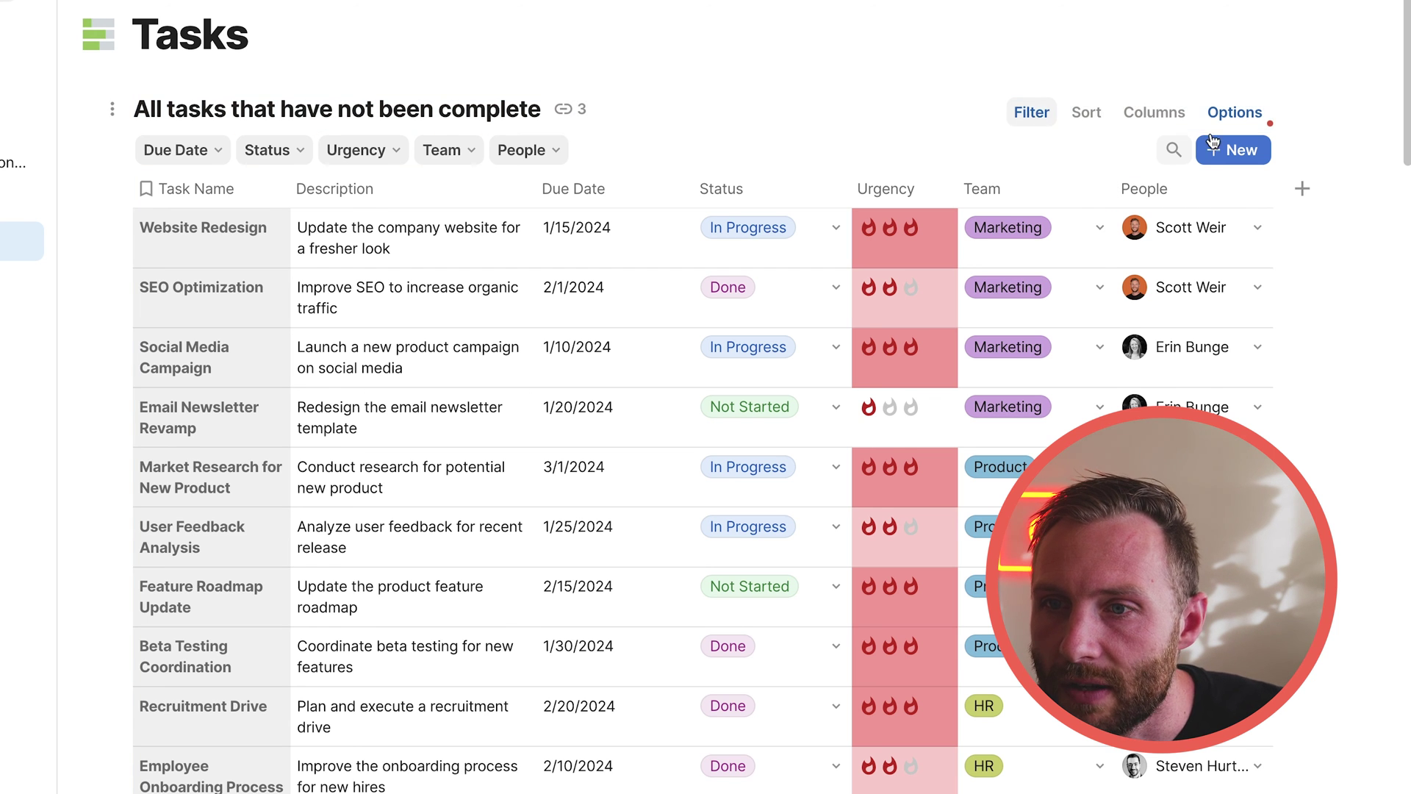
{"action": "left_click", "coordinate": [1347, 186]}
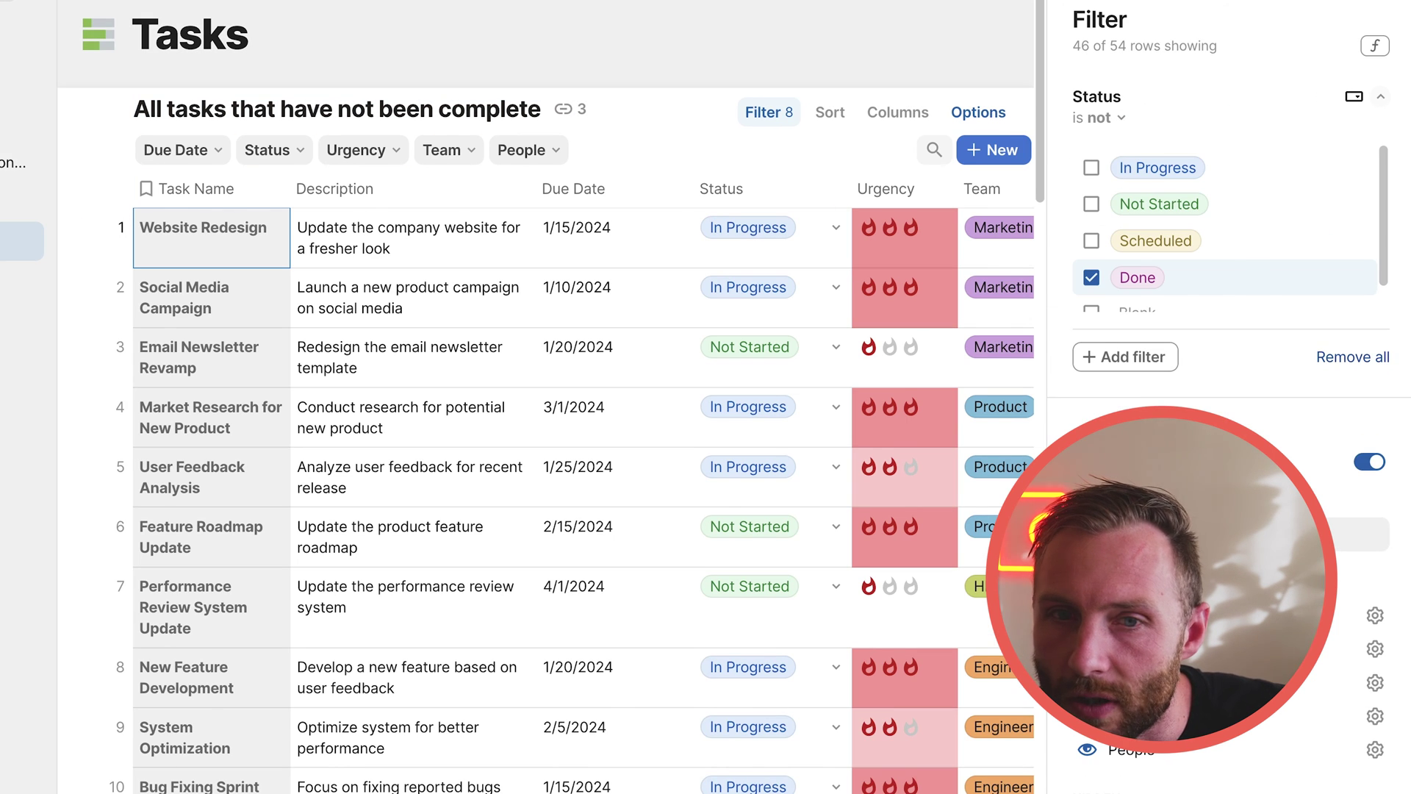
{"action": "key", "text": "Escape"}
Insert a toggle control on a new line between the Tasks page title and the table.
{"action": "left_click", "coordinate": [271, 44]}
{"action": "key", "text": "Return"}
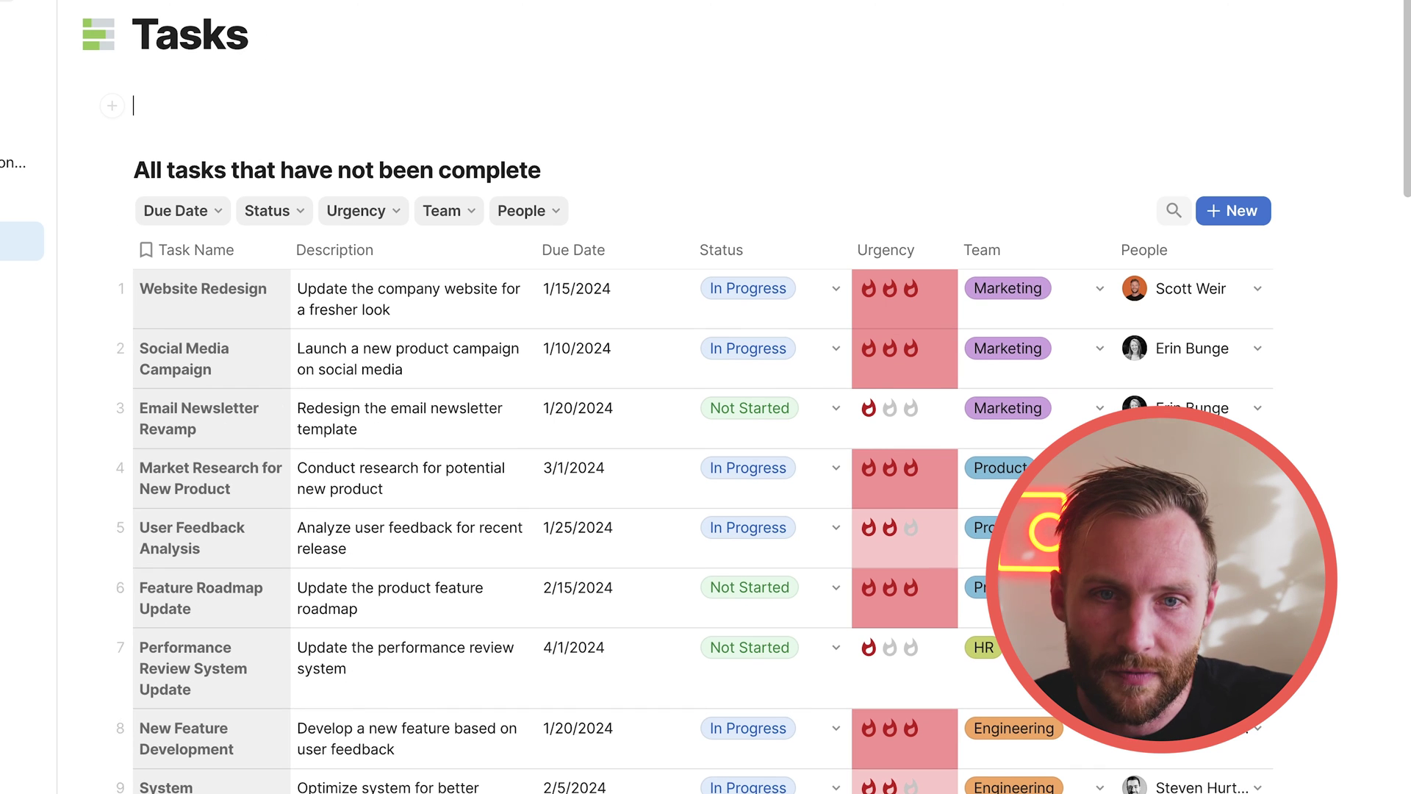
{"action": "left_click", "coordinate": [258, 286]}
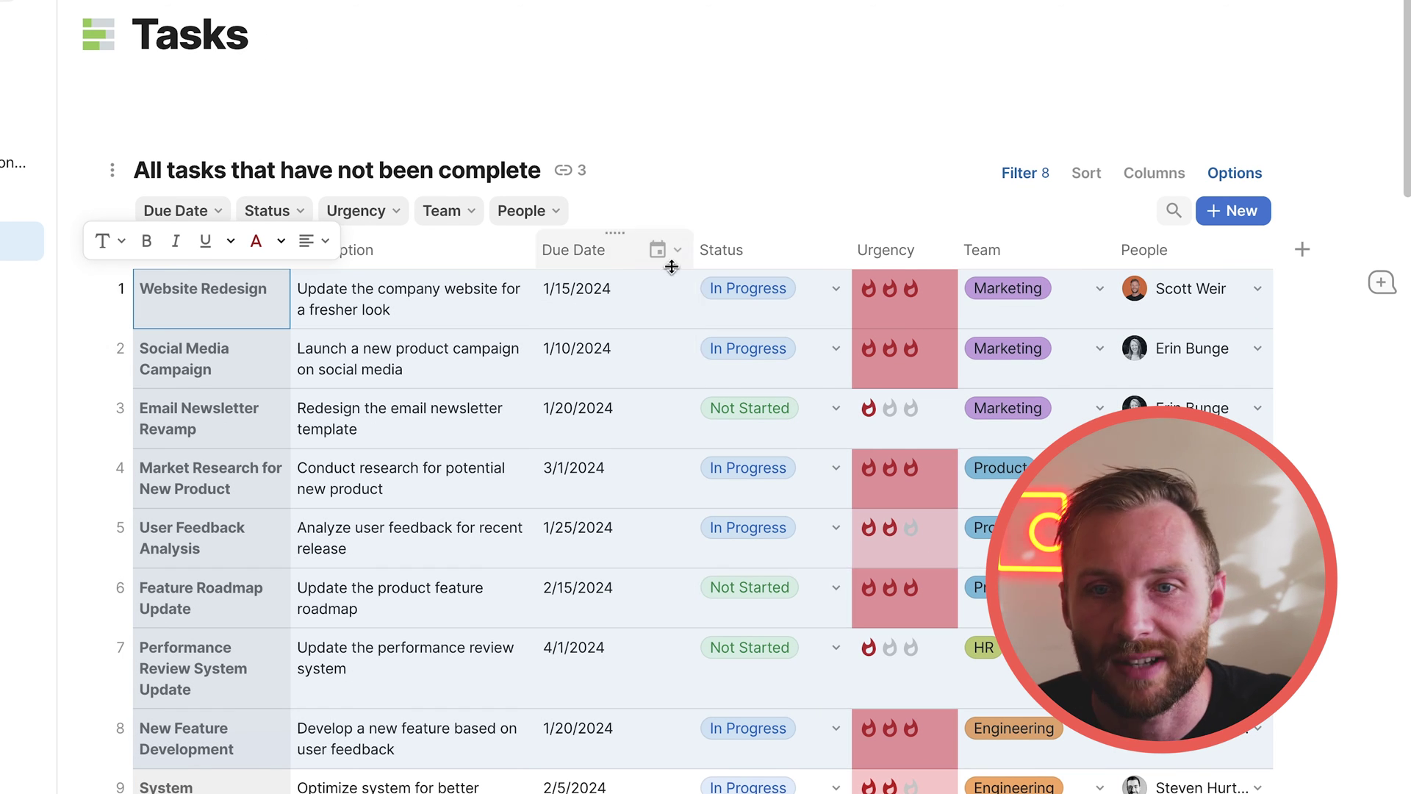
{"action": "left_click", "coordinate": [235, 101]}
{"action": "type", "text": "/to"}
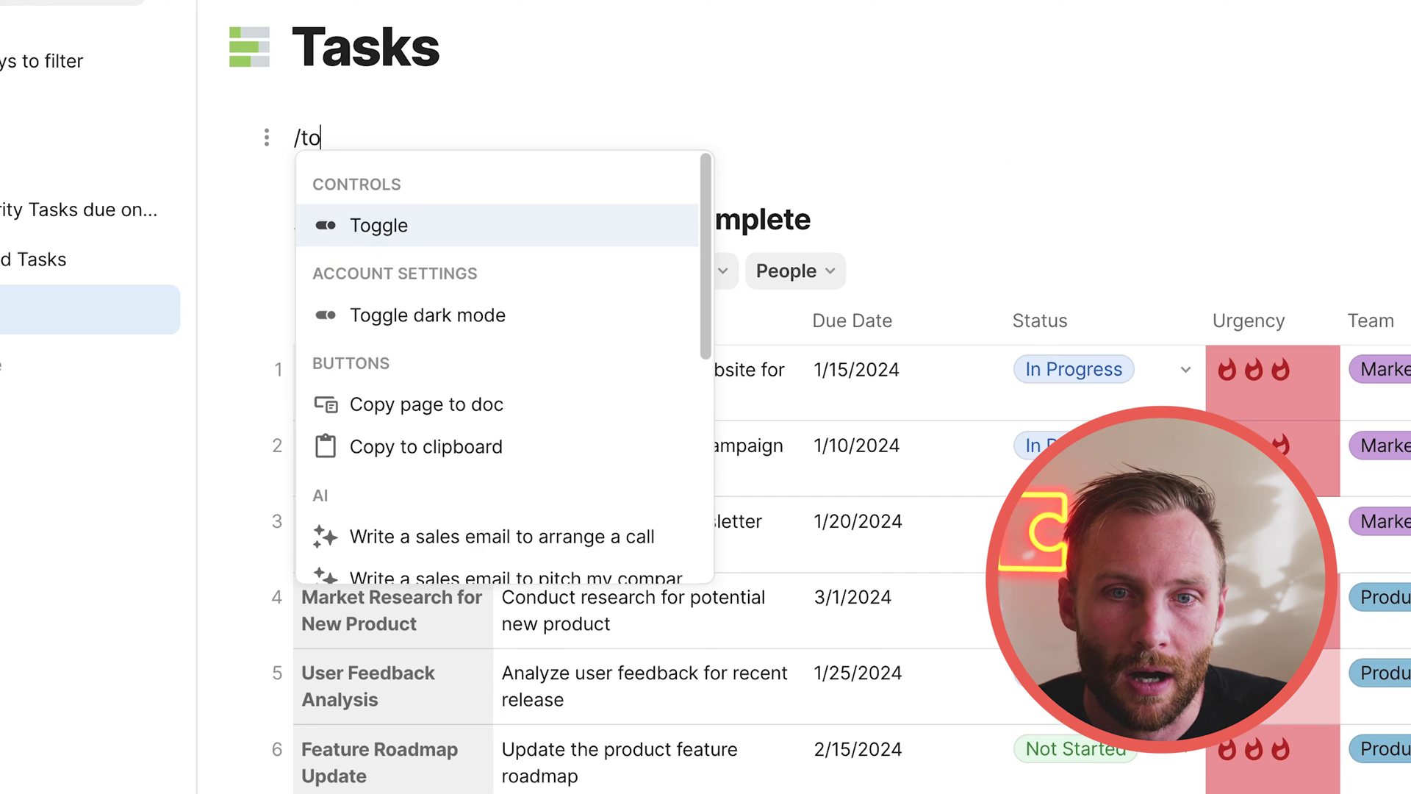
{"action": "key", "text": "Return"}
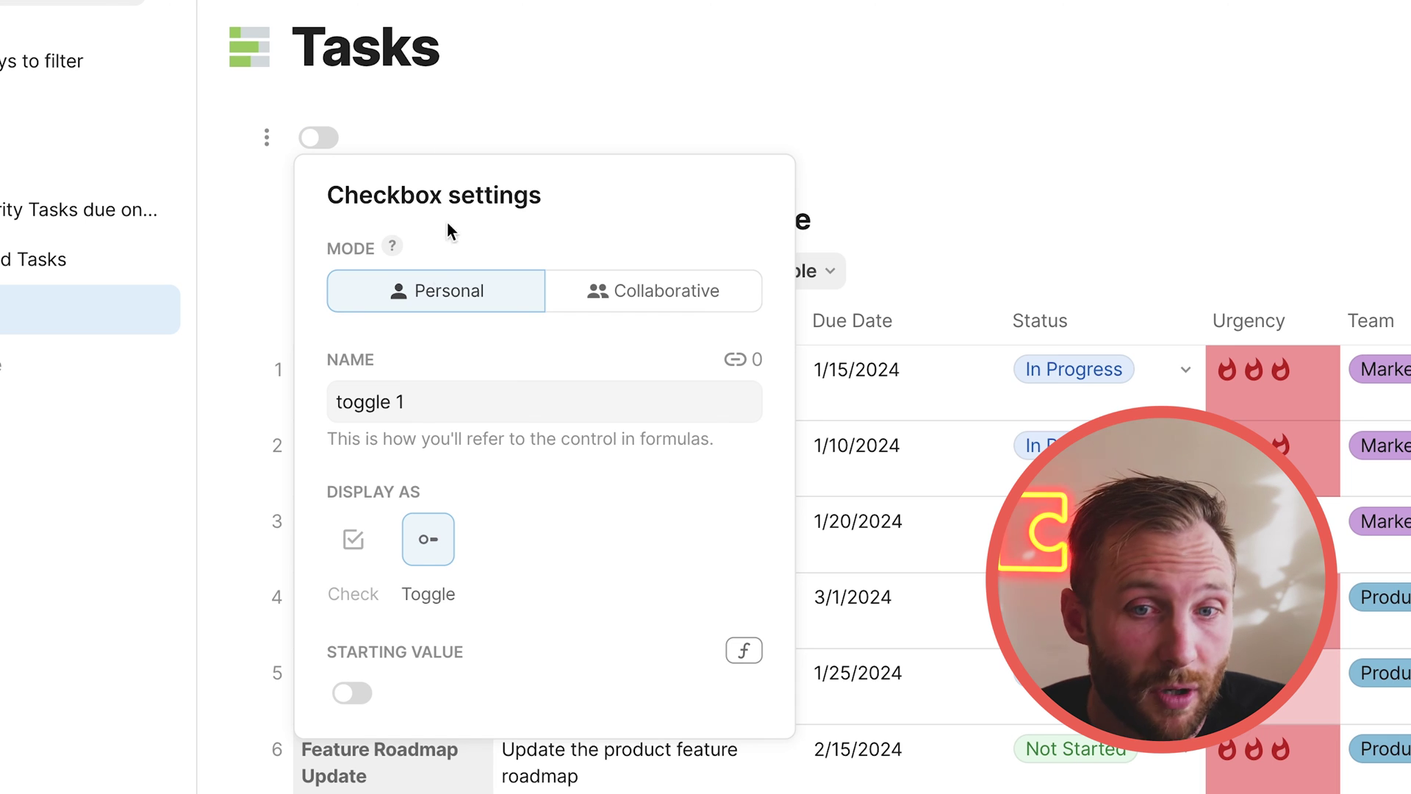
{"action": "left_click", "coordinate": [453, 409]}
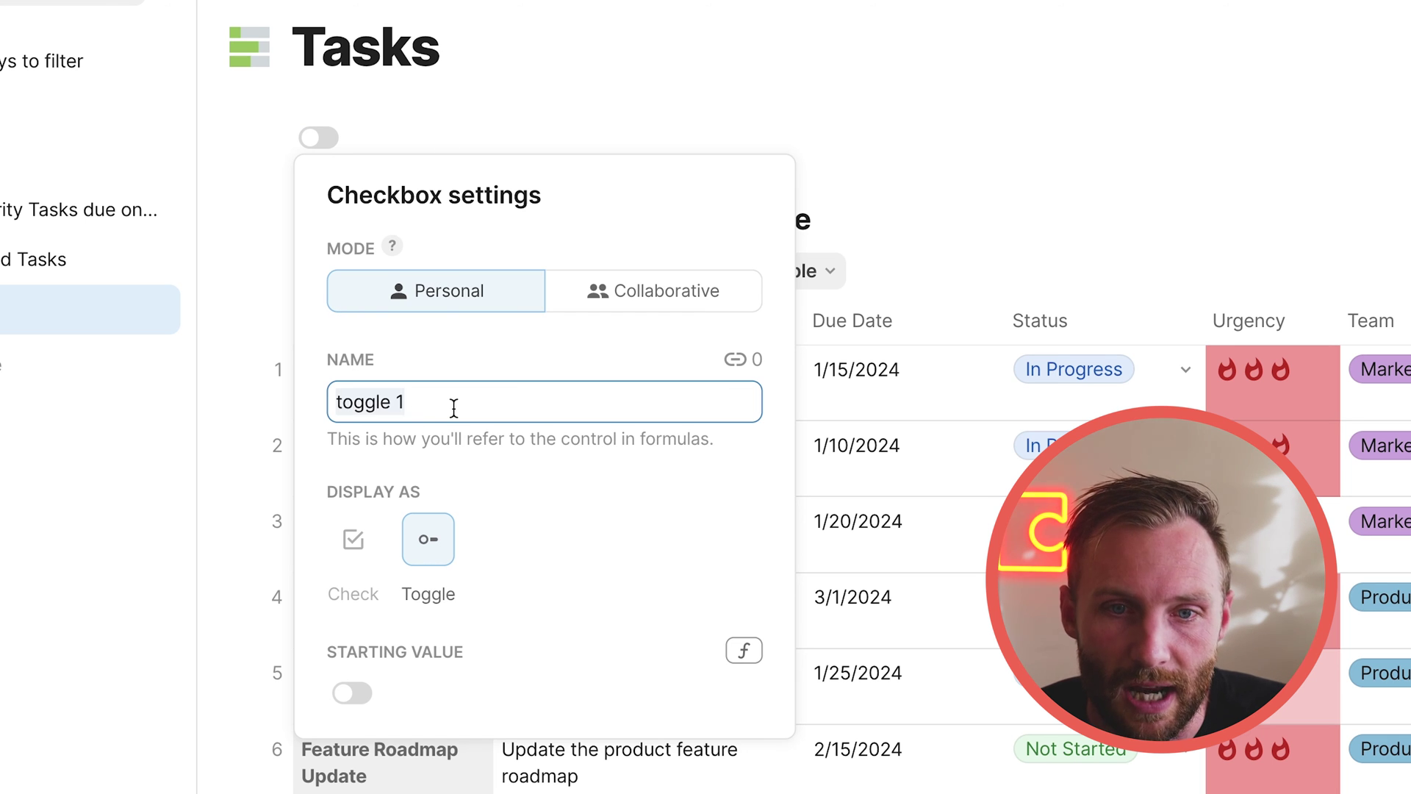
{"action": "left_click", "coordinate": [404, 131]}
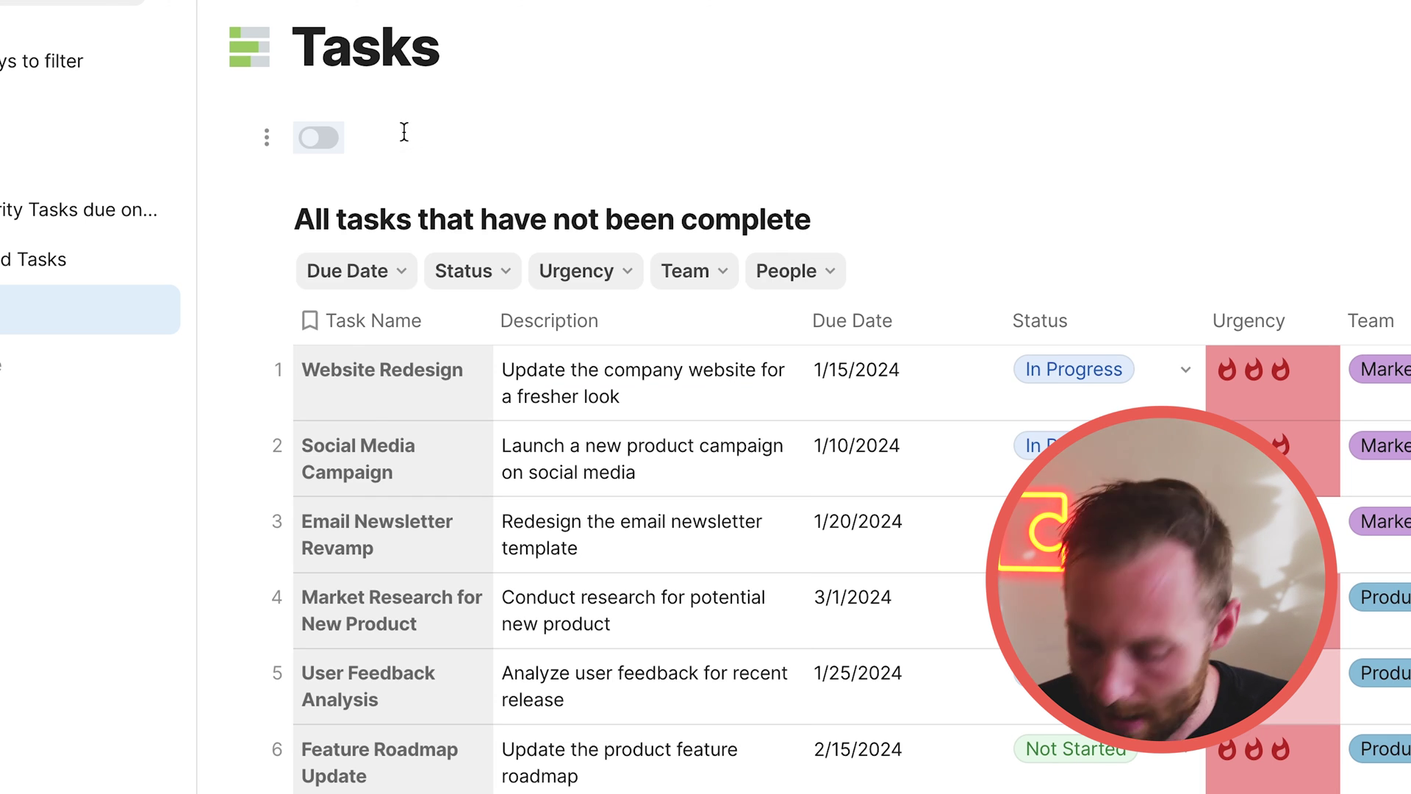
Label the toggle ": View my tasks" and turn its line into a callout.
{"action": "key", "text": "Right"}
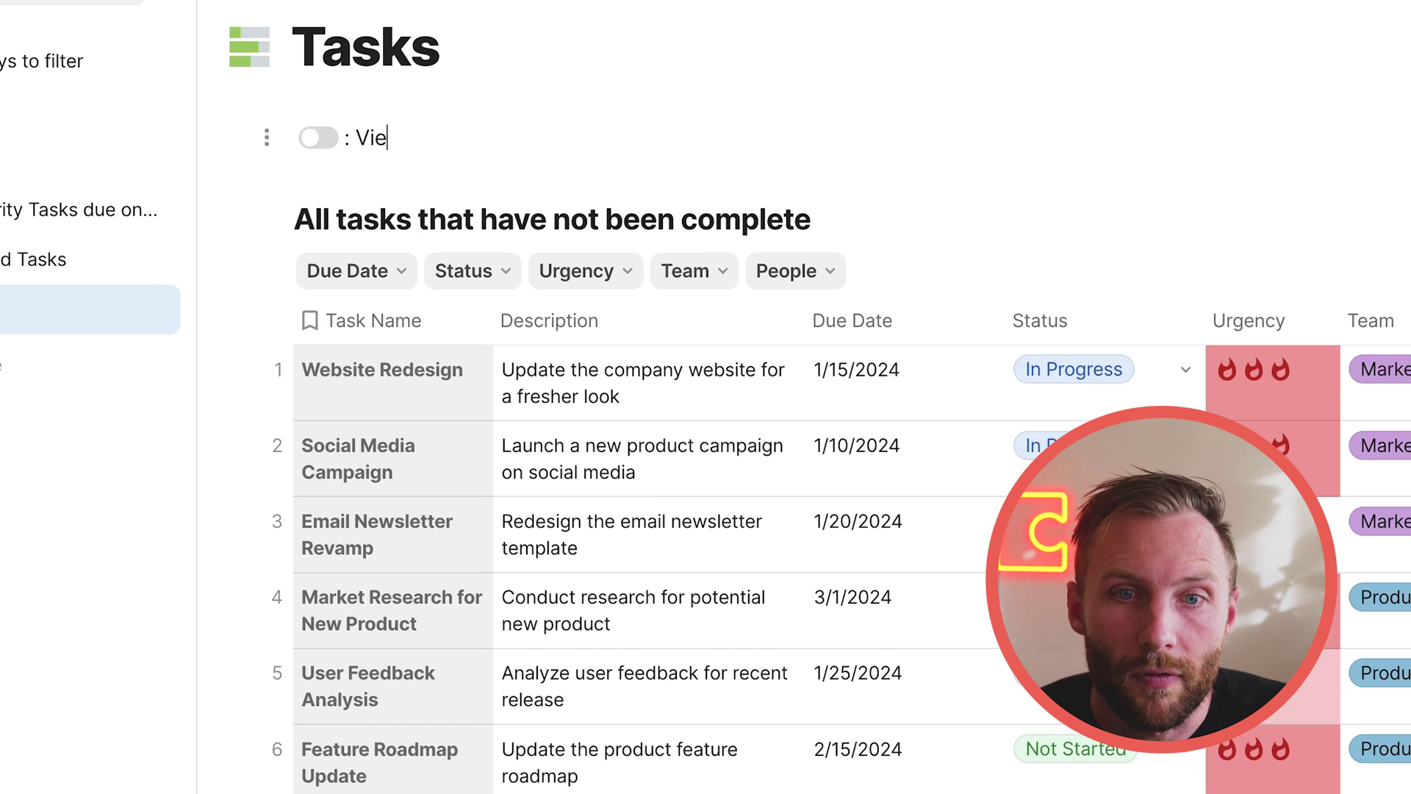
{"action": "type", "text": ": View my tasks"}
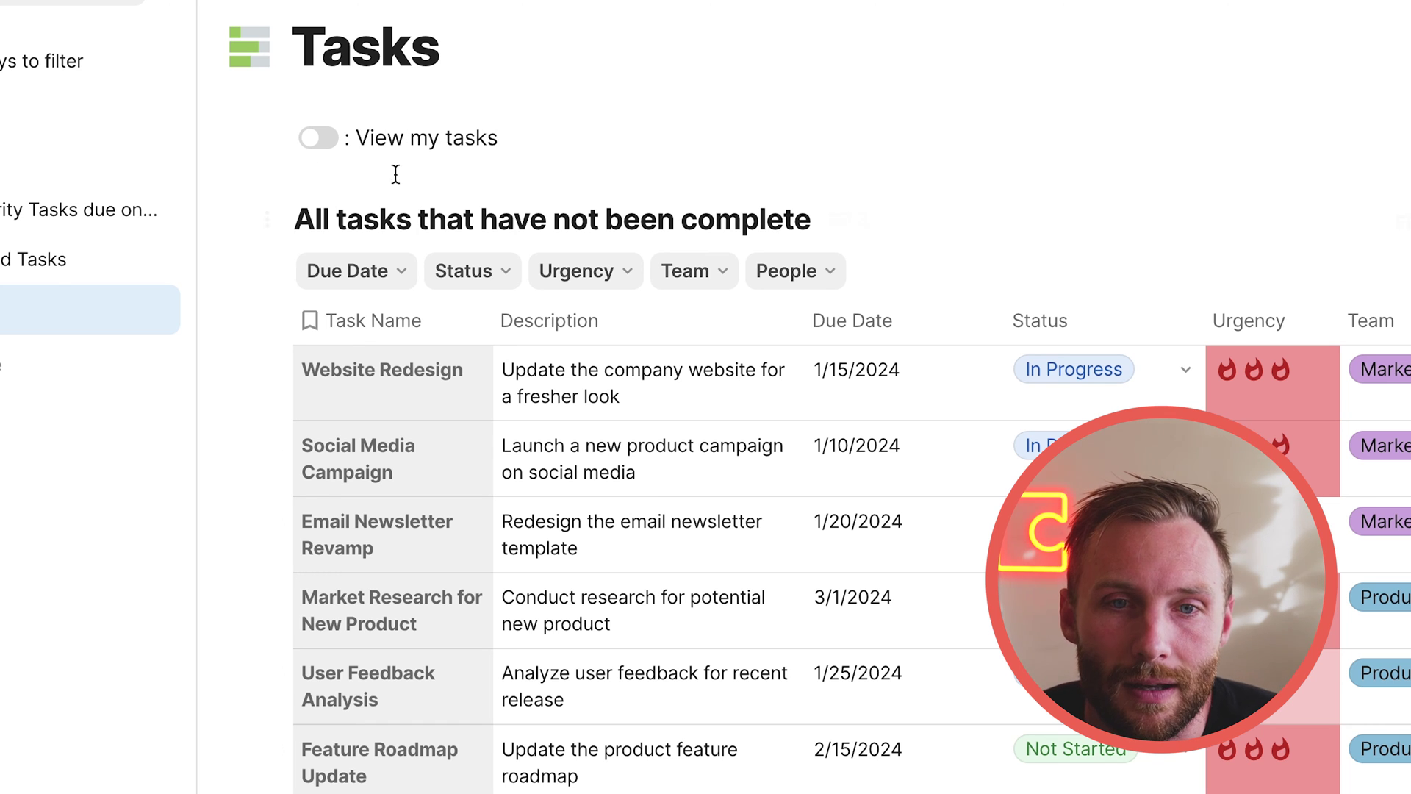
{"action": "left_click", "coordinate": [265, 143]}
{"action": "mouse_move", "coordinate": [259, 185]}
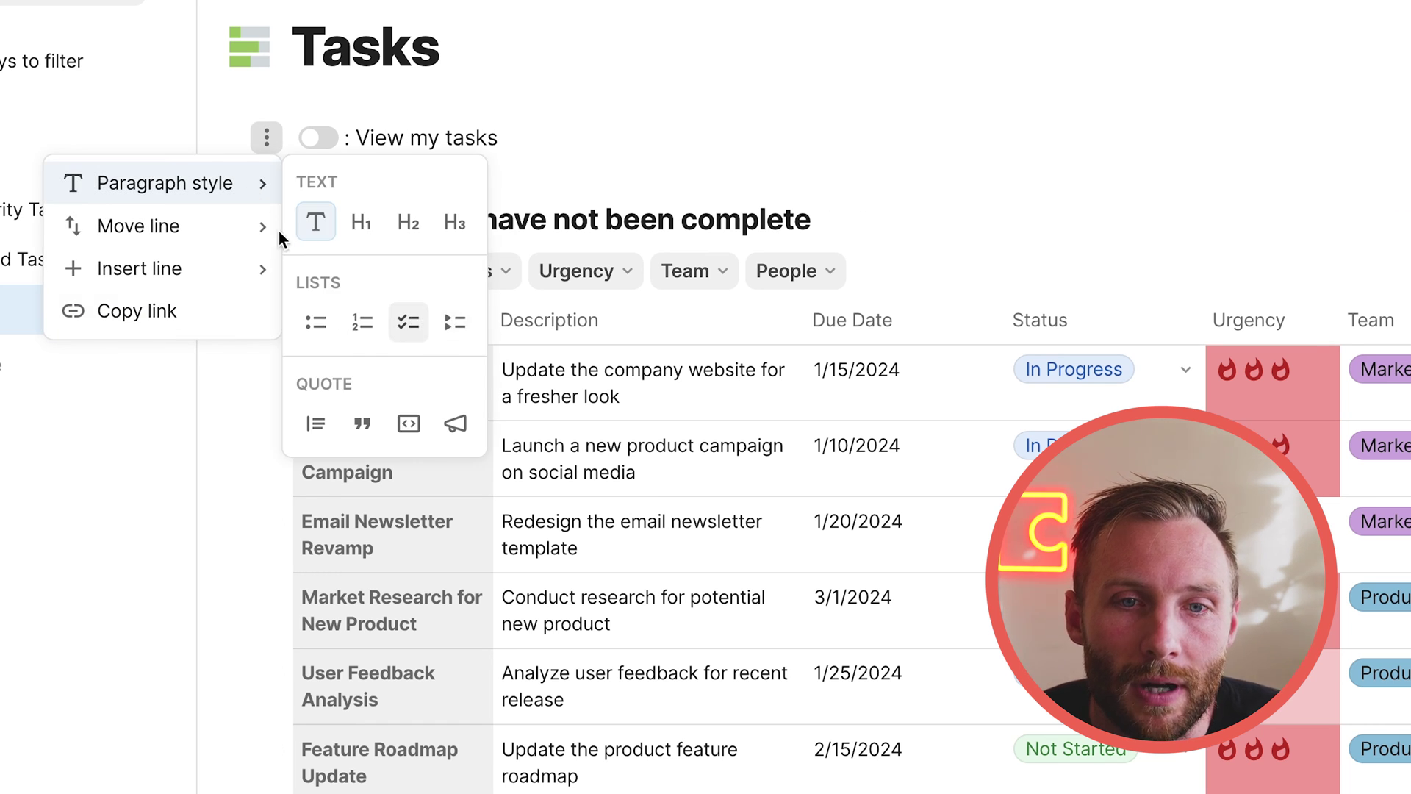
{"action": "left_click", "coordinate": [455, 423]}
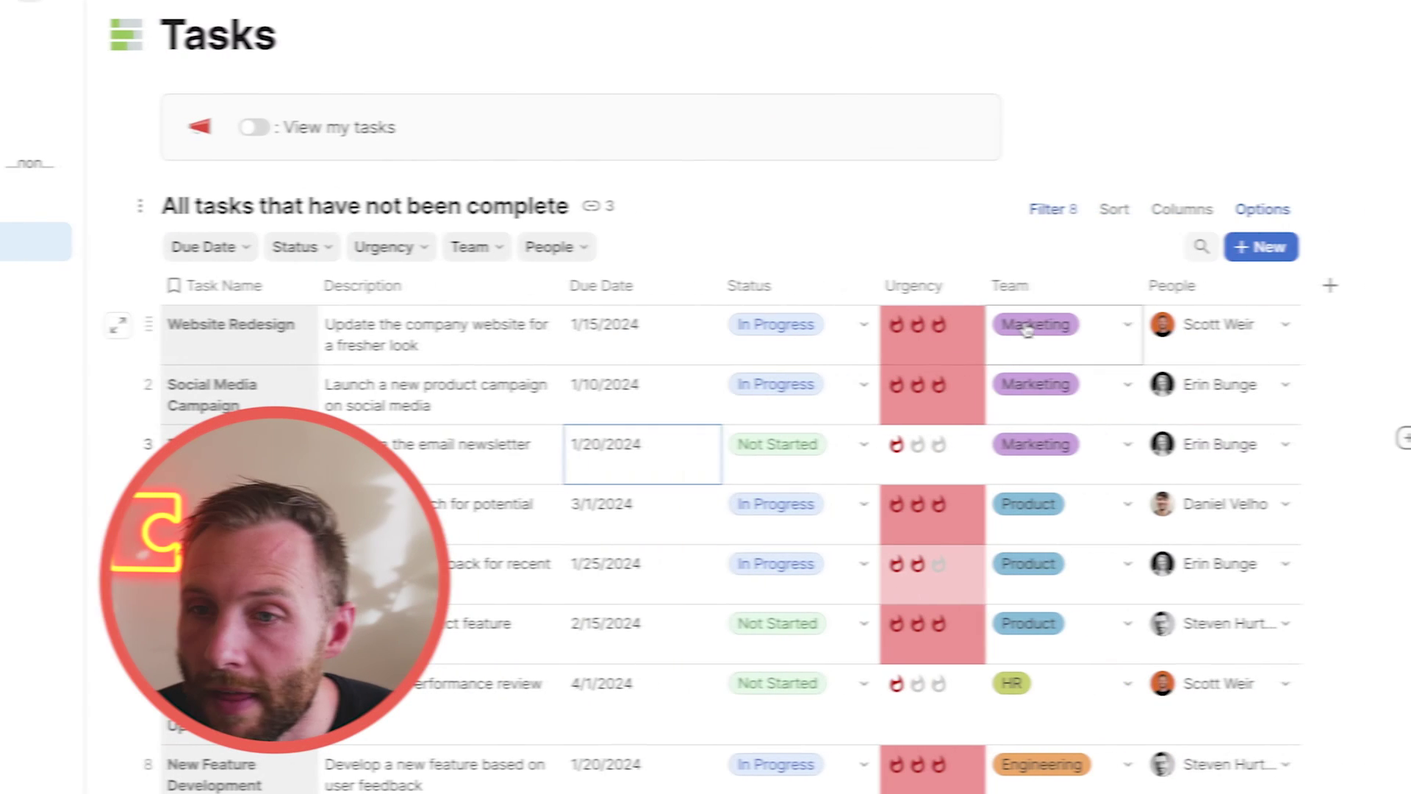
Add a formula filter to the table of incomplete tasks and begin it with the If function.
{"action": "left_click", "coordinate": [1025, 210]}
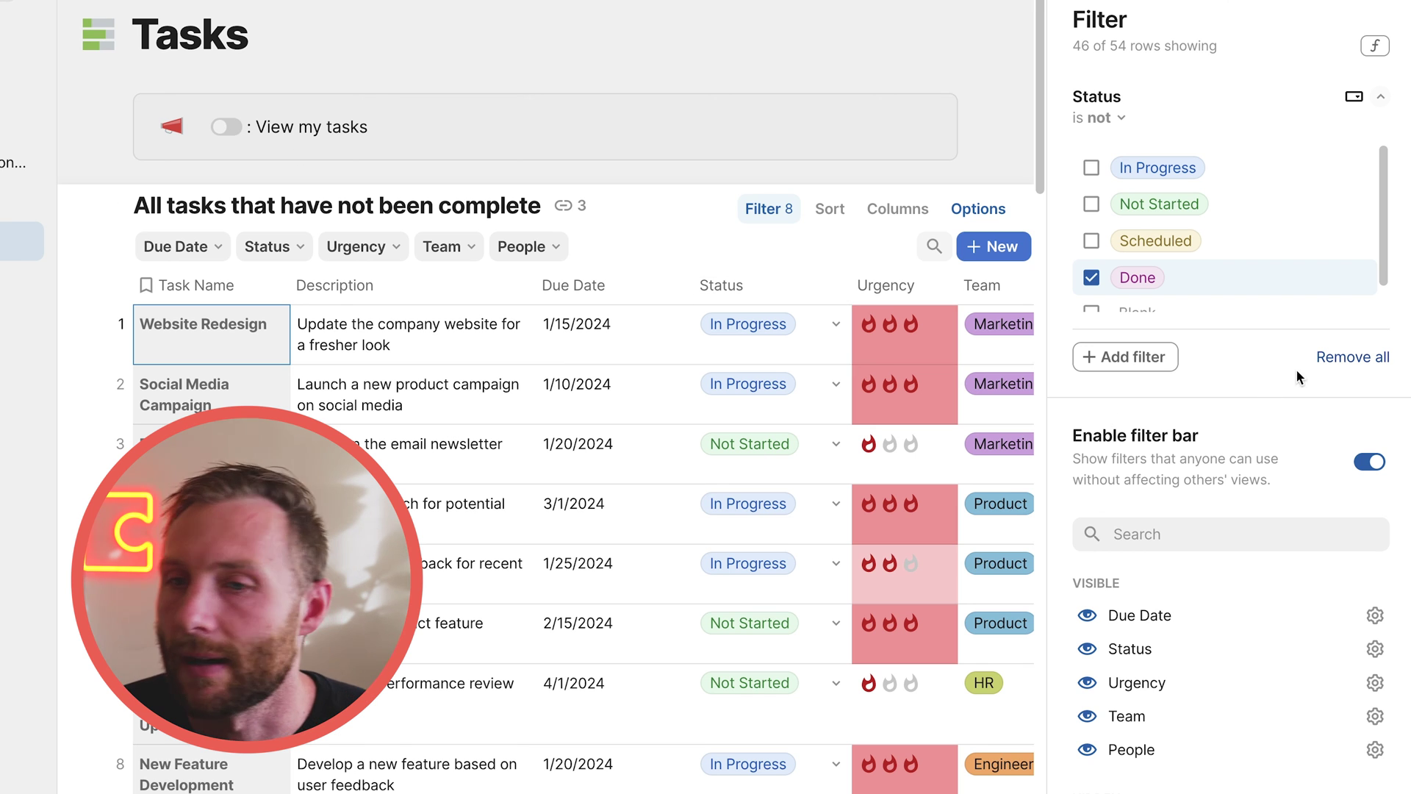
{"action": "left_click", "coordinate": [1150, 359]}
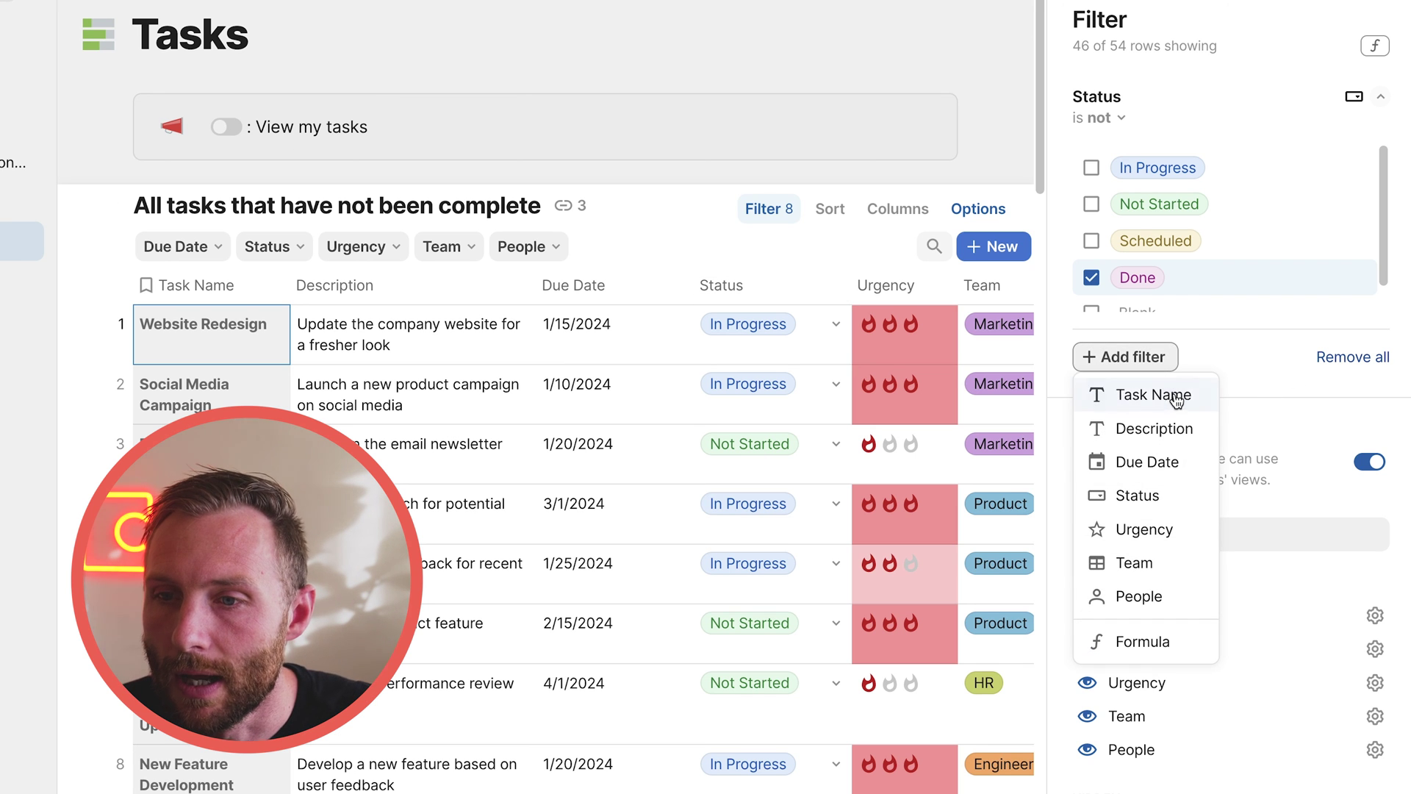
{"action": "left_click", "coordinate": [1178, 641]}
{"action": "type", "text": "if(, ,"}
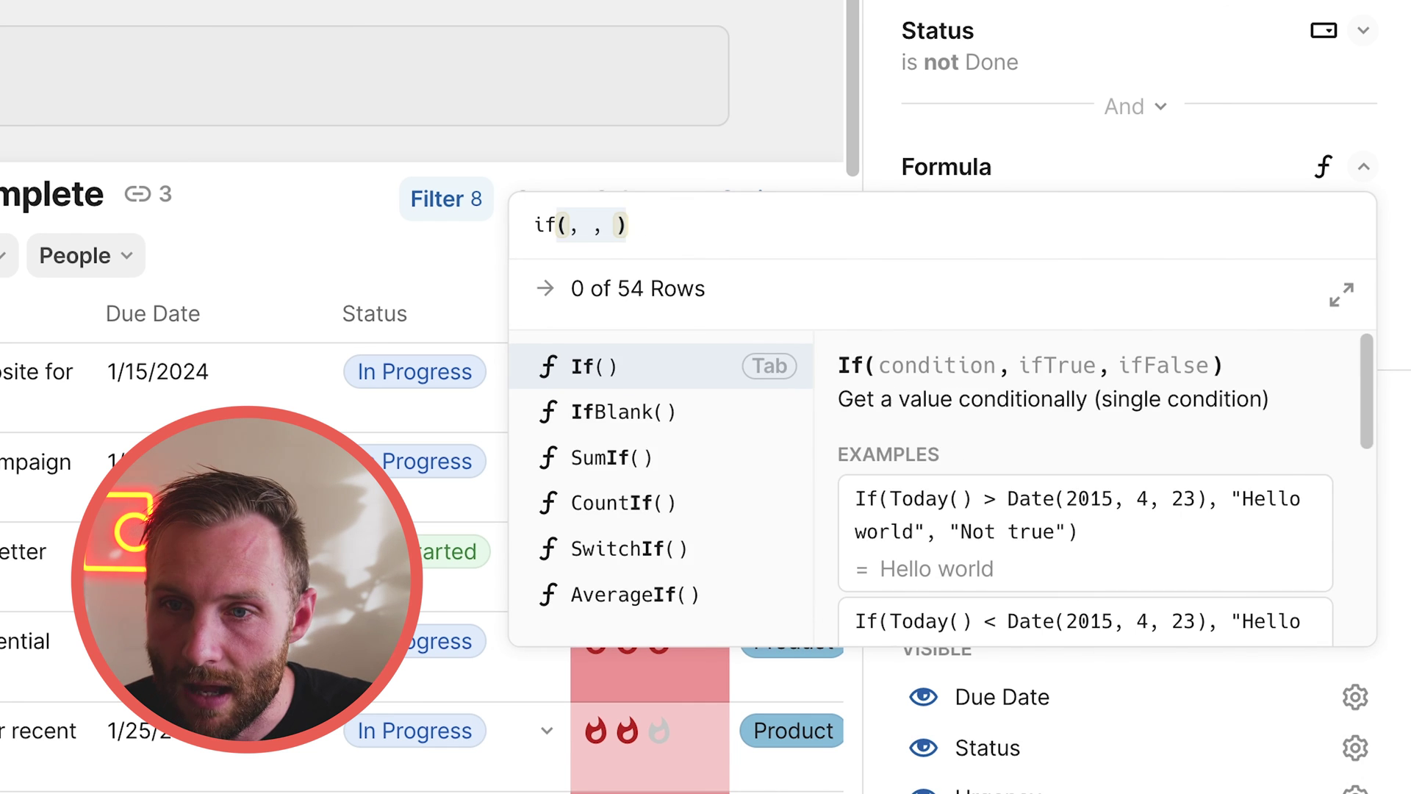
{"action": "key", "text": "Tab"}
Set the condition of the If formula to toggle 1=True().
{"action": "type", "text": "to"}
{"action": "key", "text": "Tab"}
{"action": "type", "text": "=trf"}
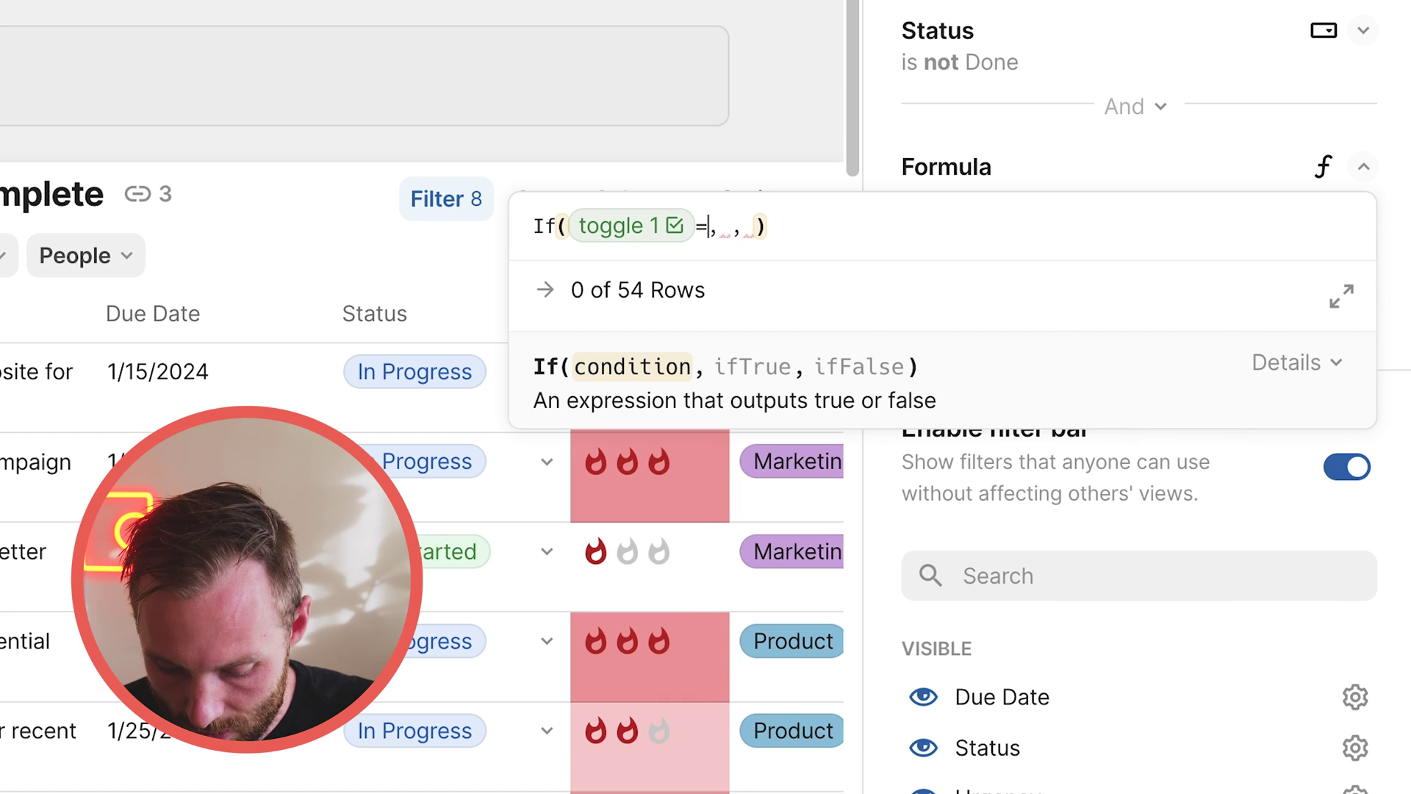
{"action": "type", "text": "u"}
{"action": "key", "text": "BackSpace"}
{"action": "key", "text": "BackSpace"}
{"action": "key", "text": "Tab"}
{"action": "type", "text": "),"}
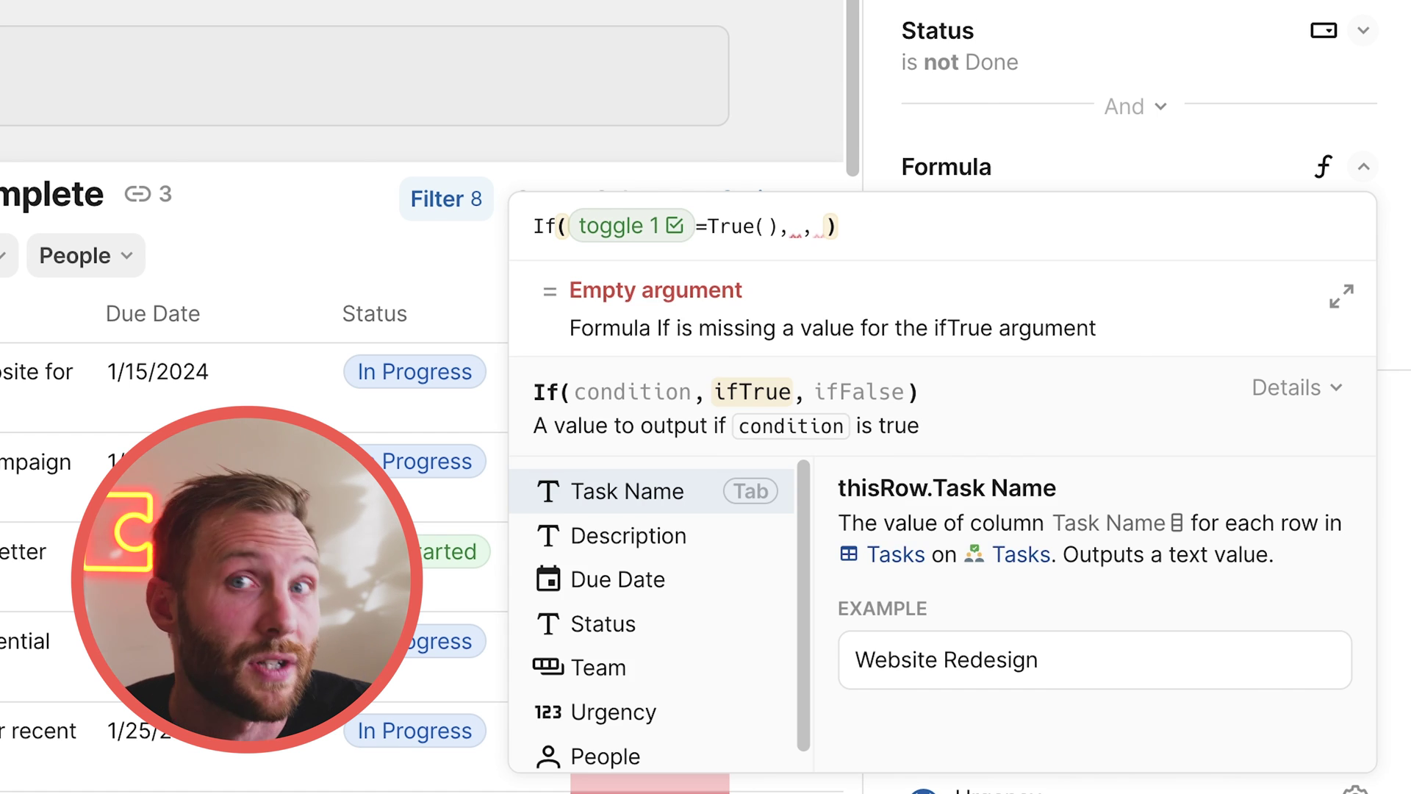
Enter People=User() as the value the If formula outputs when its condition is true.
{"action": "type", "text": "asks that have not been complete"}
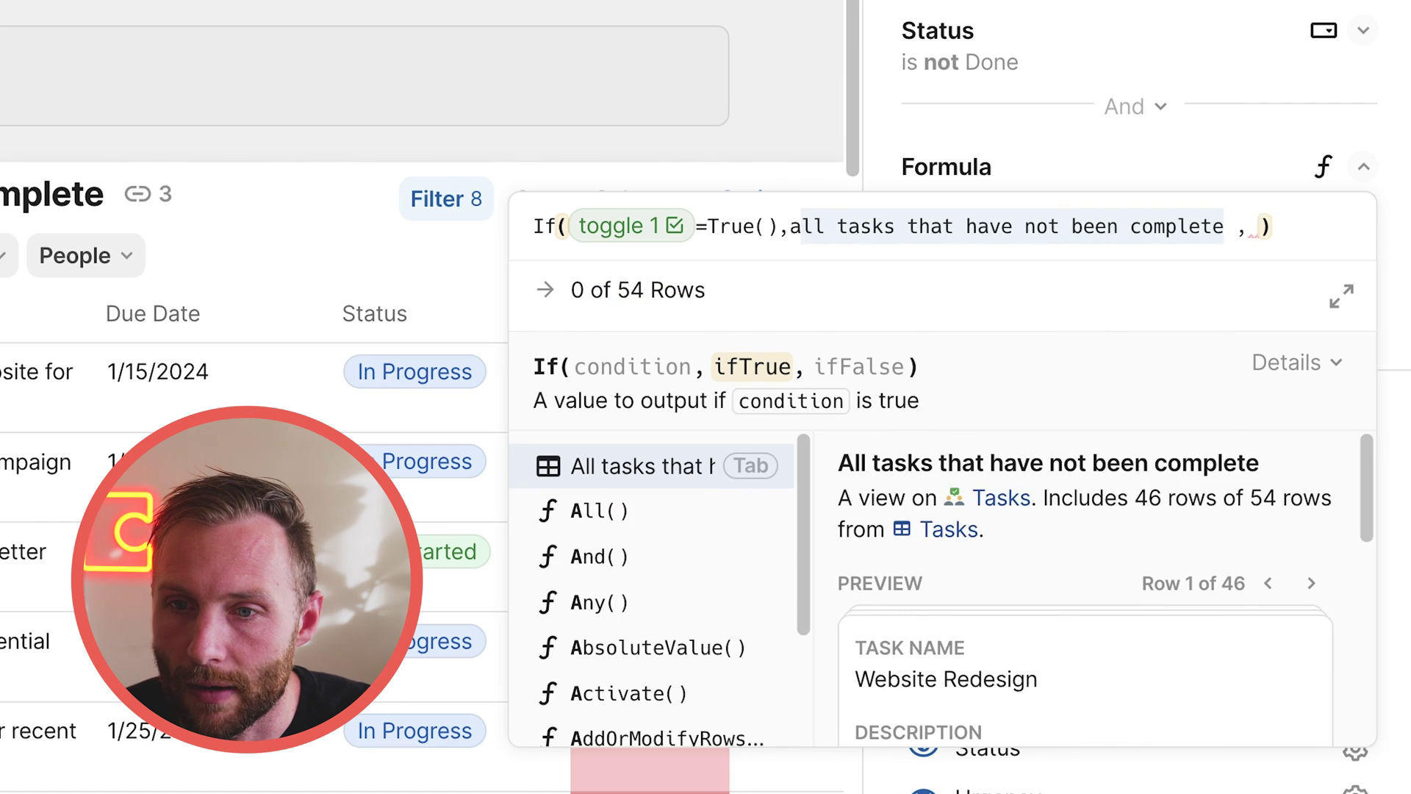
{"action": "key", "text": "BackSpace"}
{"action": "key", "text": "BackSpace"}
{"action": "key", "text": "Down"}
{"action": "key", "text": "Down"}
{"action": "key", "text": "Down"}
{"action": "key", "text": "Down"}
{"action": "key", "text": "Down"}
{"action": "key", "text": "Down"}
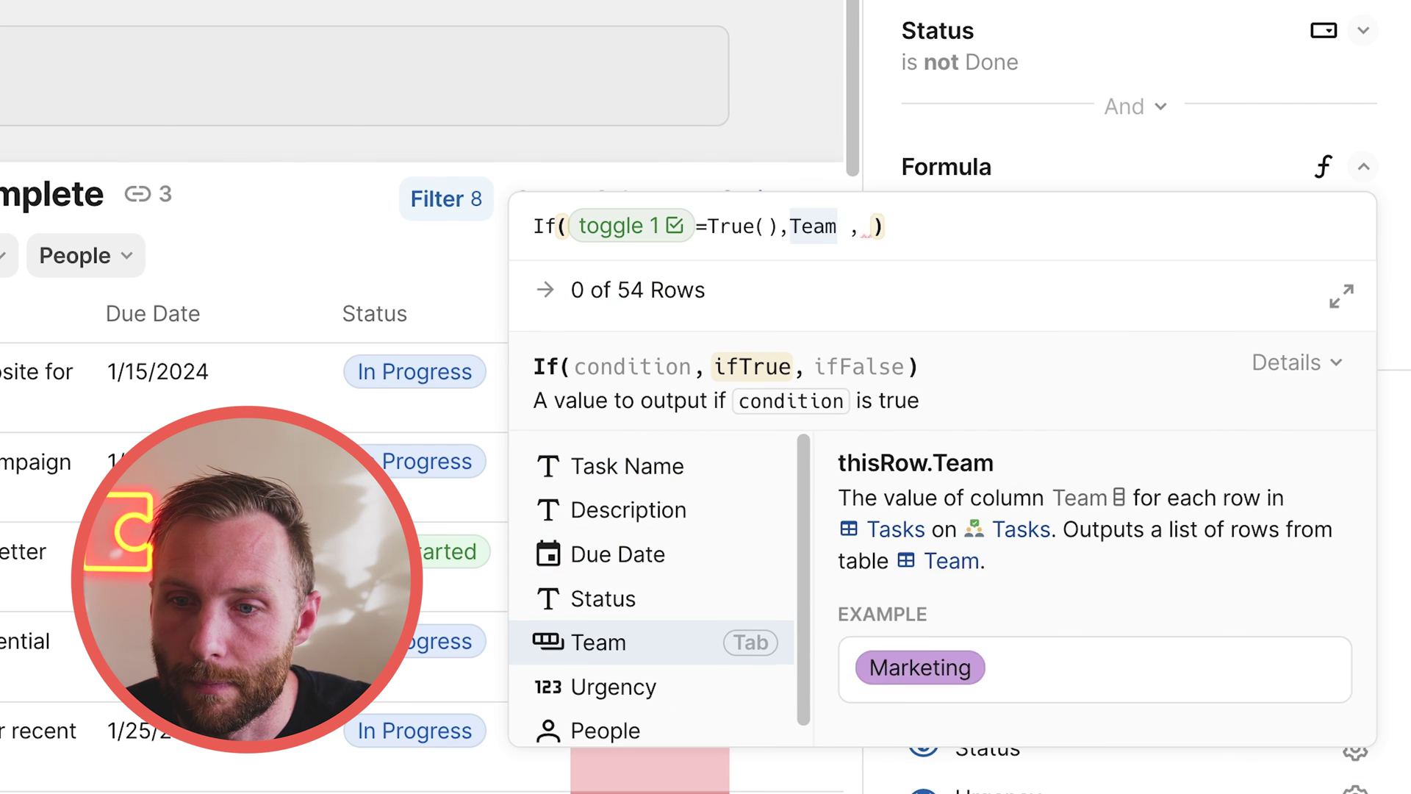
{"action": "key", "text": "Tab"}
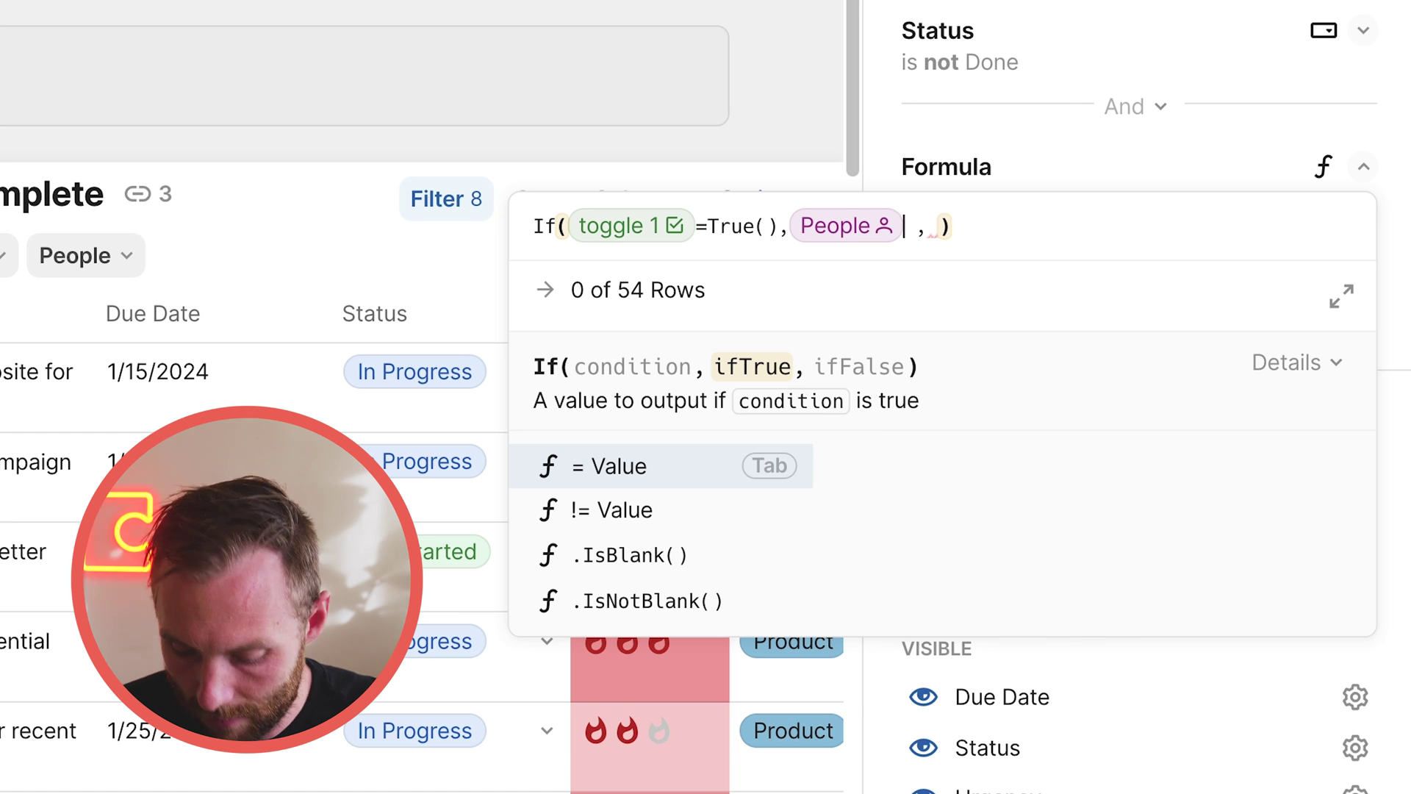
{"action": "type", "text": "=us"}
{"action": "key", "text": "Tab"}
Enter true as the If formula's ifFalse value, apply the filter, and reopen the formula to review it.
{"action": "key", "text": "Right"}
{"action": "key", "text": "Right"}
{"action": "key", "text": "Right"}
{"action": "type", "text": "true"}
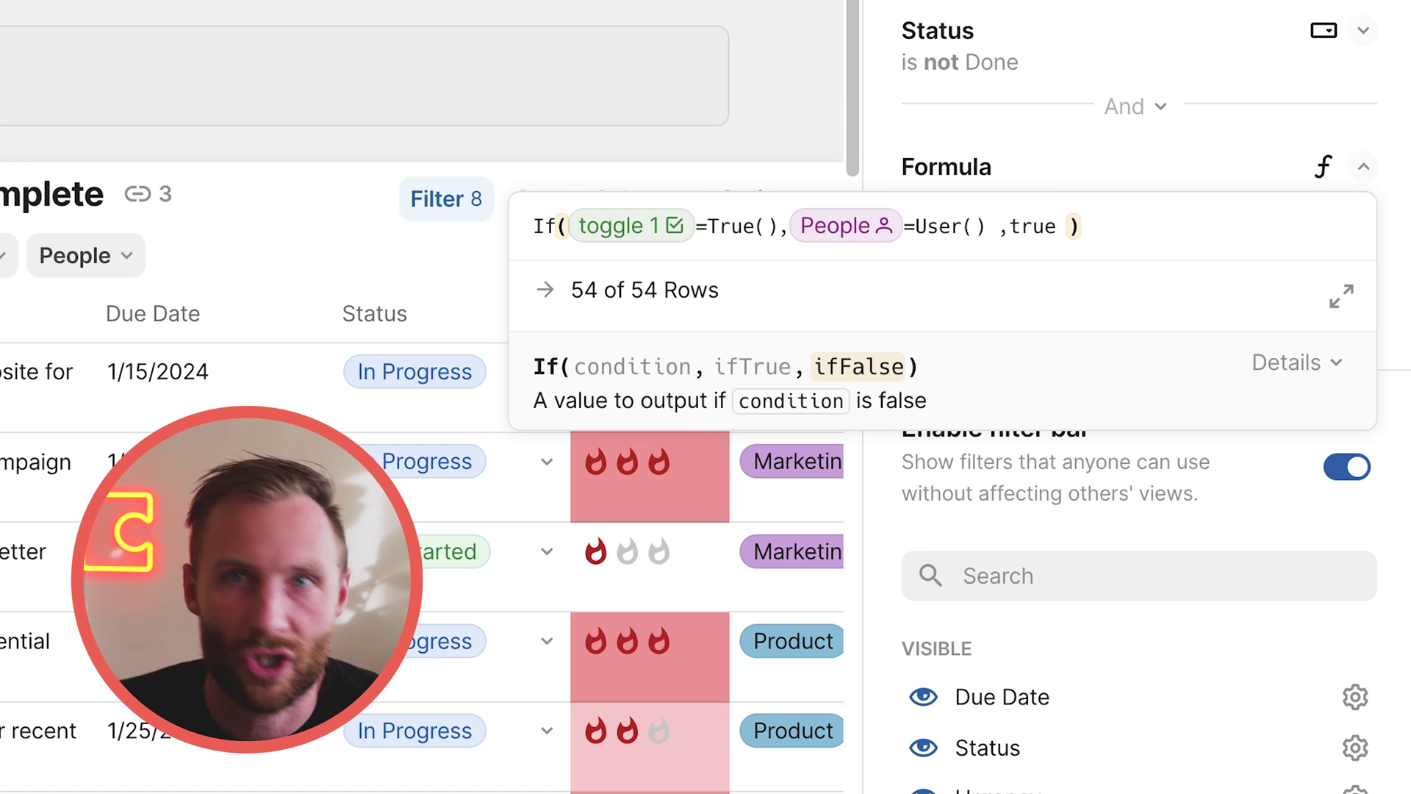
{"action": "key", "text": "Return"}
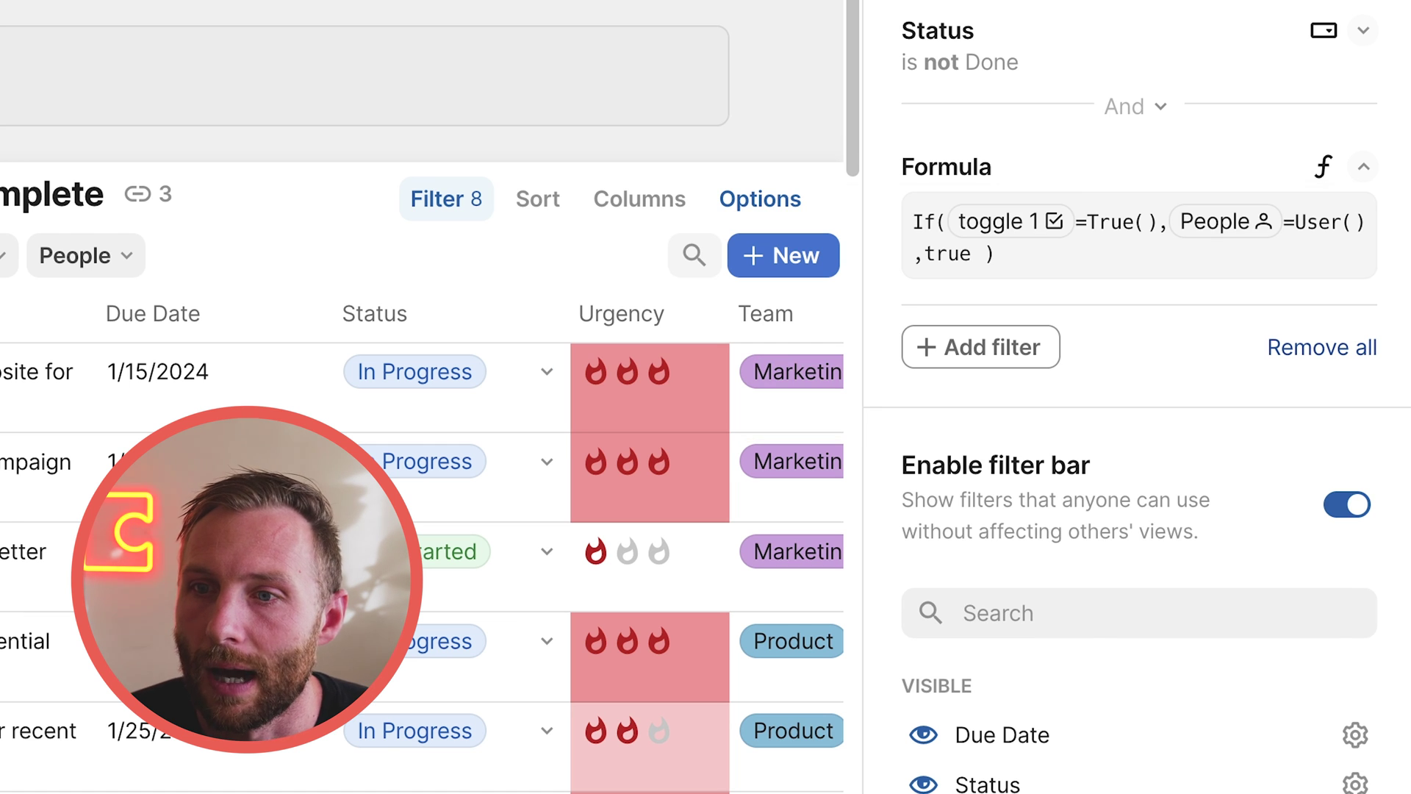
{"action": "left_click", "coordinate": [1098, 274]}
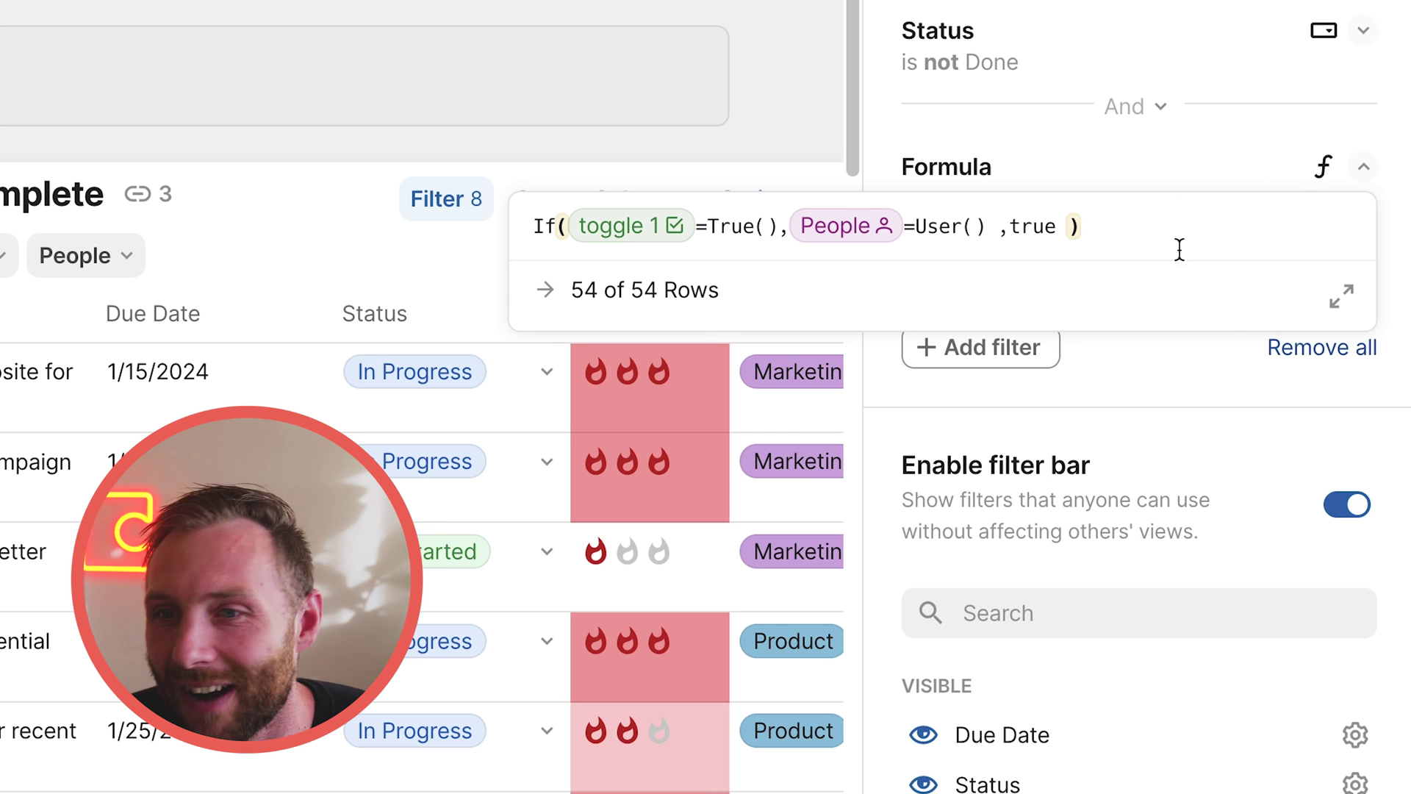
{"action": "left_click", "coordinate": [1022, 227]}
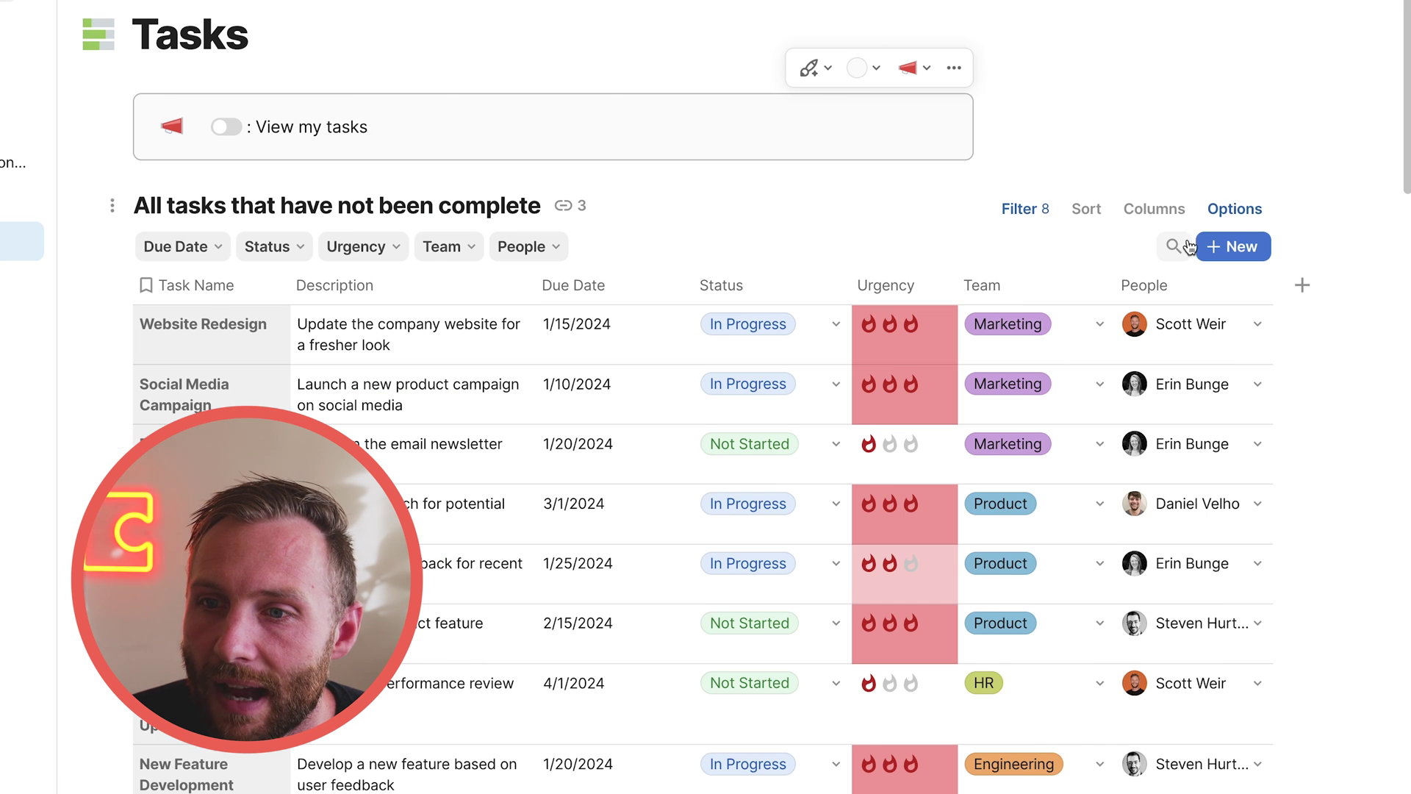
Turn on the View my tasks toggle and check the People column of the filtered table.
{"action": "left_click_drag", "start_coordinate": [1172, 337], "coordinate": [1180, 768]}
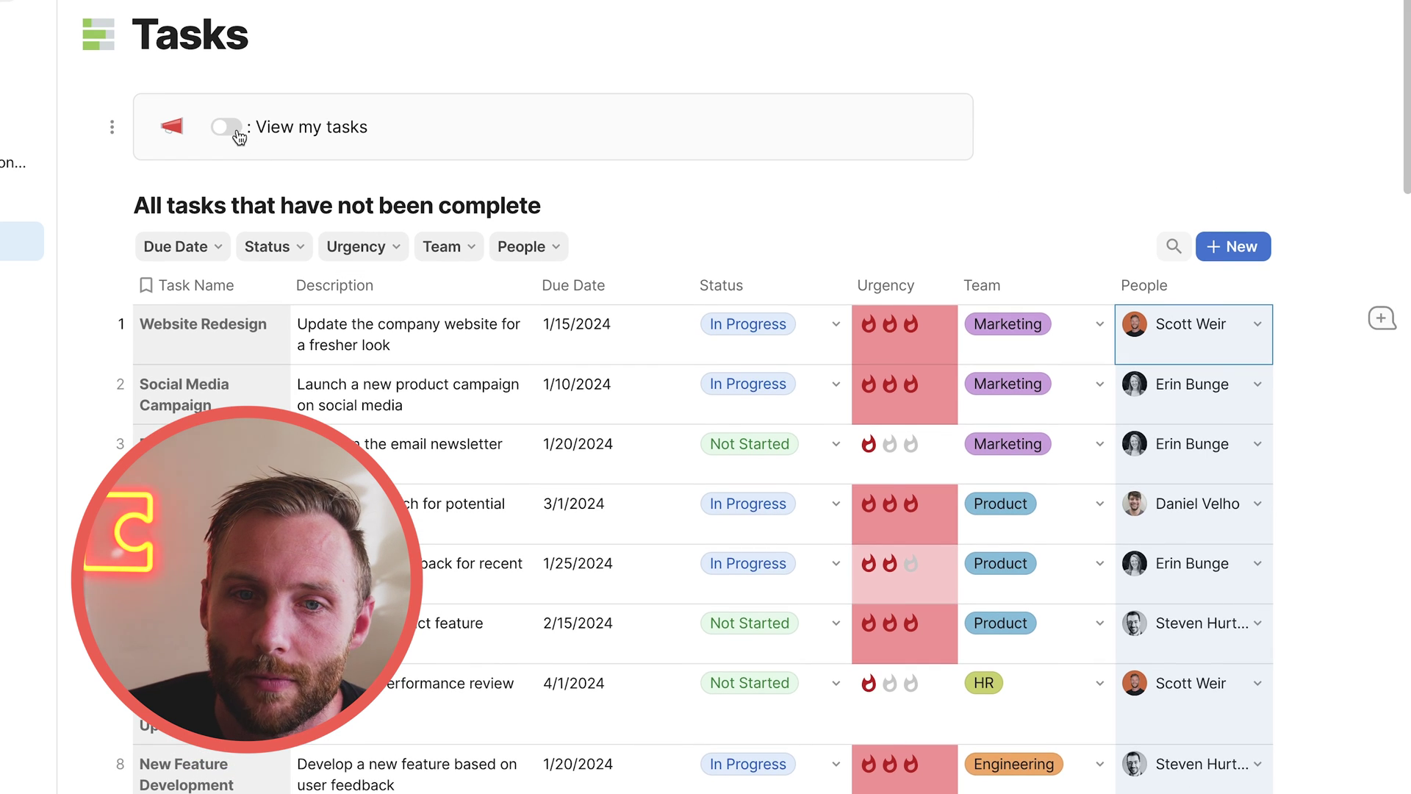
{"action": "left_click", "coordinate": [226, 127]}
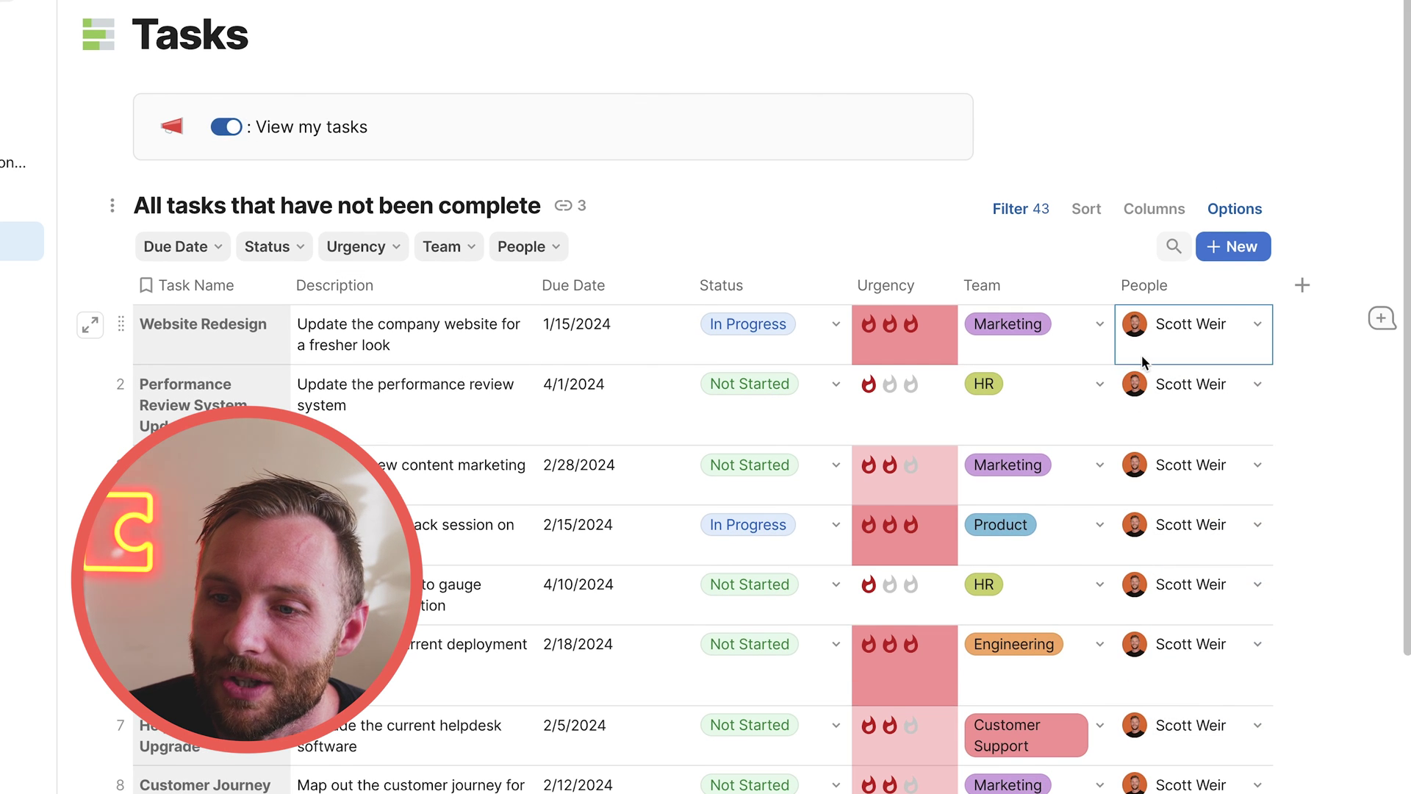
{"action": "scroll", "coordinate": [832, 680], "scroll_direction": "down", "scroll_amount": 5}
{"action": "scroll", "coordinate": [646, 756], "scroll_direction": "up", "scroll_amount": 5}
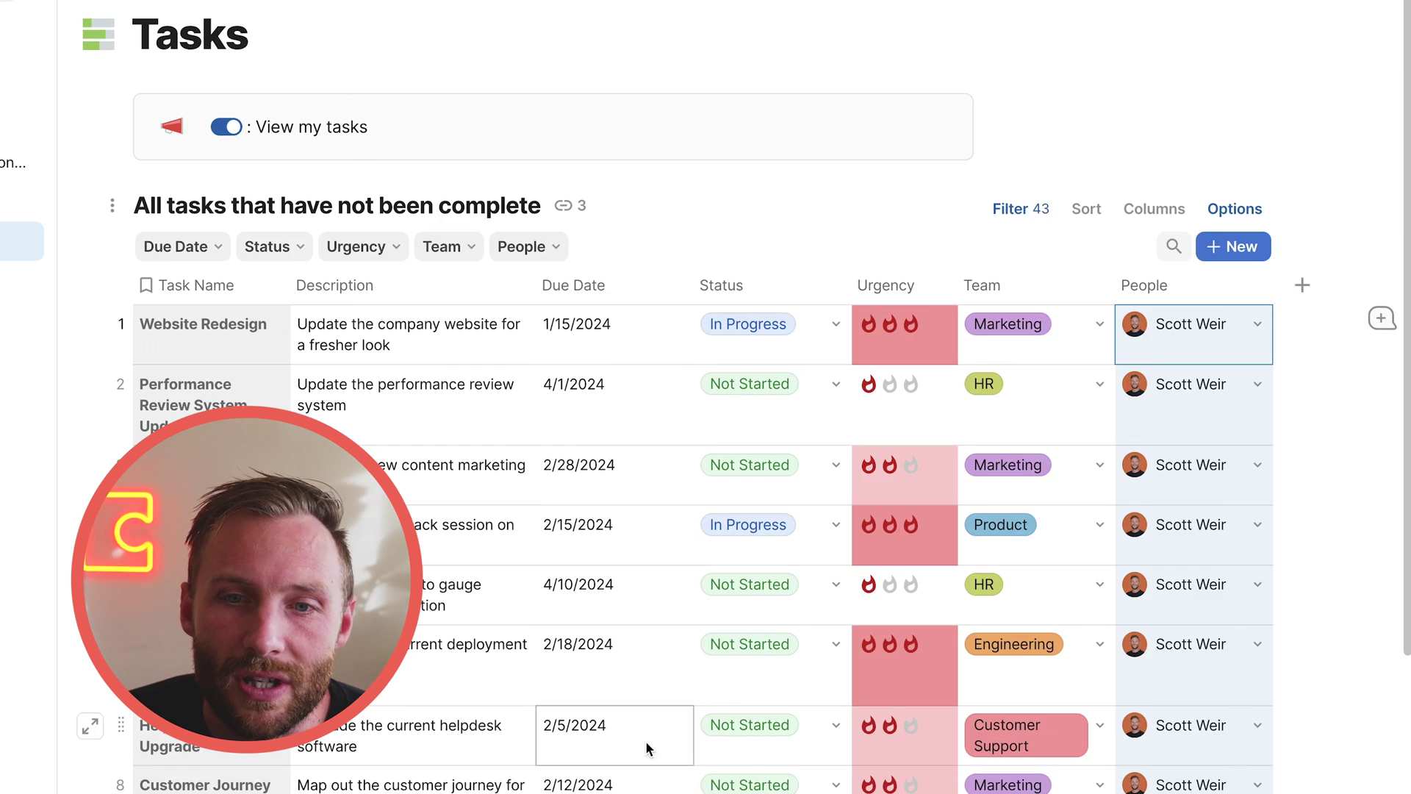
Open the View my tasks toggle's settings to view its mode and name, and close them without changes.
{"action": "left_click", "coordinate": [212, 330]}
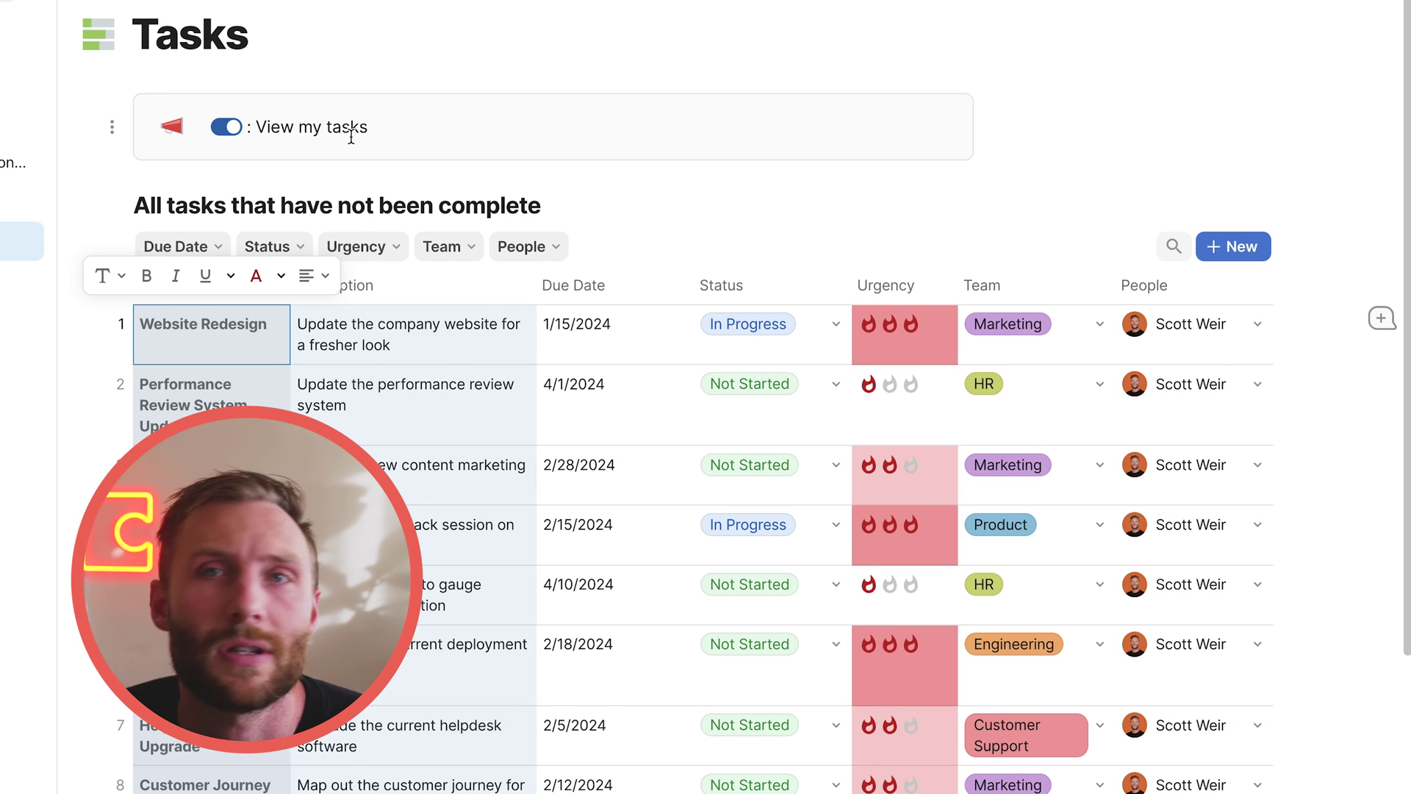
{"action": "left_click", "coordinate": [404, 132]}
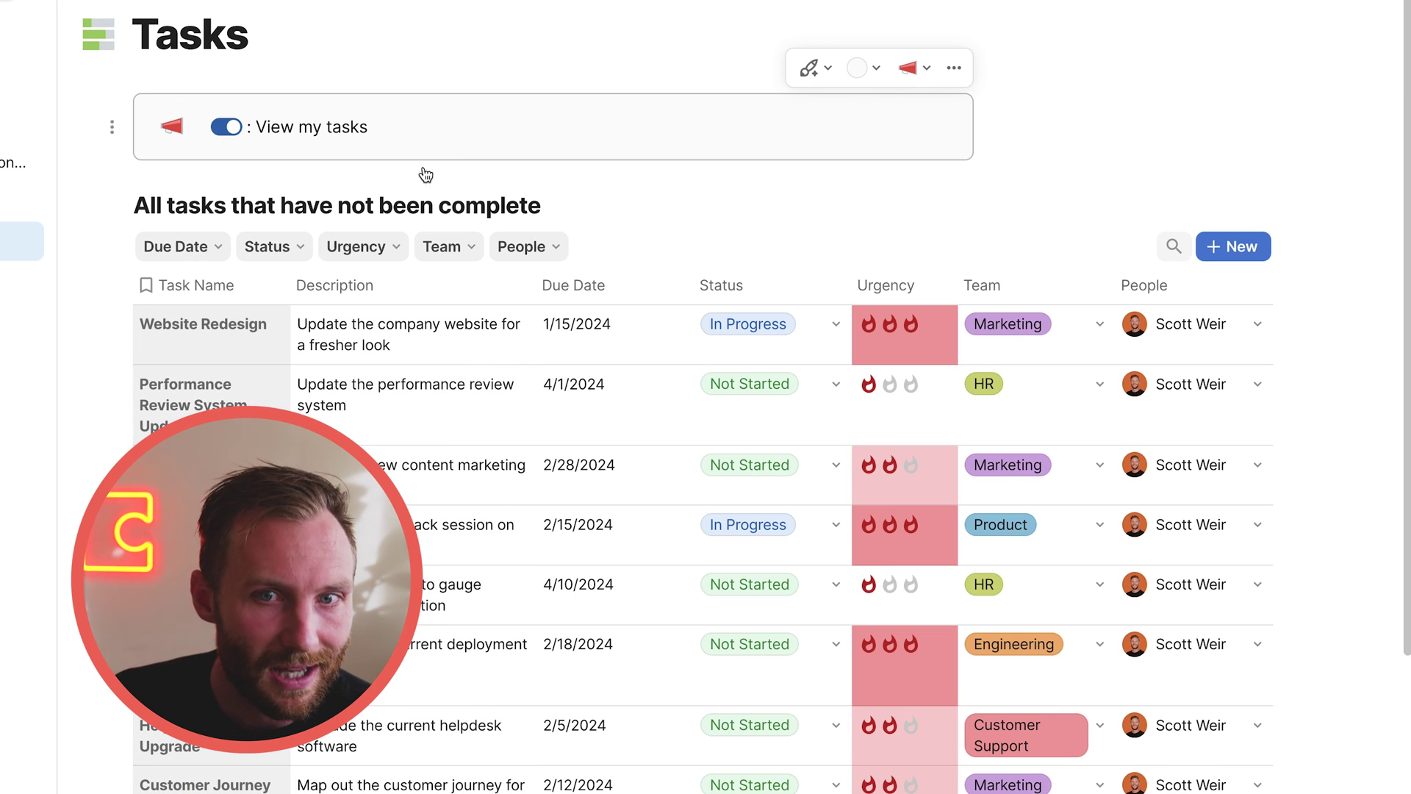
{"action": "left_click", "coordinate": [237, 129]}
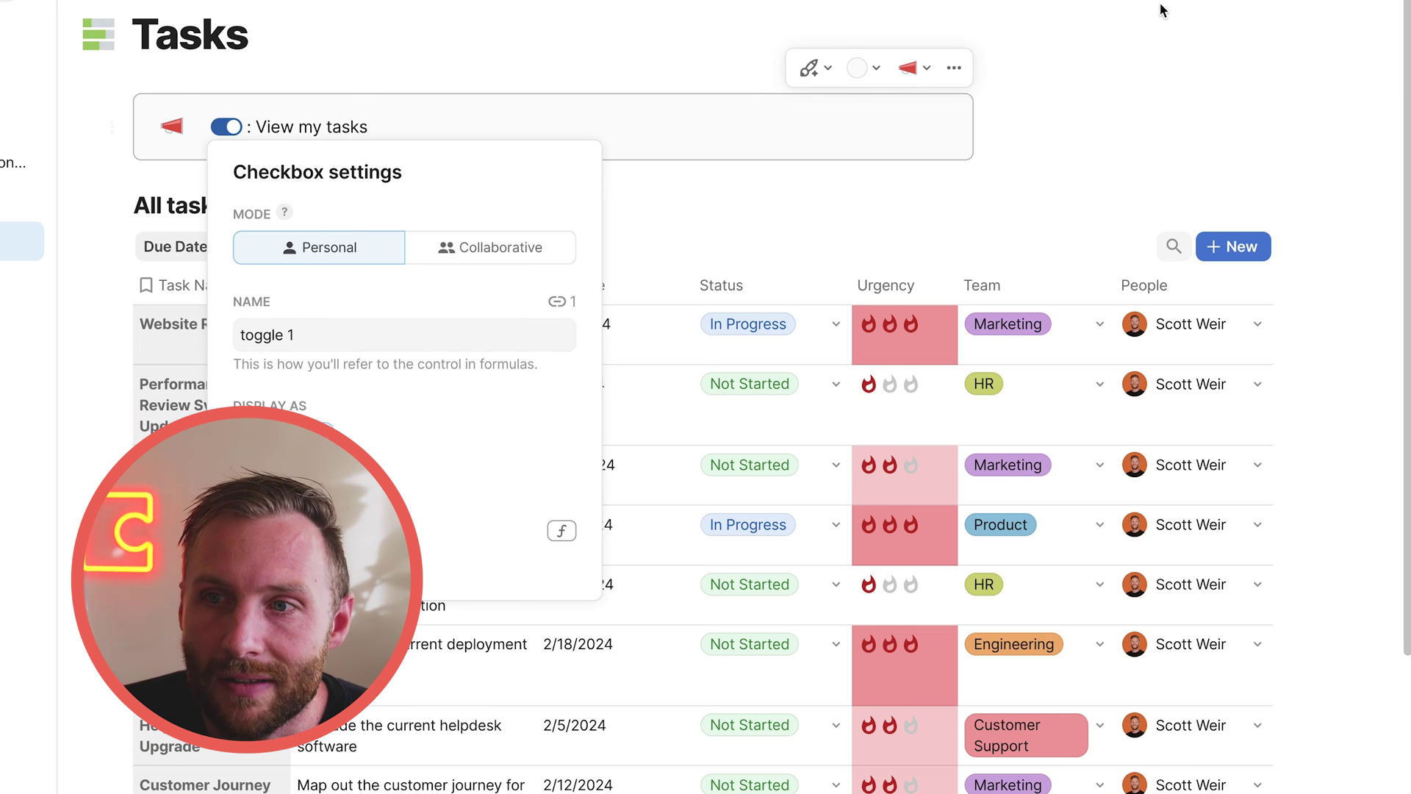
{"action": "left_click", "coordinate": [1198, 361]}
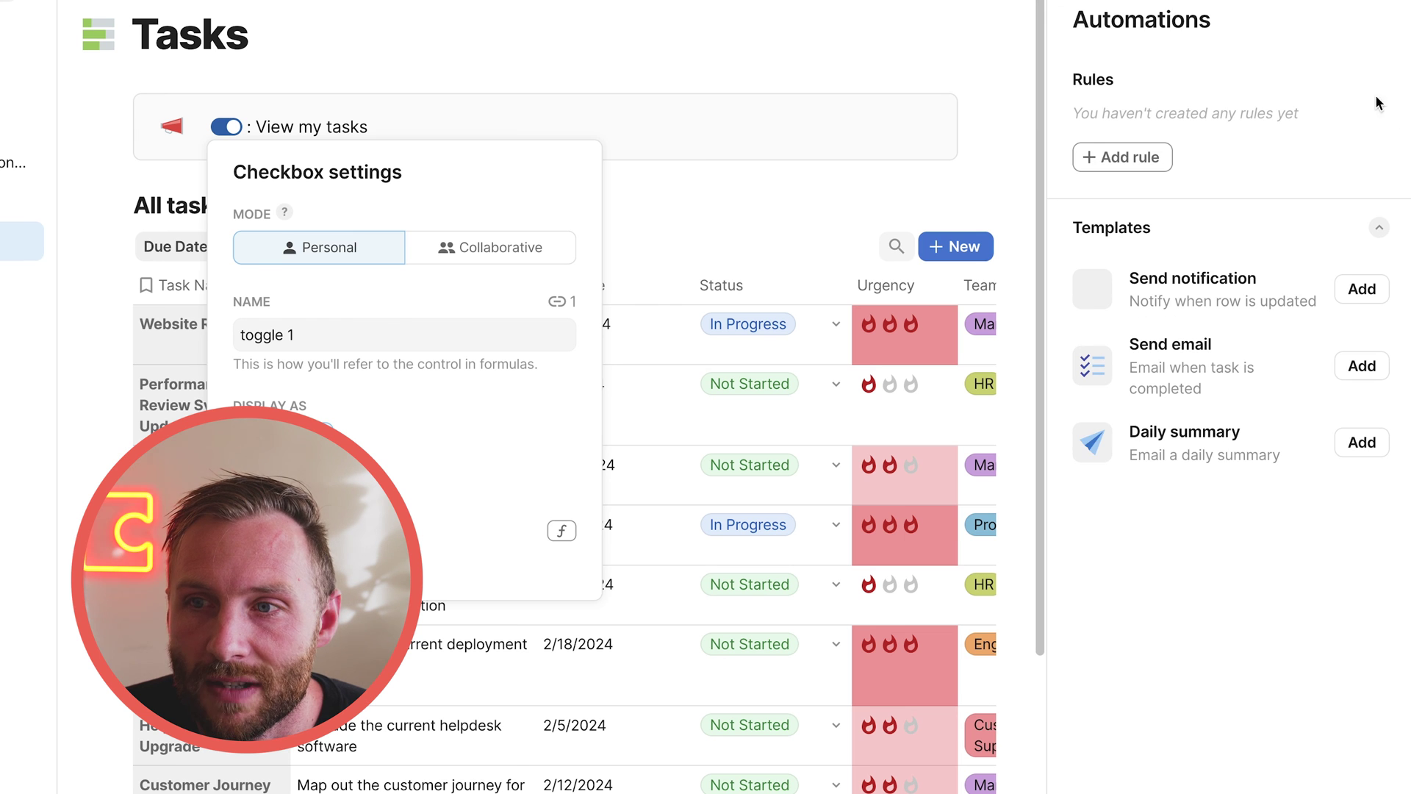
{"action": "key", "text": "Escape"}
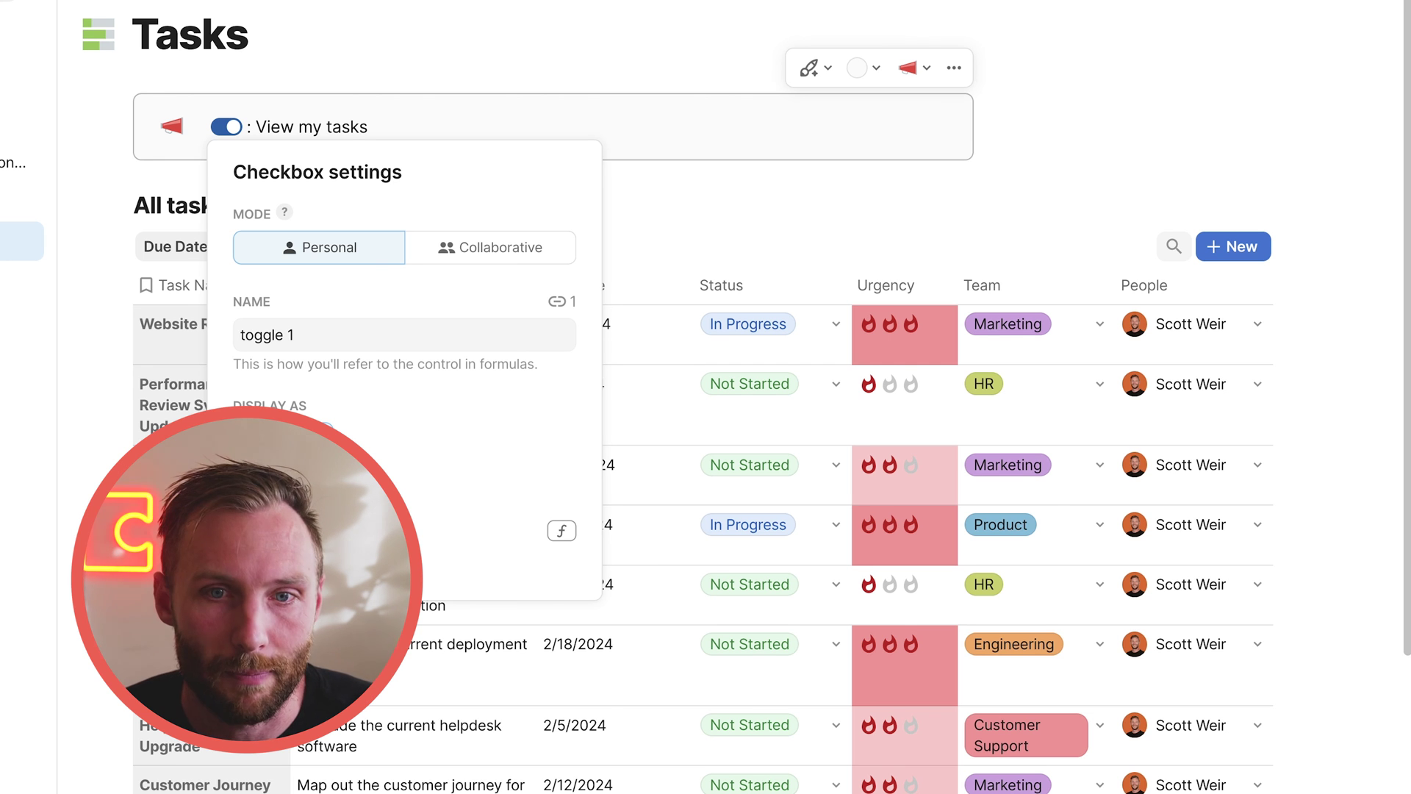
{"action": "left_click", "coordinate": [197, 351]}
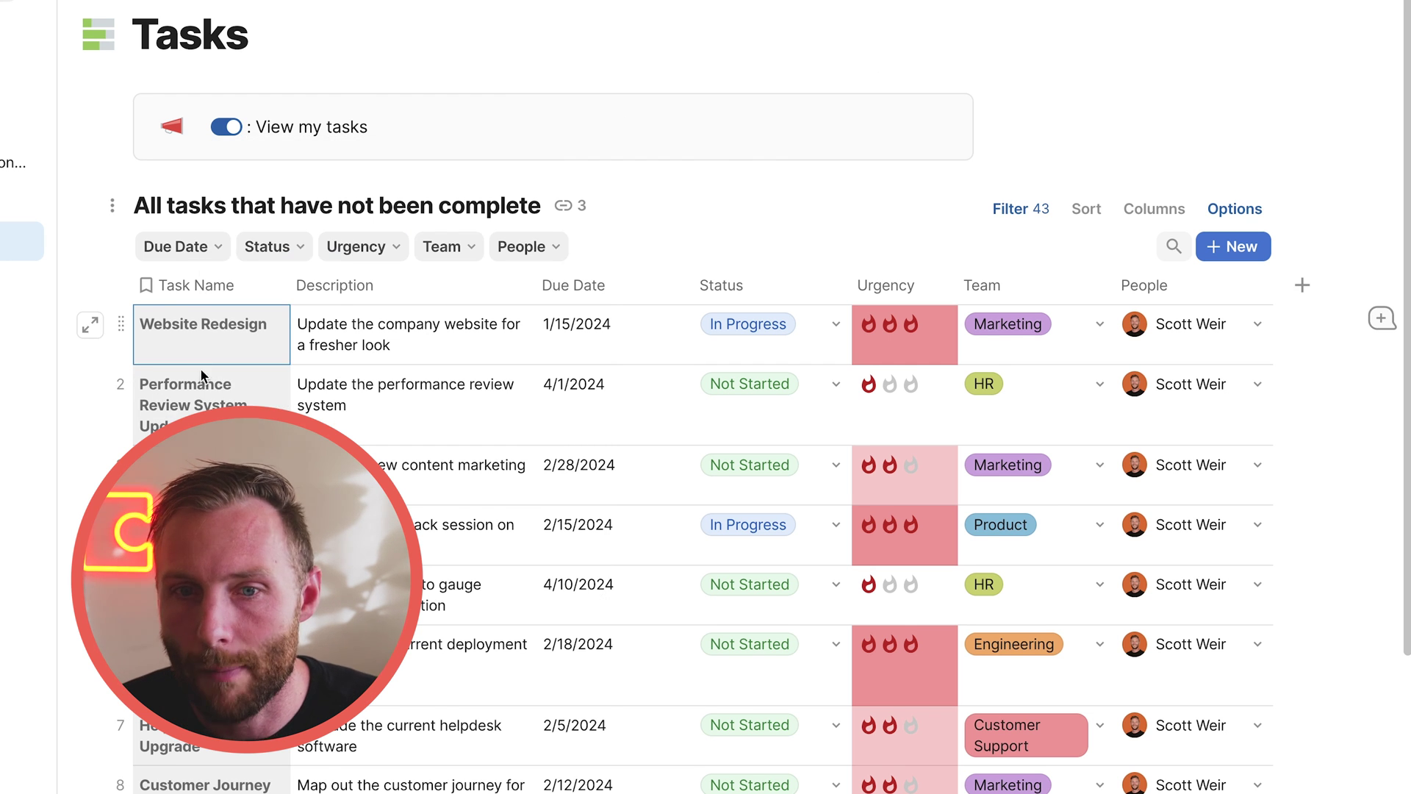
{"action": "left_click", "coordinate": [197, 351]}
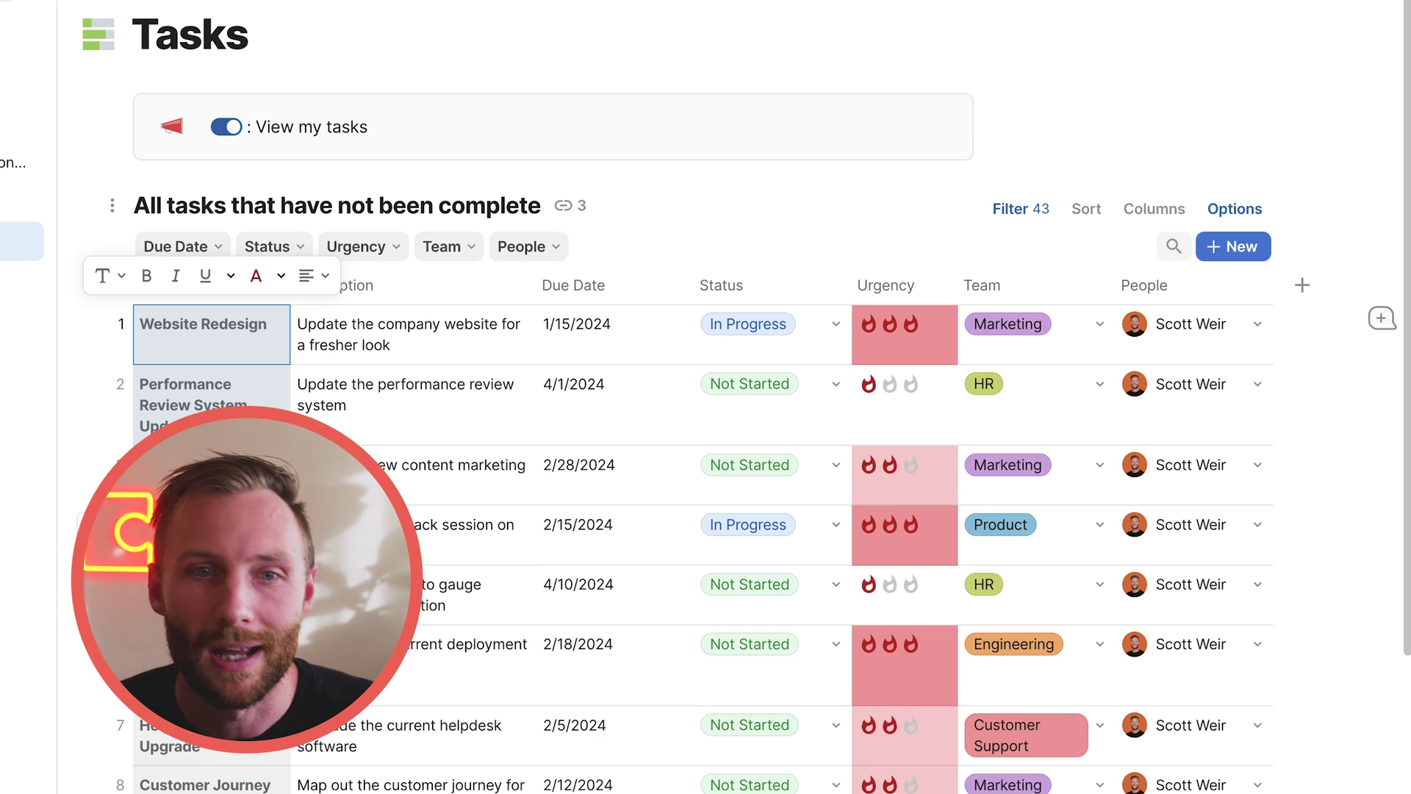